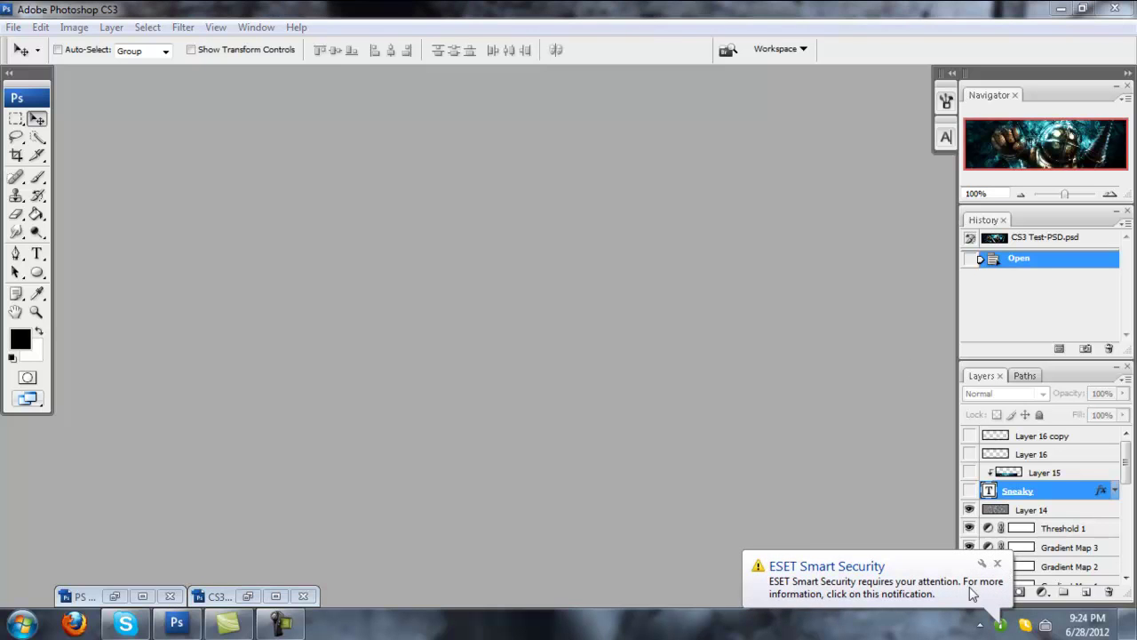
Step: Dismiss the security notification, switch to Firefox, search Google for dafont, and open dafont.com
left_click(997, 563)
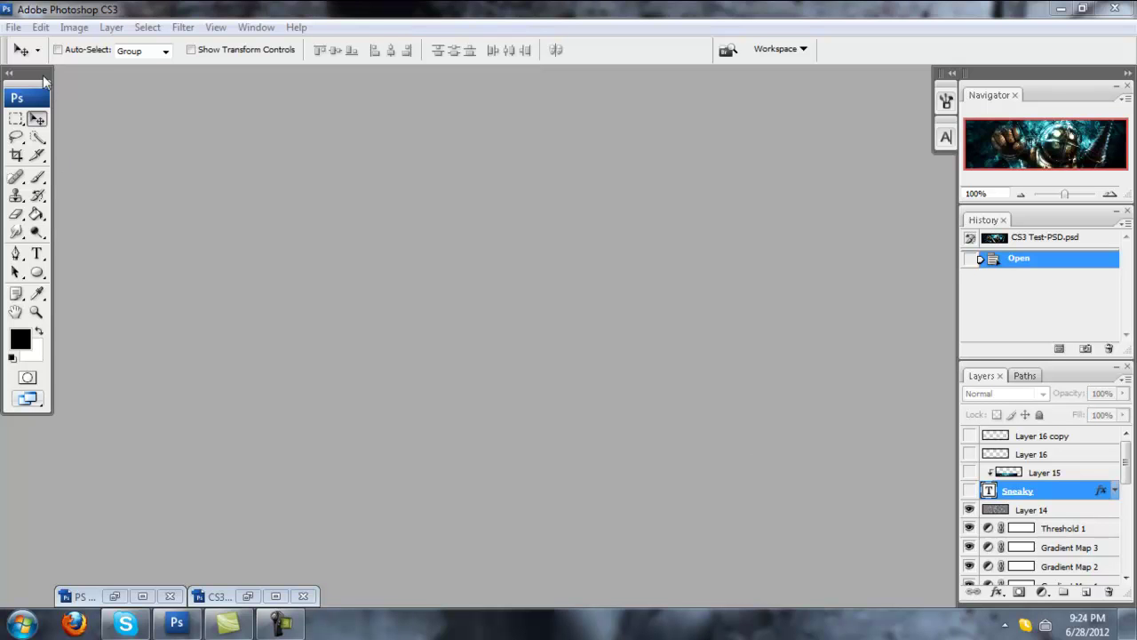
left_click(1061, 8)
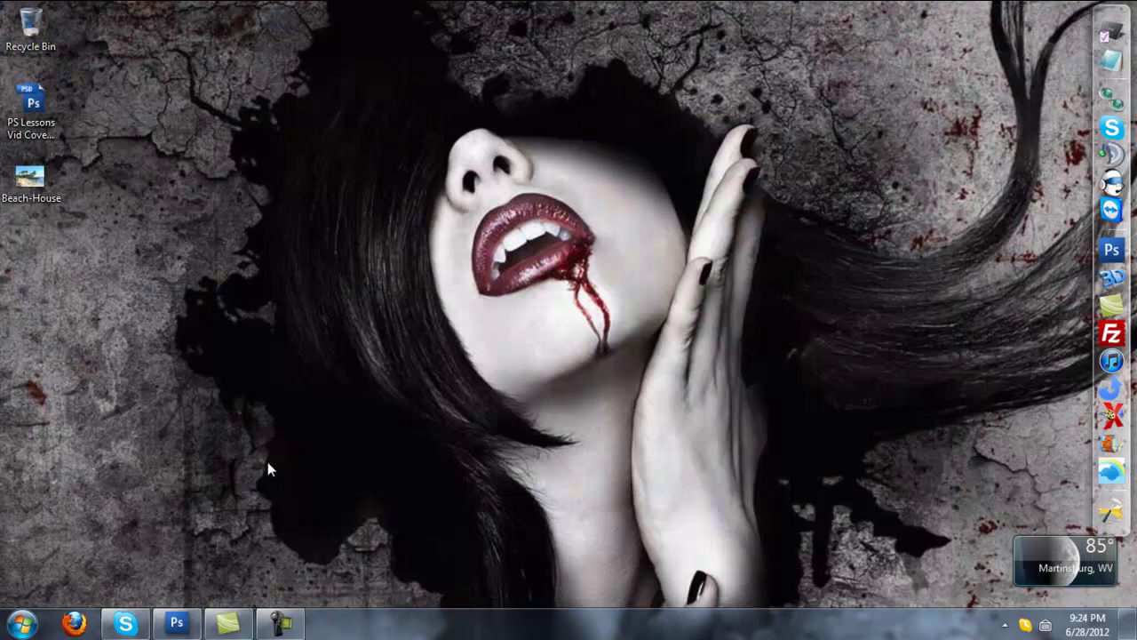
left_click(75, 621)
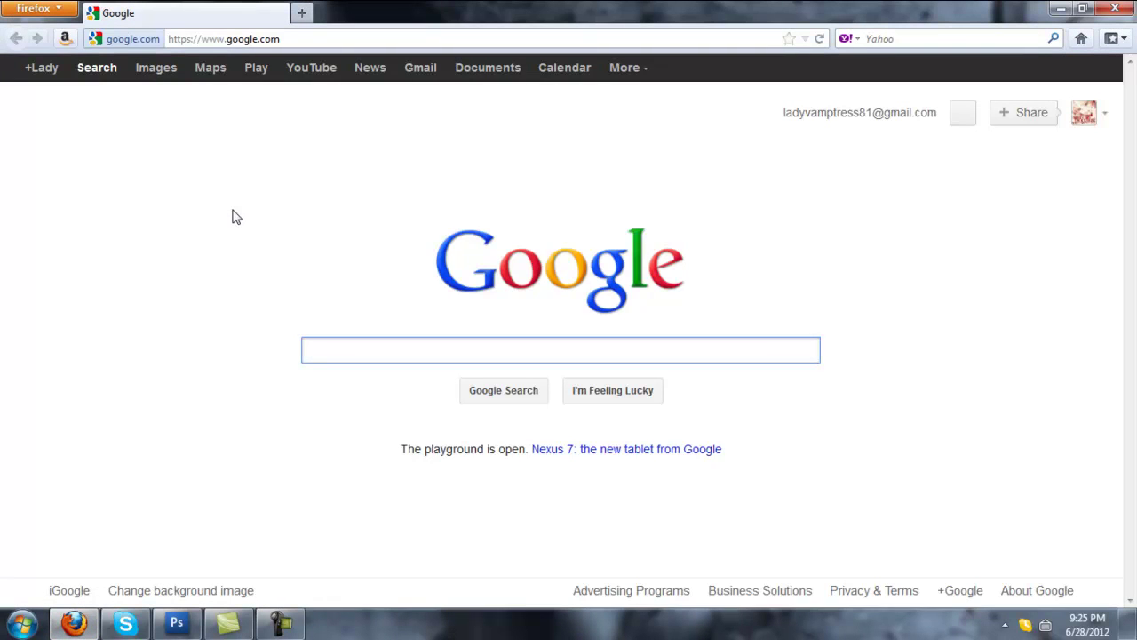
type("dA")
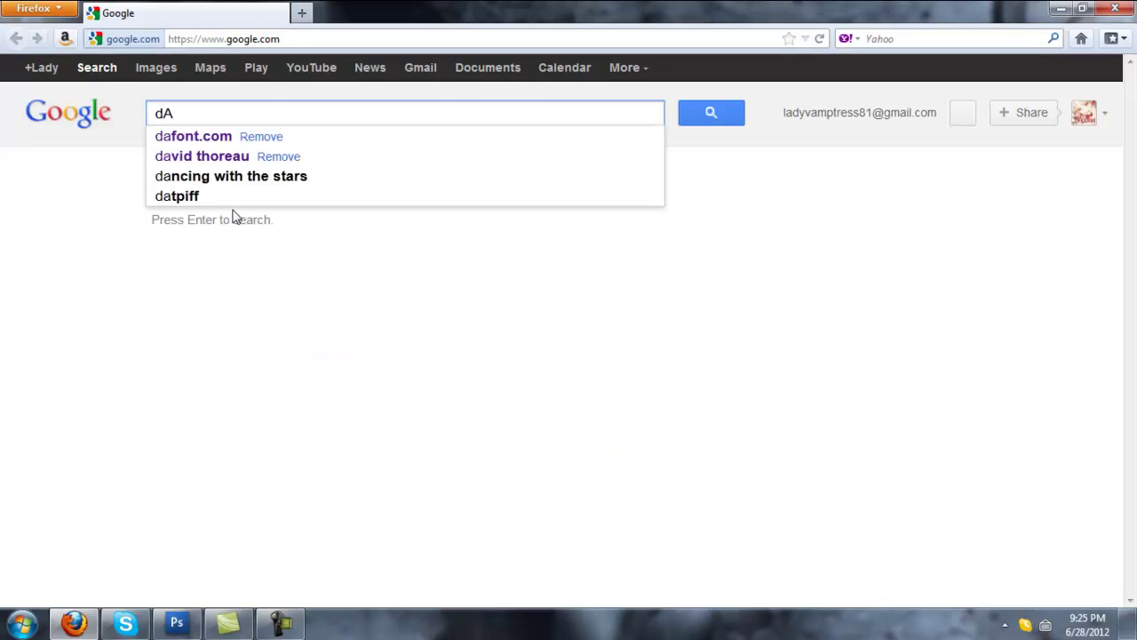
key("BackSpace")
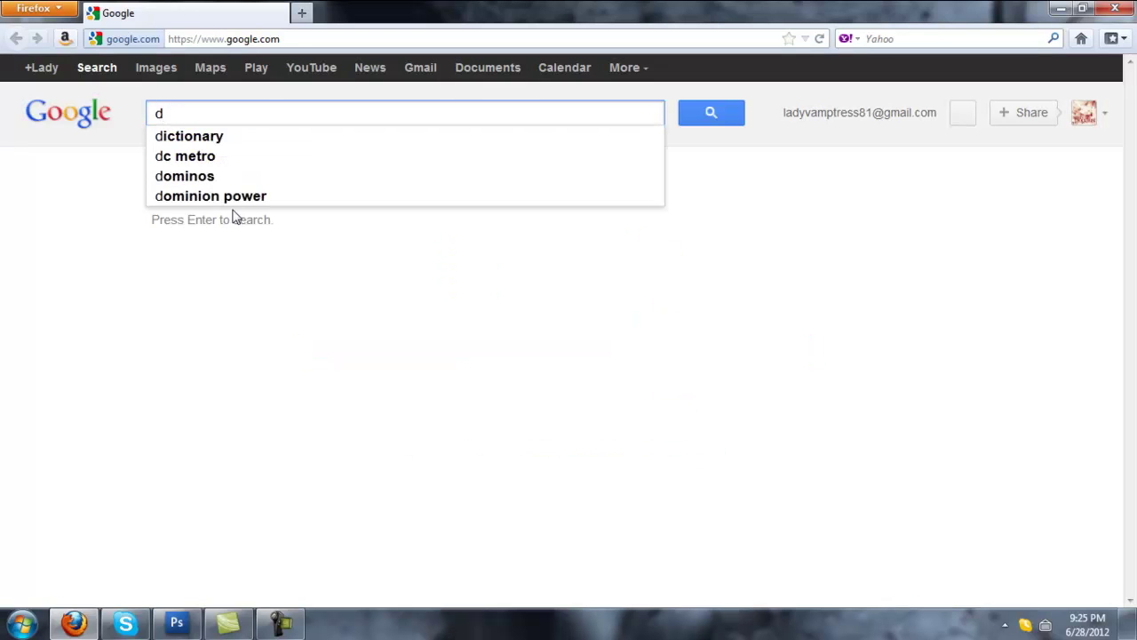
type("af")
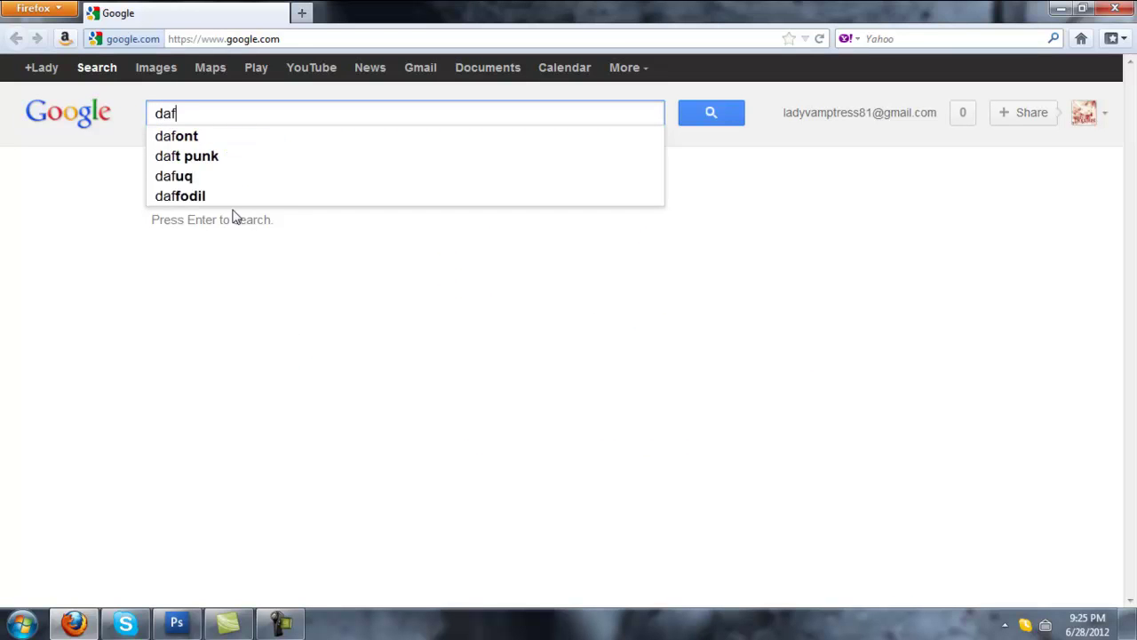
type("ont")
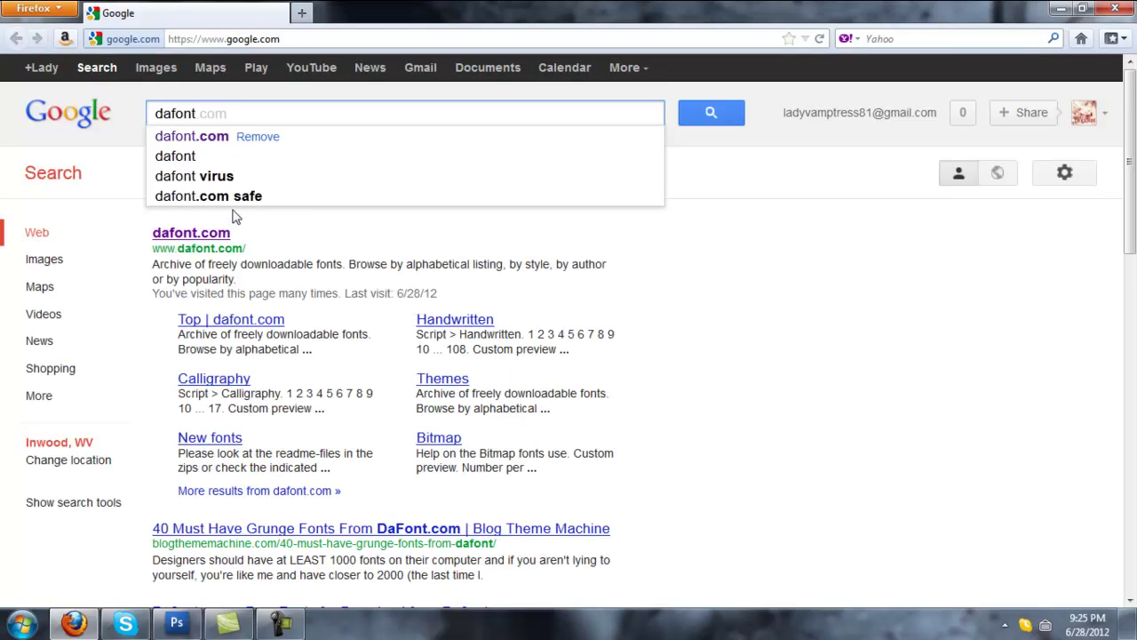
left_click(223, 236)
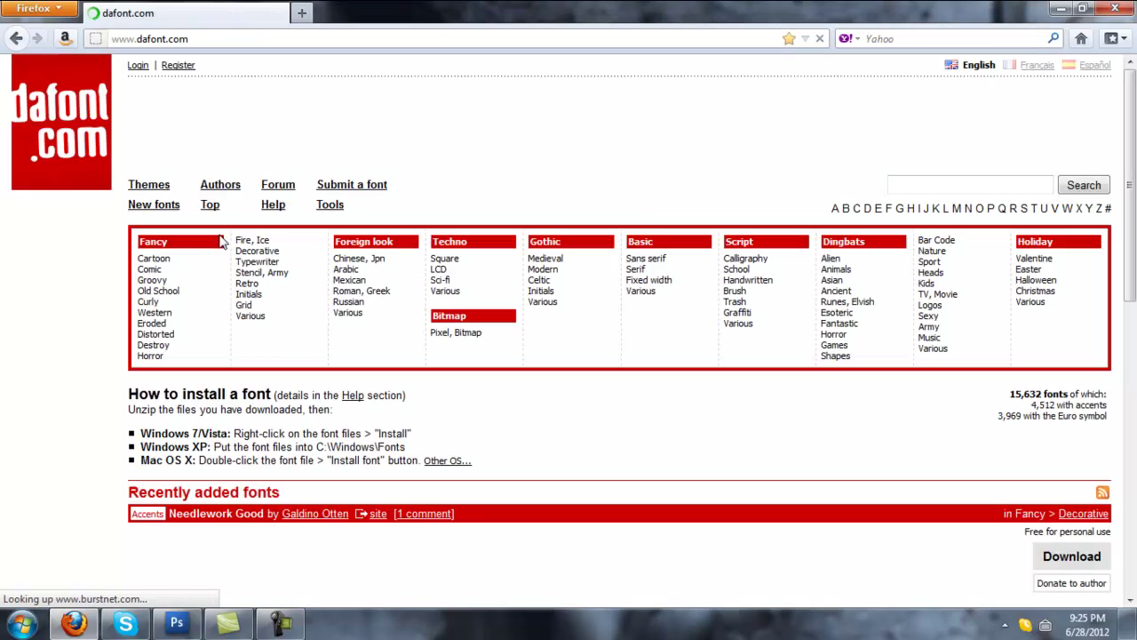
Step: Download the Caslon CP font from the recently added fonts as casloncp.zip, and clear the finished download from the list
scroll(561, 309, "down", 10)
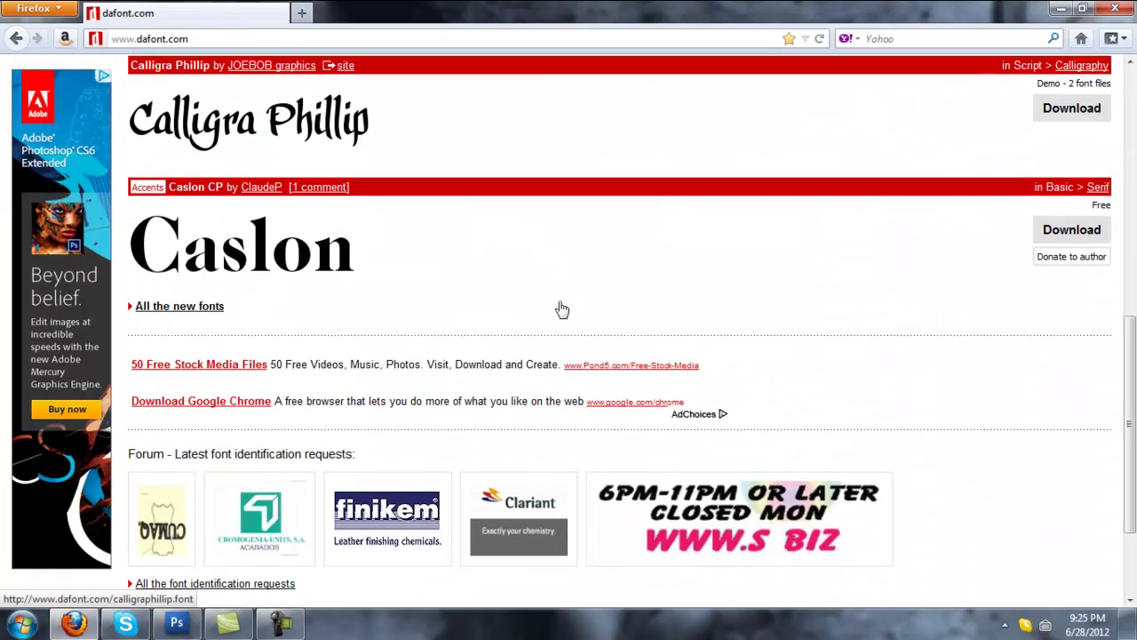
scroll(561, 310, "up", 2)
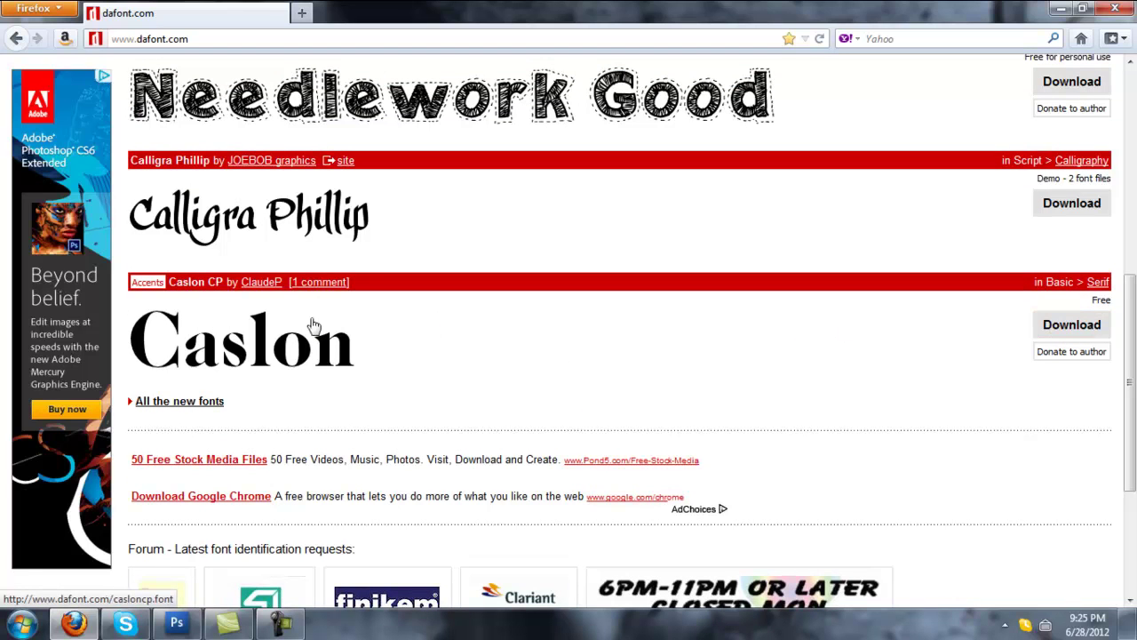
left_click(1063, 330)
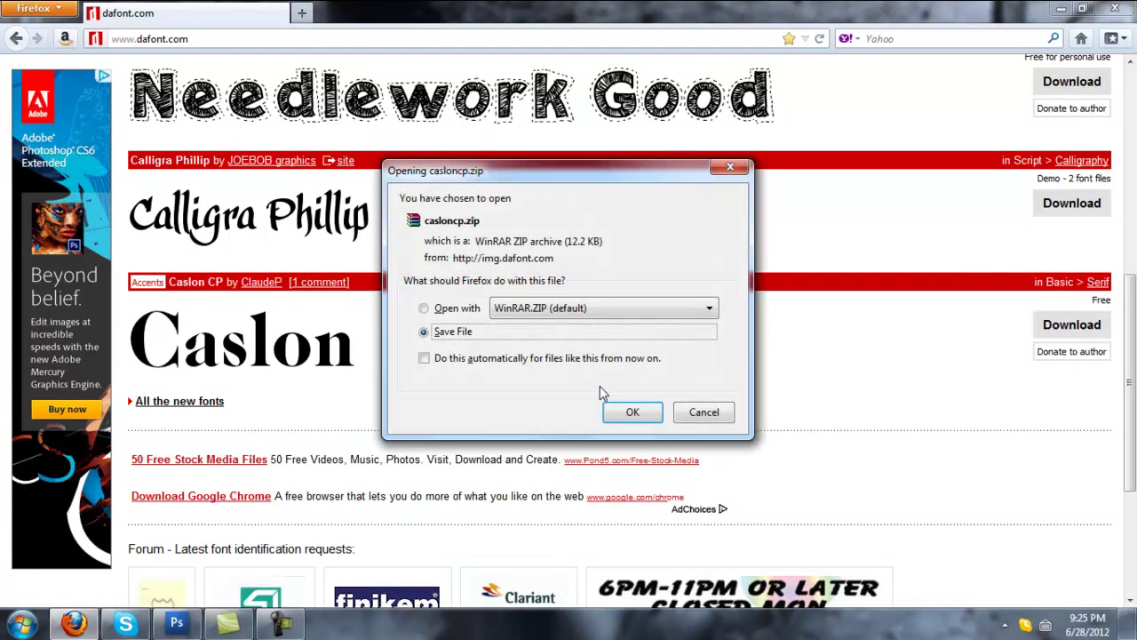
left_click(632, 413)
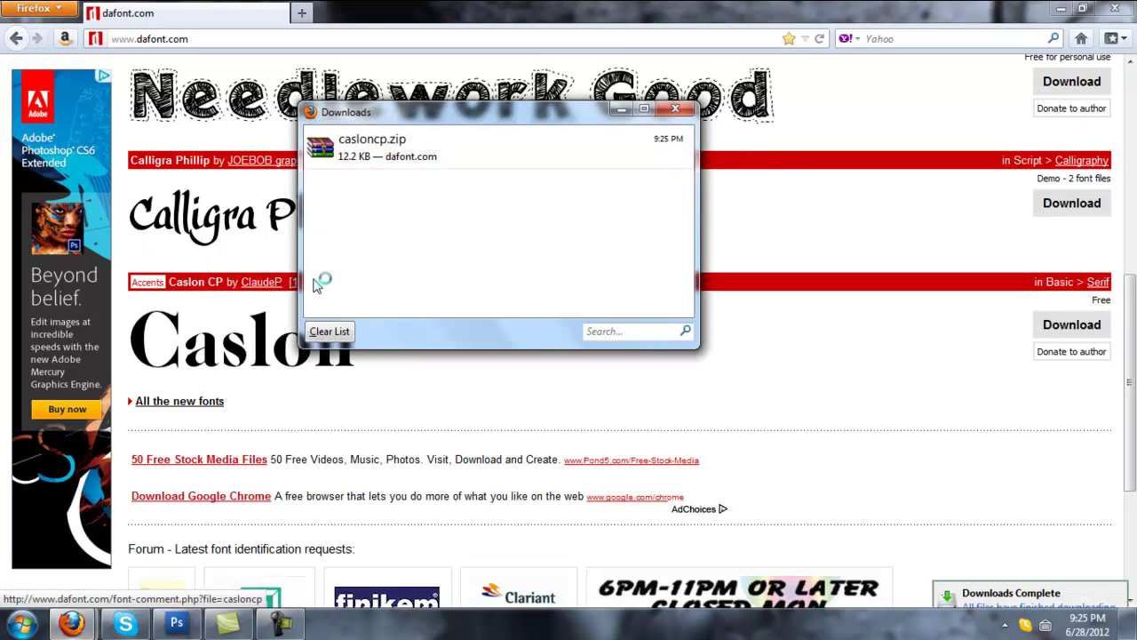
left_click(331, 331)
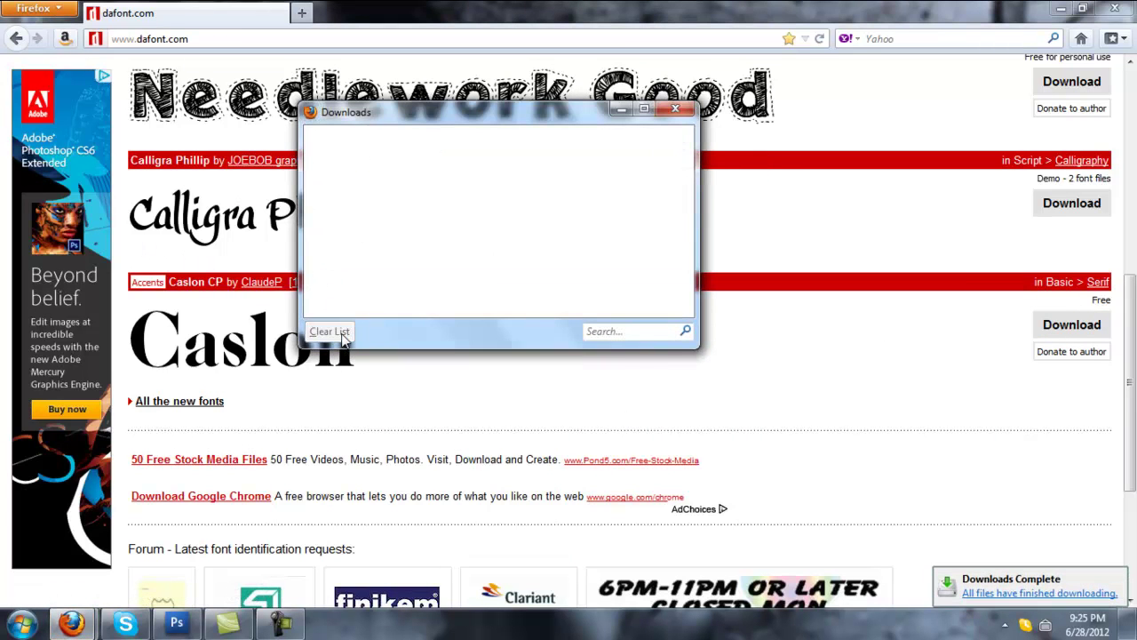
left_click(676, 108)
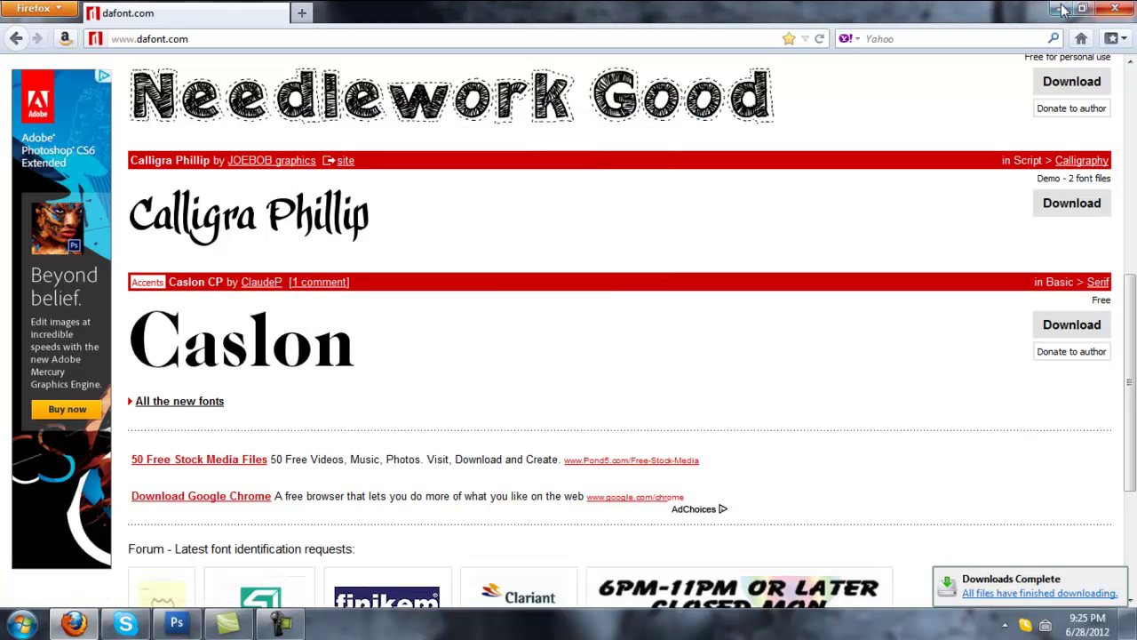
Step: Extract the casloncp archive directly onto the desktop and copy the extracted CaslonCP font file
left_click(1061, 10)
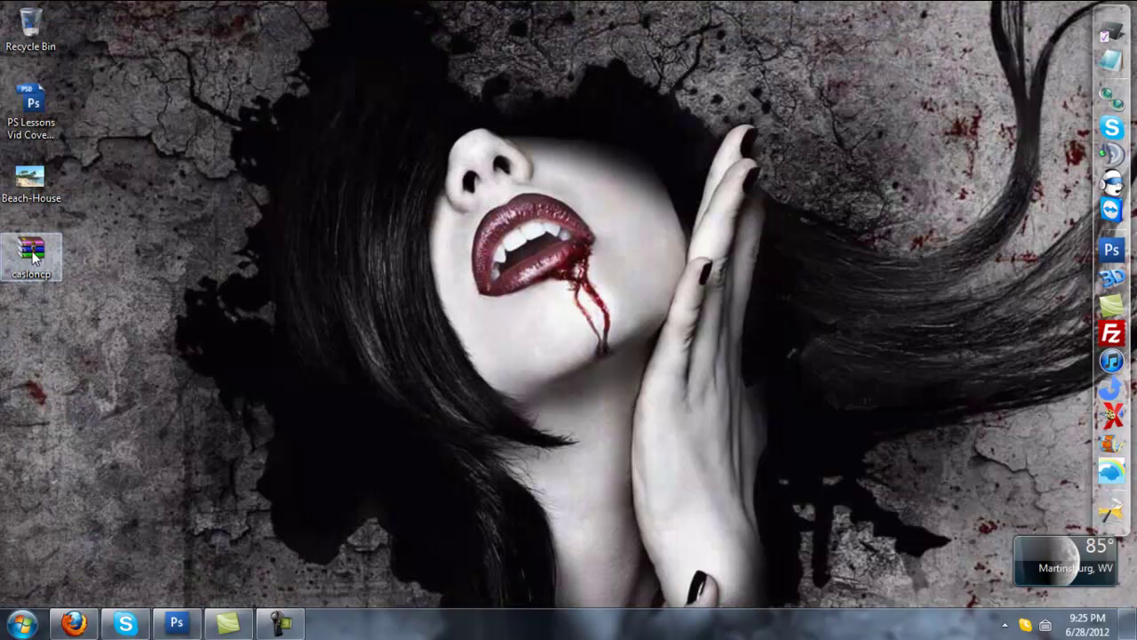
right_click(42, 256)
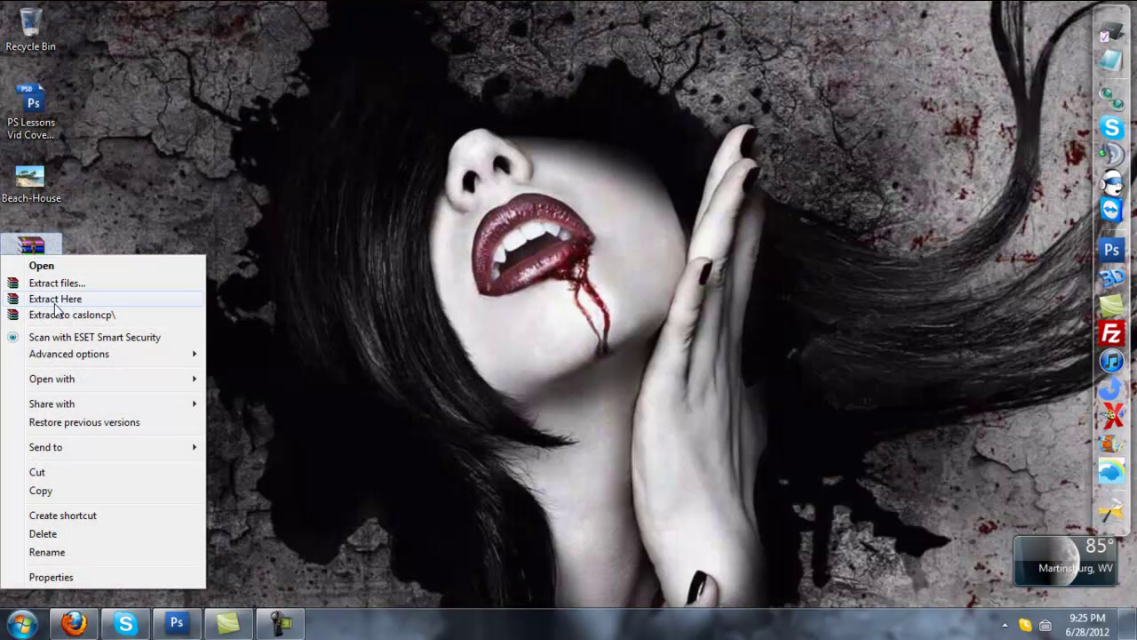
left_click(54, 300)
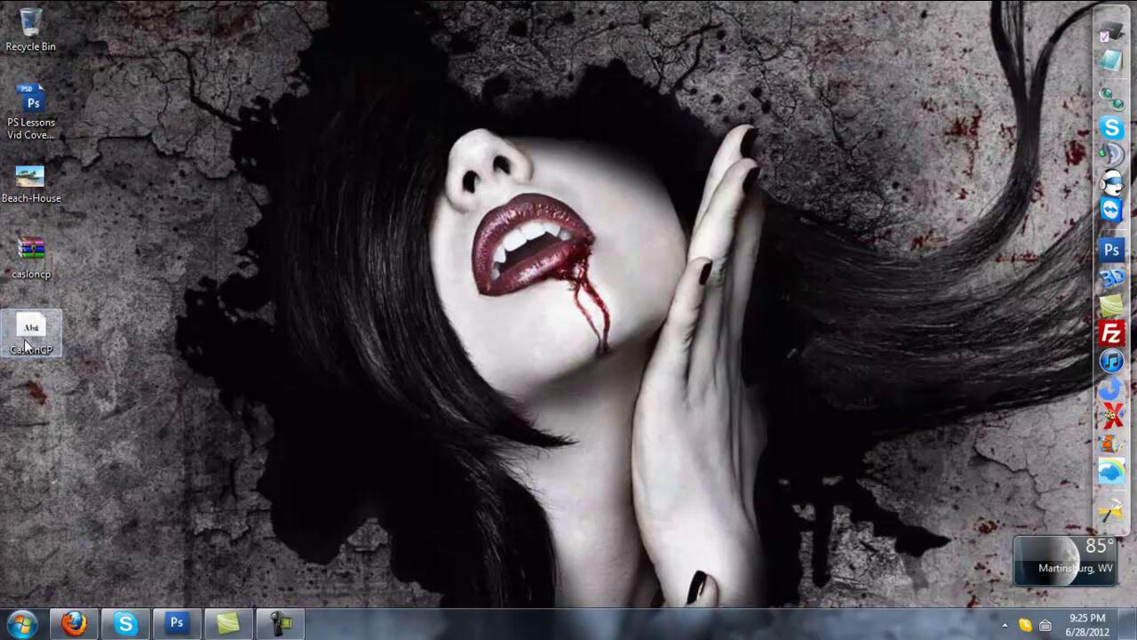
right_click(31, 343)
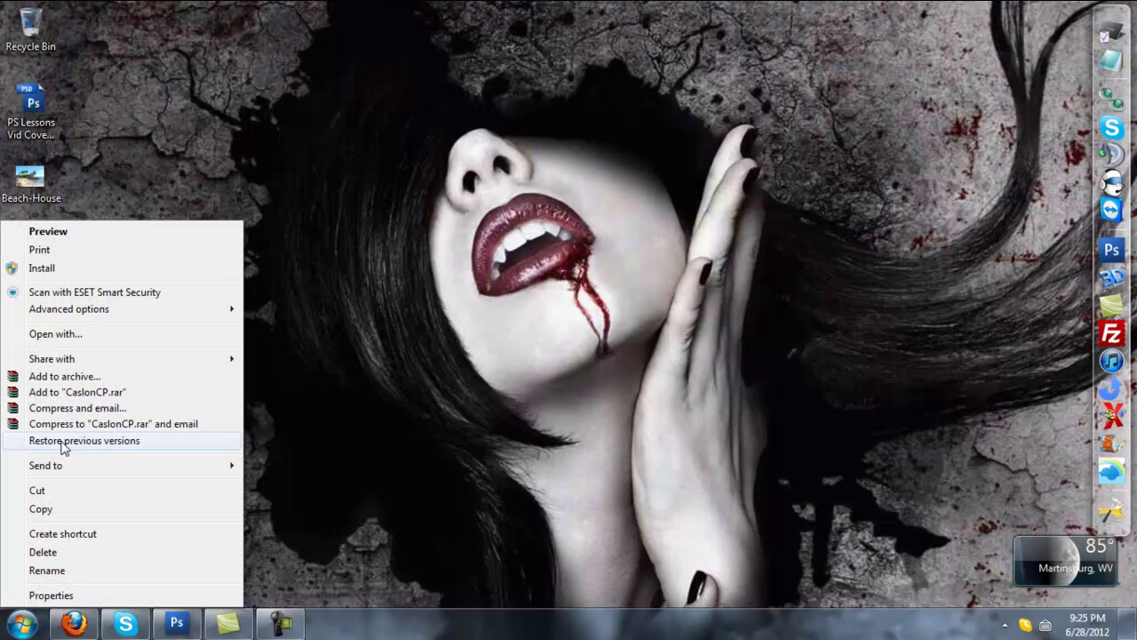
left_click(61, 513)
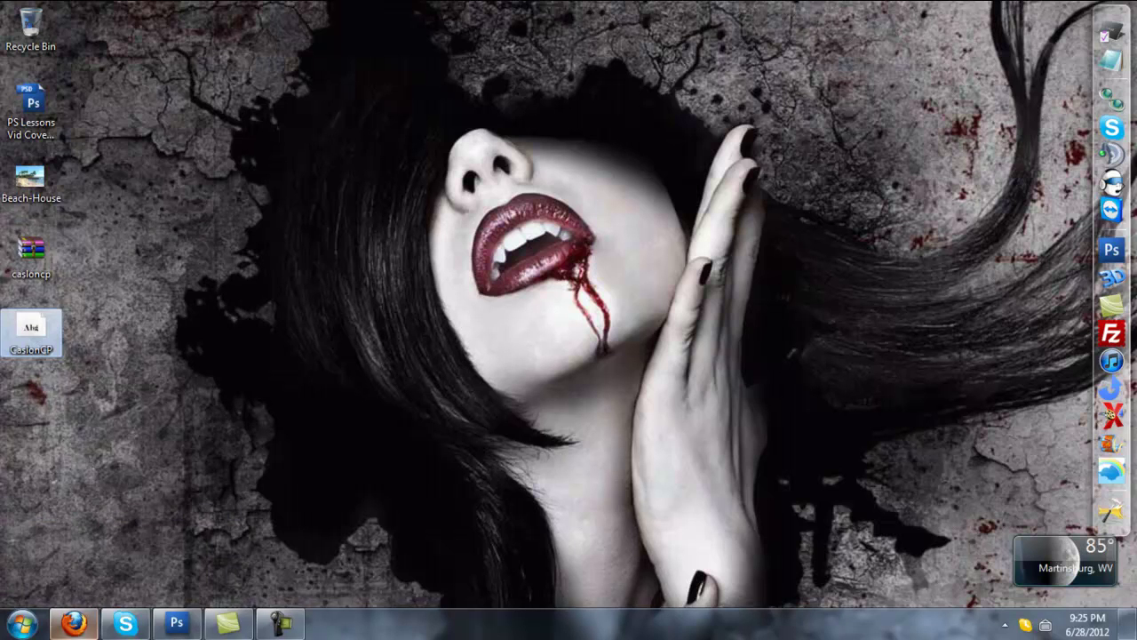
Step: Open the Fonts folder under C:\Windows, show where a copied font can be pasted, and close the folder
left_click(32, 628)
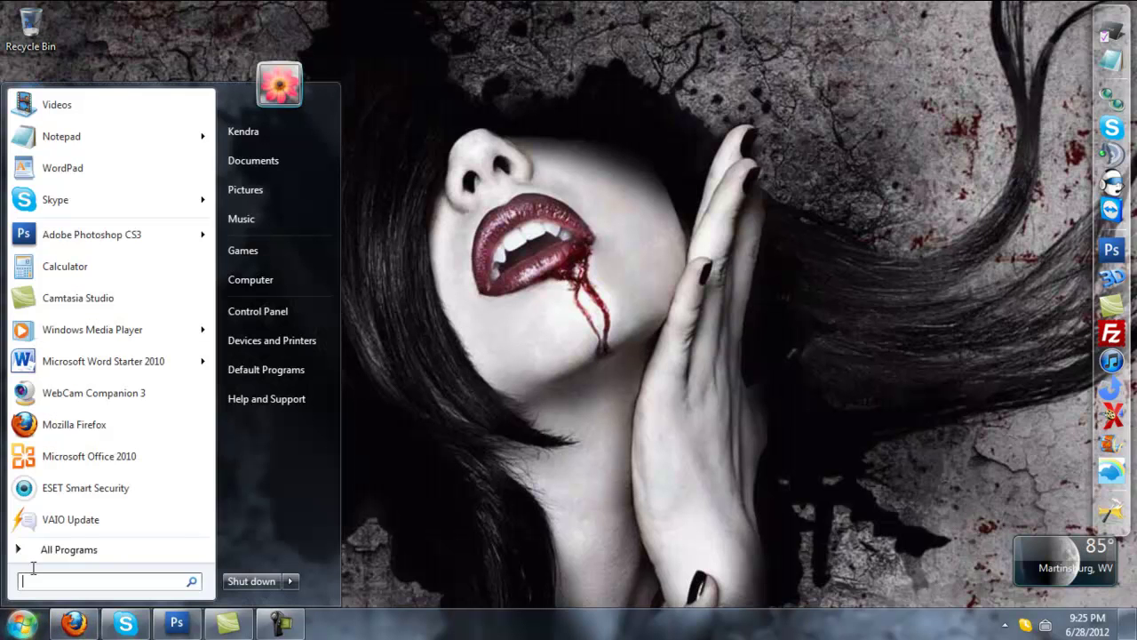
left_click(259, 282)
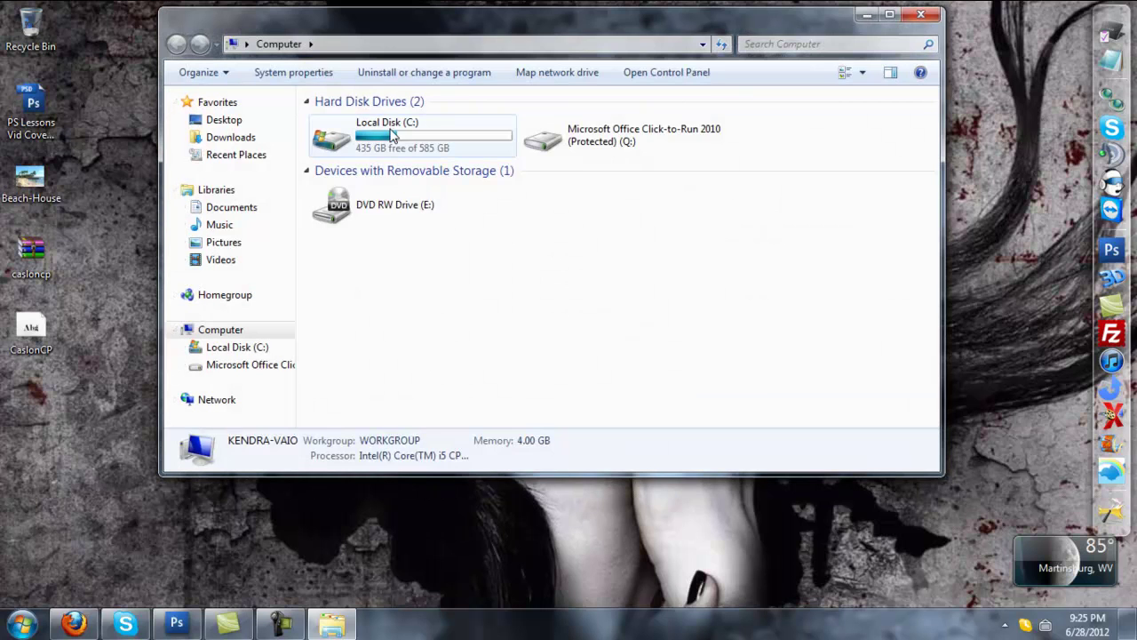
double_click(391, 133)
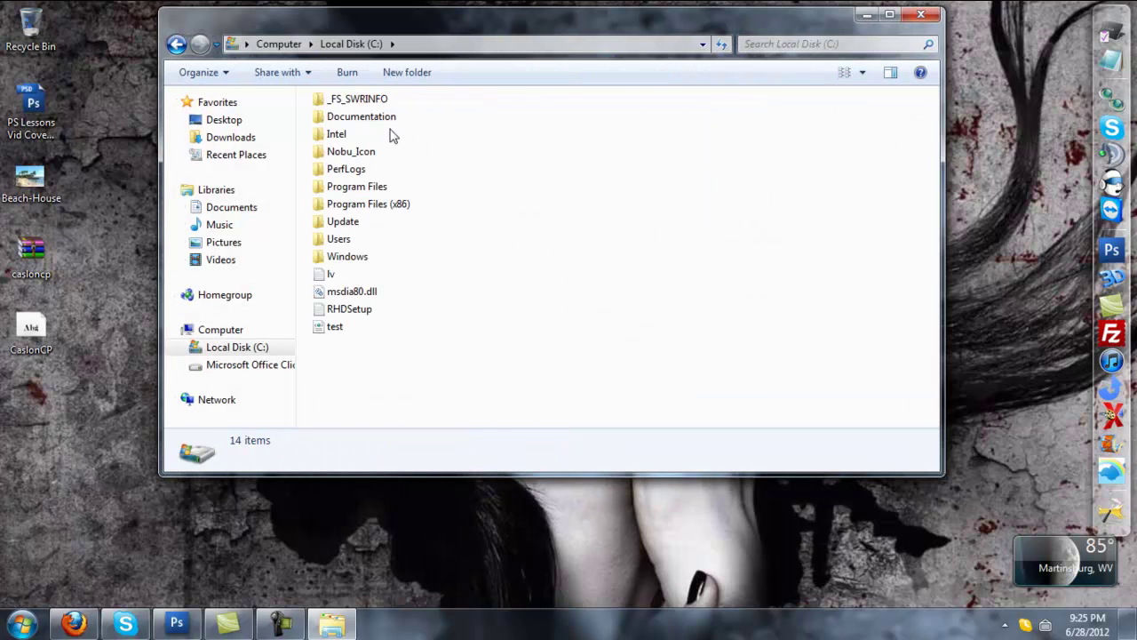
double_click(347, 257)
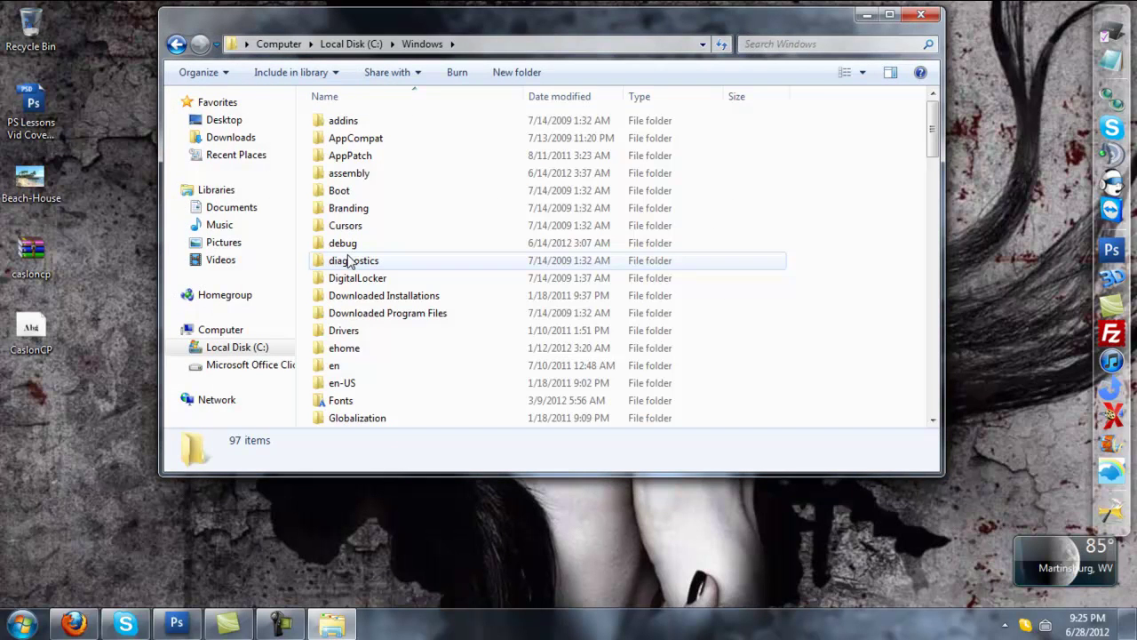
double_click(351, 401)
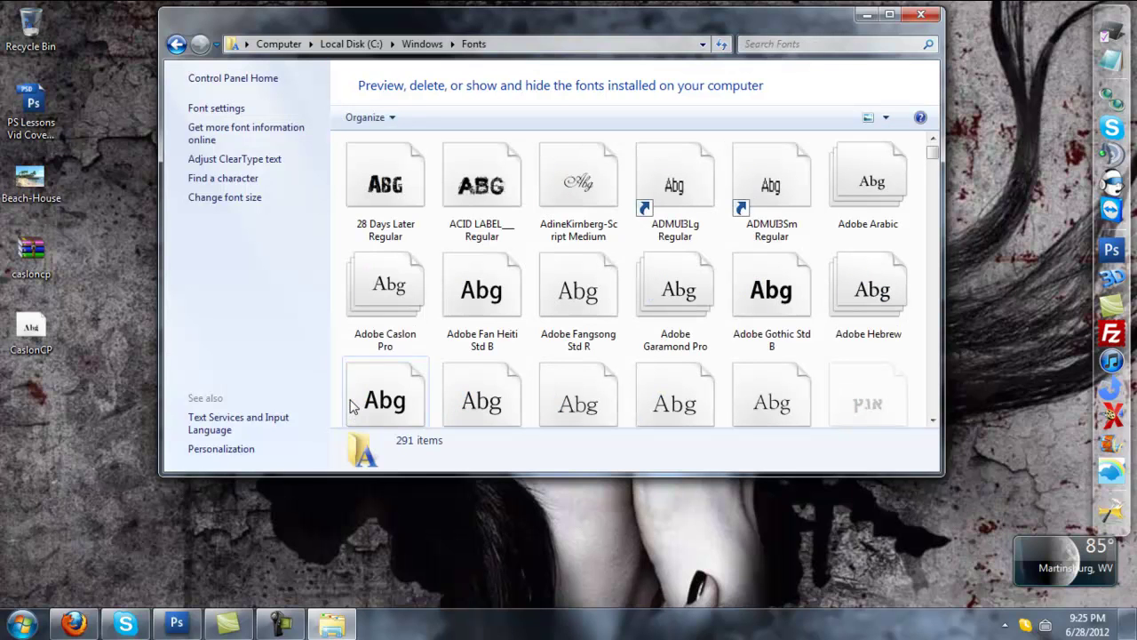
right_click(434, 237)
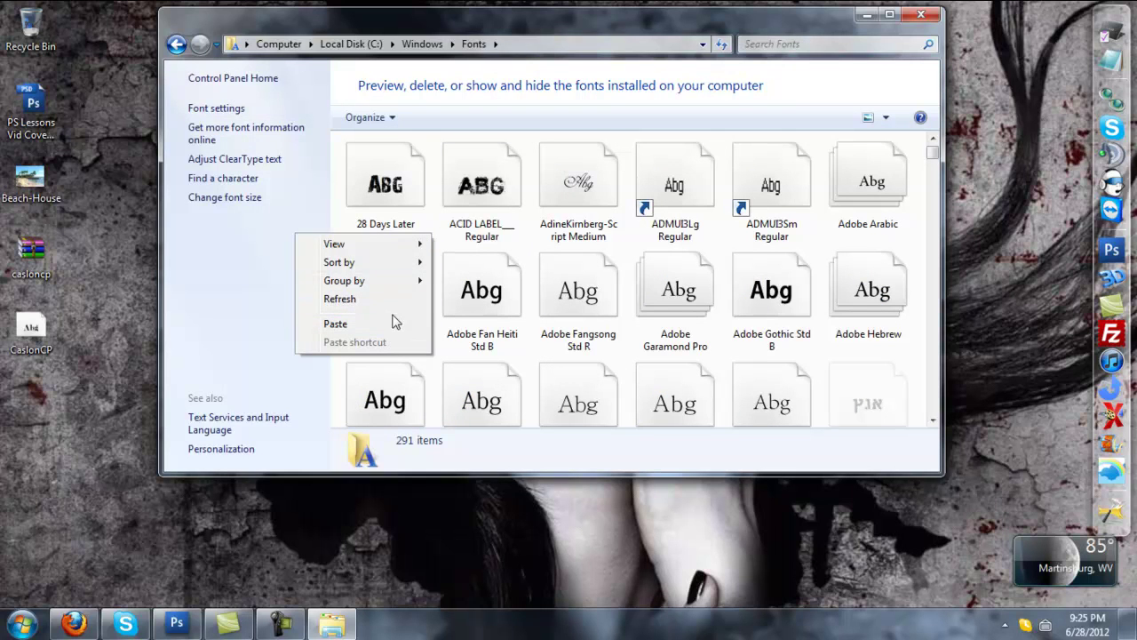
left_click(918, 19)
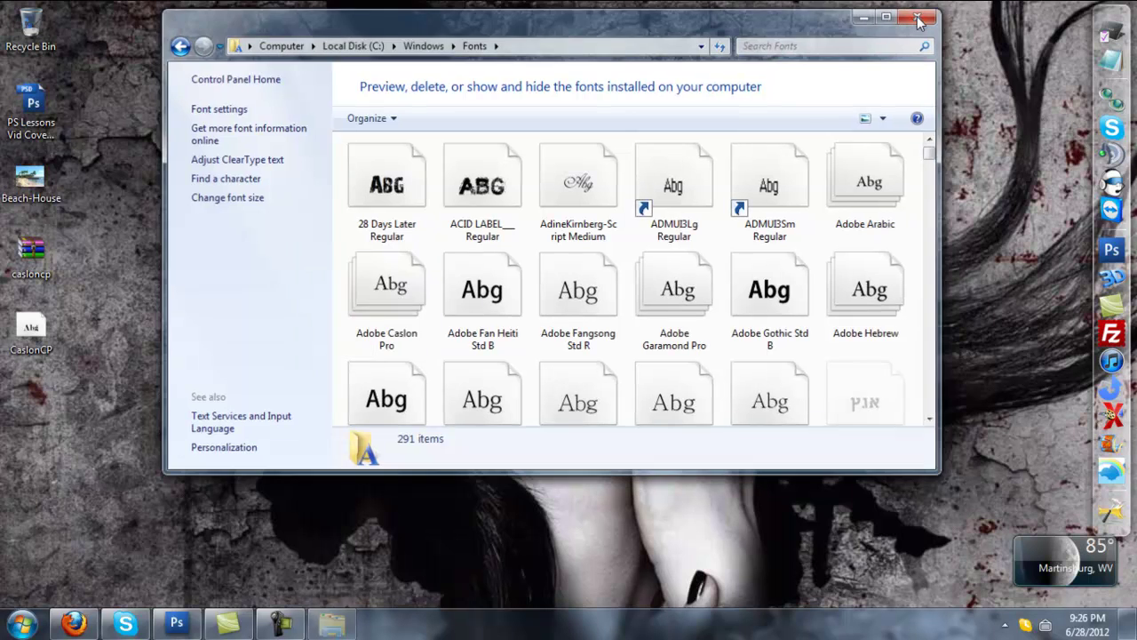
Step: Delete the casloncp archive and the CaslonCP font file from the desktop and empty the Recycle Bin
left_click_drag(109, 258, 32, 24)
right_click(33, 25)
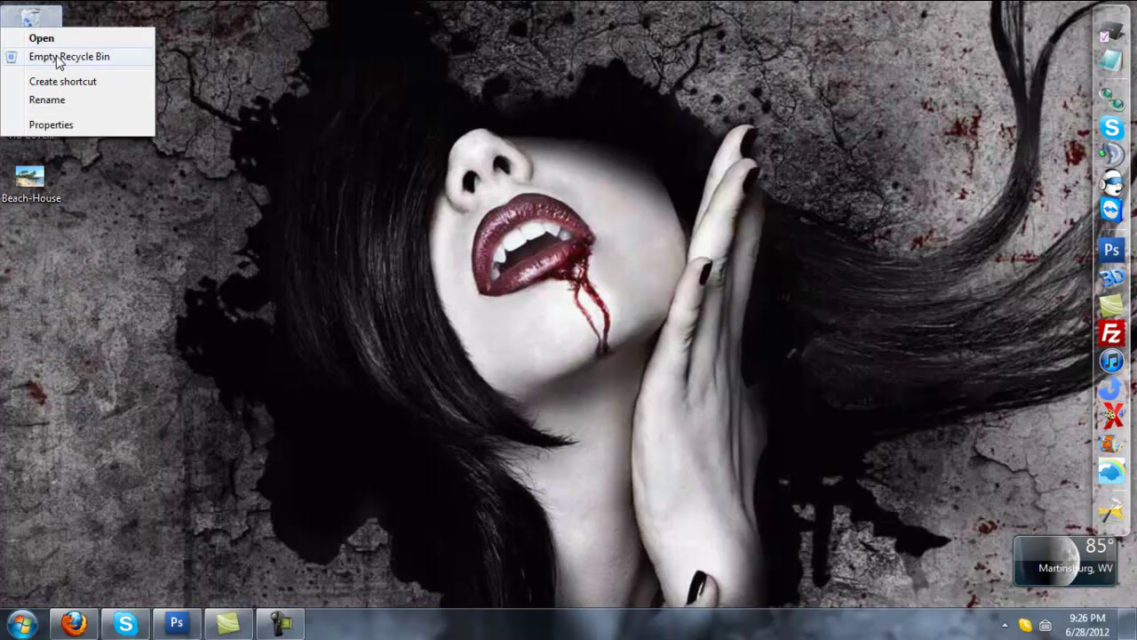
left_click(55, 56)
left_click(632, 326)
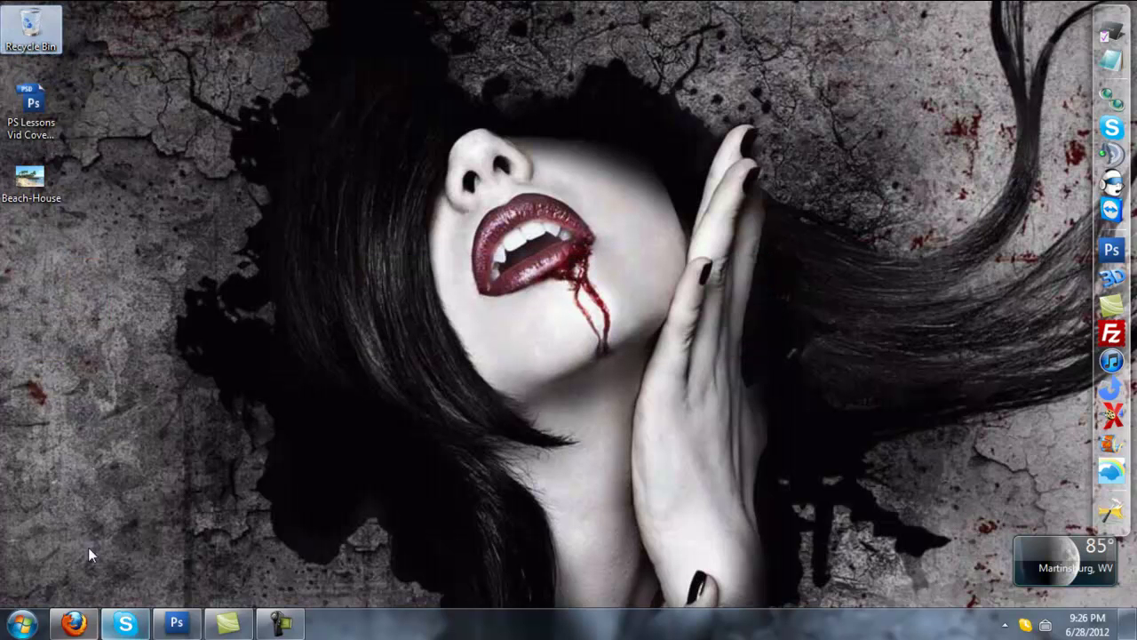
Step: Return to Firefox and search Google Images for beach
left_click(77, 622)
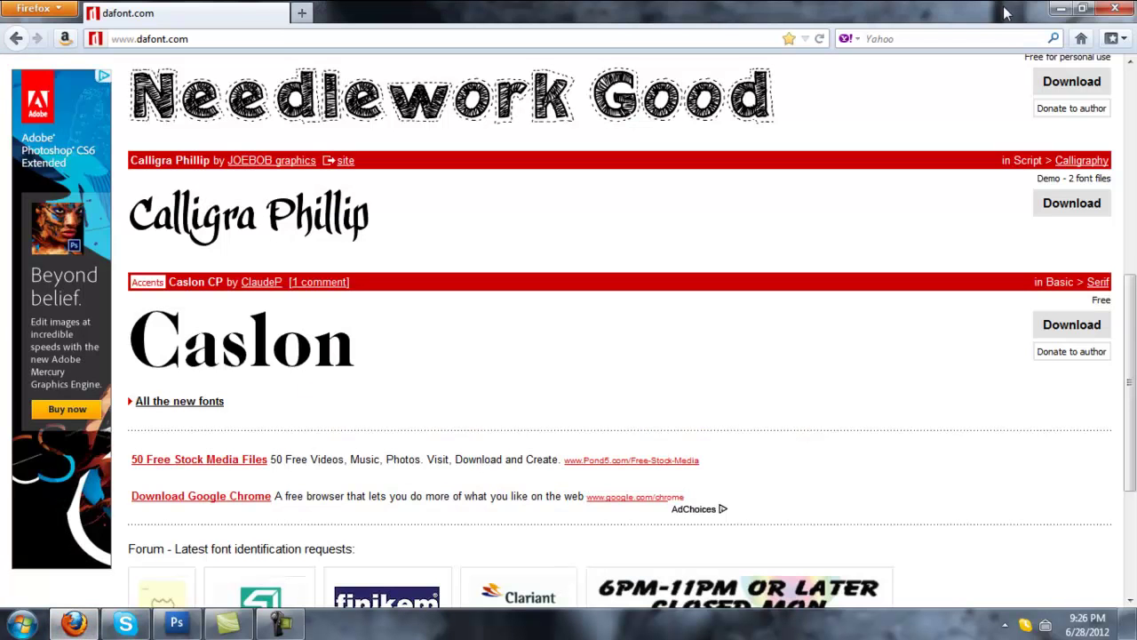
left_click(1082, 38)
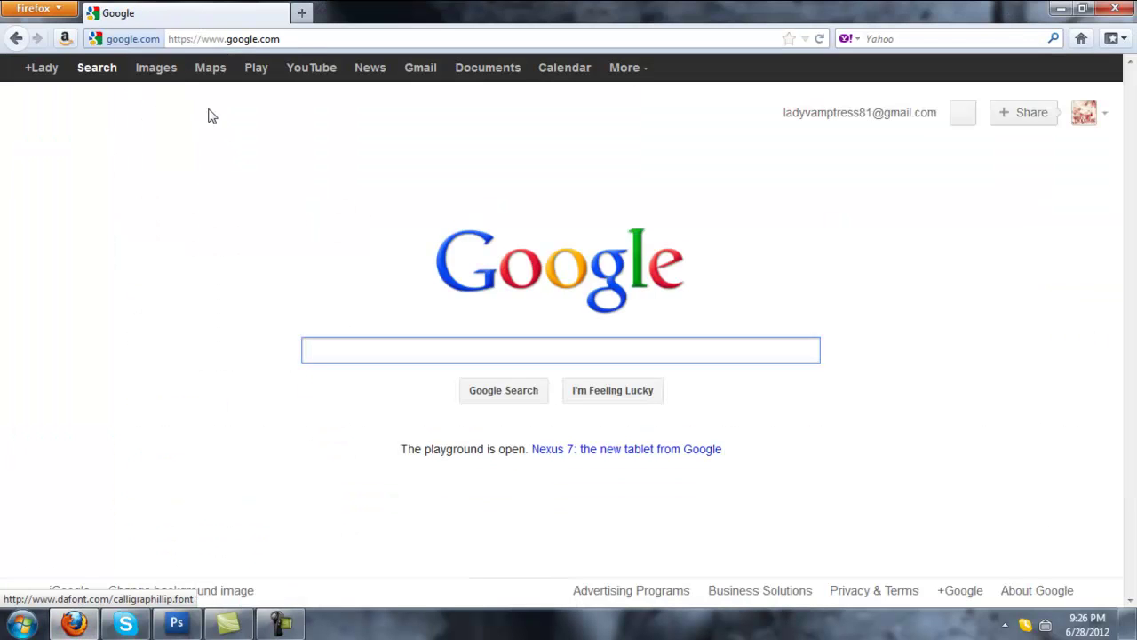
left_click(160, 71)
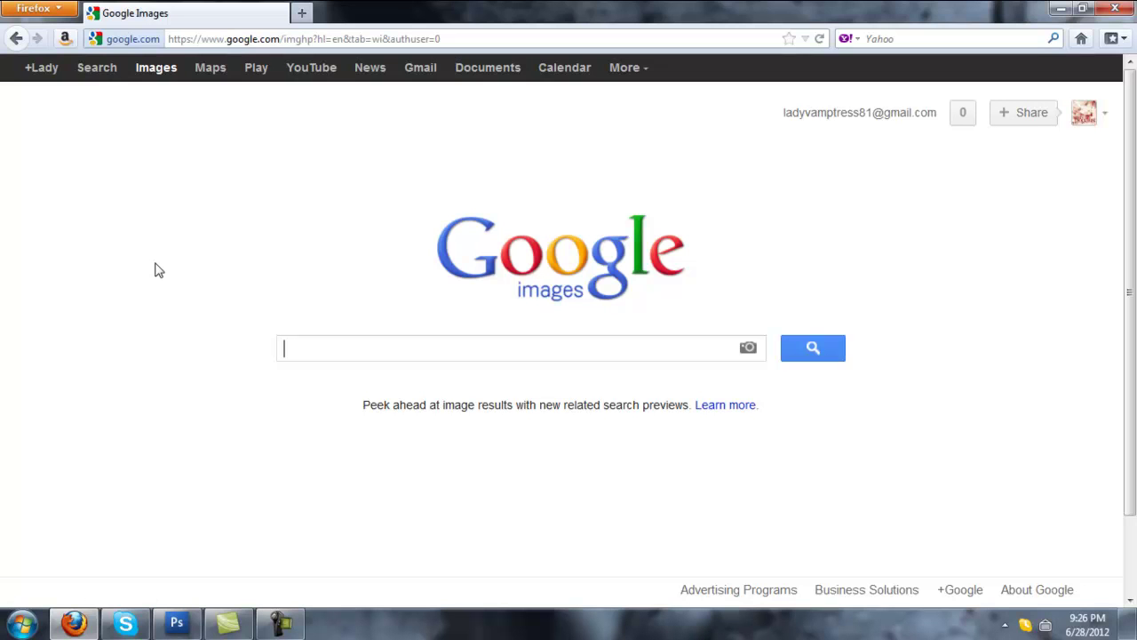
type("beach")
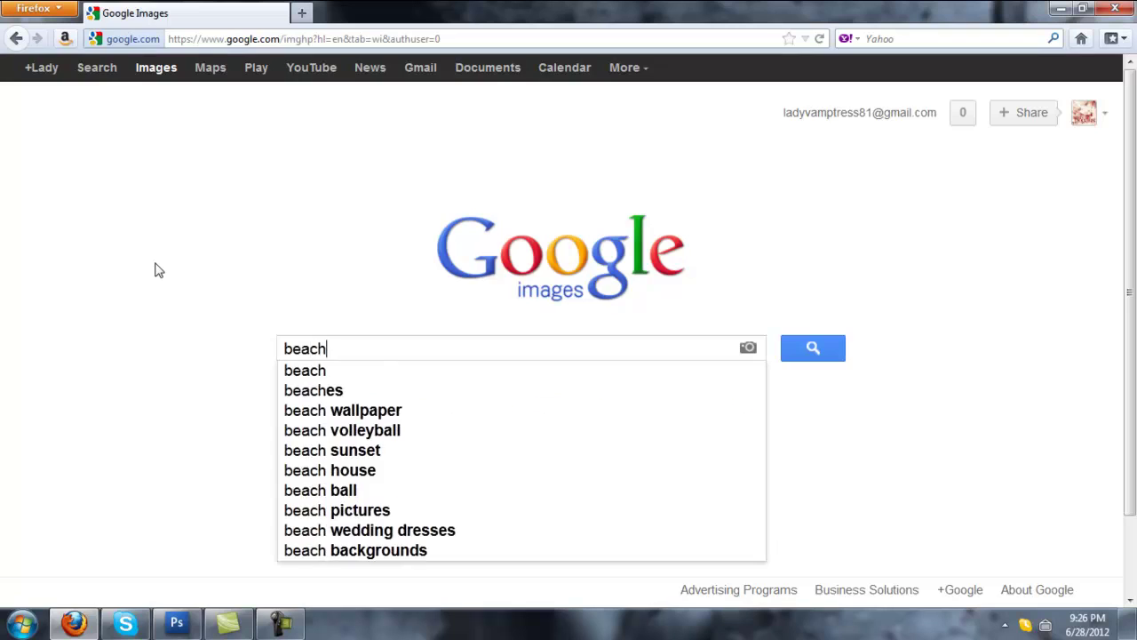
key("Return")
Step: Find the Beach-House.jpg photo among the beach image results, save it to the desktop and close the browser
scroll(593, 346, "down", 5)
scroll(596, 346, "down", 10)
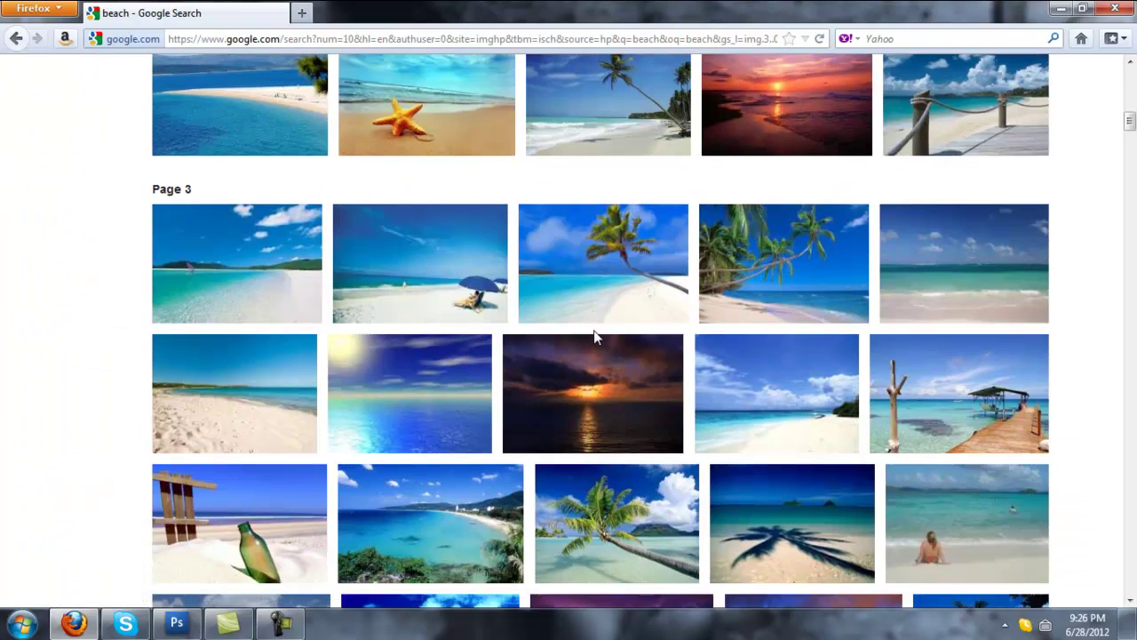
left_click(281, 624)
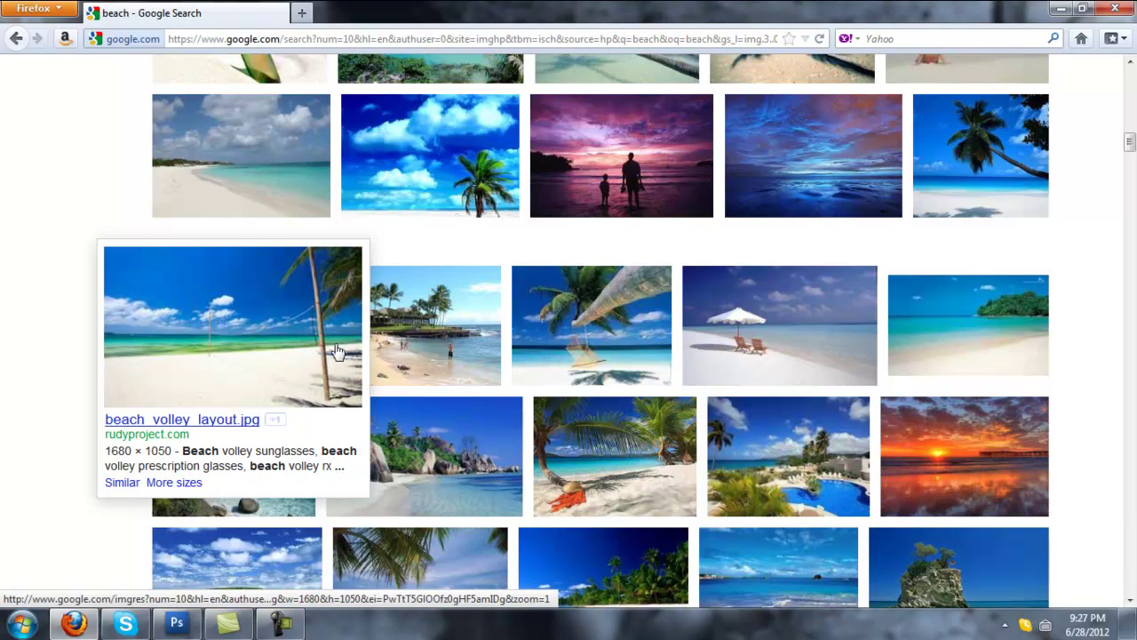
mouse_move(465, 340)
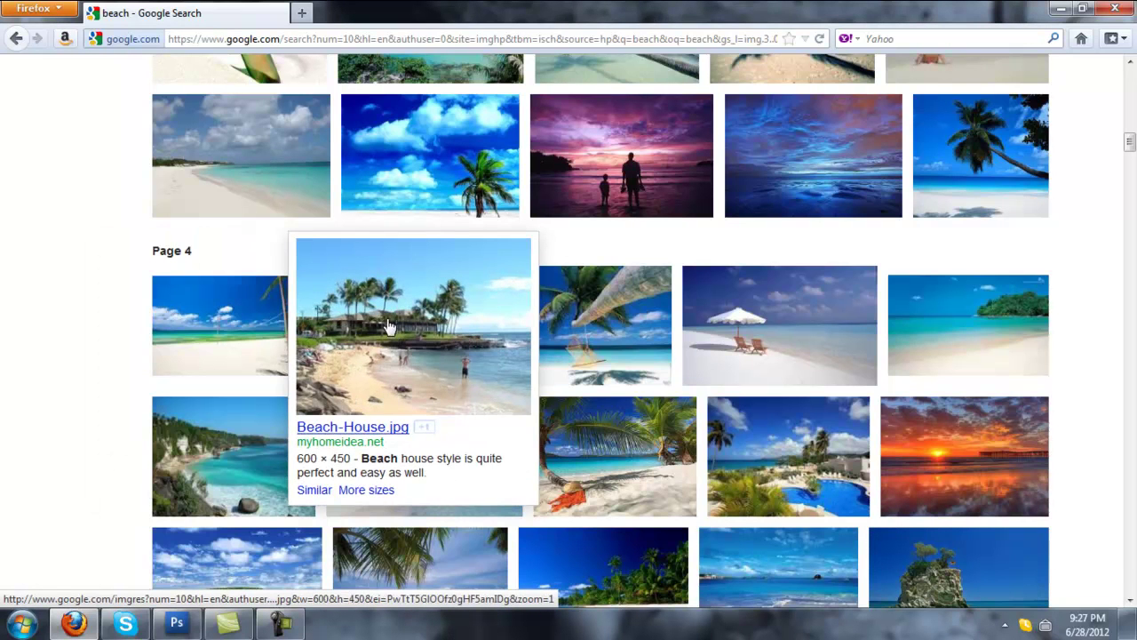
left_click(1116, 8)
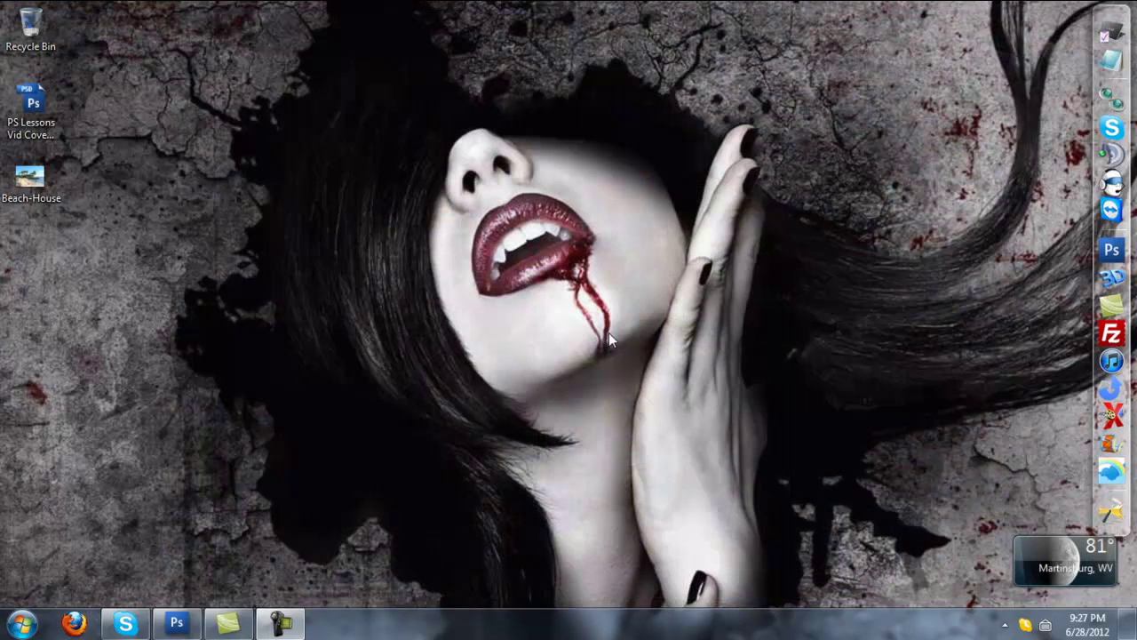
Step: Switch to Photoshop, open the Beach-House image, and minimize and restore its document window
left_click(177, 625)
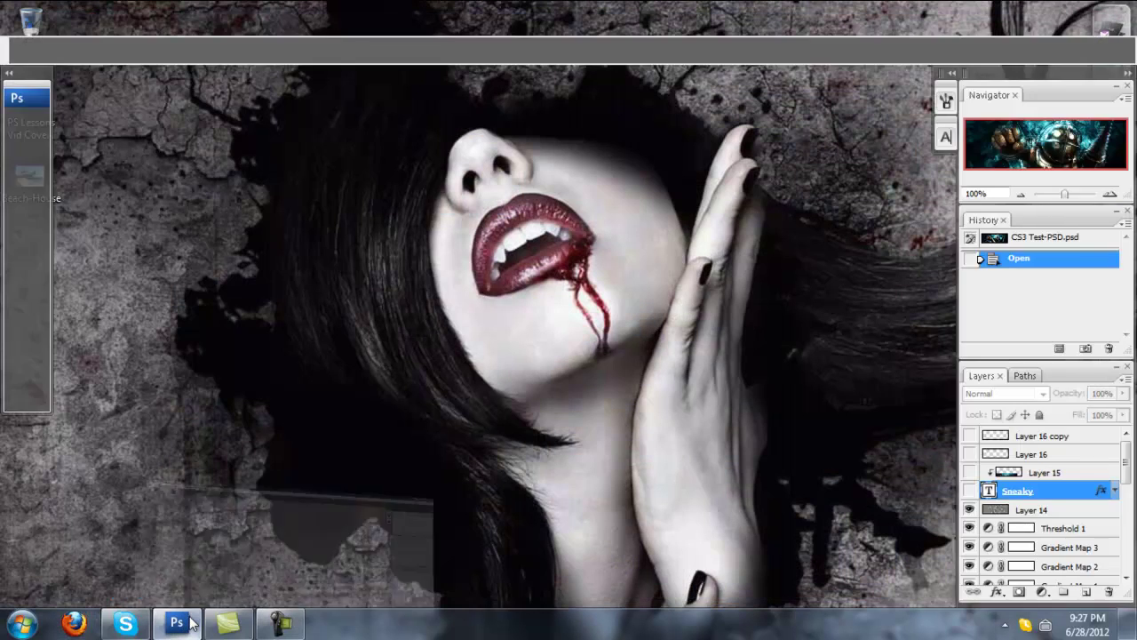
left_click(14, 27)
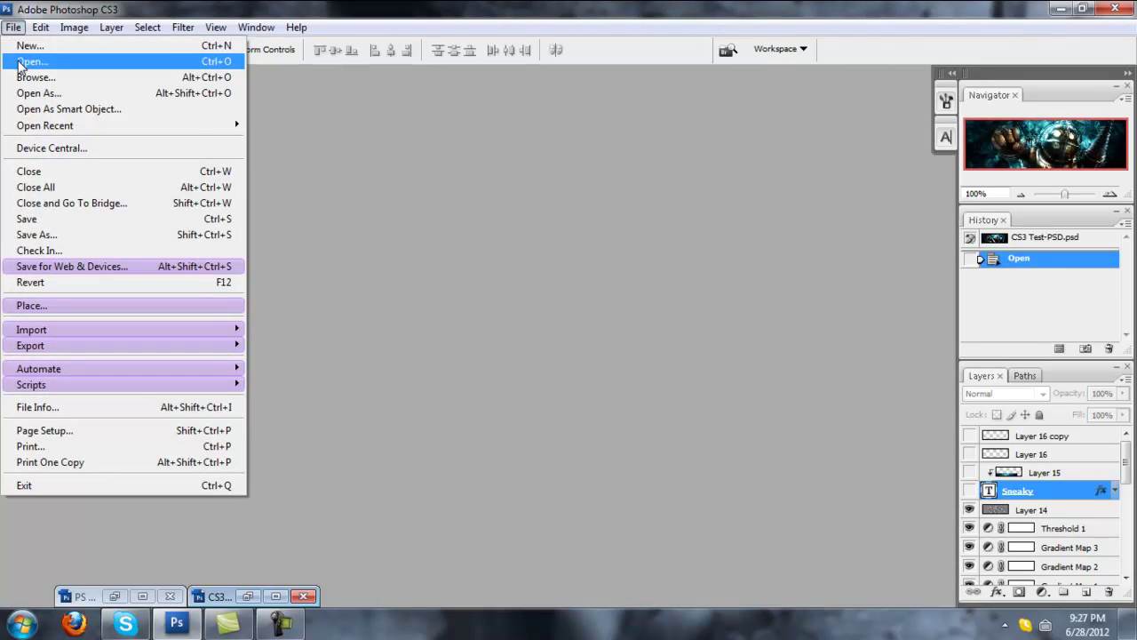
left_click(31, 59)
double_click(603, 99)
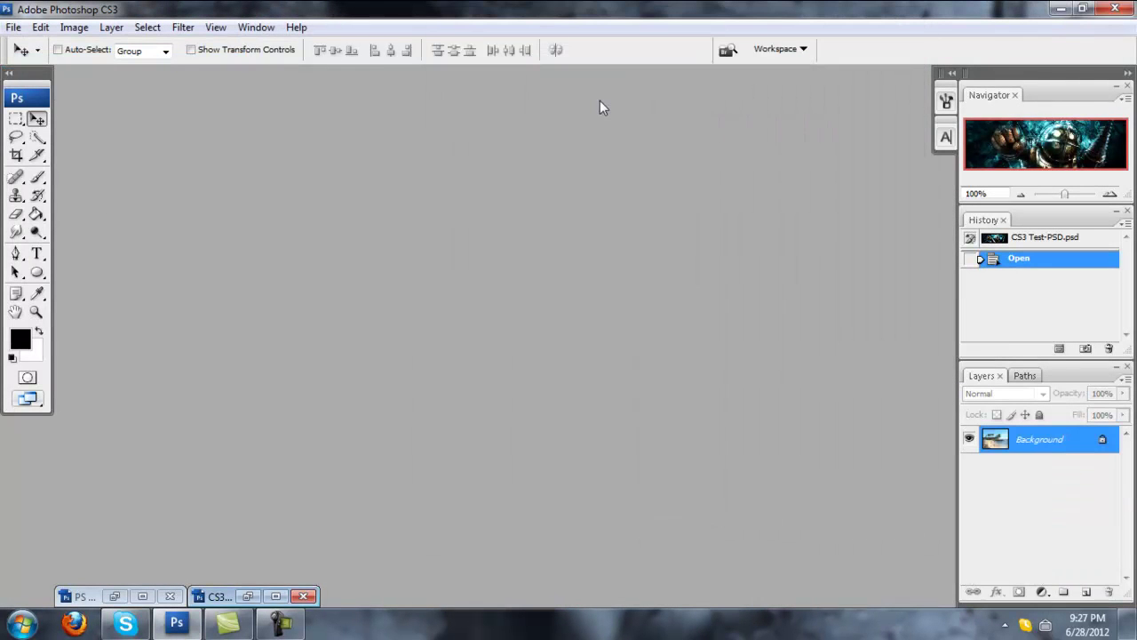
left_click(532, 109)
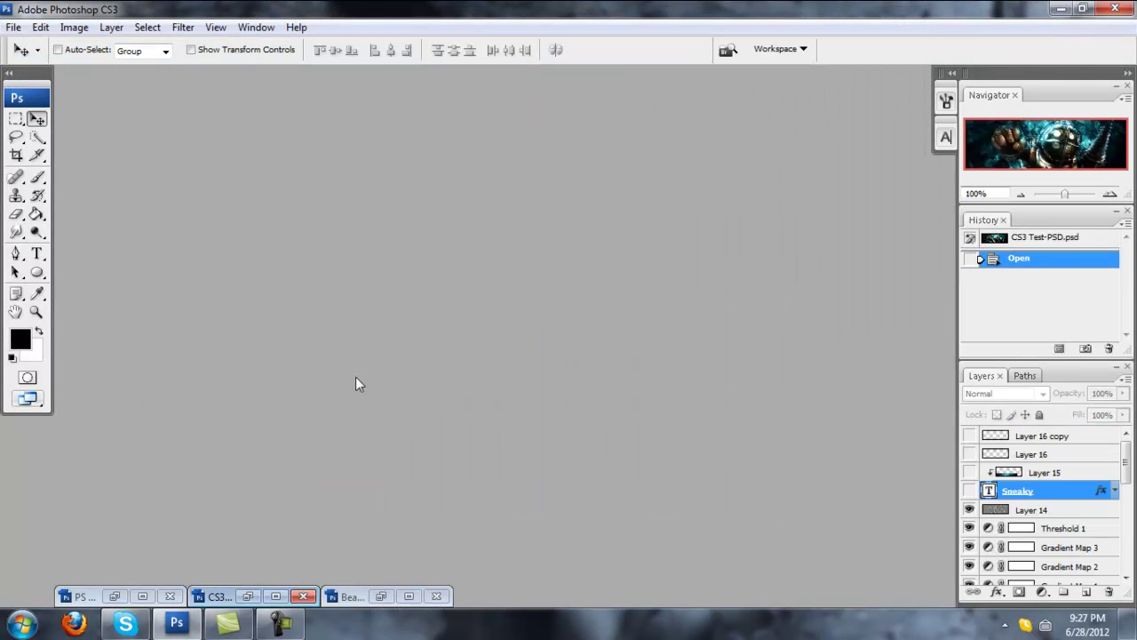
left_click(380, 599)
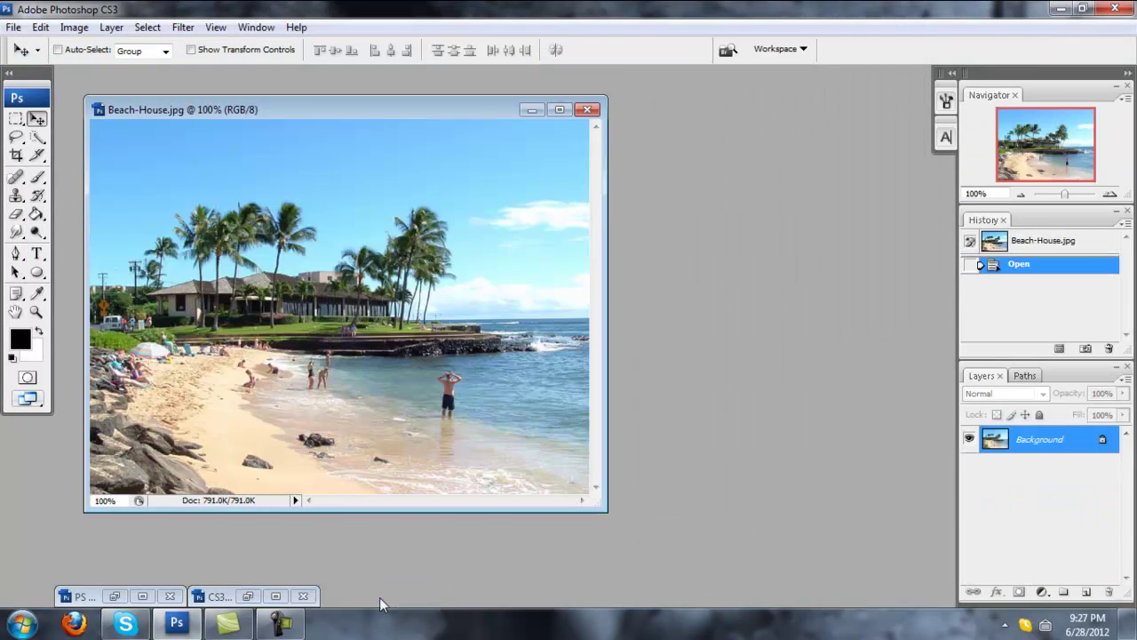
Step: Convert the Beach-House background into a regular layer named Layer 0 and minimize the document
right_click(1073, 440)
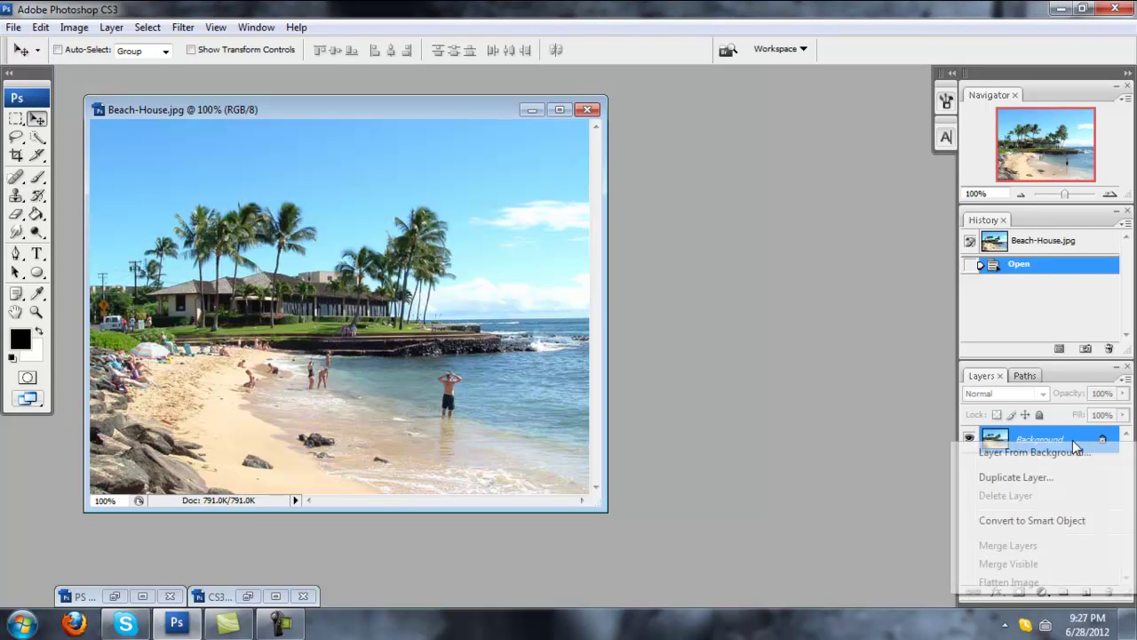
left_click(1035, 453)
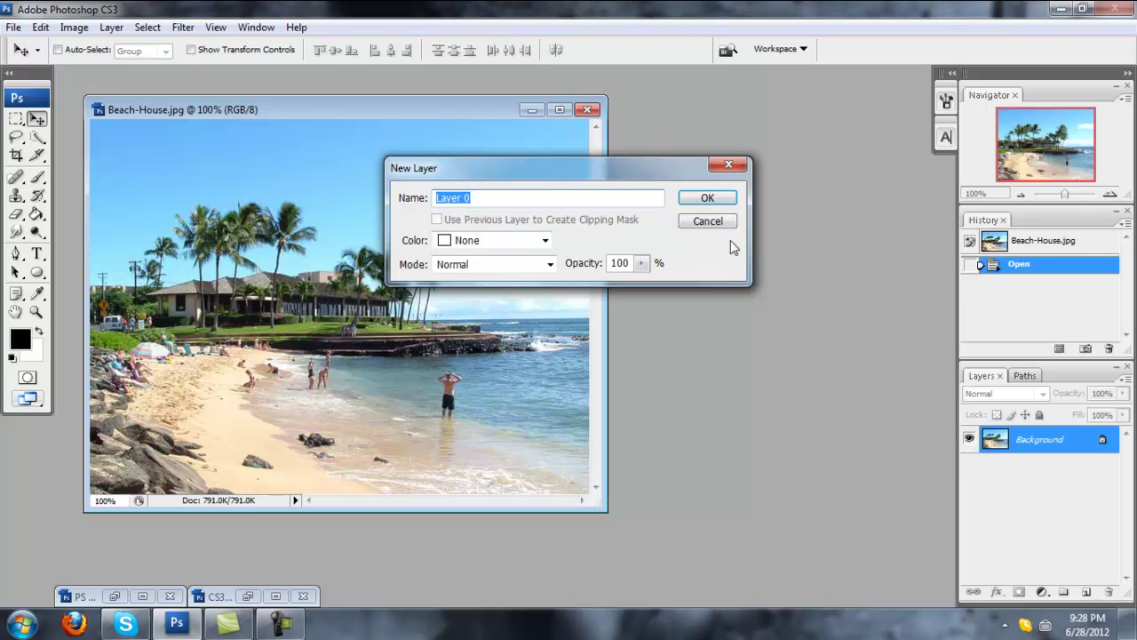
left_click(700, 198)
left_click(531, 109)
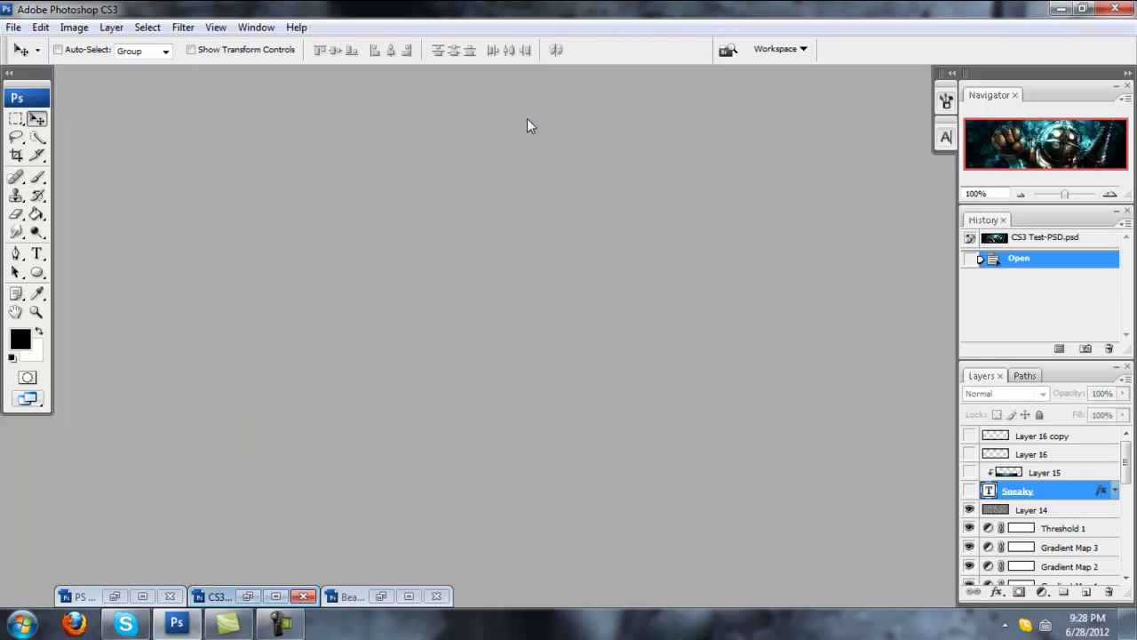
Step: Create a 500 × 250 pixel RGB document at 72 pixels/inch with transparent background contents, and move its window nearer the workspace centre
left_click(13, 26)
left_click(18, 43)
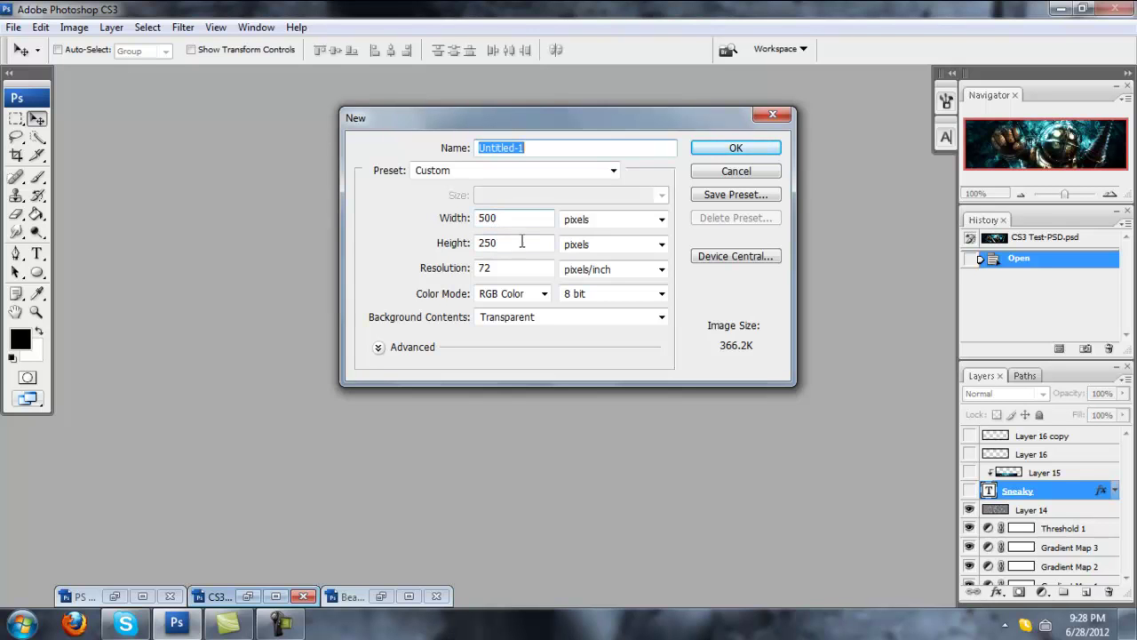
left_click(730, 149)
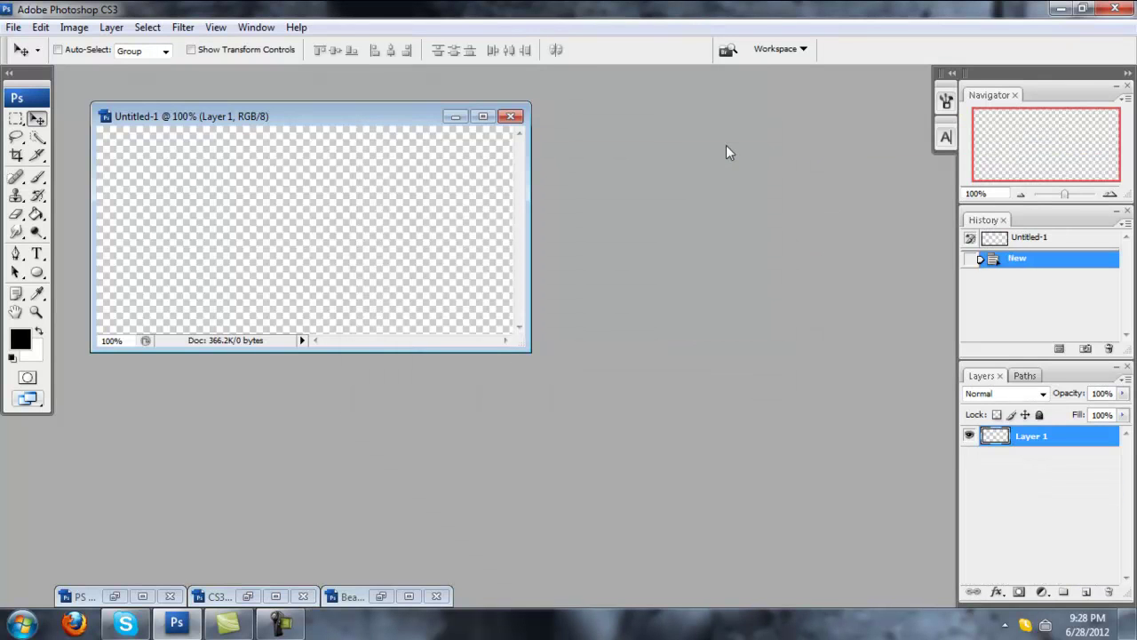
left_click_drag(327, 115, 485, 105)
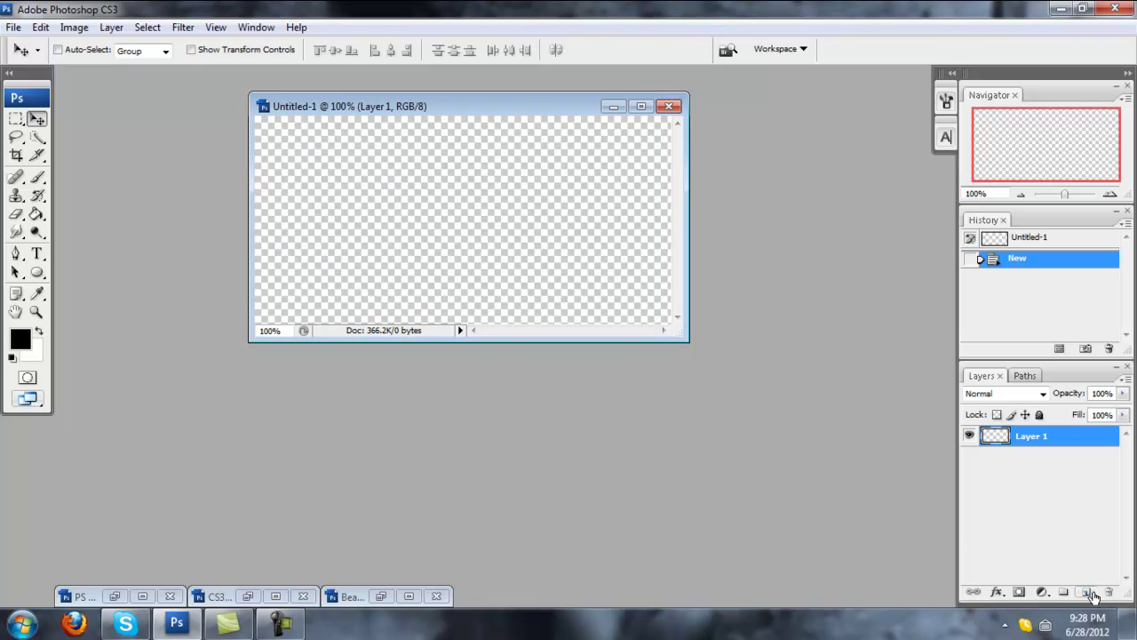
Step: Add a new layer above Layer 1 and fill it with black using the Paint Bucket
left_click(1088, 592)
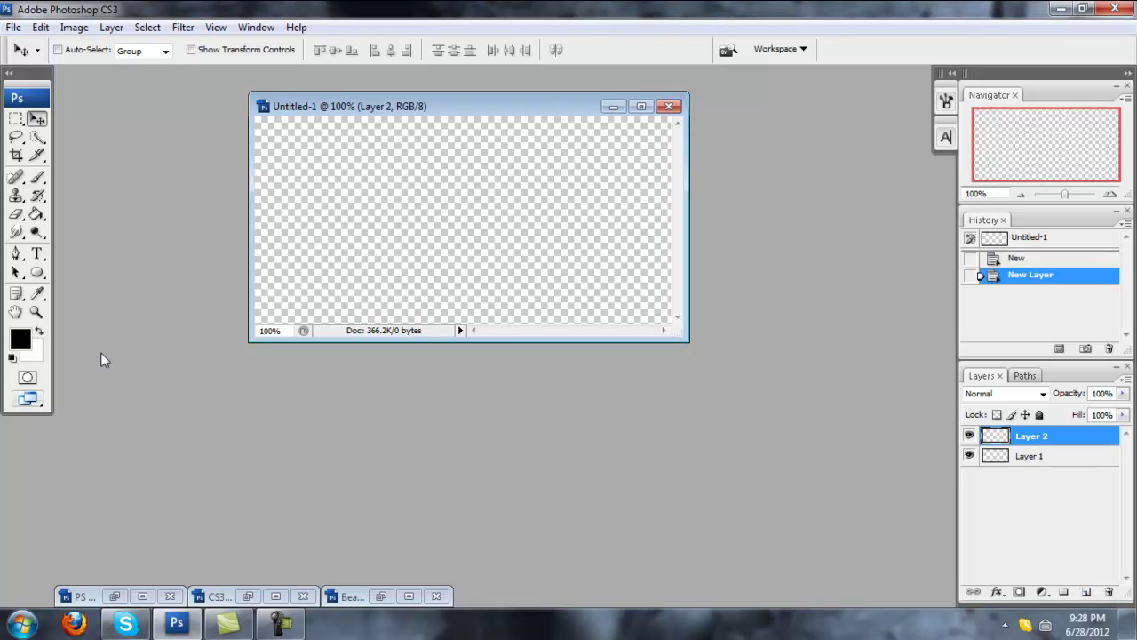
left_click(36, 214)
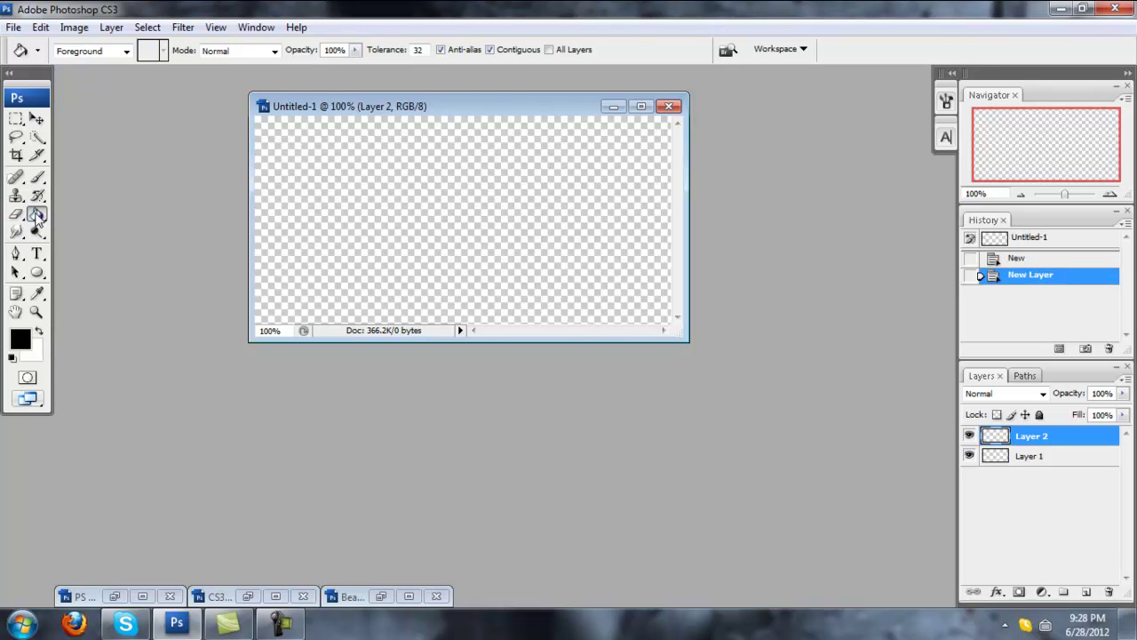
left_click(381, 207)
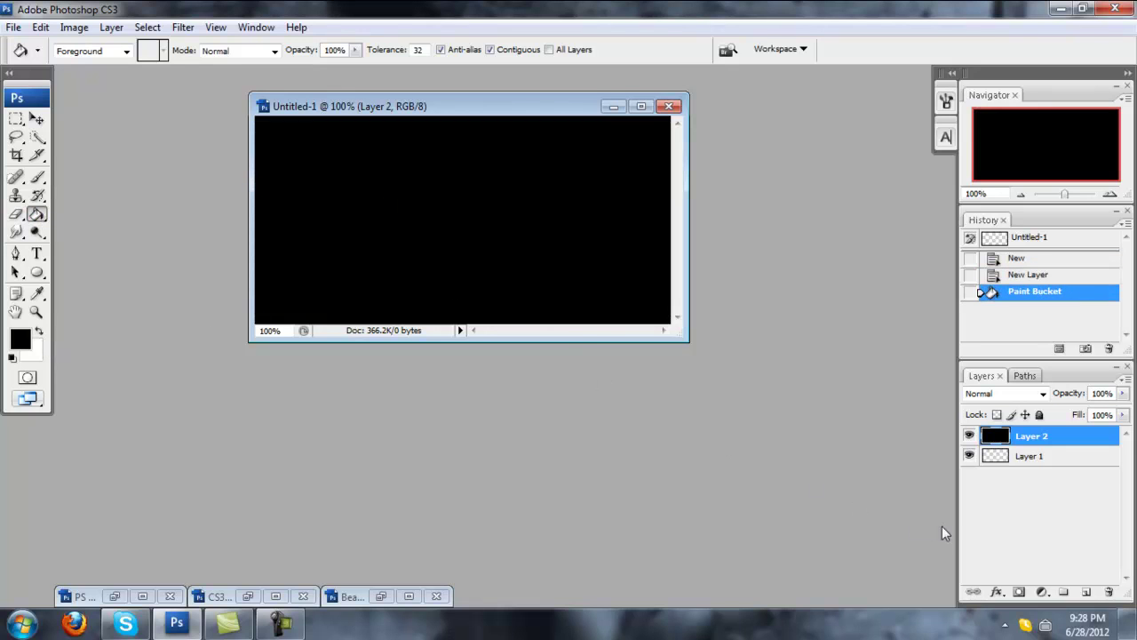
Step: Add another layer above the black one and make white the foreground color
left_click(1086, 592)
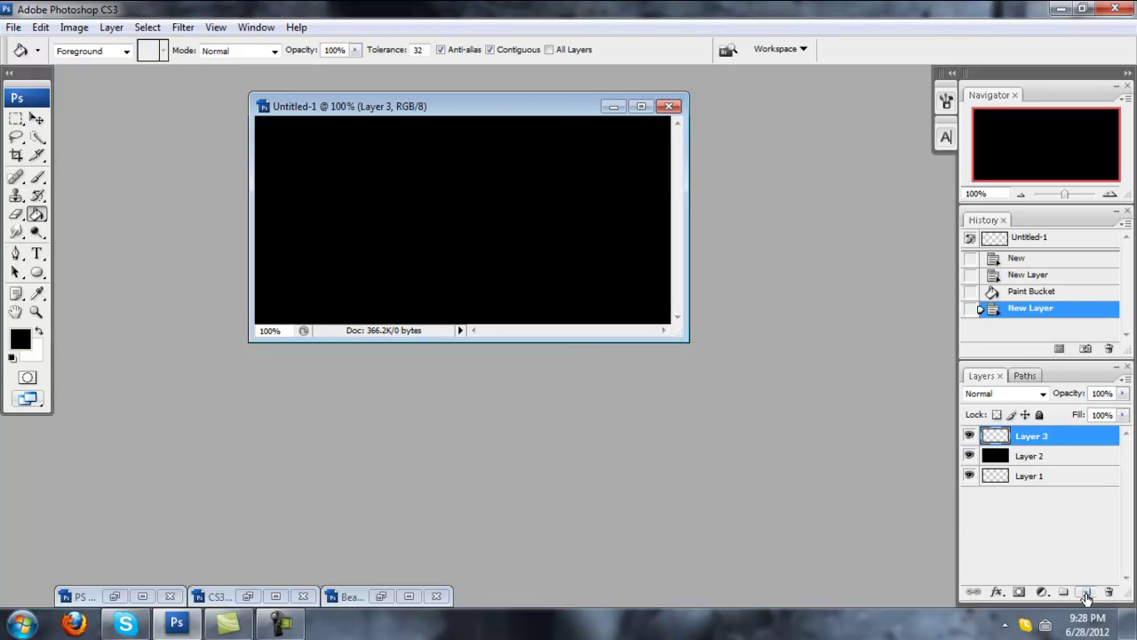
left_click(40, 334)
key("x")
key("x")
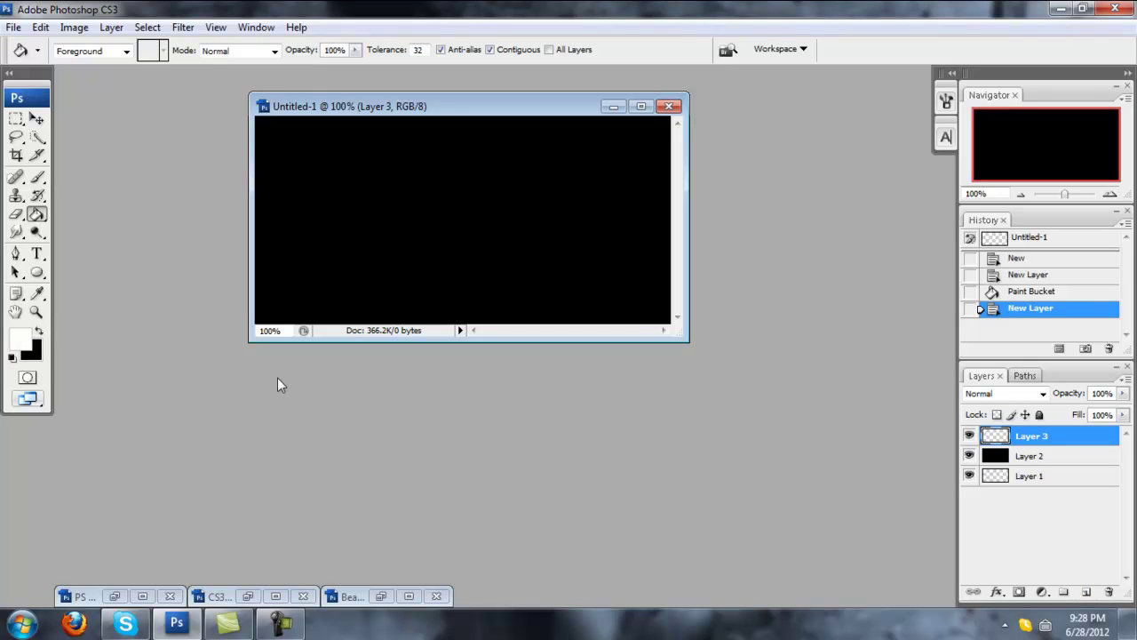
Step: Draw a text box across most of the canvas and enter the creator's screen name in white 30 pt Balthazar
left_click(36, 255)
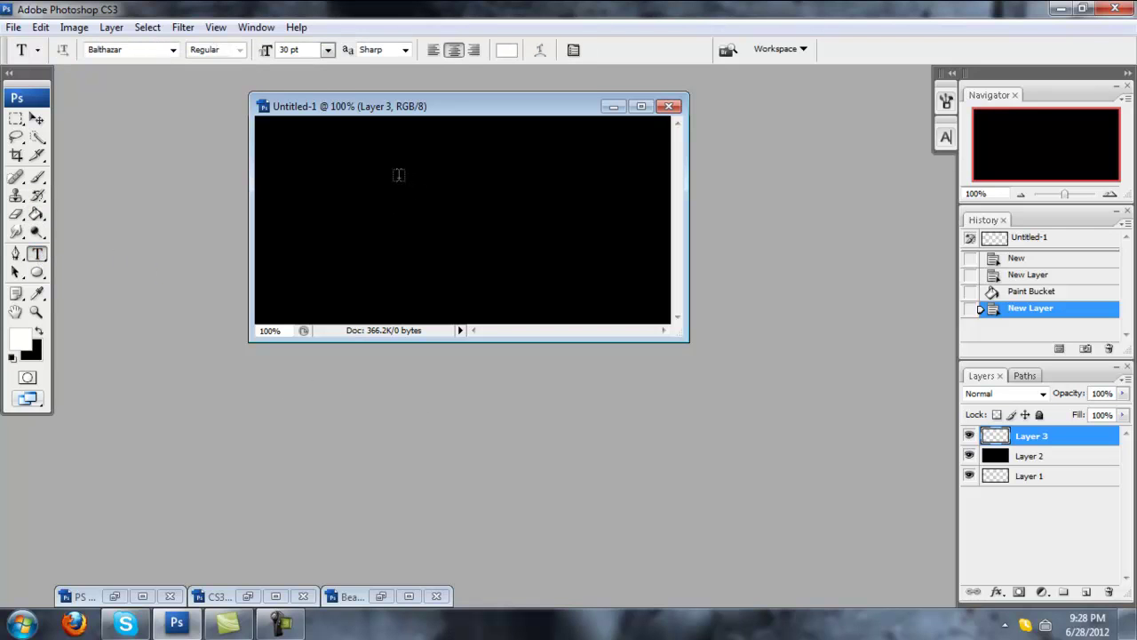
left_click_drag(285, 137, 650, 309)
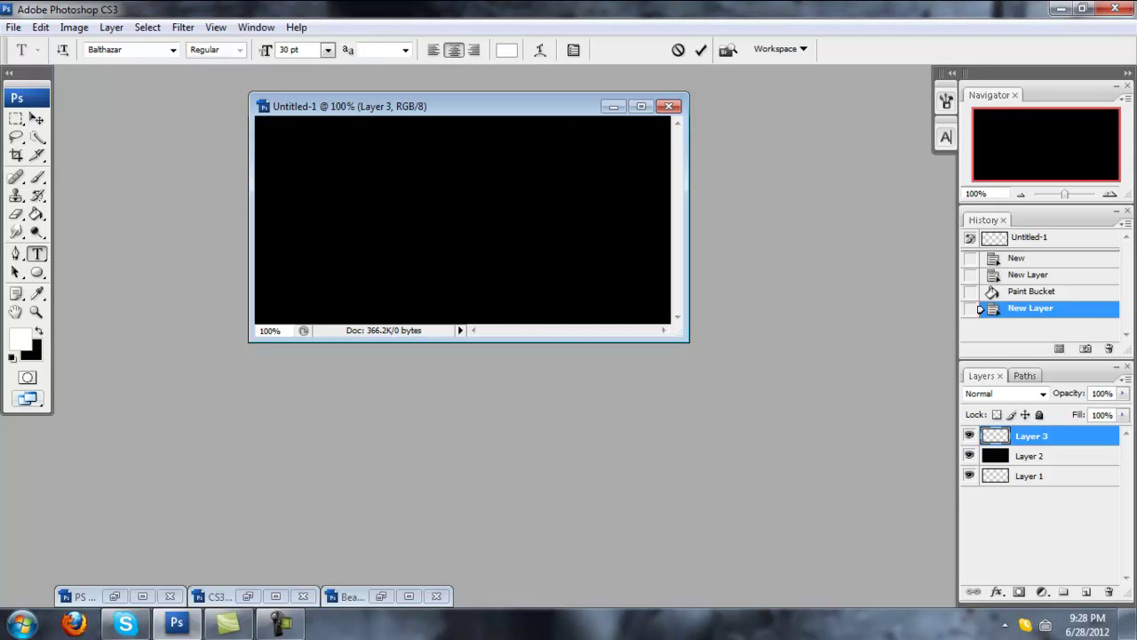
type("Ladyvamptress")
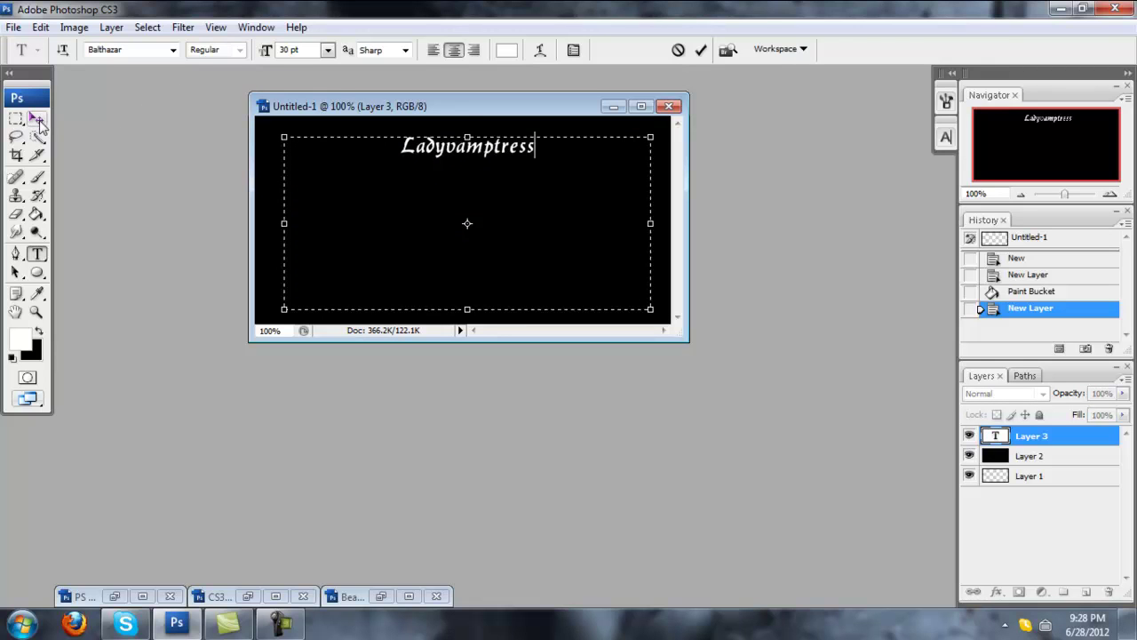
Step: Stretch the text box out to the canvas's side and lower edges and commit the text
left_click_drag(286, 224, 266, 224)
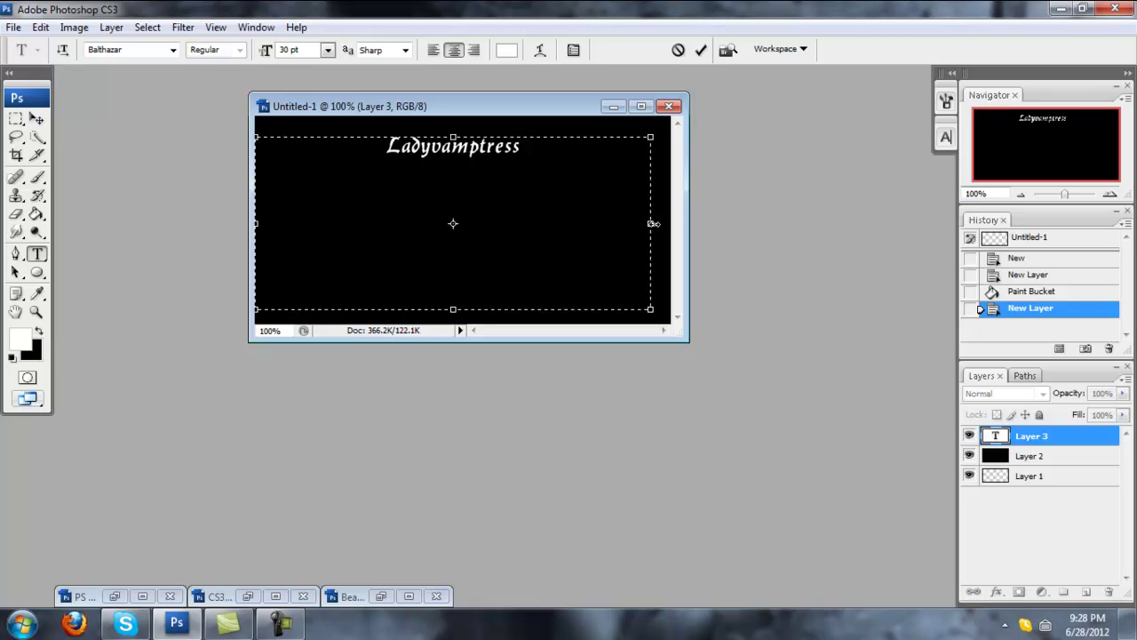
left_click_drag(650, 224, 670, 224)
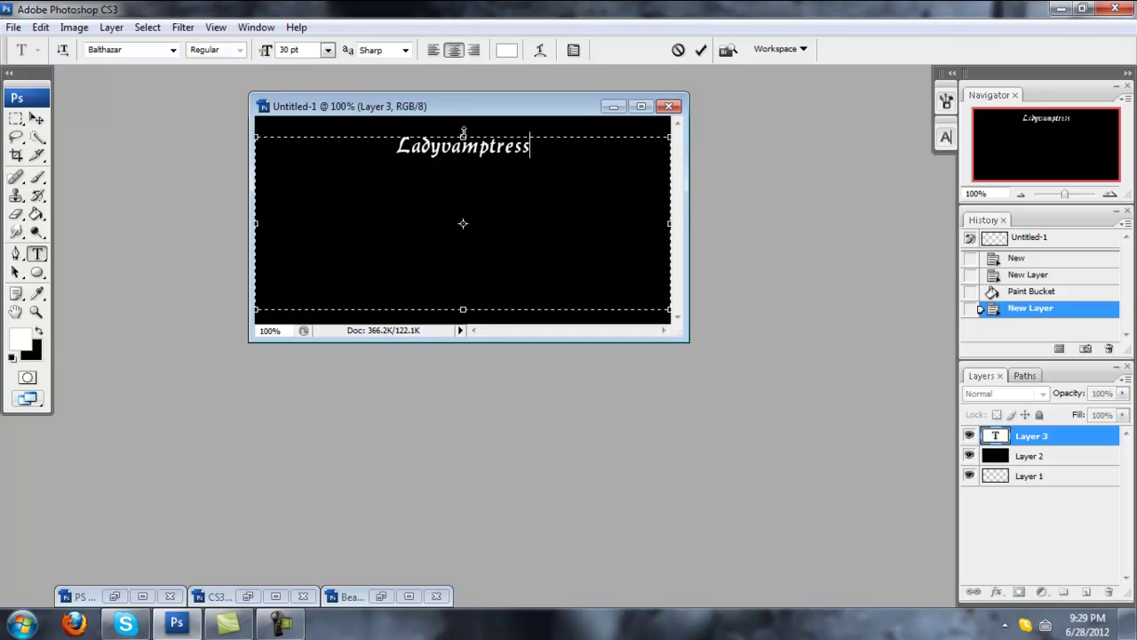
left_click_drag(462, 311, 462, 324)
left_click(36, 118)
Step: Set the text's size to 72 pt and apply faux bold
left_click(946, 138)
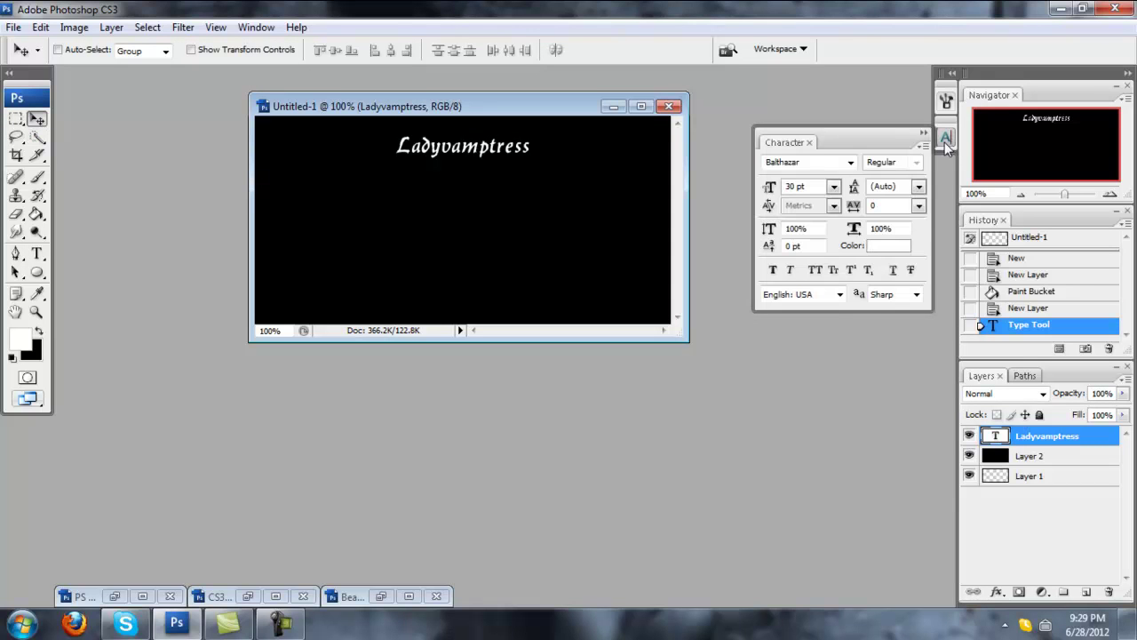
left_click(833, 185)
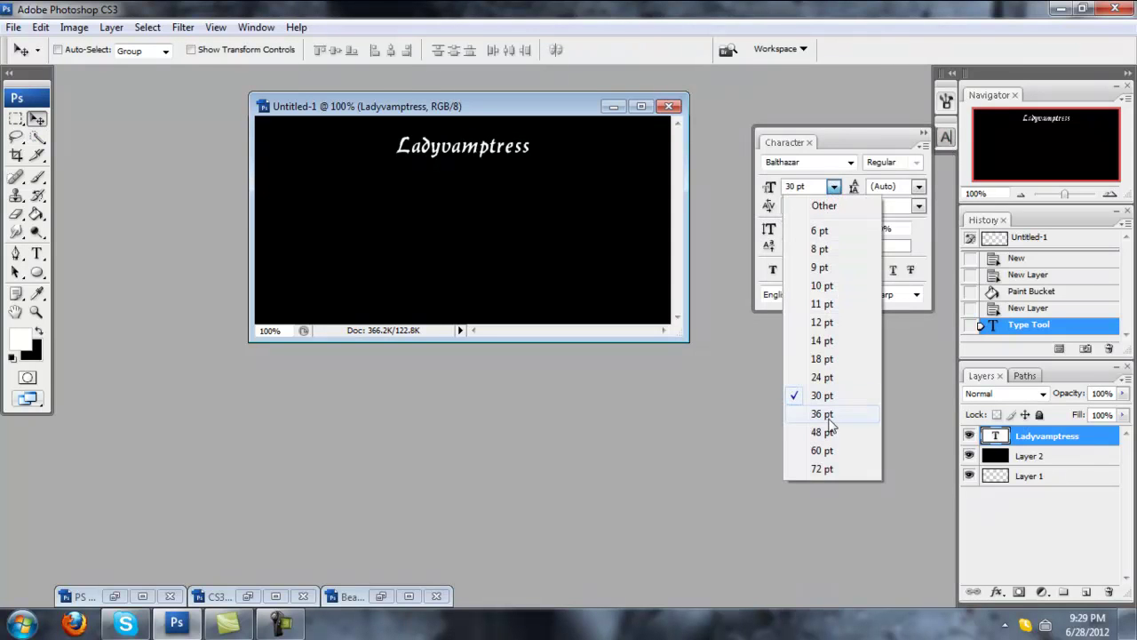
left_click(825, 468)
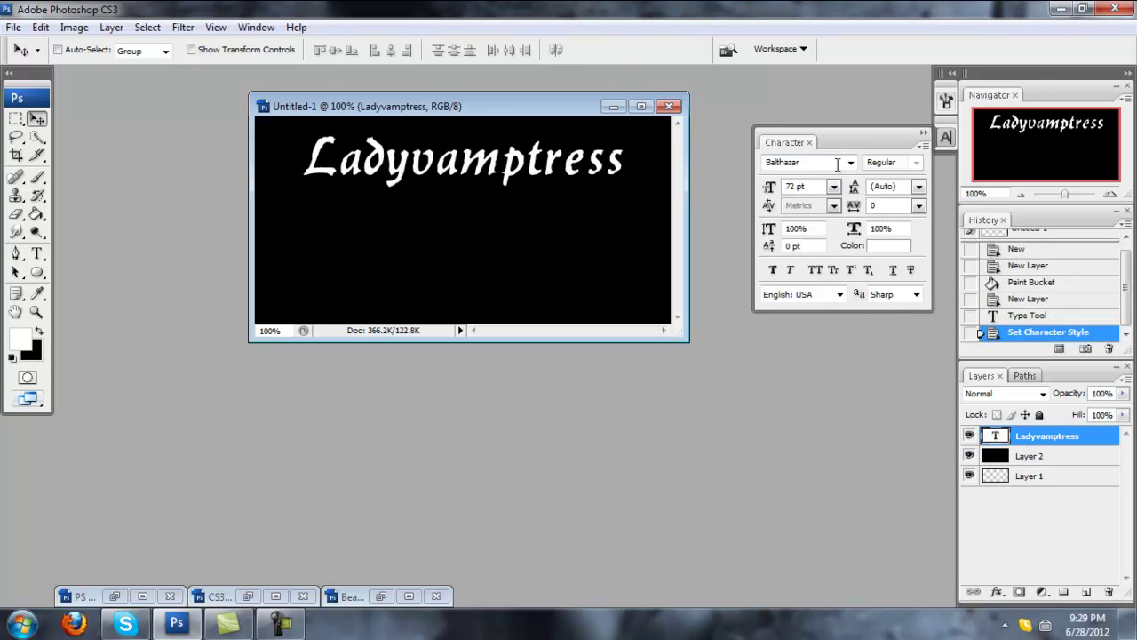
left_click(773, 270)
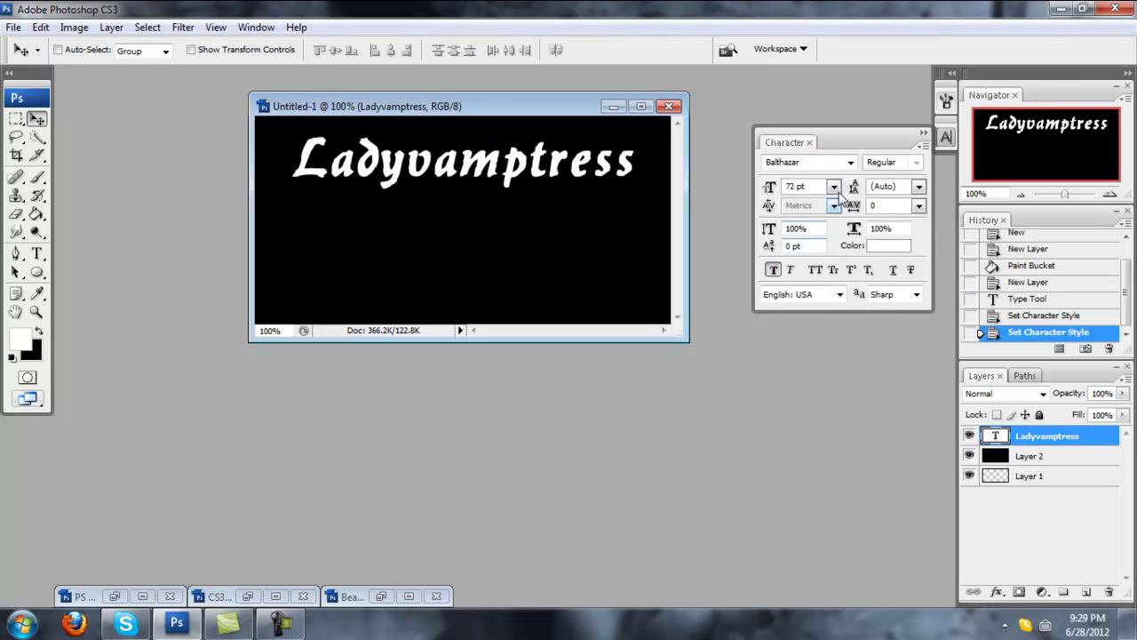
Step: Set the text's font to Blackoak Std and reduce its size to 30 pt
left_click(850, 162)
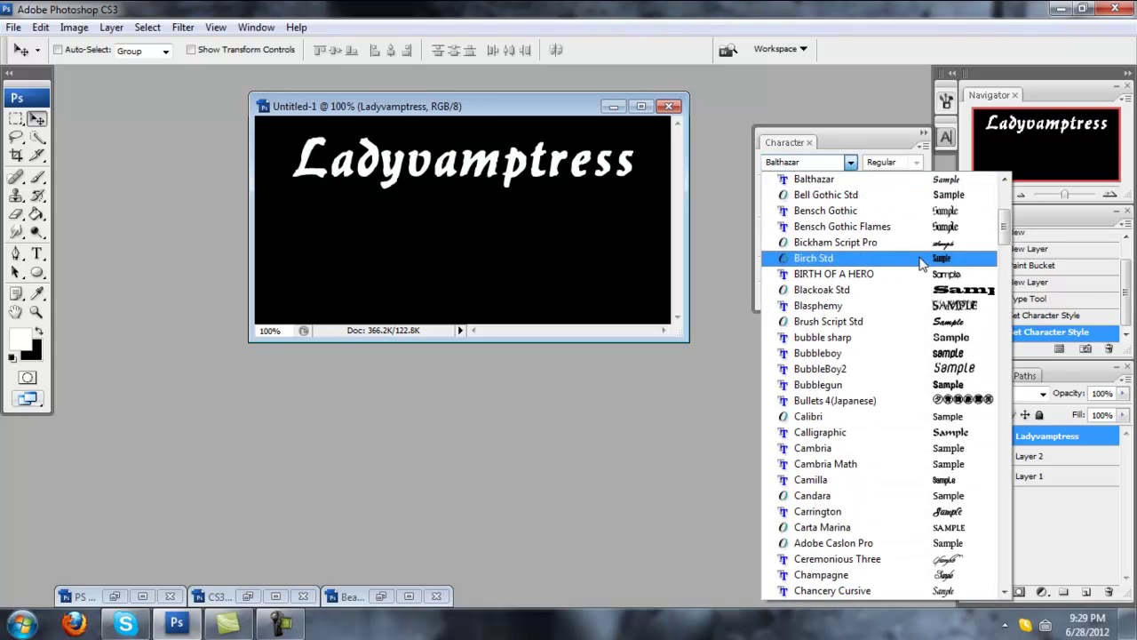
left_click(915, 290)
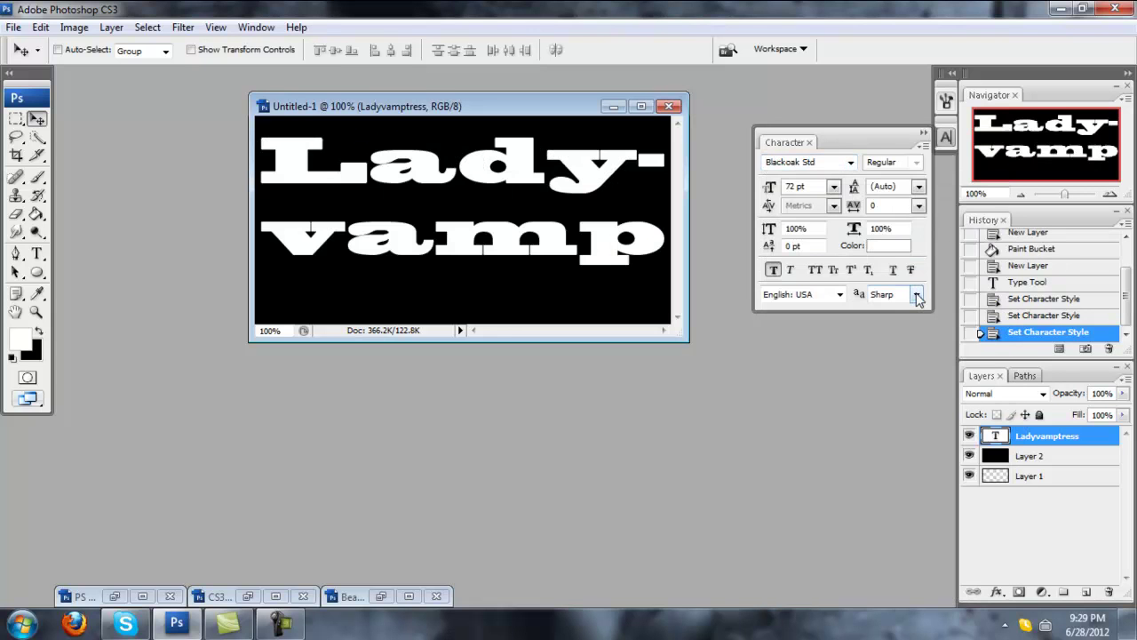
left_click(834, 186)
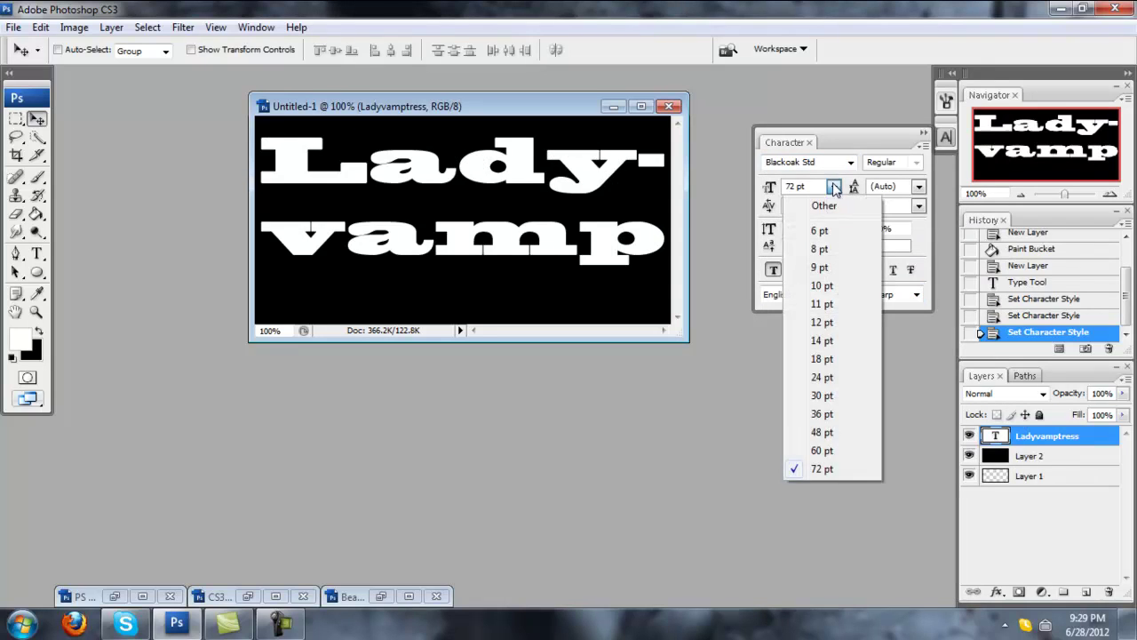
left_click(827, 436)
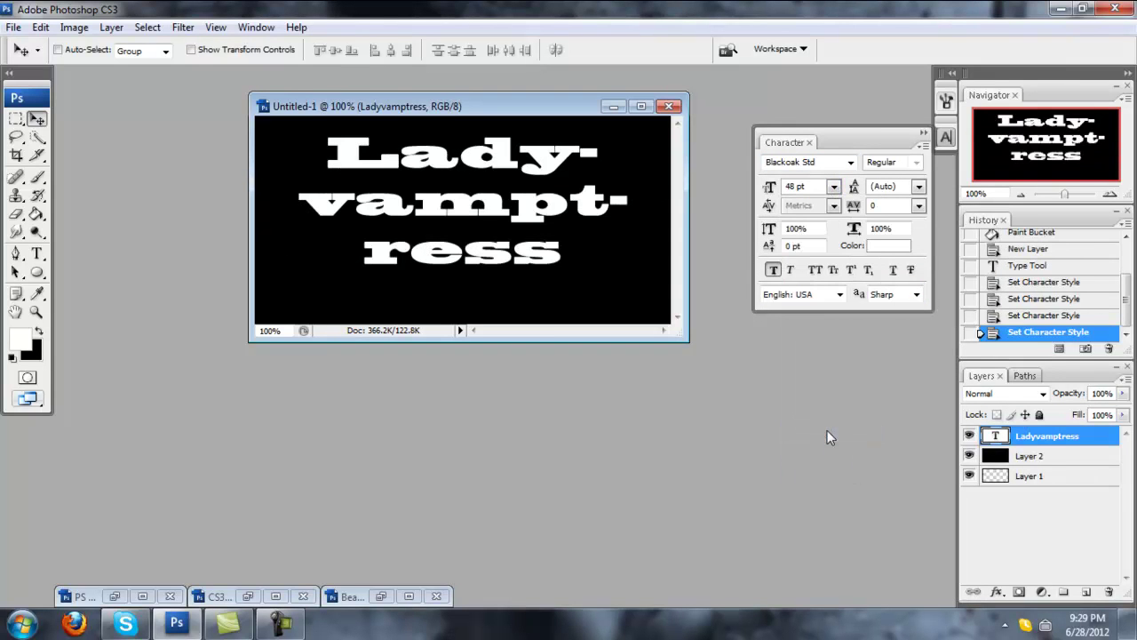
left_click(835, 186)
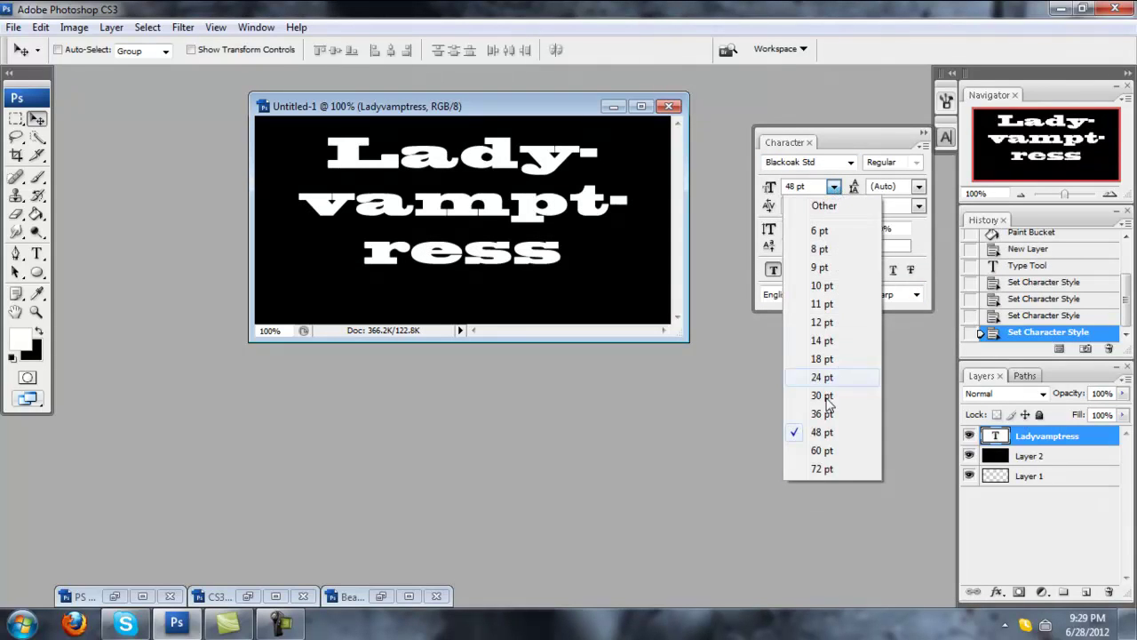
left_click(828, 401)
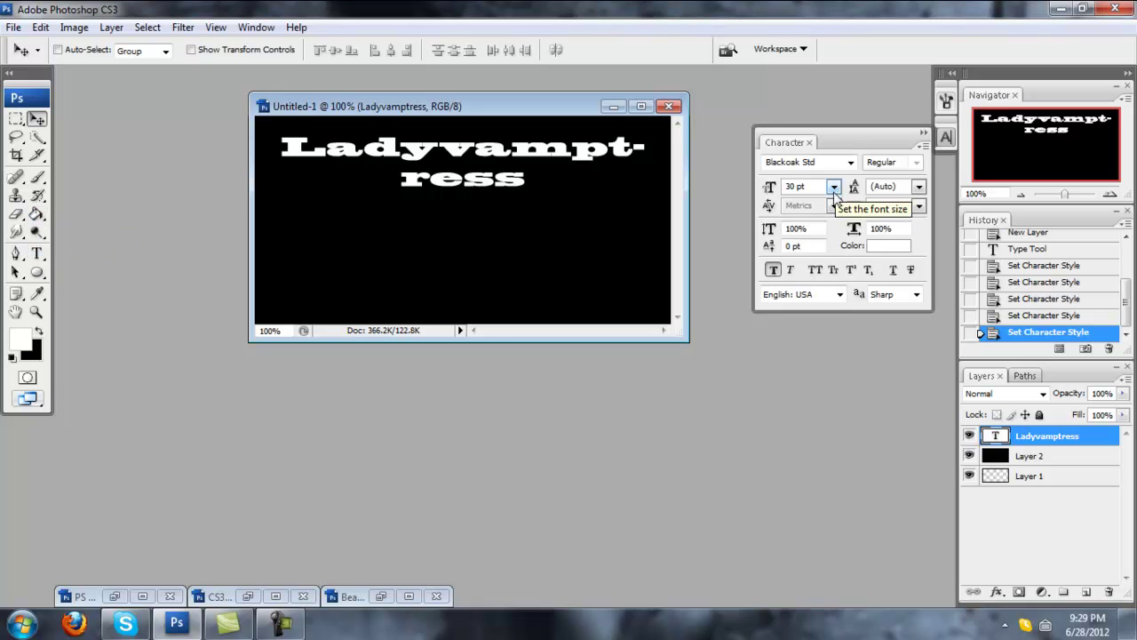
Step: Set the text's font to Emmett and its size to 60 pt, keeping faux bold on
left_click(773, 270)
left_click(773, 270)
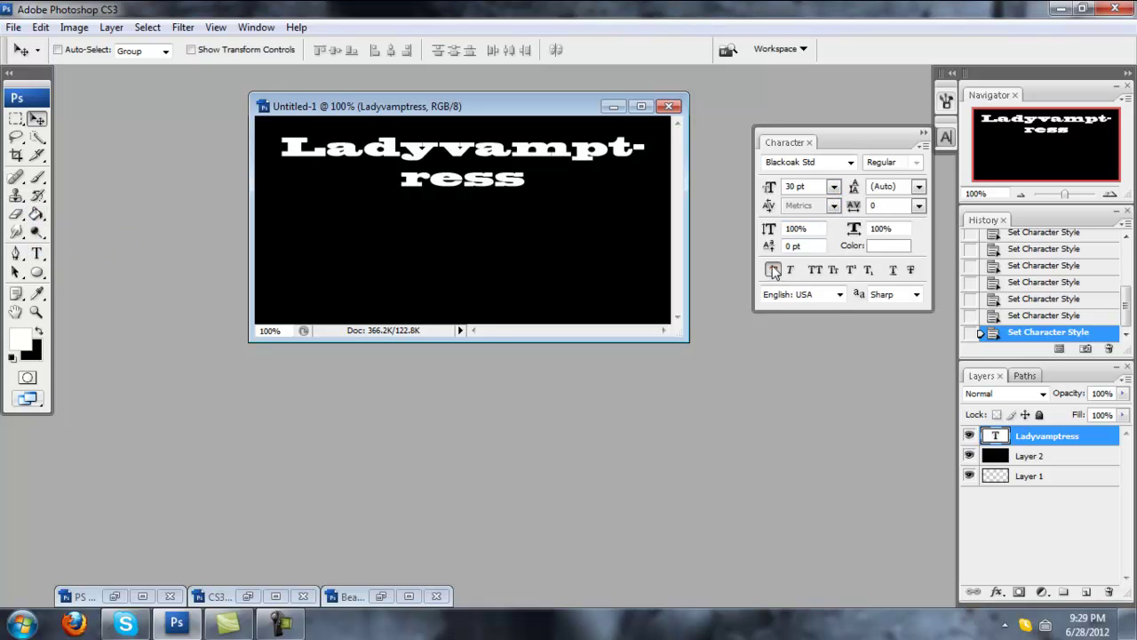
left_click(849, 162)
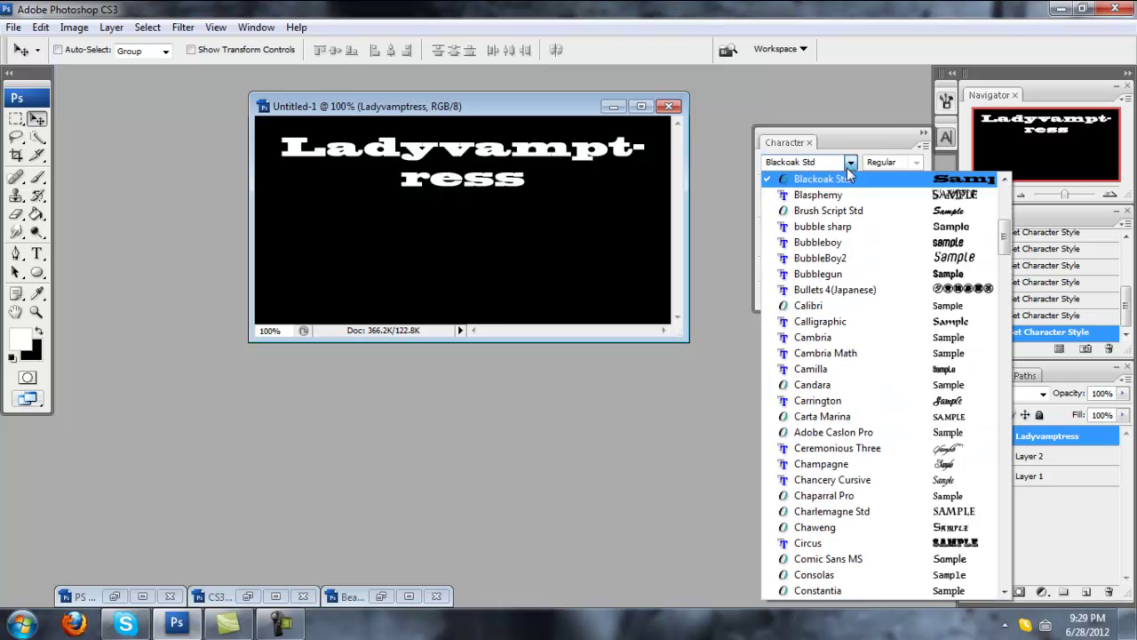
scroll(872, 452, "down", 2)
scroll(872, 452, "down", 9)
scroll(872, 453, "down", 1)
left_click(872, 402)
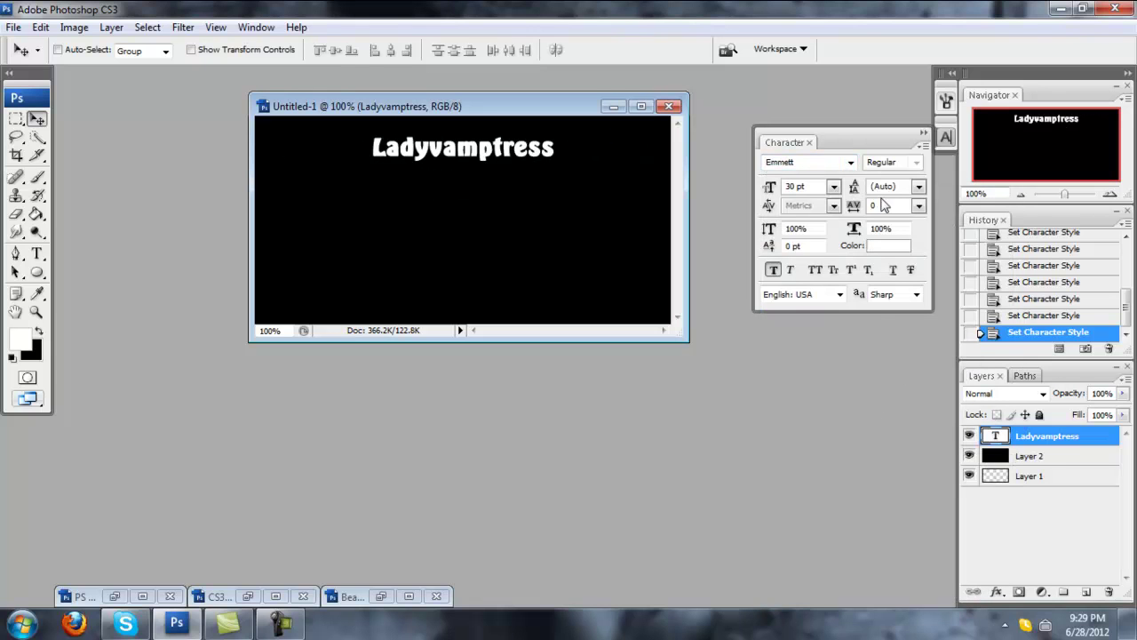
left_click(833, 186)
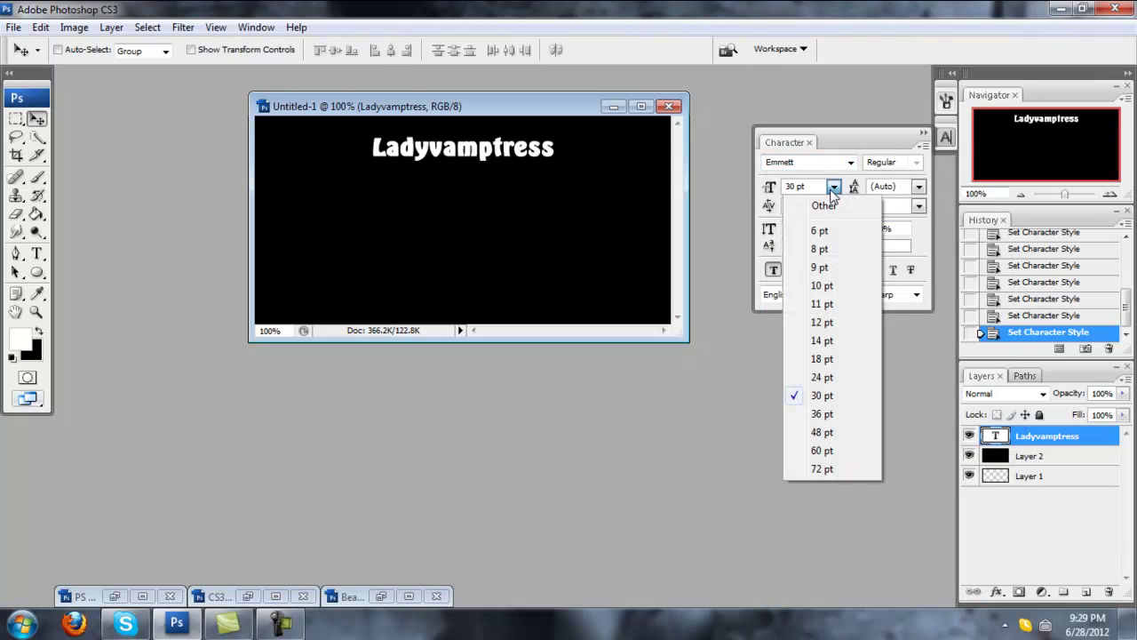
left_click(822, 451)
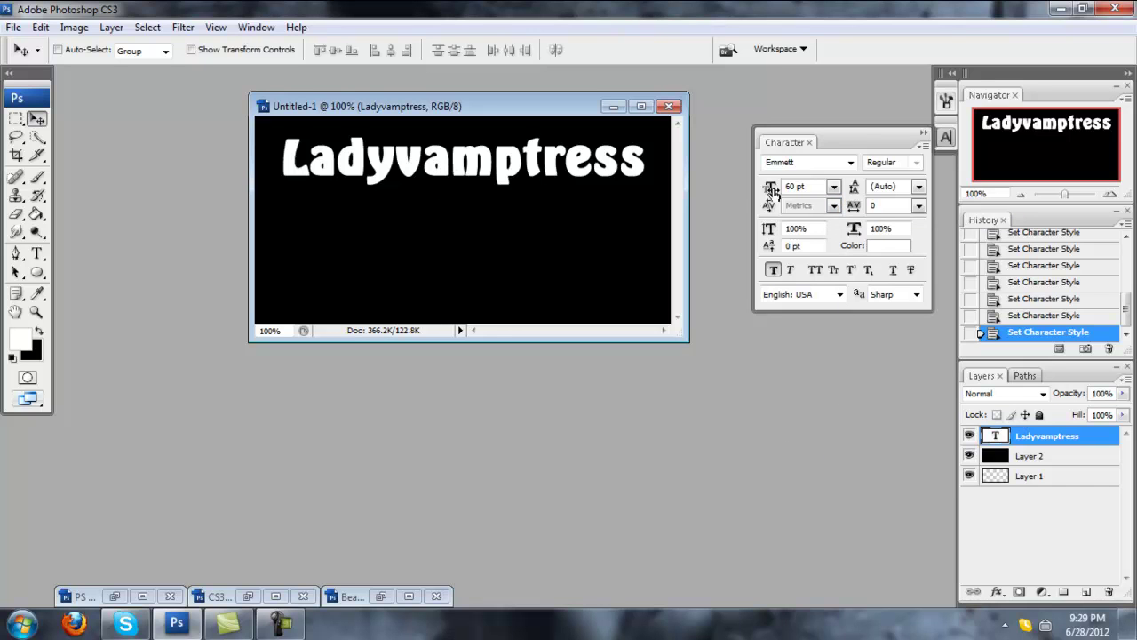
Step: Set the text to 72 pt Impact and move it down toward the middle of the canvas
left_click(851, 162)
scroll(871, 344, "down", 3)
left_click(876, 368)
left_click(834, 187)
left_click(829, 469)
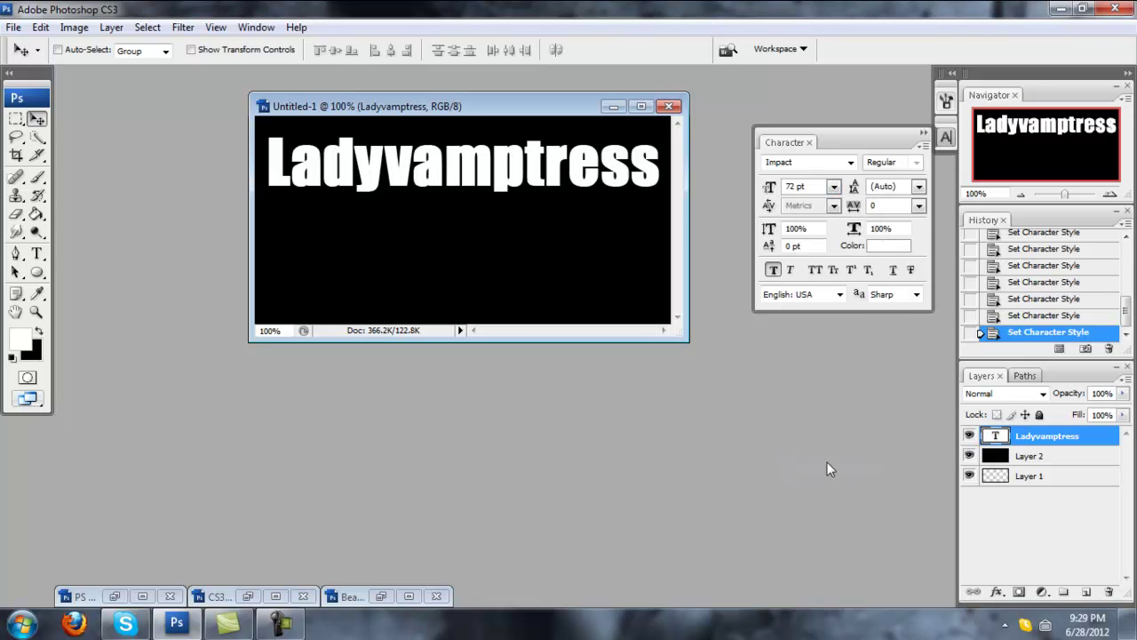
left_click_drag(476, 175, 474, 211)
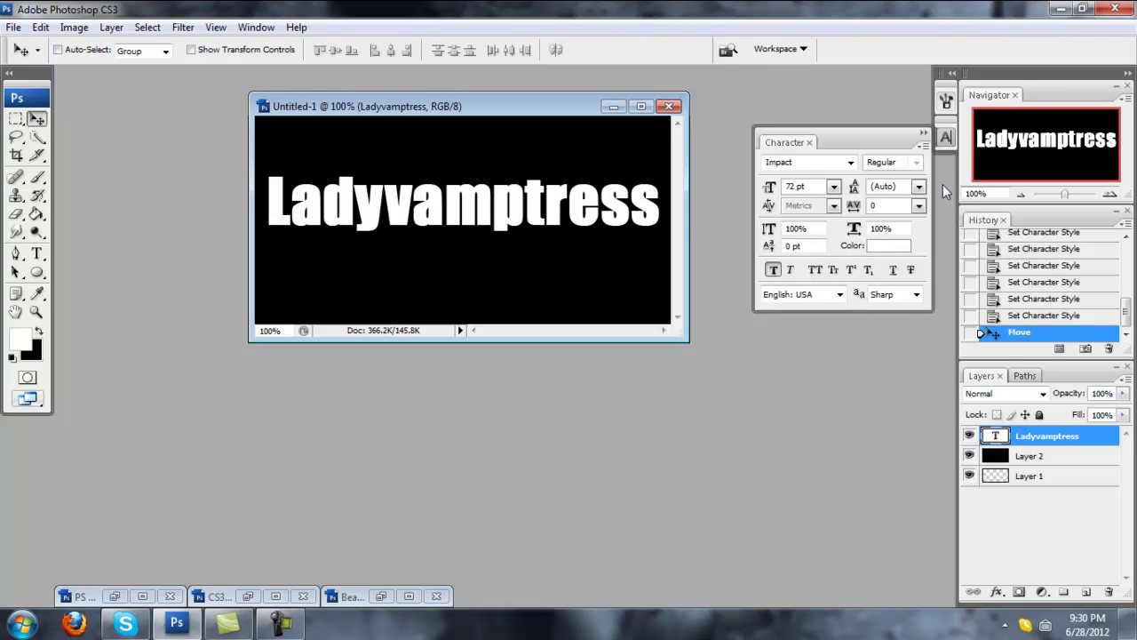
left_click(946, 137)
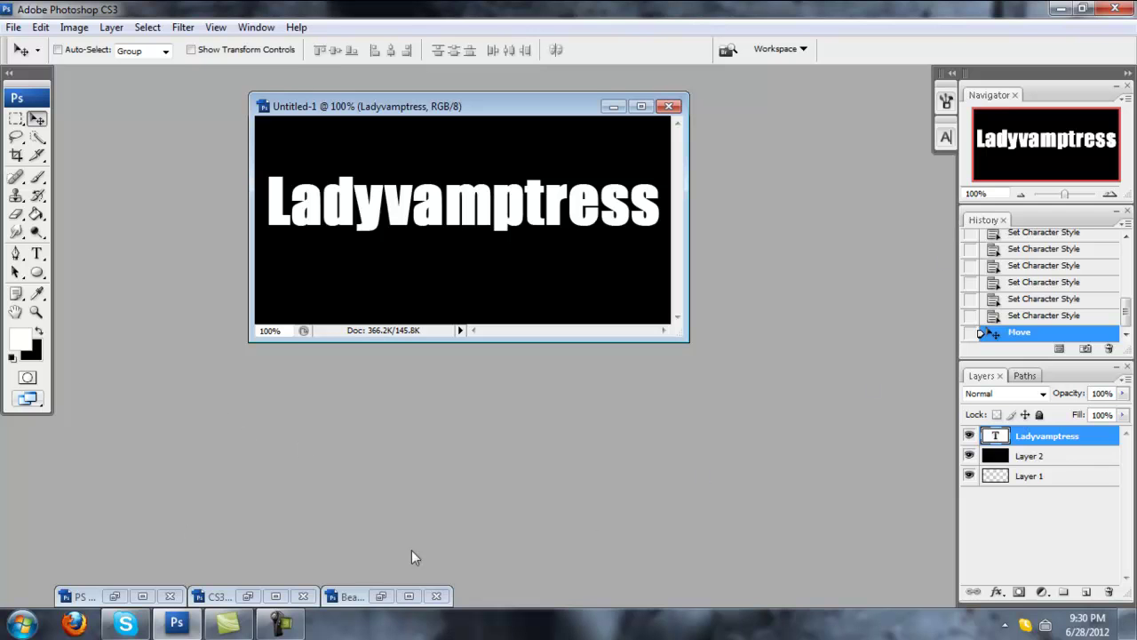
Step: Copy the beach photo from its own window into the text design as a layer above the text, and maximize the design
left_click(382, 596)
left_click_drag(281, 108, 501, 186)
left_click_drag(436, 108, 246, 86)
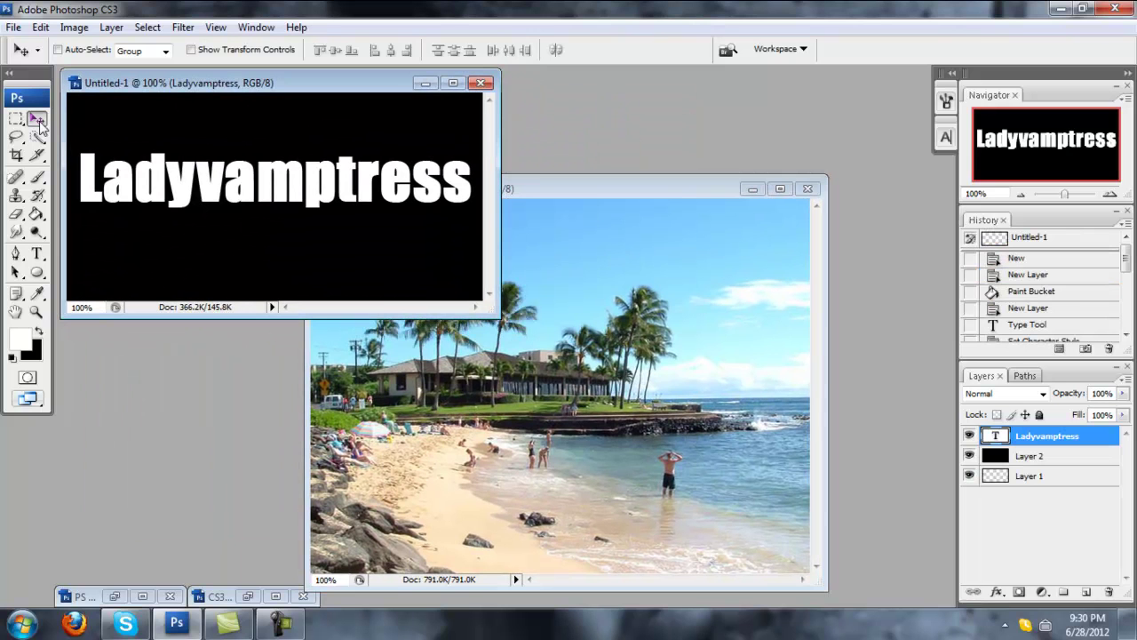
left_click(552, 215)
left_click_drag(499, 235, 268, 171)
left_click(752, 189)
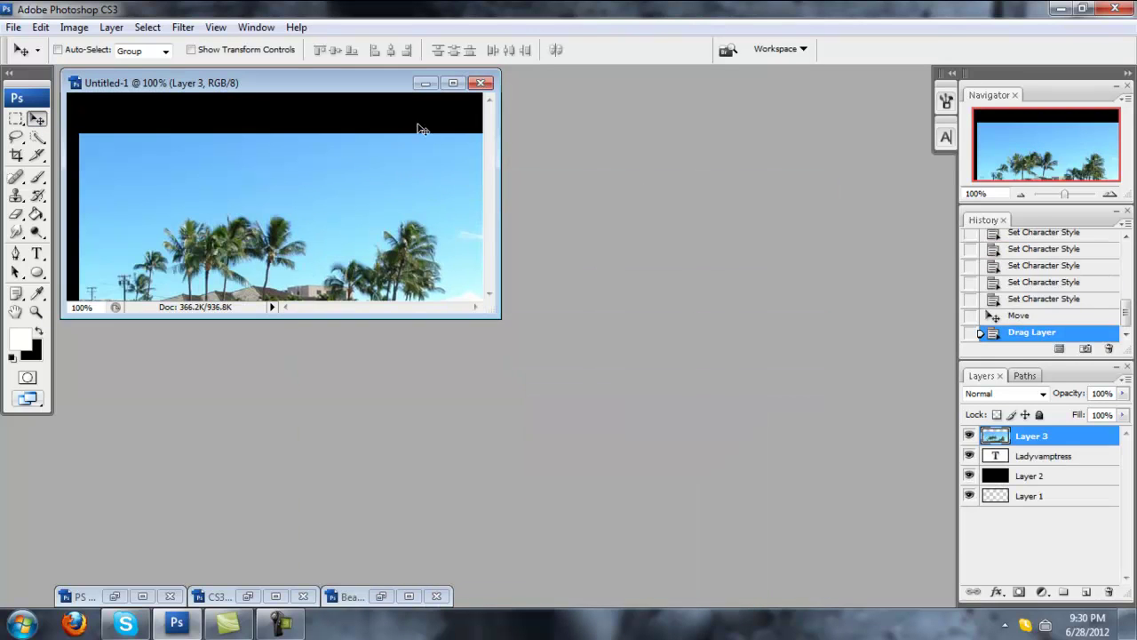
left_click(453, 83)
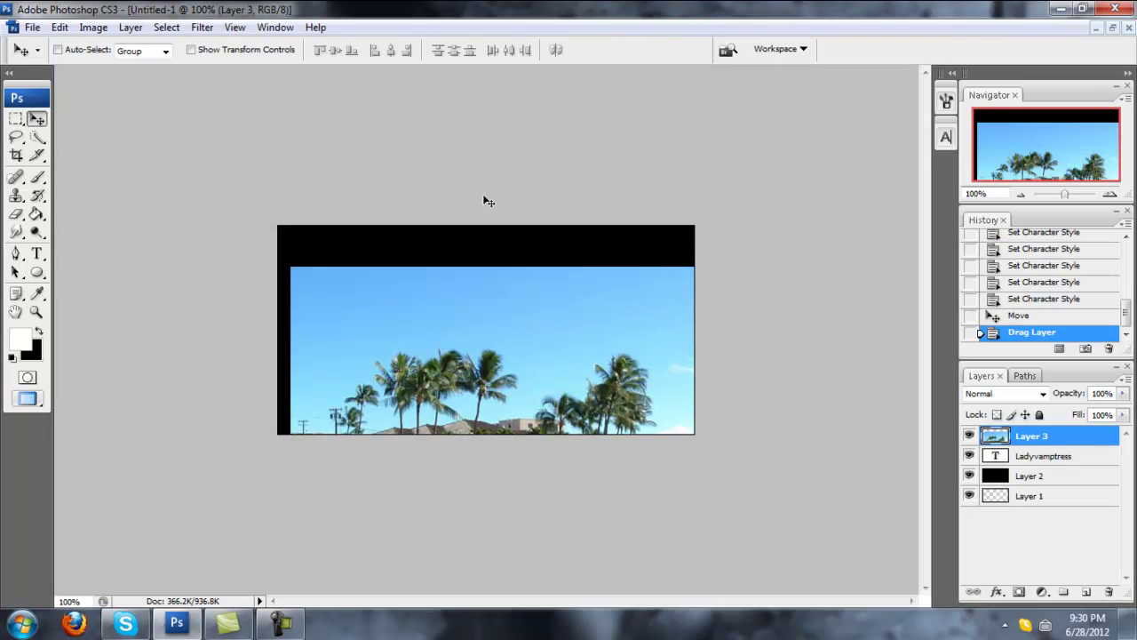
Step: Clip the beach photo layer to the text layer beneath it, and undo the clipping mask
left_click(1093, 458)
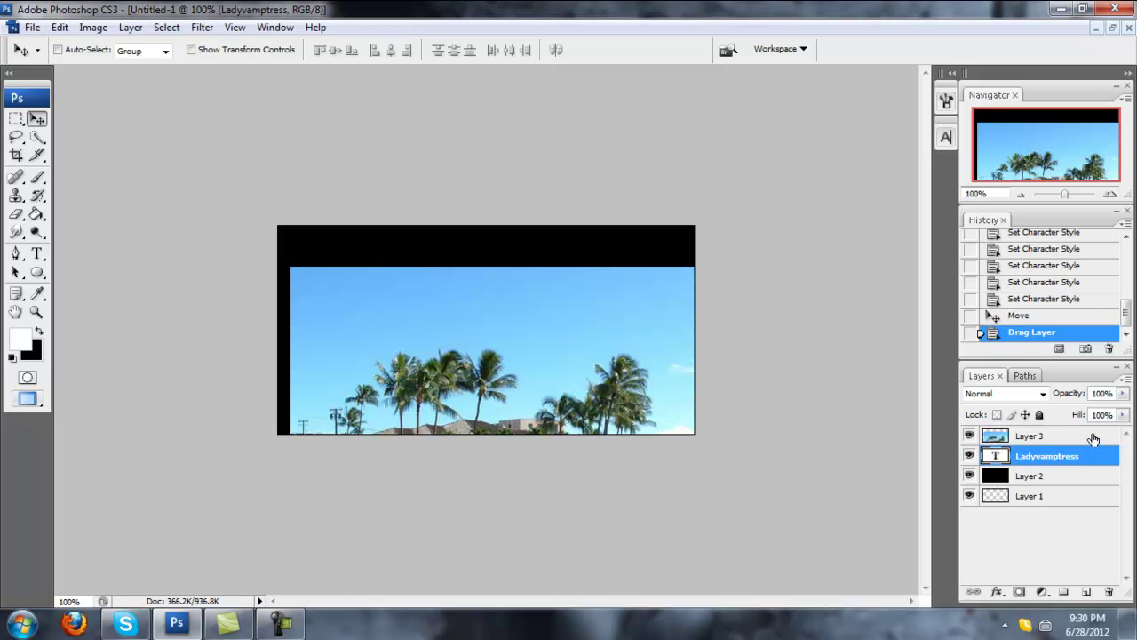
left_click(1094, 440)
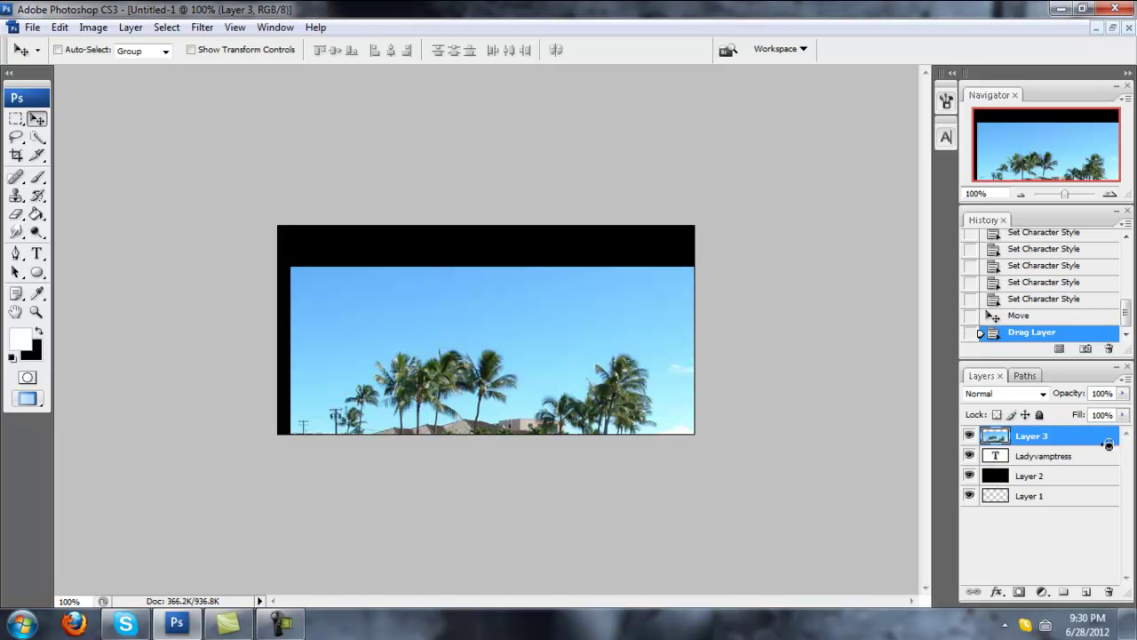
left_click_drag(1102, 451, 1109, 445)
left_click(1108, 445, "alt")
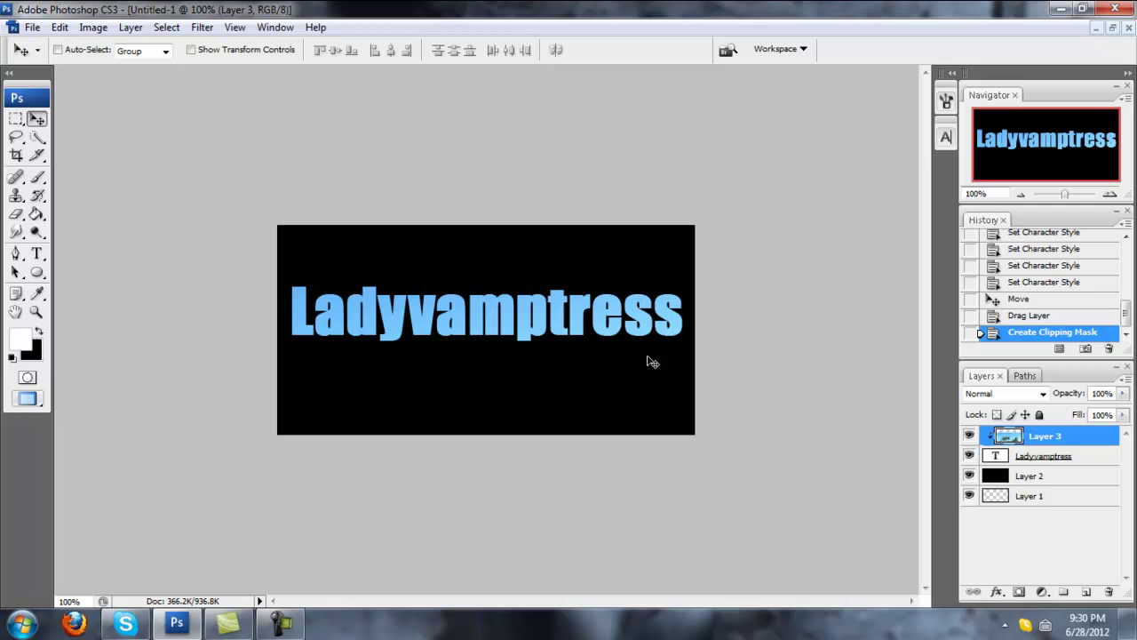
left_click(1110, 350)
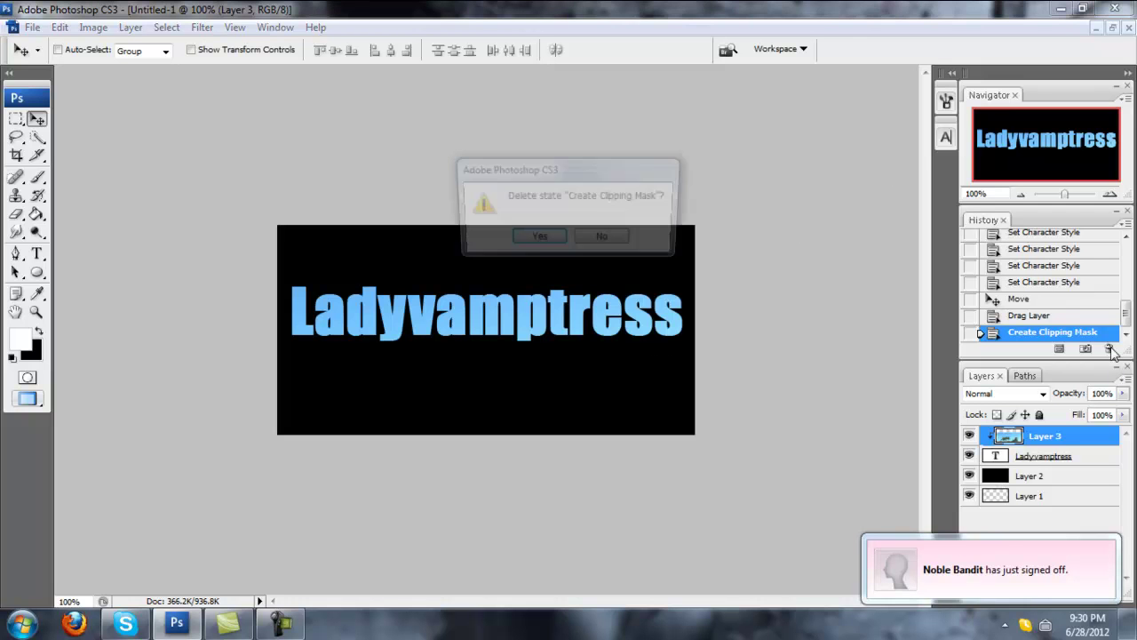
key("Return")
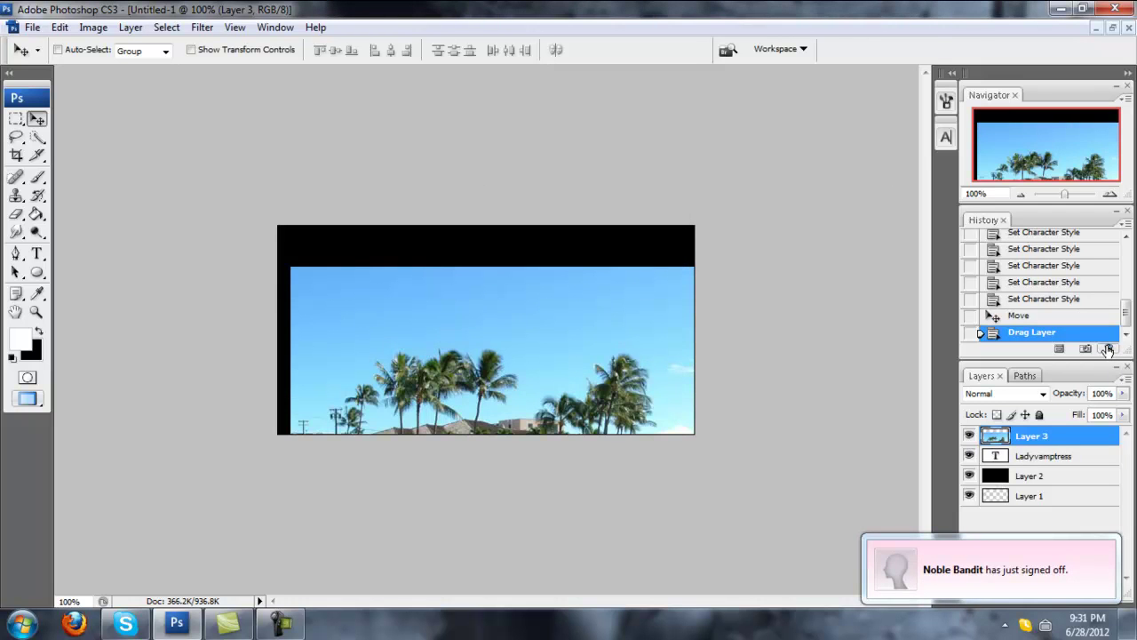
Step: Create the photo layer's clipping mask two more times, undoing it after each one
right_click(1066, 439)
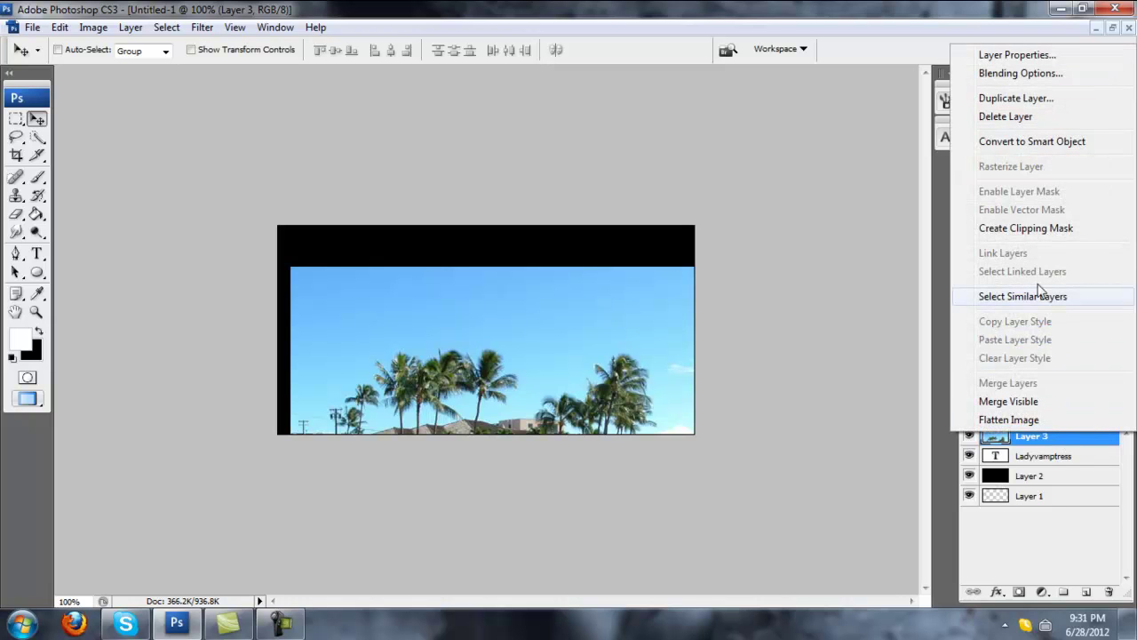
left_click(1011, 230)
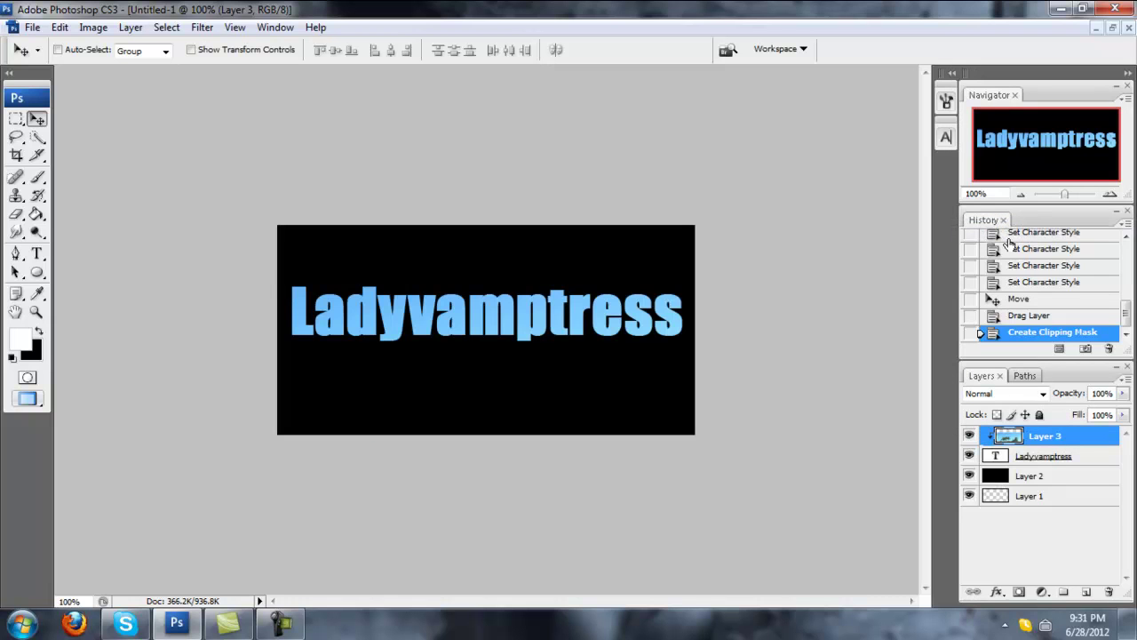
left_click(1108, 348)
key("Return")
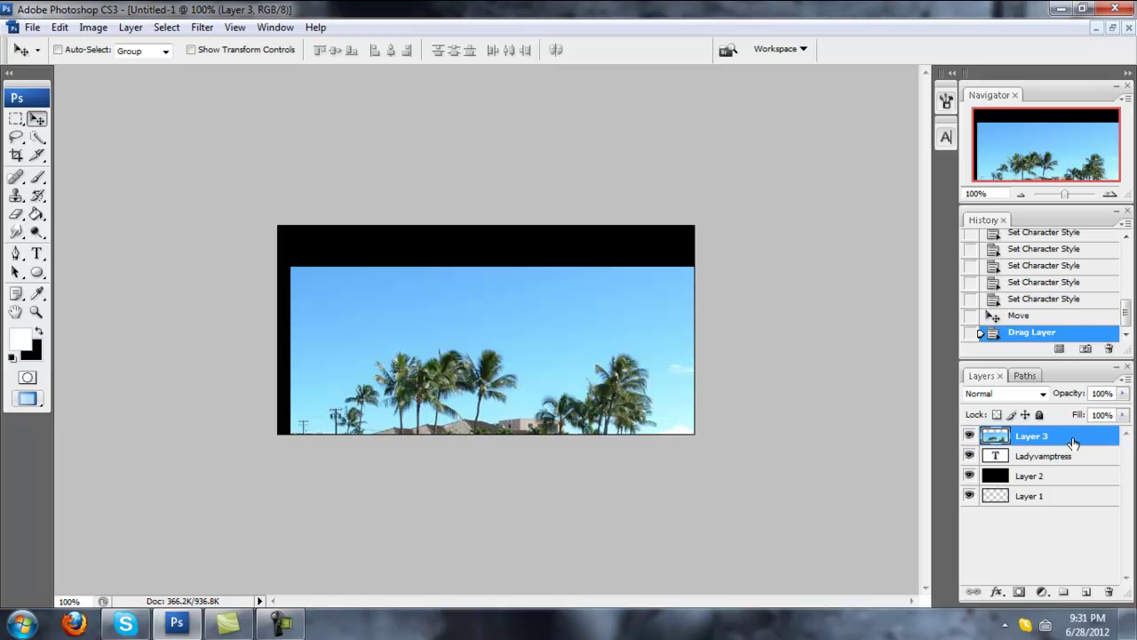
key("ctrl+alt+g")
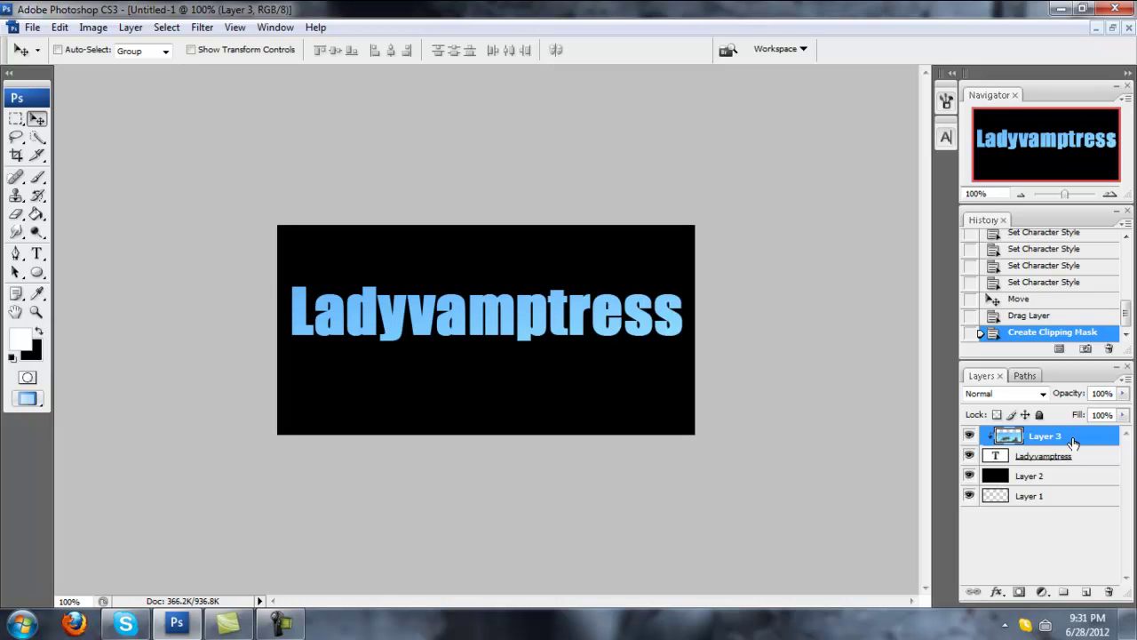
left_click(1109, 350)
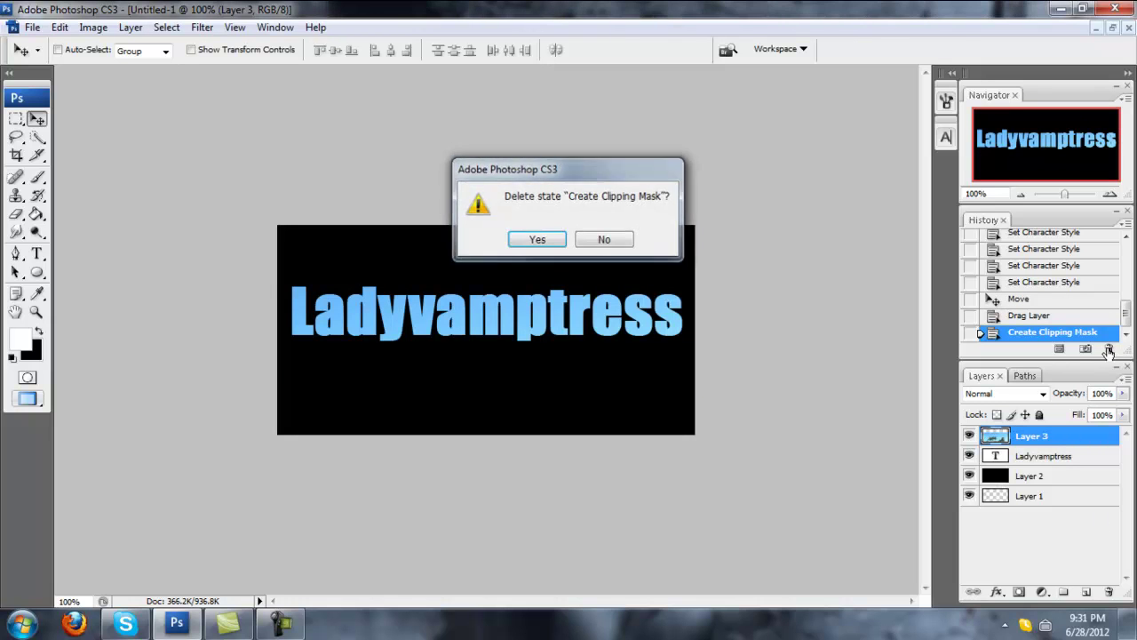
key("Return")
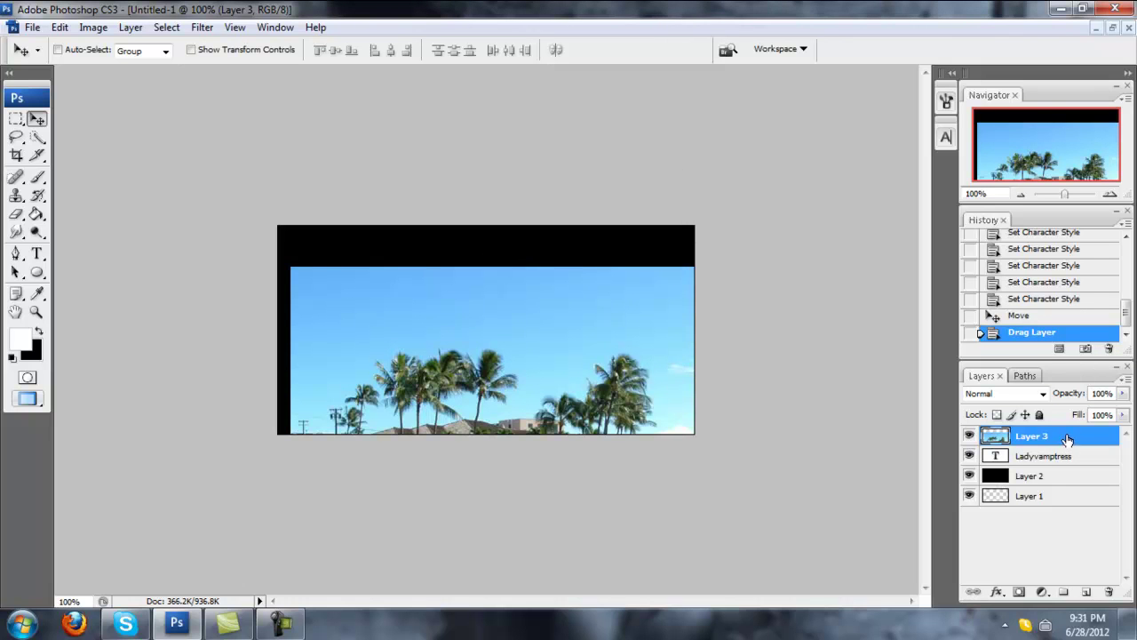
Step: Add a layer mask to the beach photo layer, and undo it
left_click(1044, 593)
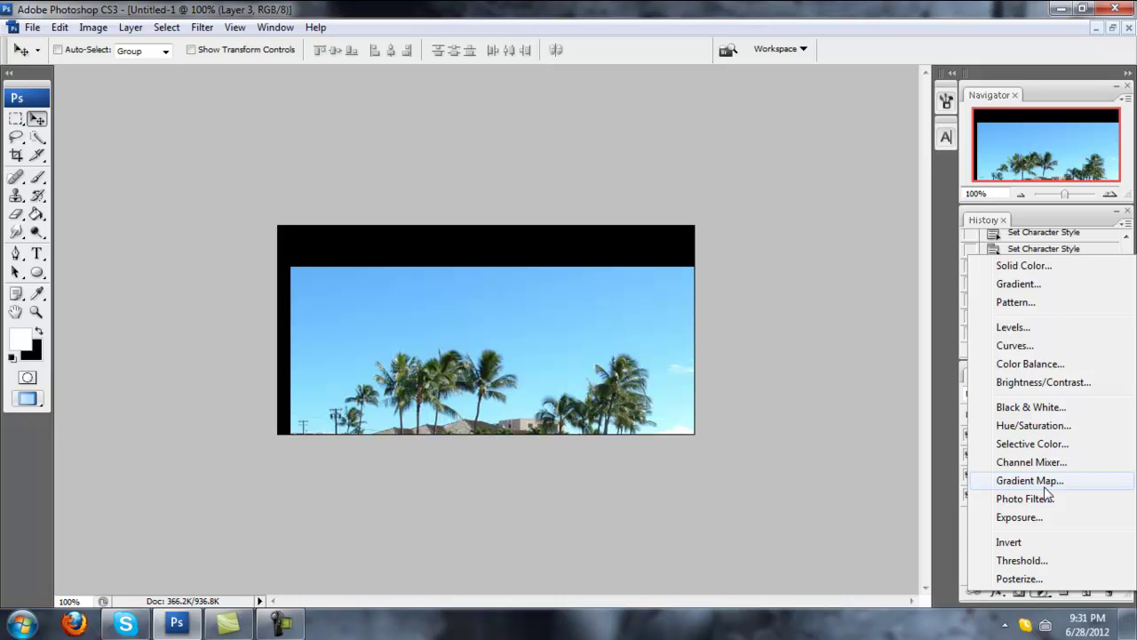
left_click(1021, 595)
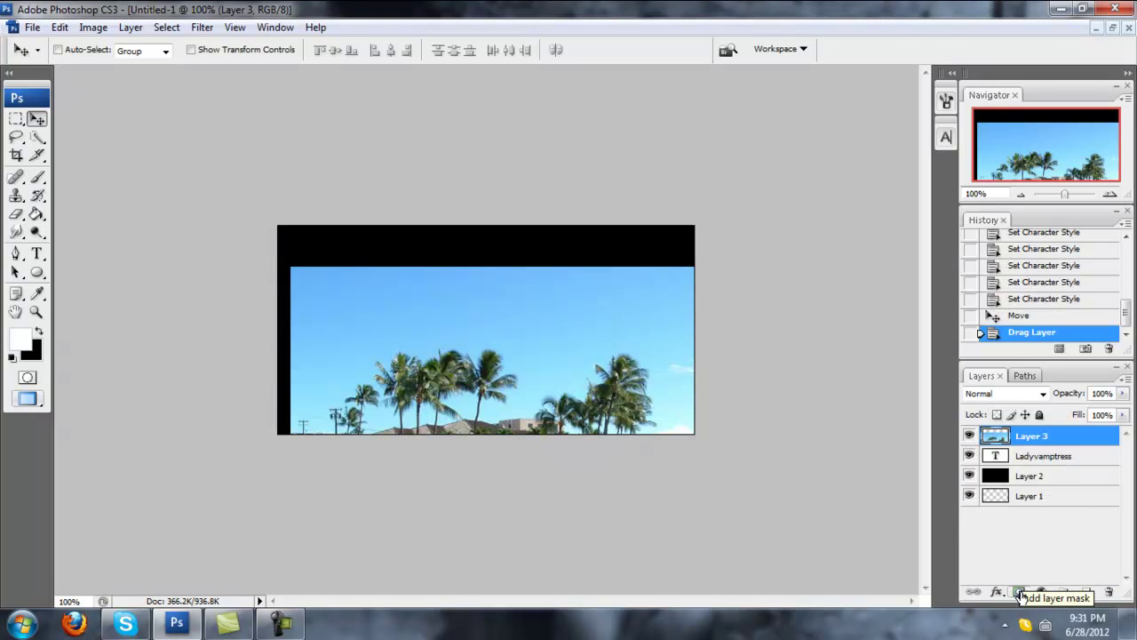
left_click(1021, 596)
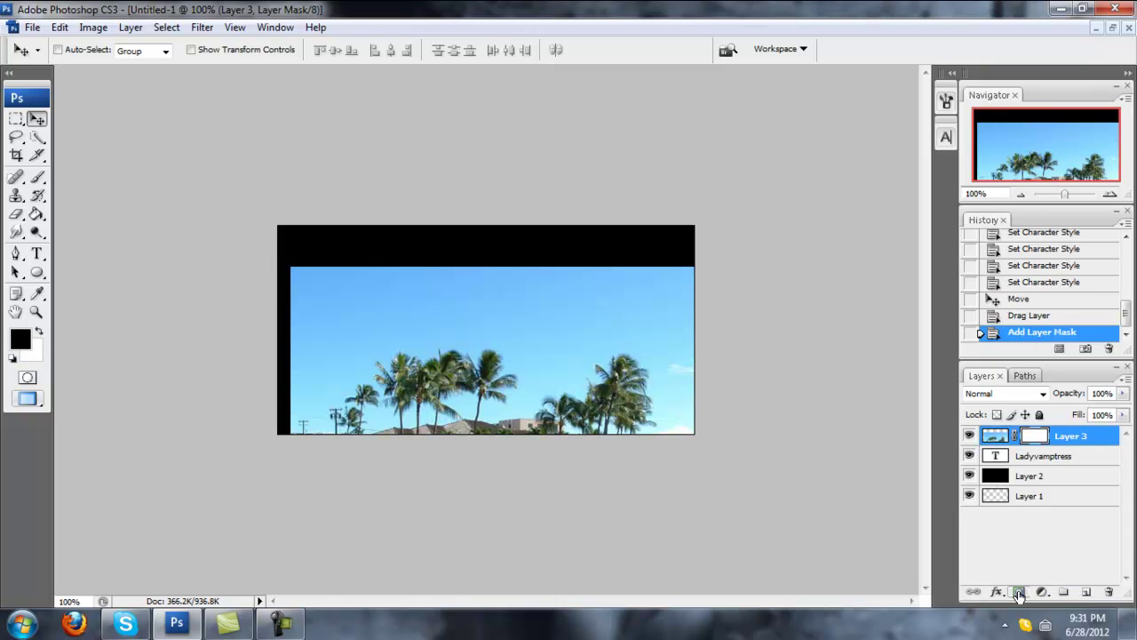
left_click(1109, 349)
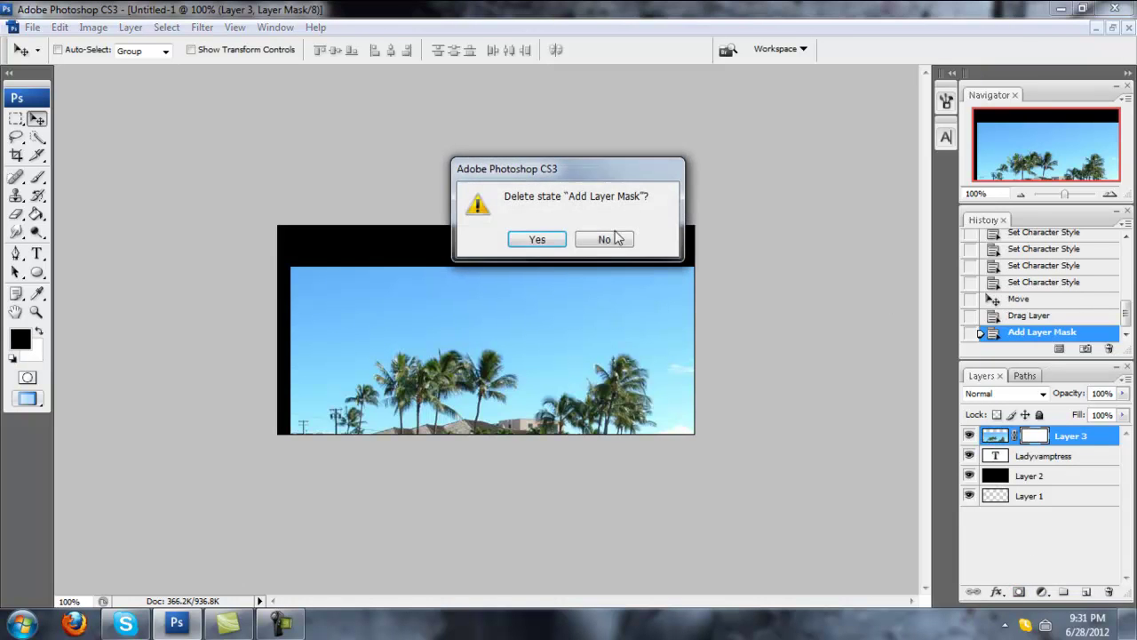
left_click(539, 240)
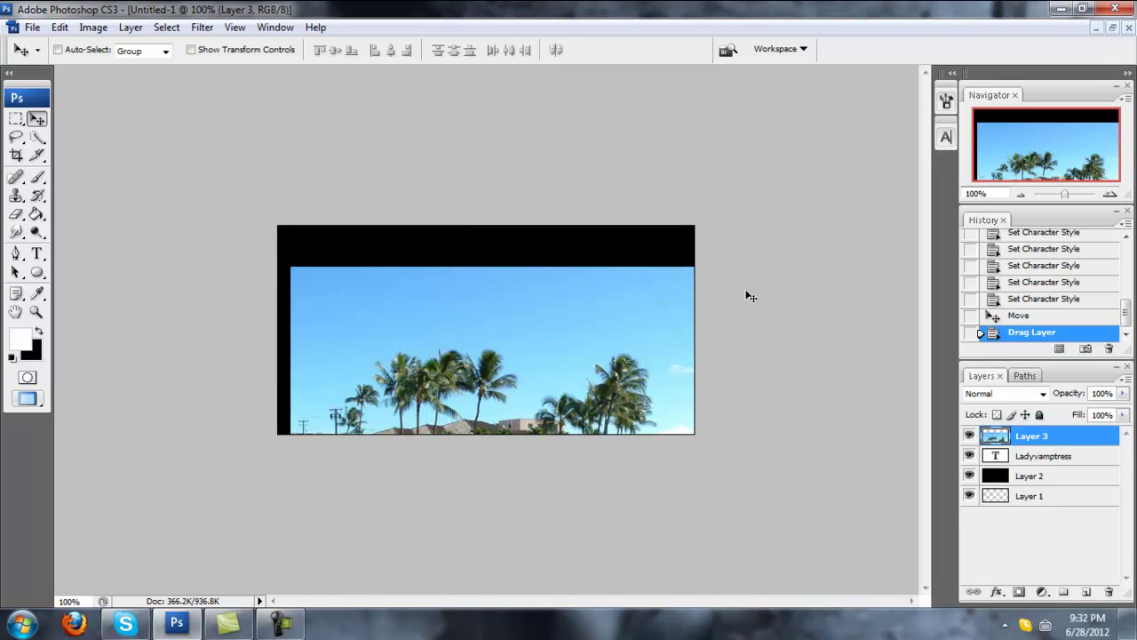
Step: Create a clipping mask from the beach photo layer once more, and undo it
left_click(131, 27)
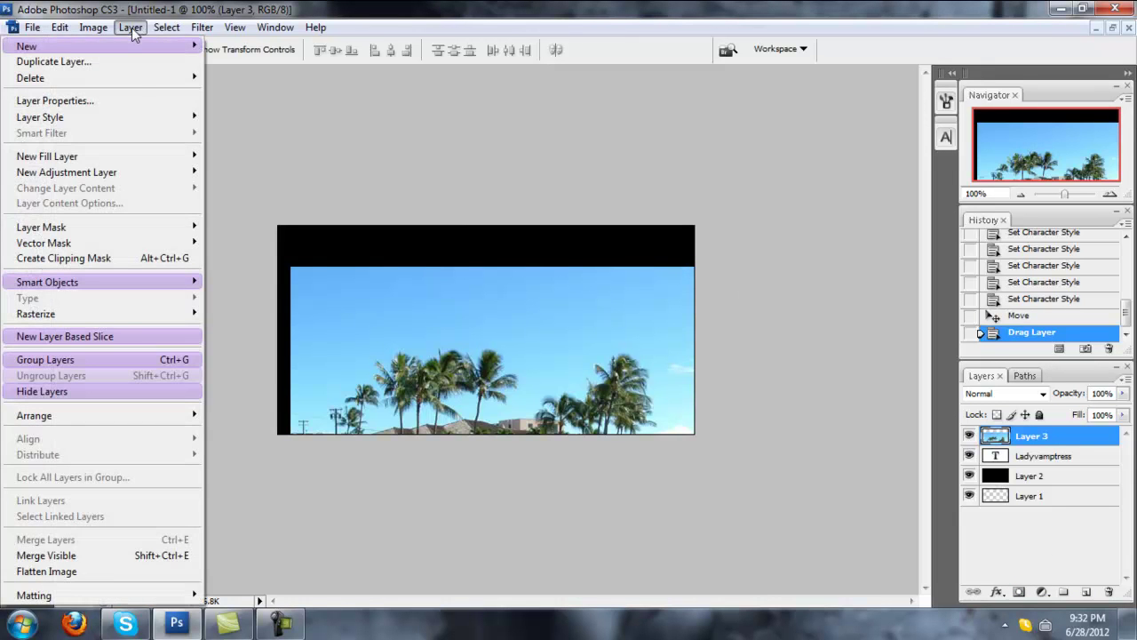
left_click(120, 259)
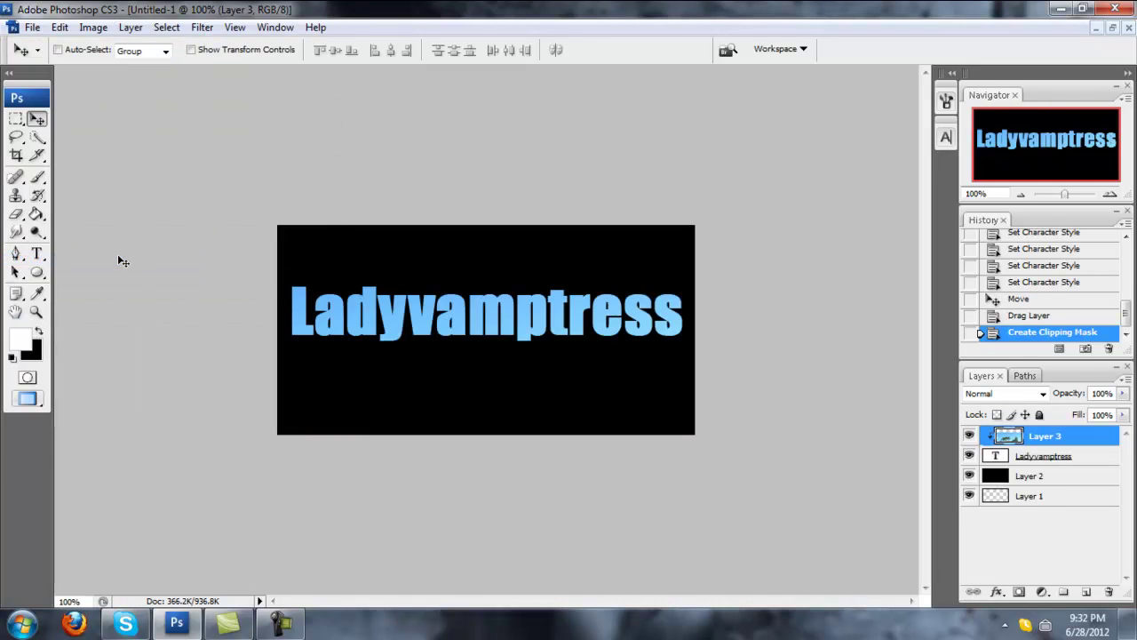
left_click(1111, 348)
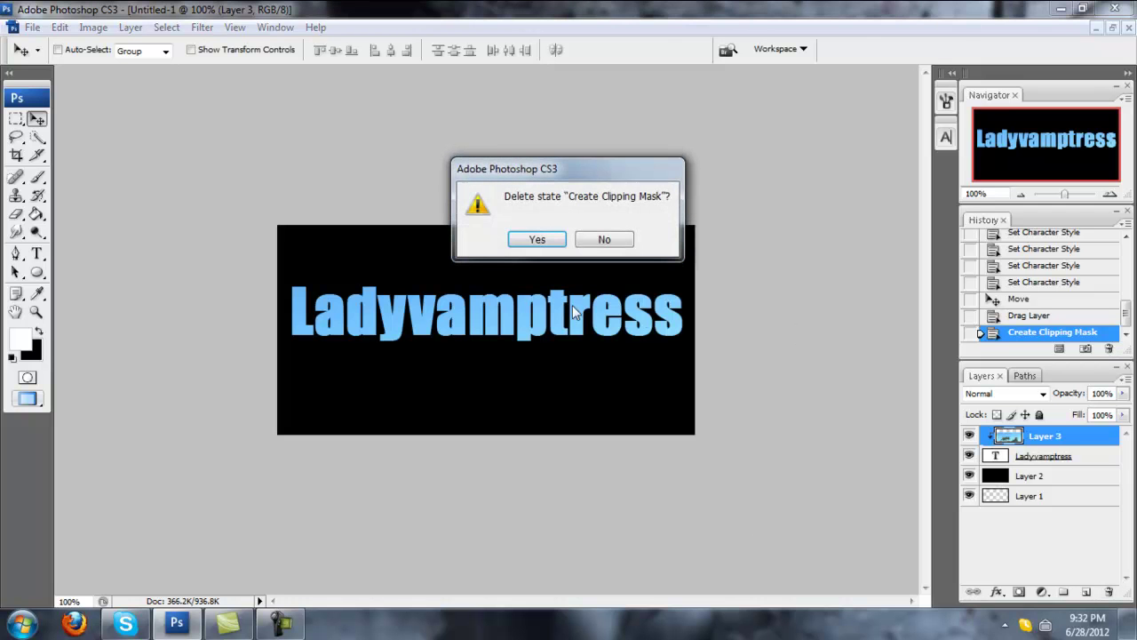
left_click(537, 240)
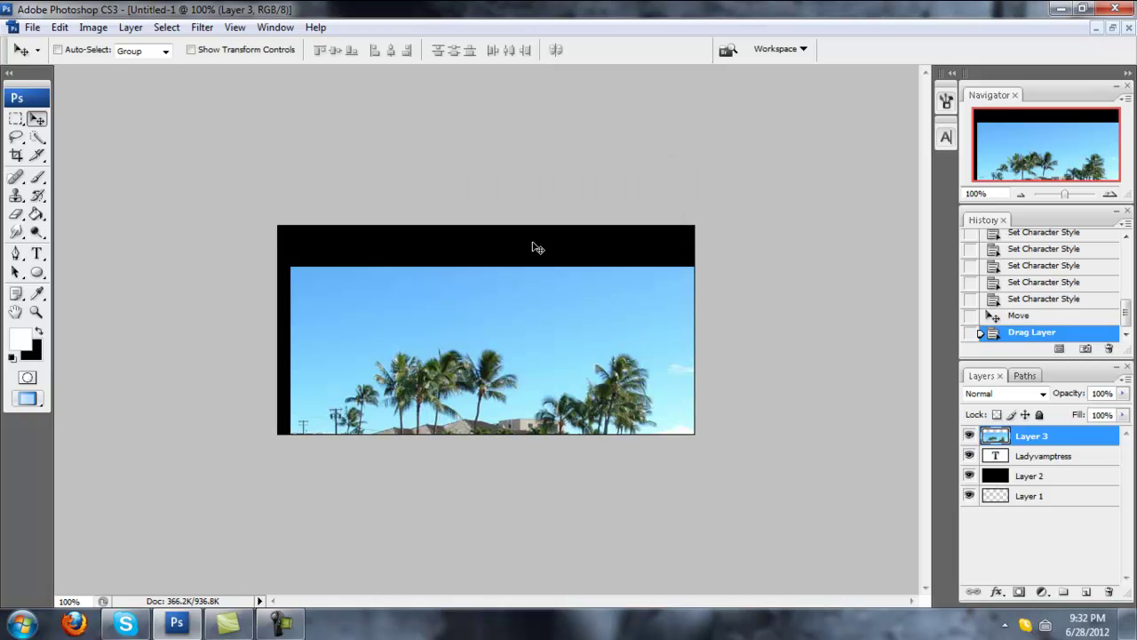
Step: Clip the beach photo to the text layer and shift the photo upward so its sand and sea fill the letters
left_click(1110, 445, "alt")
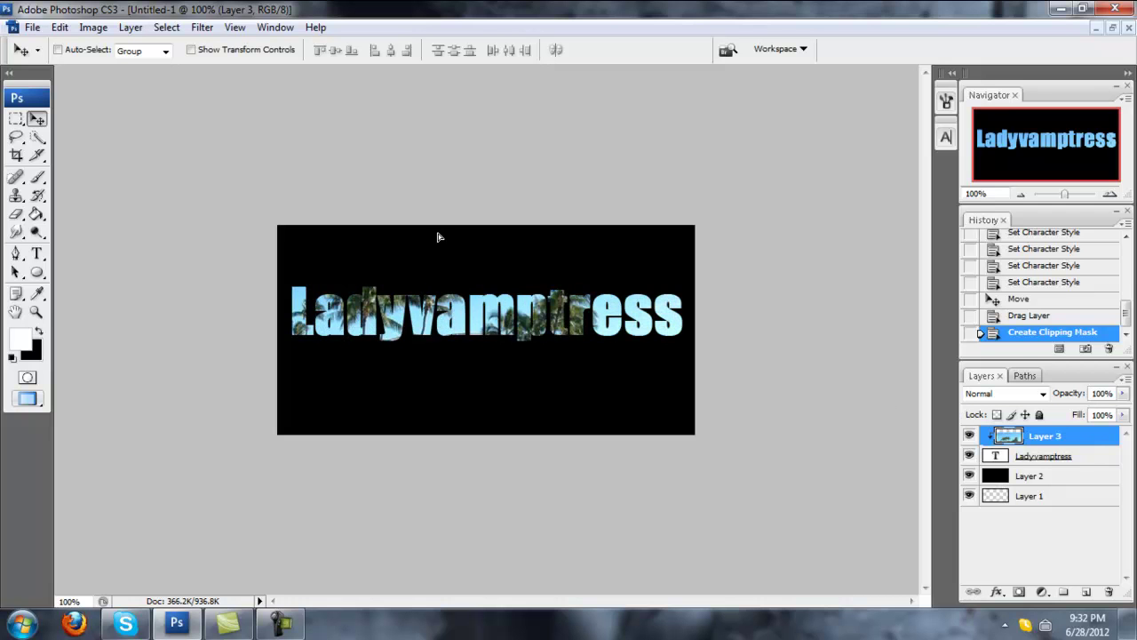
left_click_drag(437, 237, 449, 218)
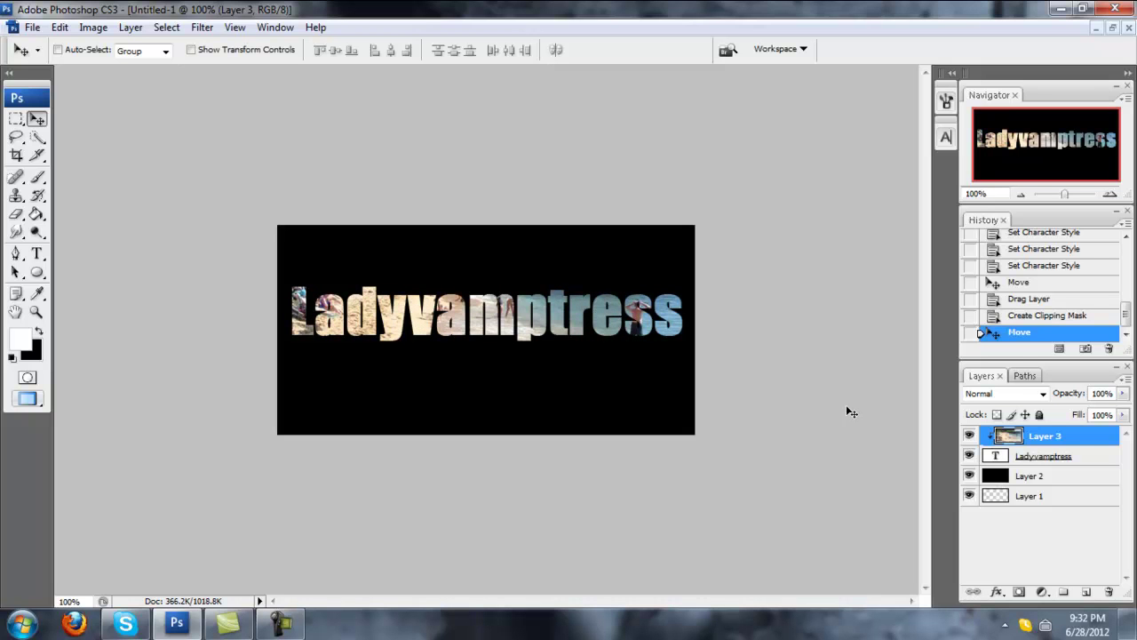
Step: Hide the black background on Layer 2 and select the text layer
left_click(969, 477)
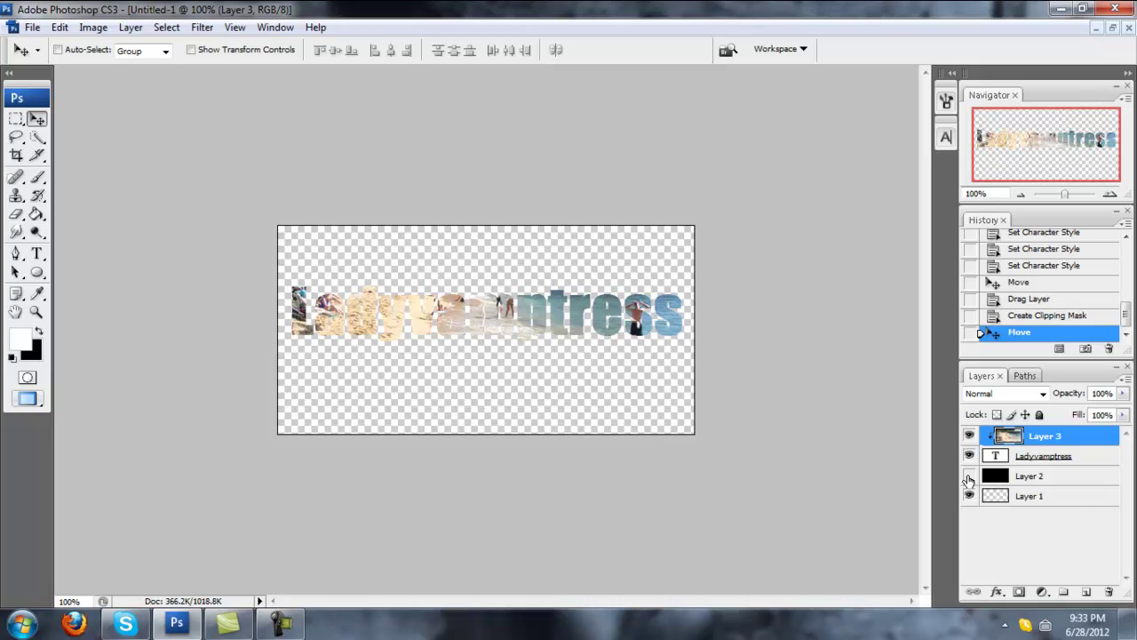
left_click(1089, 458)
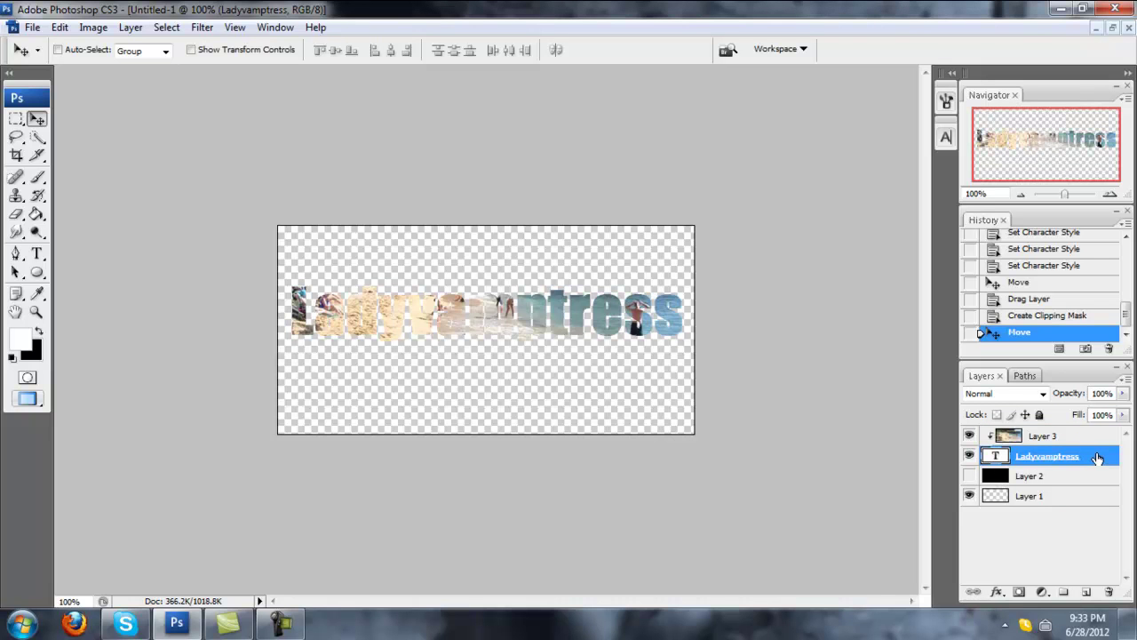
Step: Add a drop shadow to the text layer with 60% opacity, 2 px distance, 0% spread and 1 px size
double_click(1097, 458)
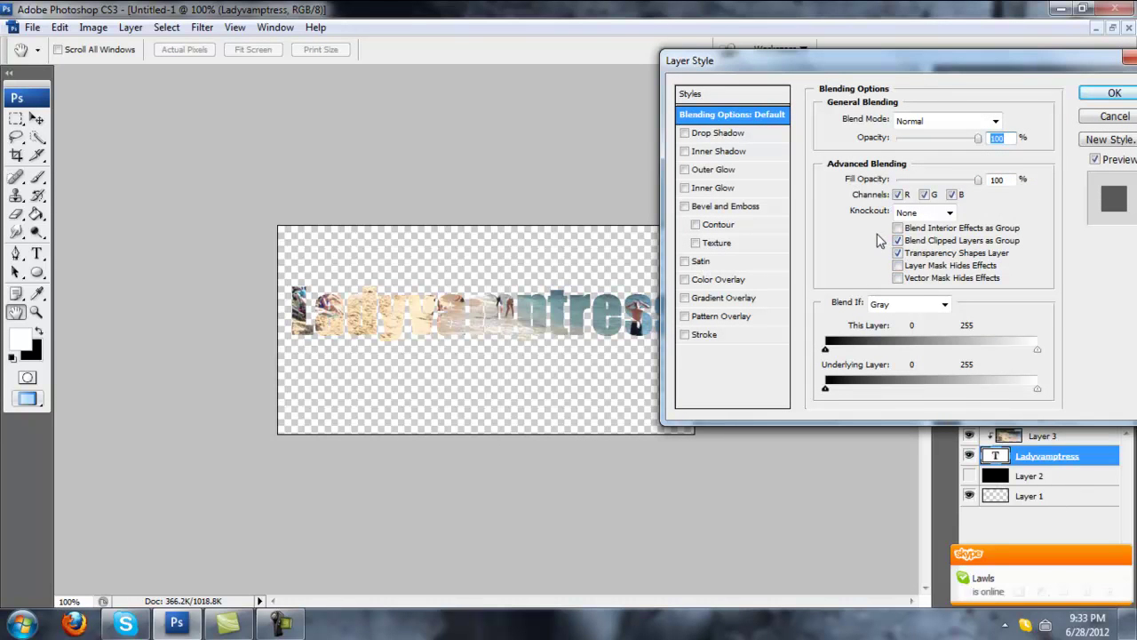
left_click(725, 136)
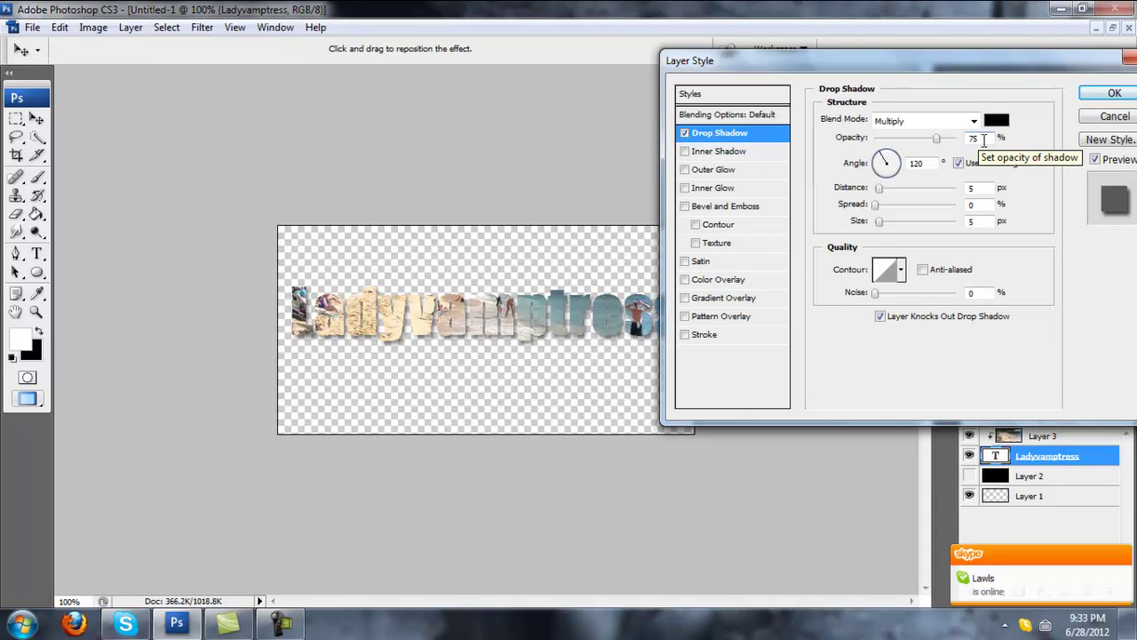
left_click(685, 134)
left_click(685, 133)
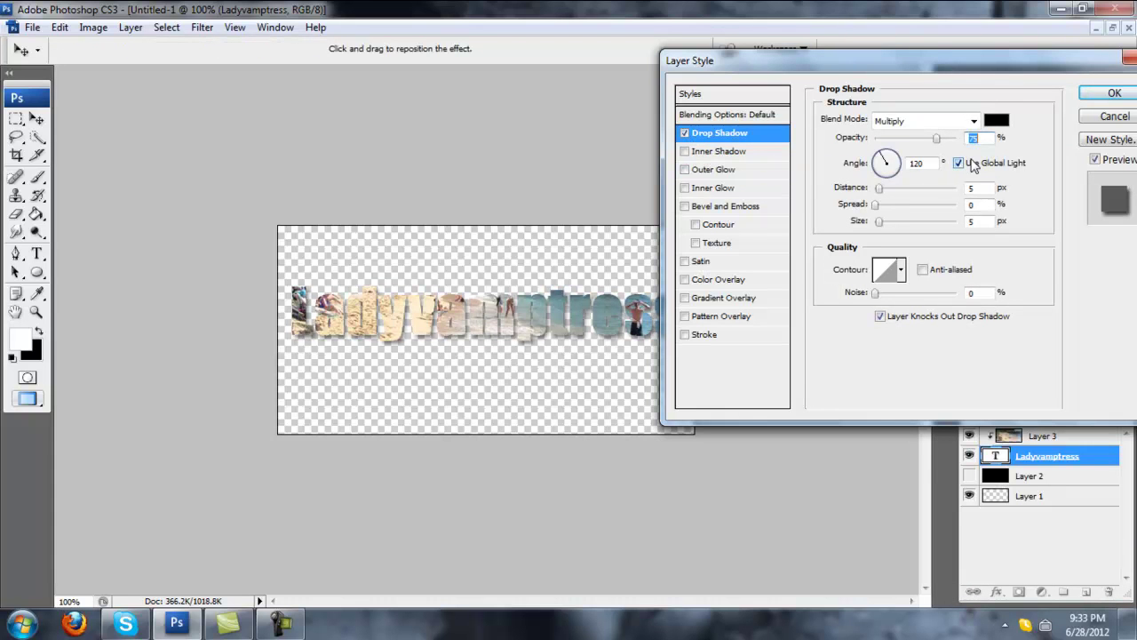
type("60")
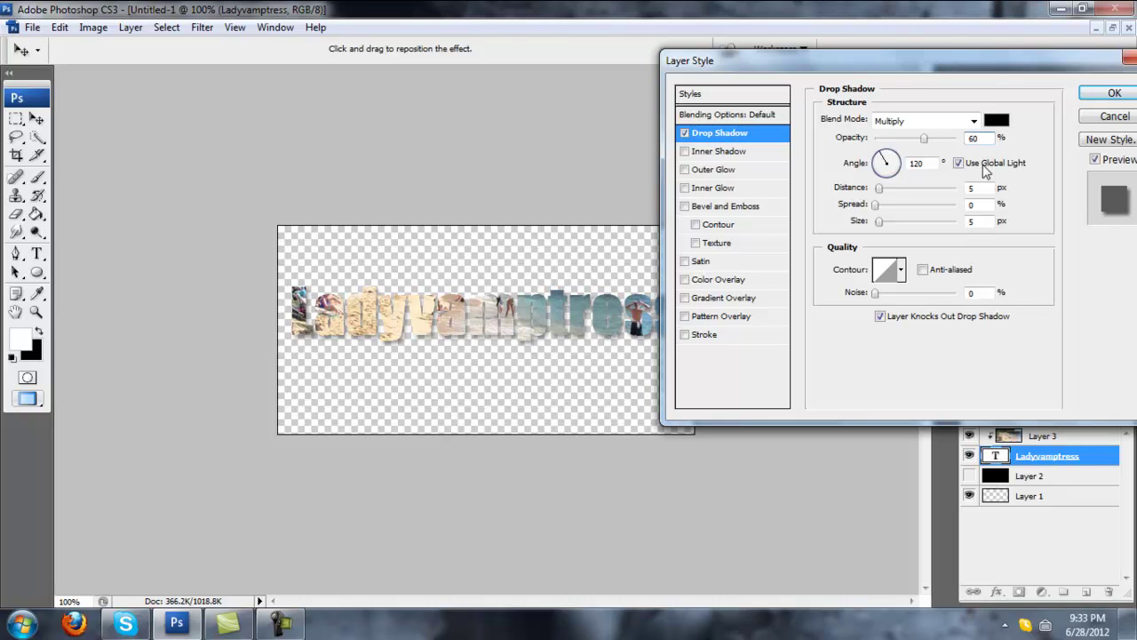
double_click(971, 187)
type("0")
key("Tab")
key("Tab")
type("1")
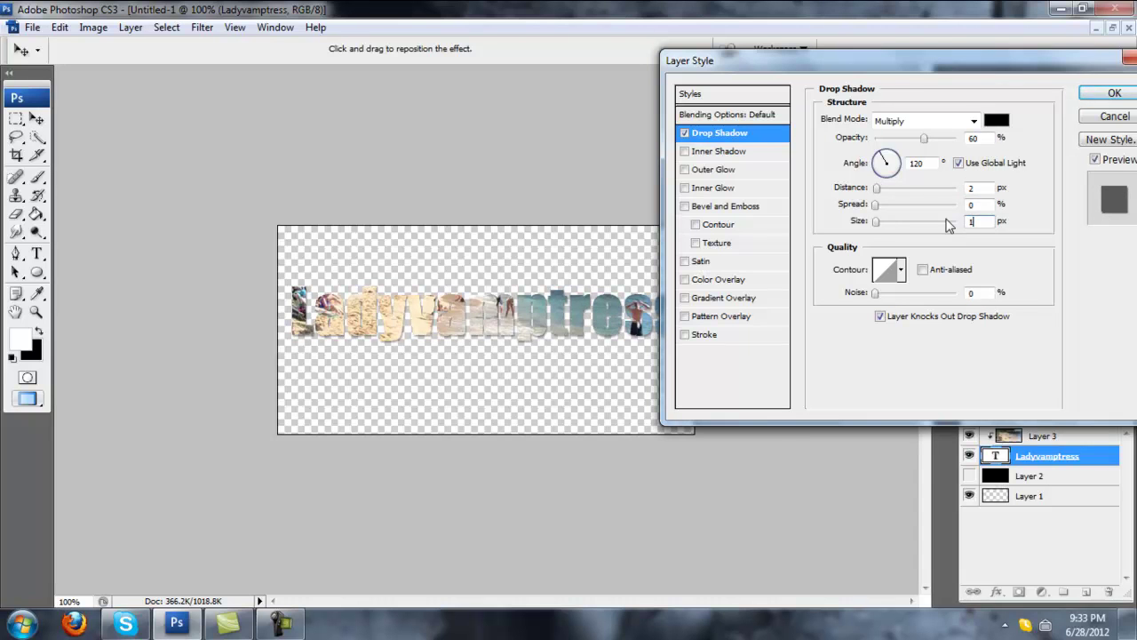
Step: Add a bevel and emboss to the text with 20% depth, 3 px size, 40% highlight opacity and 20% shadow opacity
left_click(752, 206)
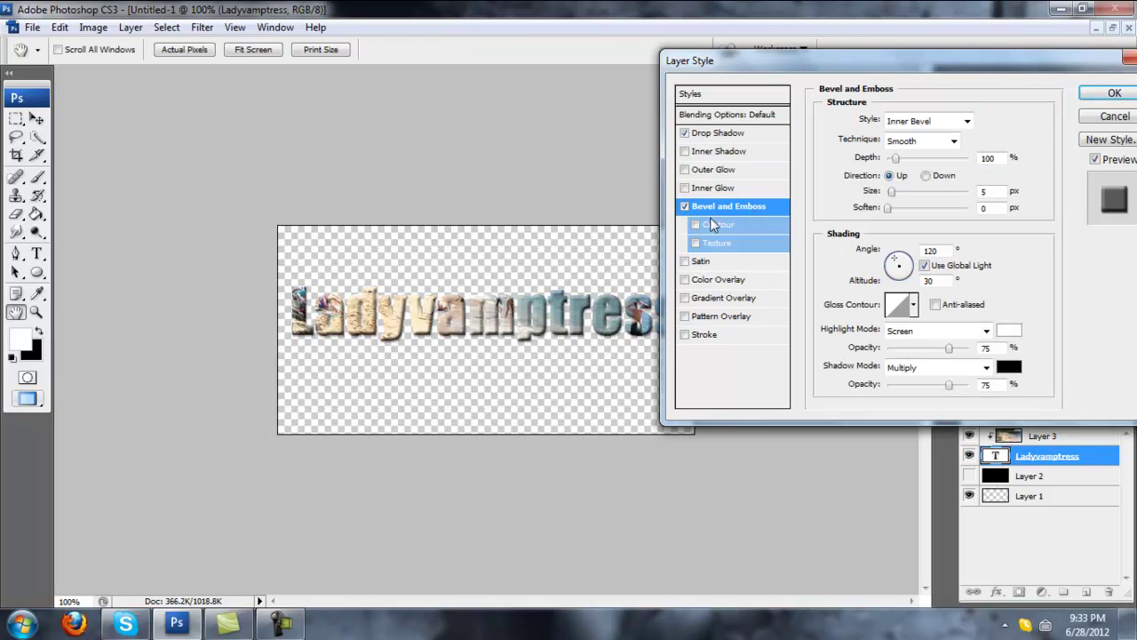
double_click(988, 158)
type("20")
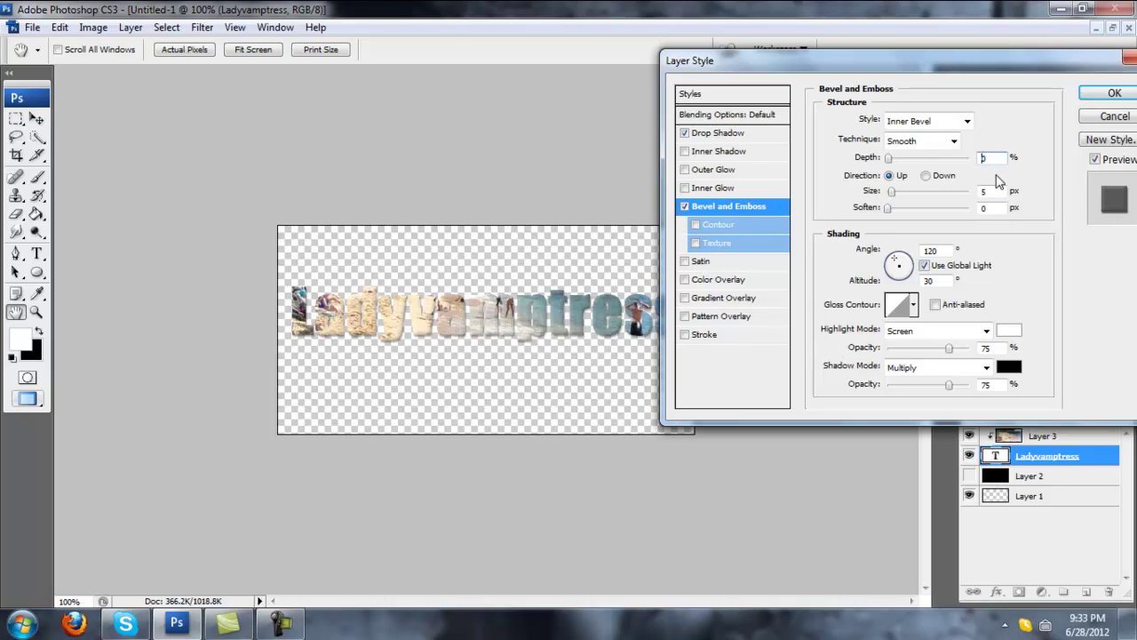
double_click(983, 192)
type("3")
left_click(950, 350)
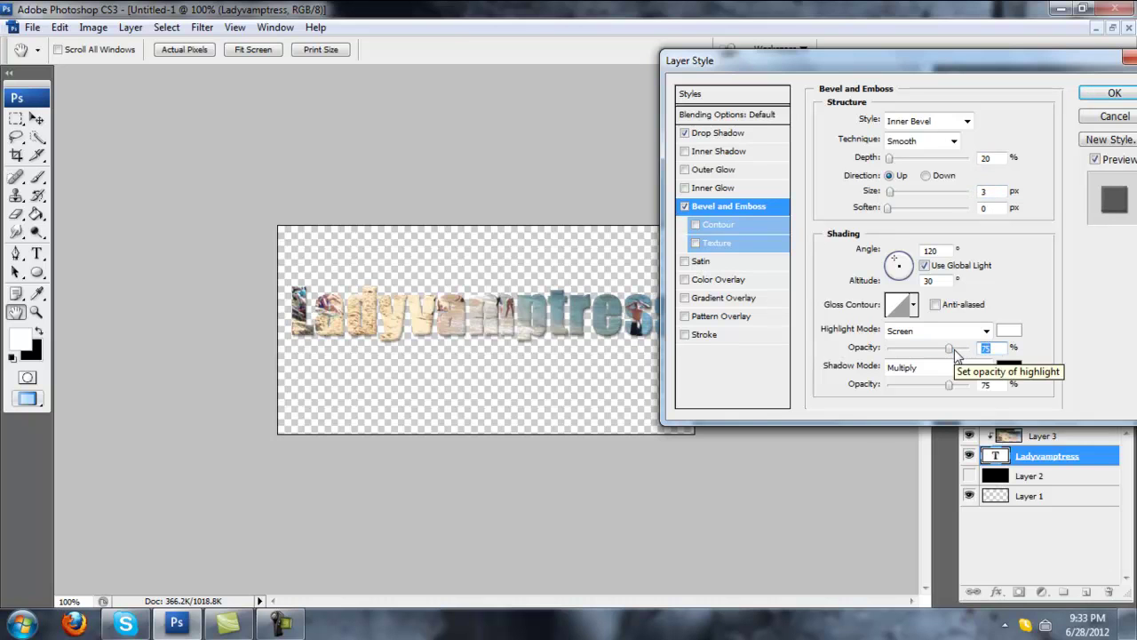
type("40")
double_click(992, 384)
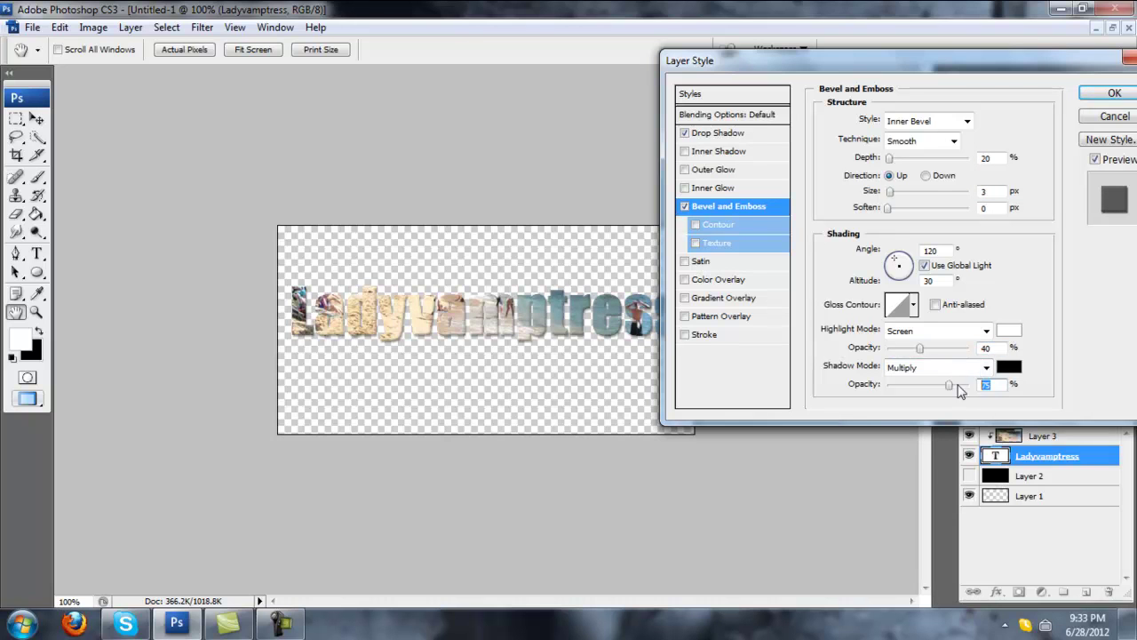
type("20")
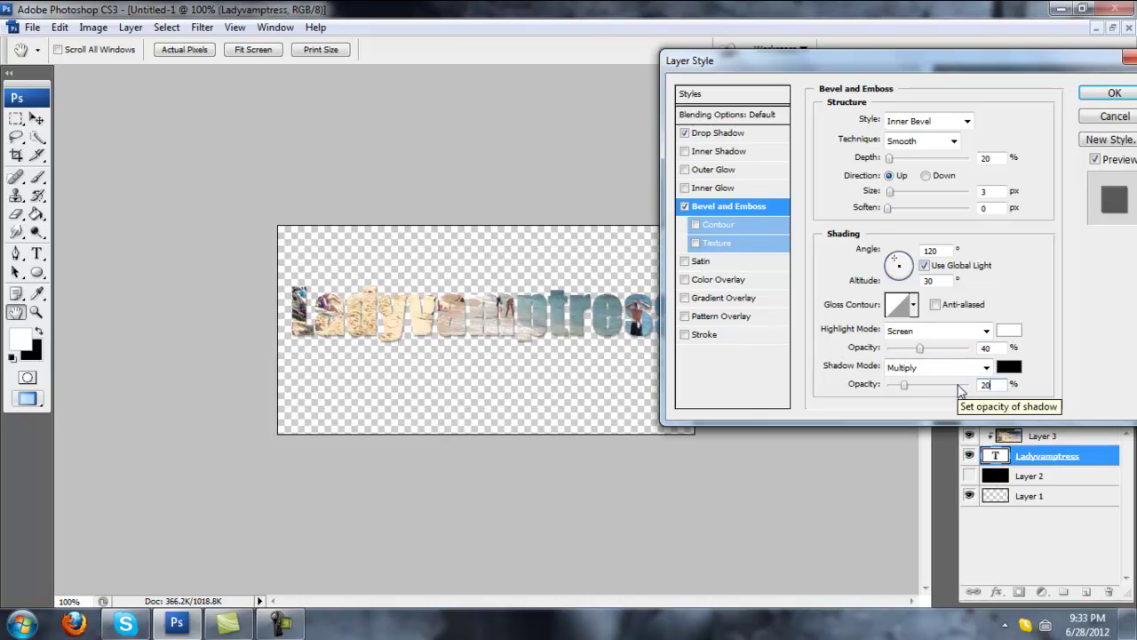
Step: Try a 1 px black outside stroke at 74% opacity on the text, and turn the stroke off
left_click(706, 335)
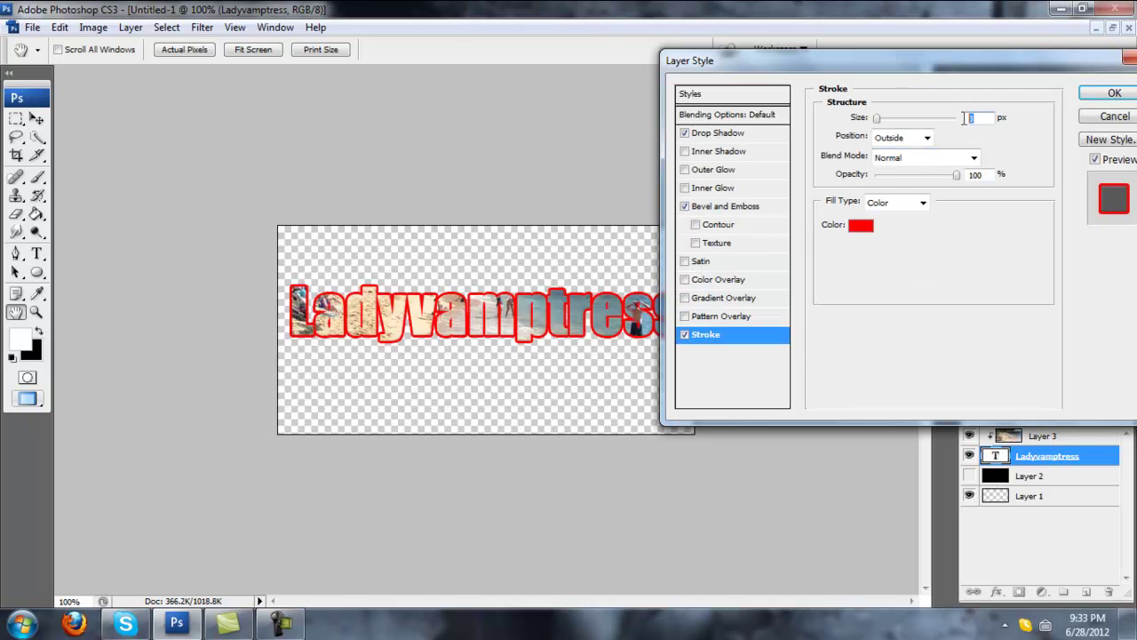
type("1")
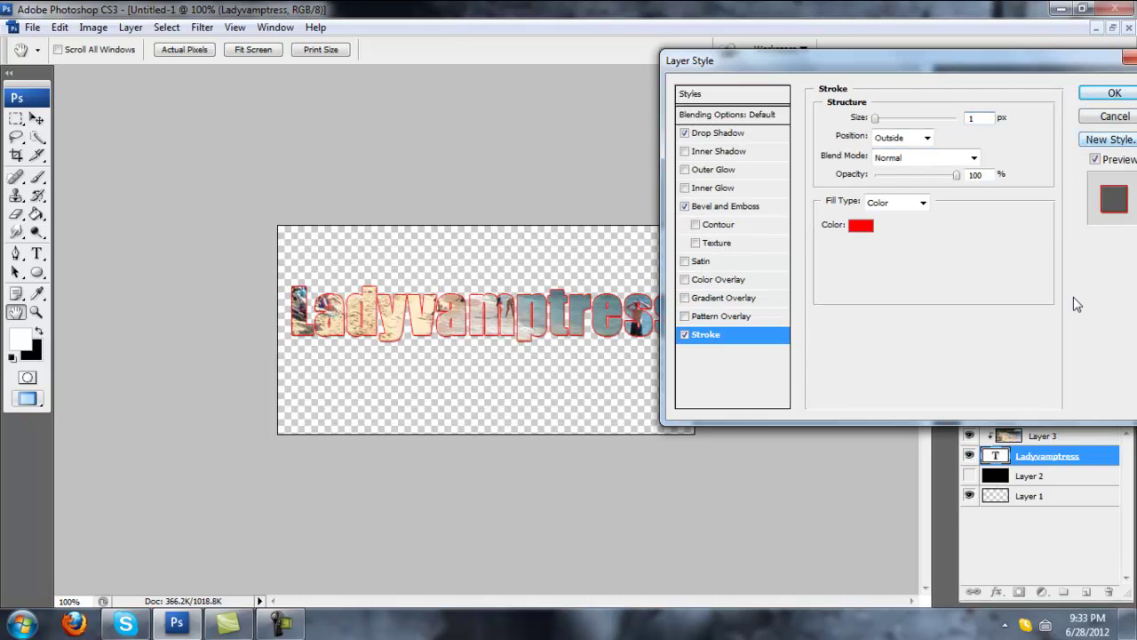
left_click(860, 225)
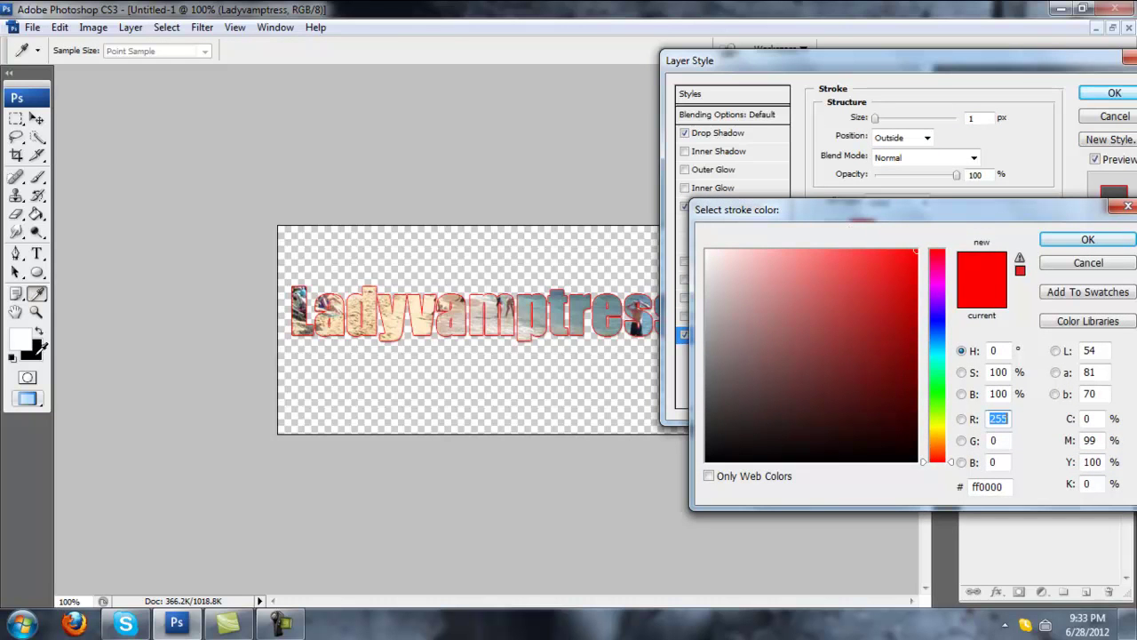
type("0")
left_click(1088, 240)
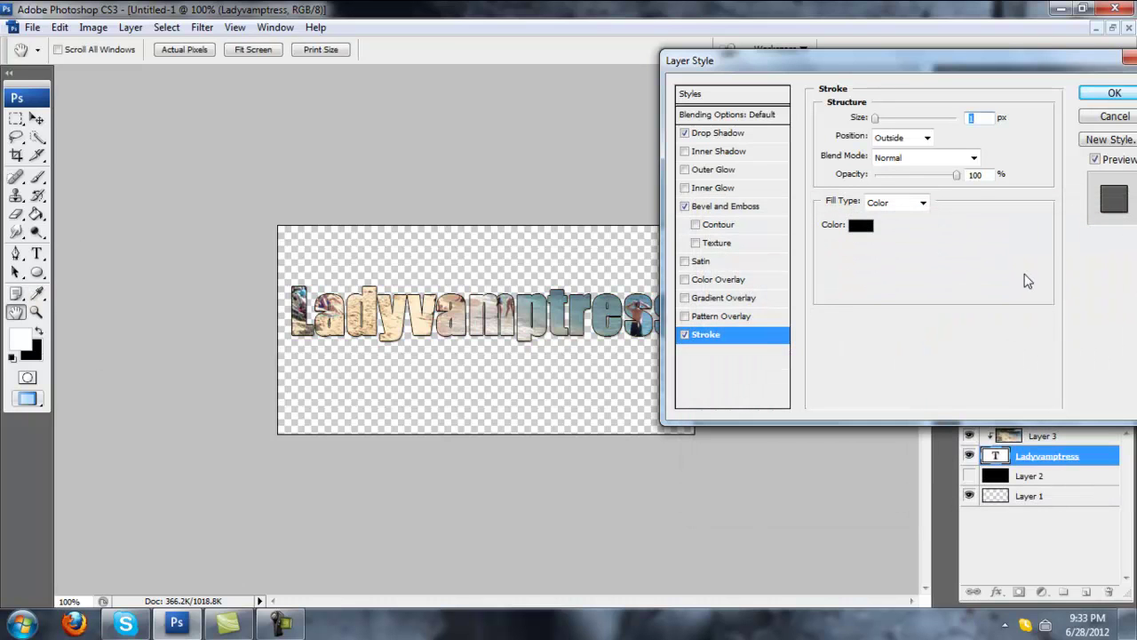
left_click_drag(958, 180, 937, 181)
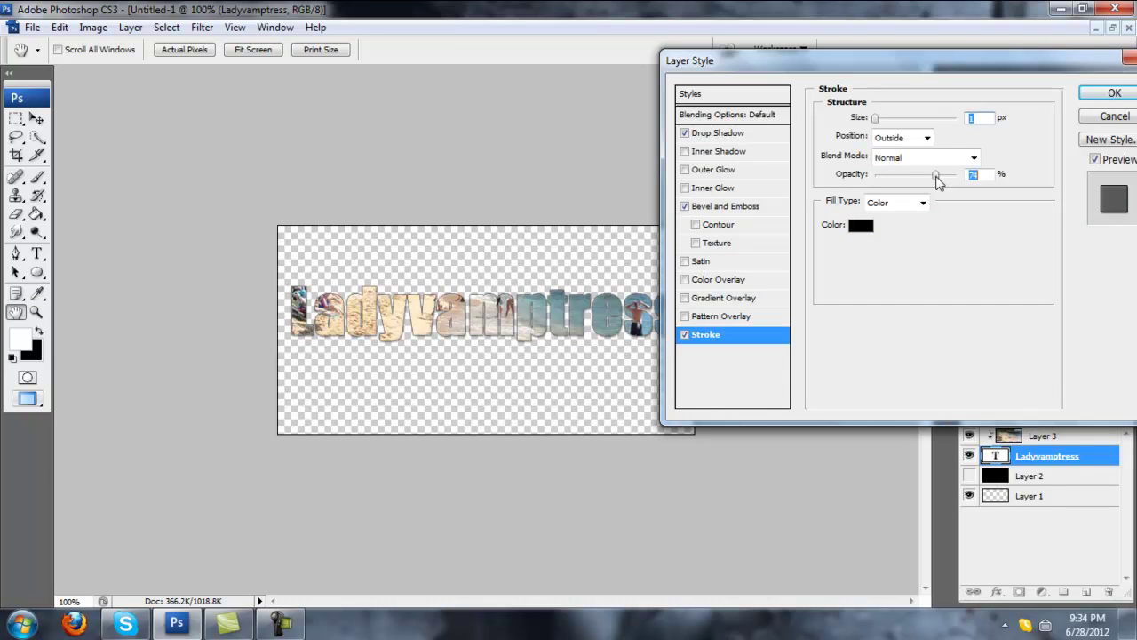
left_click(684, 335)
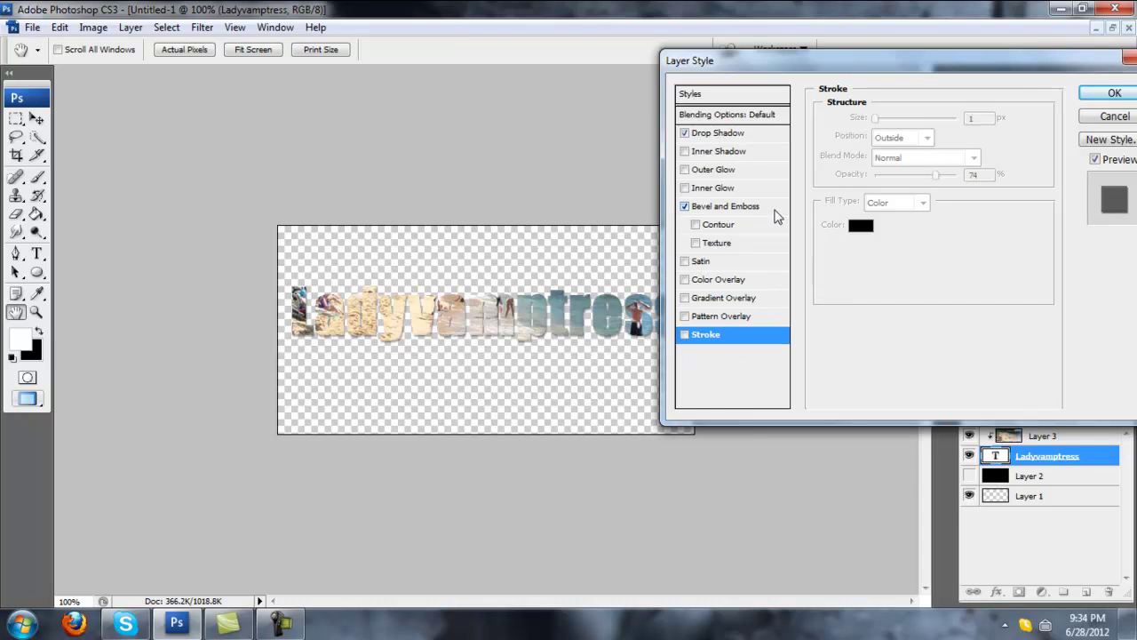
Step: Apply the text's layer effects, and check the design with the black Layer 2 shown and hidden
left_click(1102, 94)
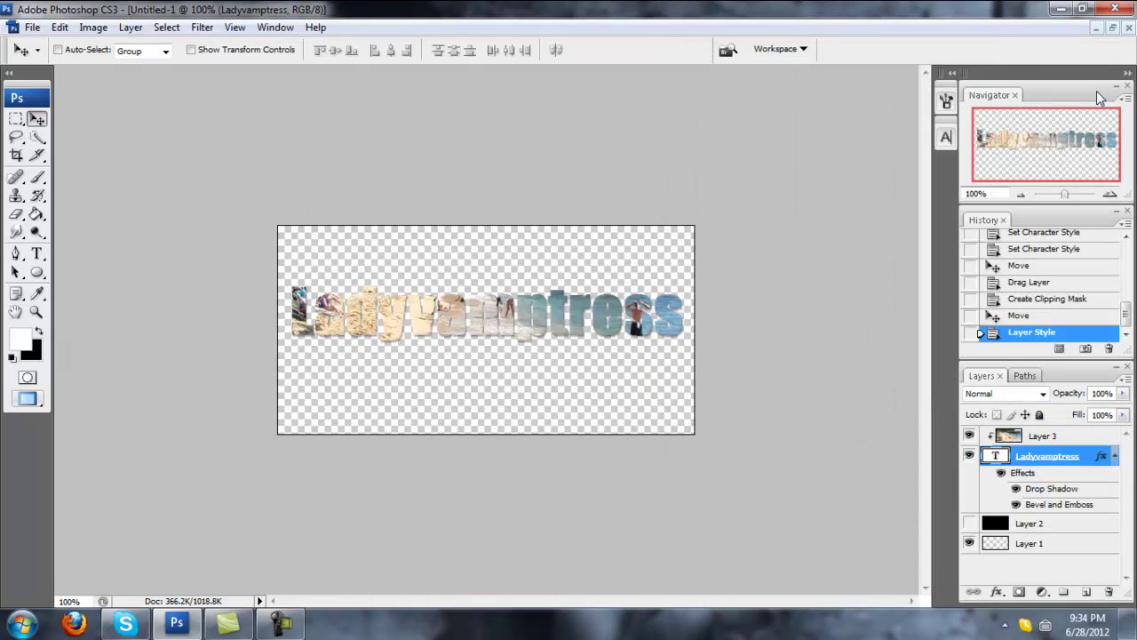
left_click(1114, 457)
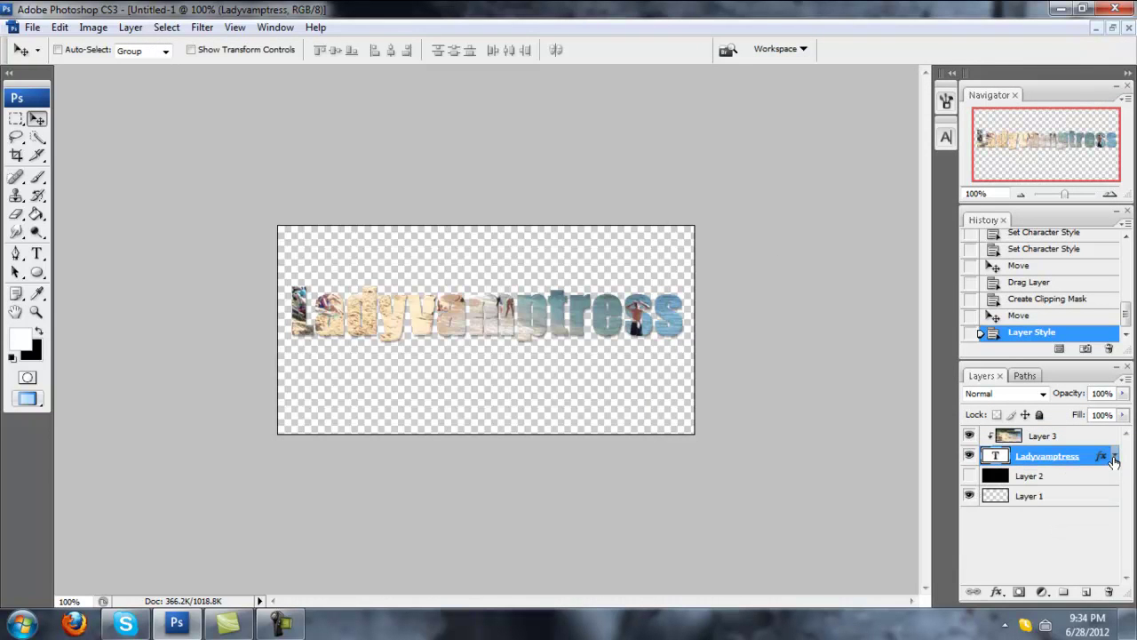
left_click(970, 476)
left_click(969, 476)
Step: Close the untitled text design and the beach photo without saving, and restore the CS3 Test-PSD document
left_click(1129, 28)
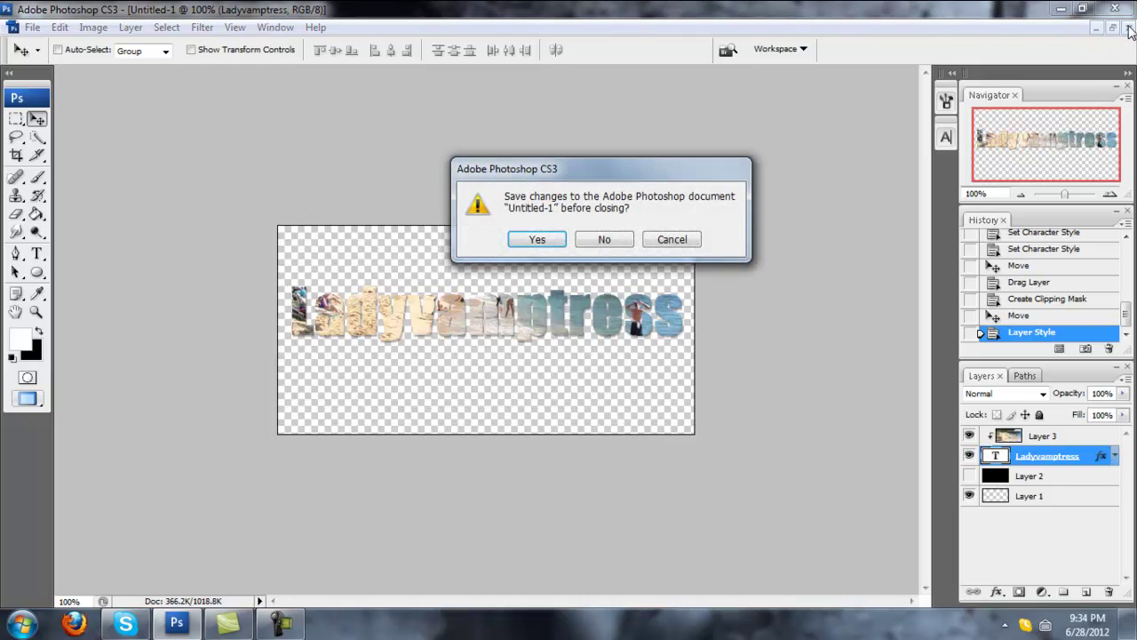
left_click(619, 243)
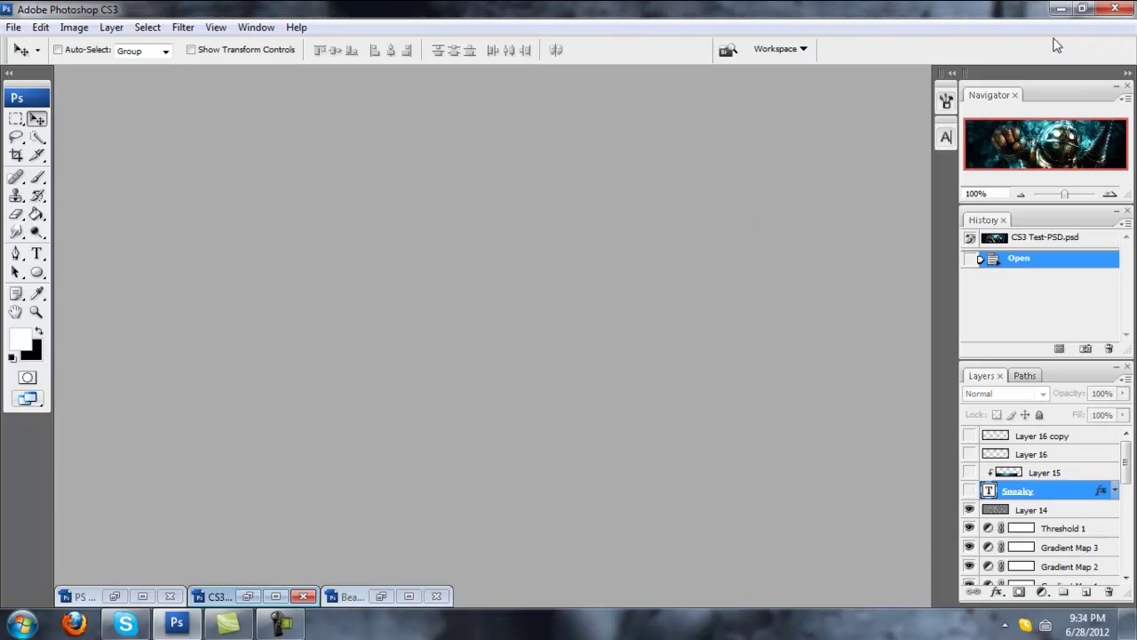
left_click(409, 597)
left_click(1112, 28)
left_click(808, 189)
left_click(604, 247)
left_click(249, 596)
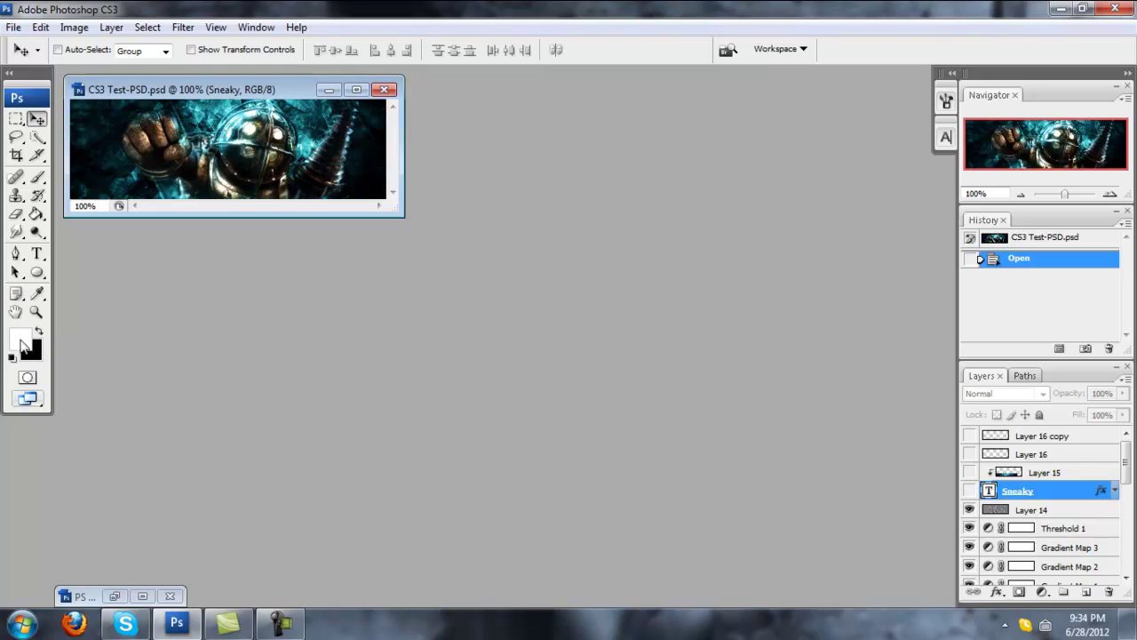
Step: Try adding the text "Ladyvamptress" directly above the hidden Sneaky layer, and delete that new text layer
left_click(36, 253)
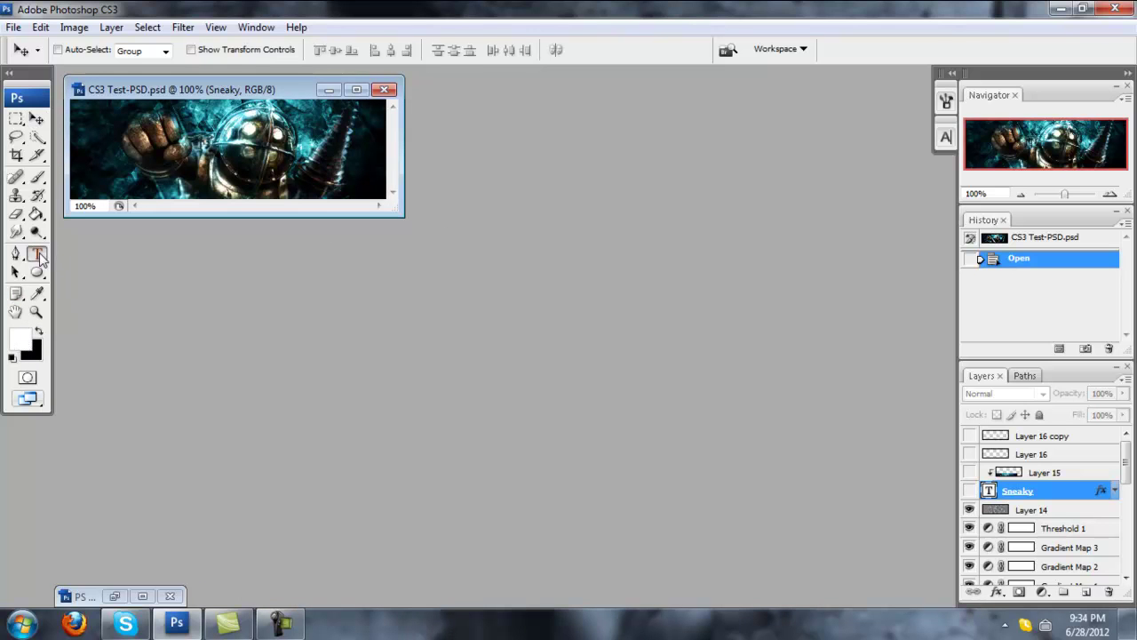
left_click_drag(110, 165, 278, 178)
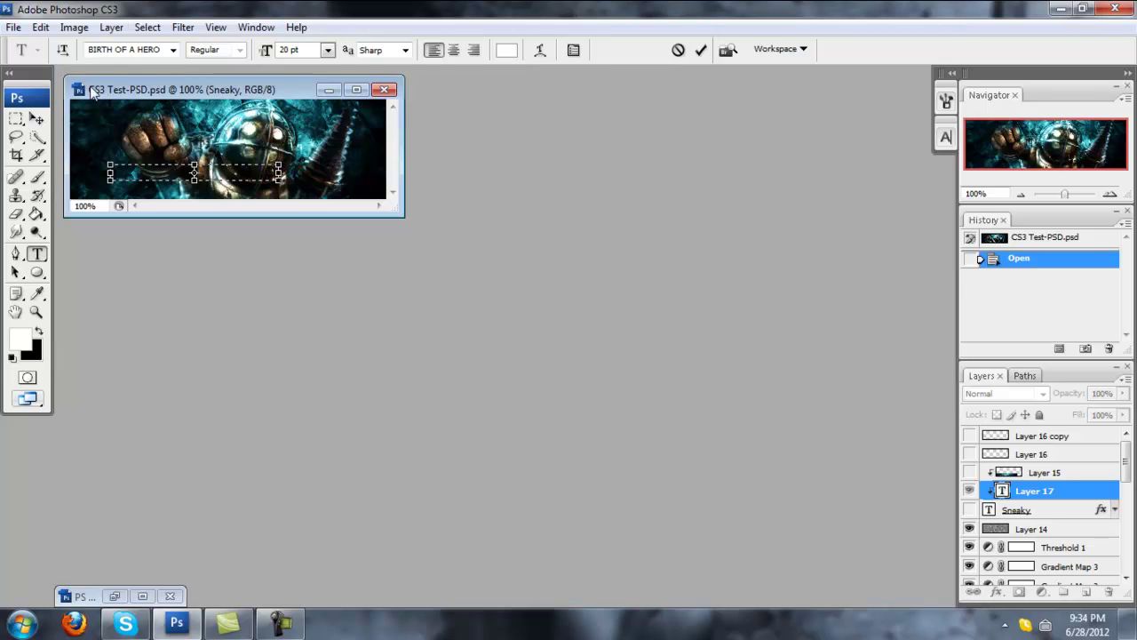
left_click(36, 119)
left_click(947, 136)
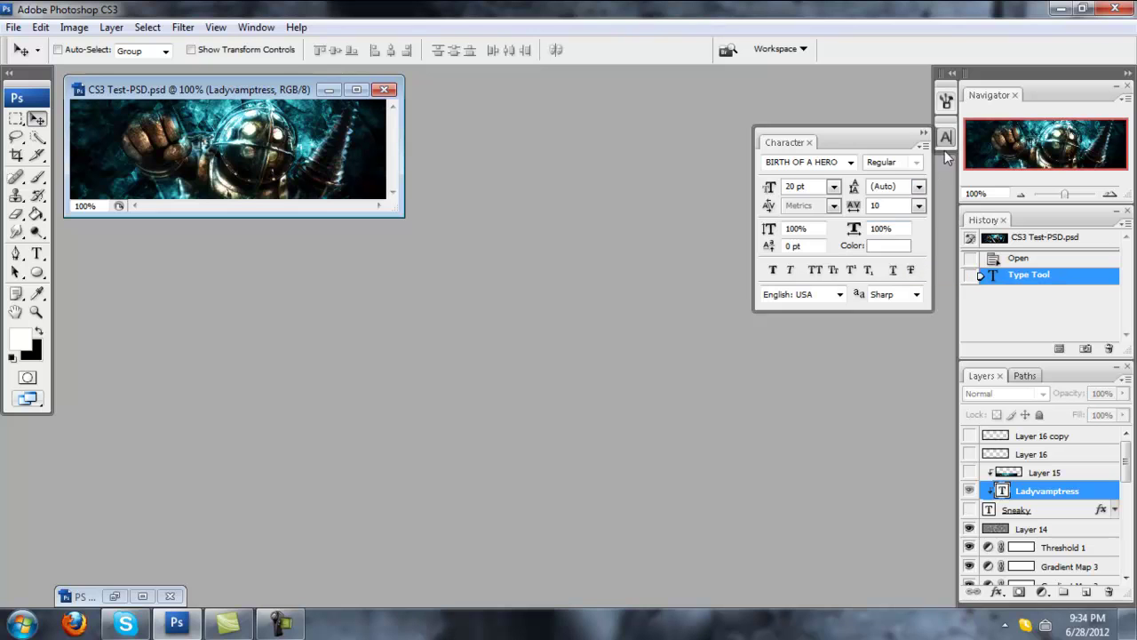
left_click(834, 187)
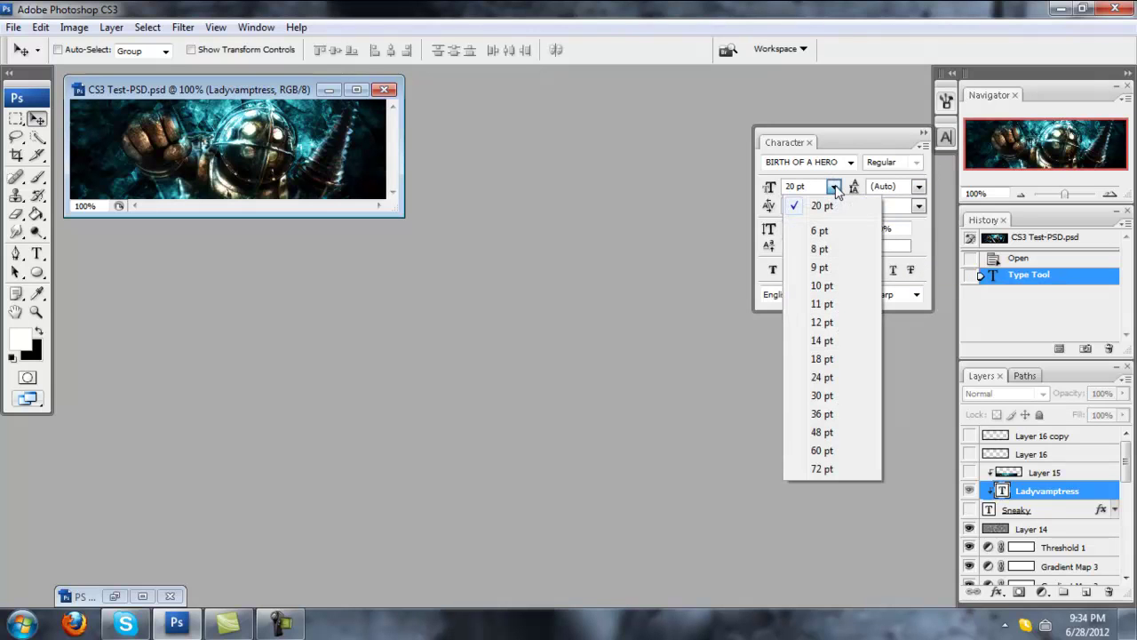
left_click(948, 138)
left_click(947, 138)
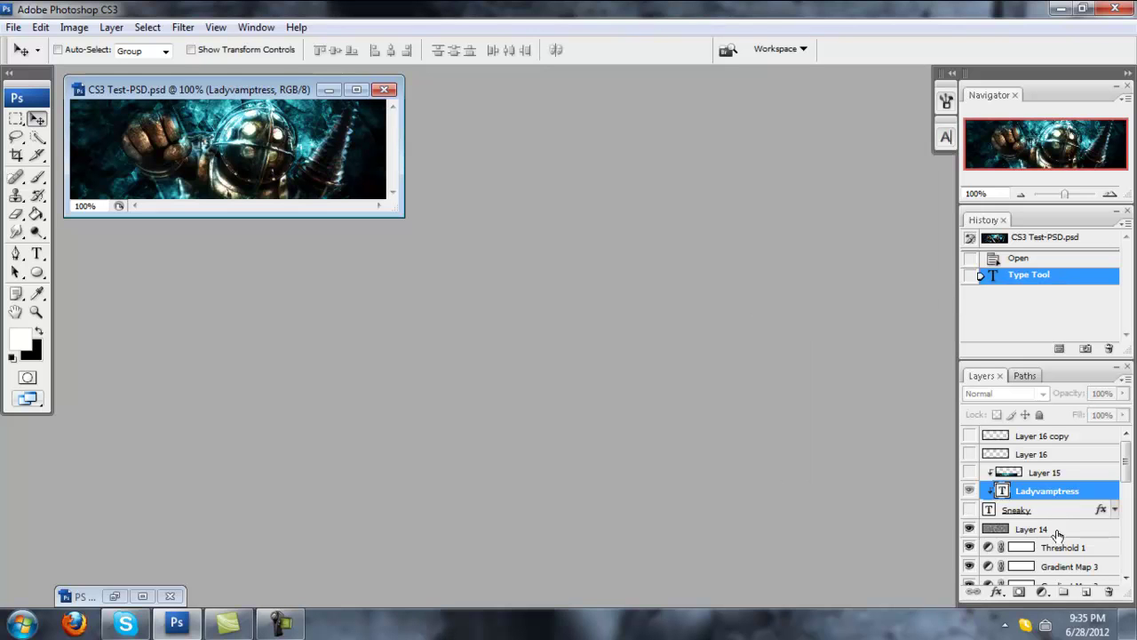
left_click(1109, 592)
left_click(561, 239)
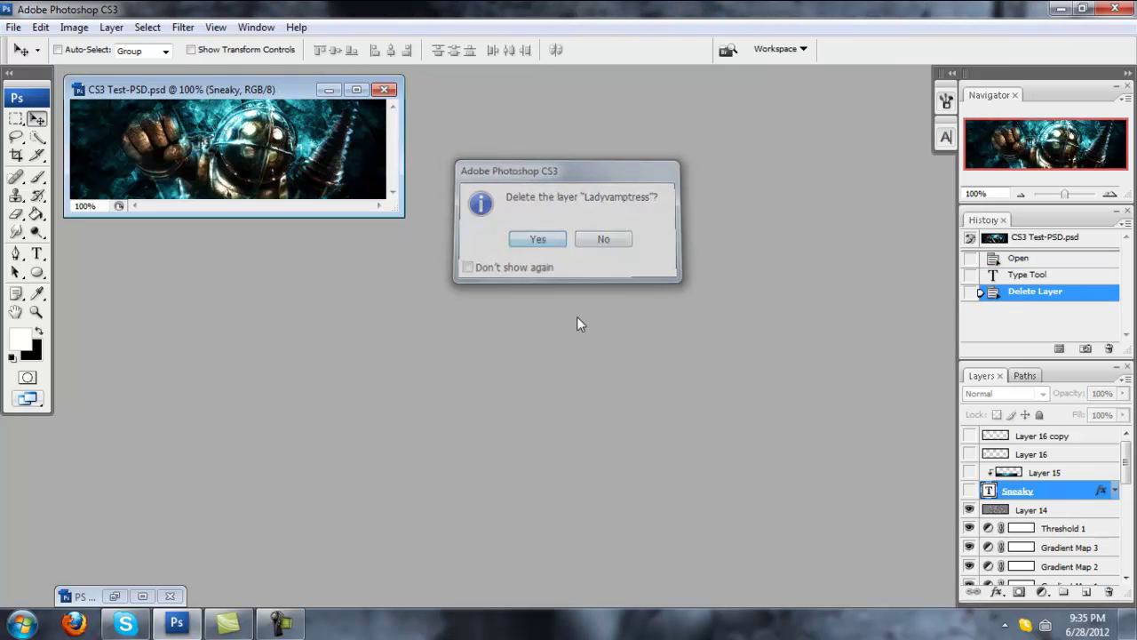
Step: Add a layer above Layer 14 with the text "Ladyvamptress" in white 20 pt BIRTH OF A HERO across the banner's lower left
left_click(1084, 514)
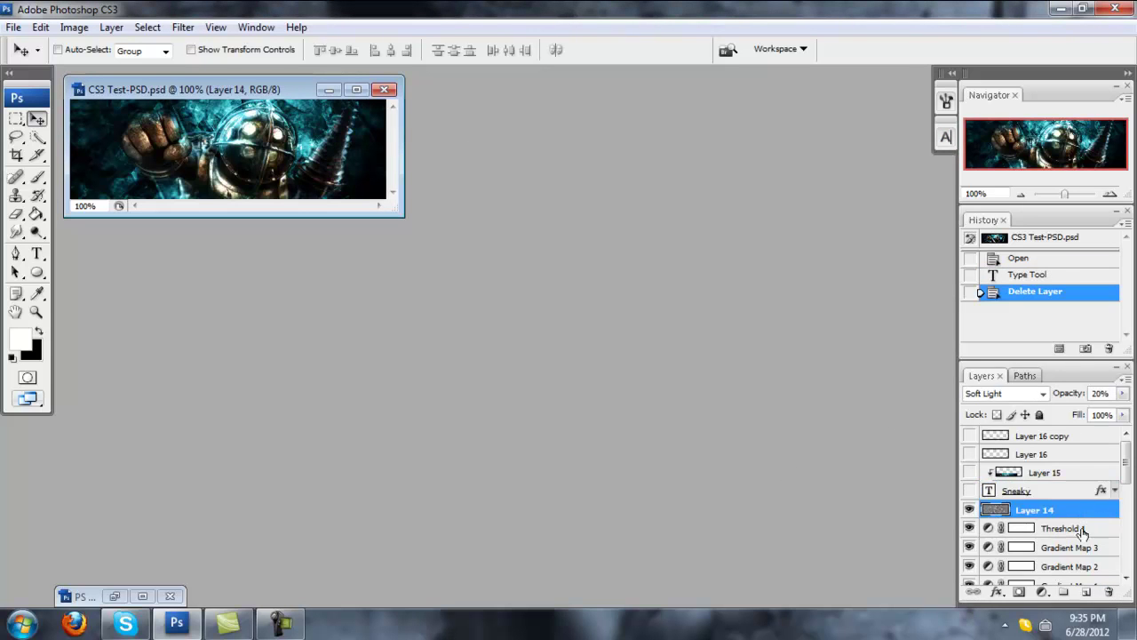
left_click(1086, 592)
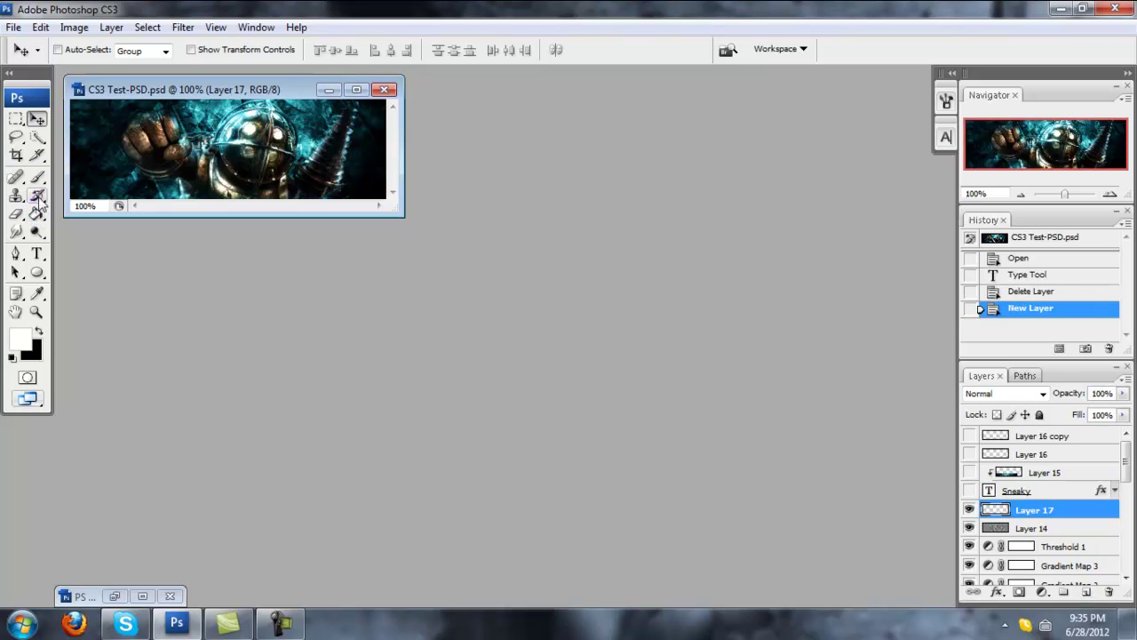
left_click(36, 177)
left_click(36, 255)
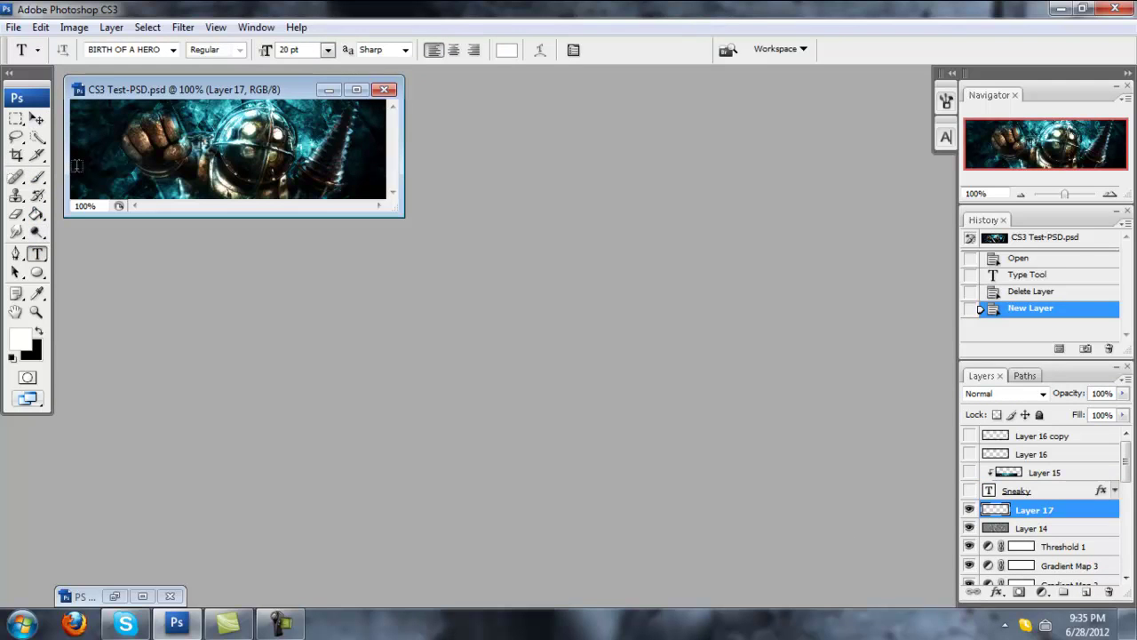
mouse_move(78, 165)
left_mouse_down()
mouse_move(167, 192)
mouse_move(277, 190)
left_mouse_up()
type("ladyvamp")
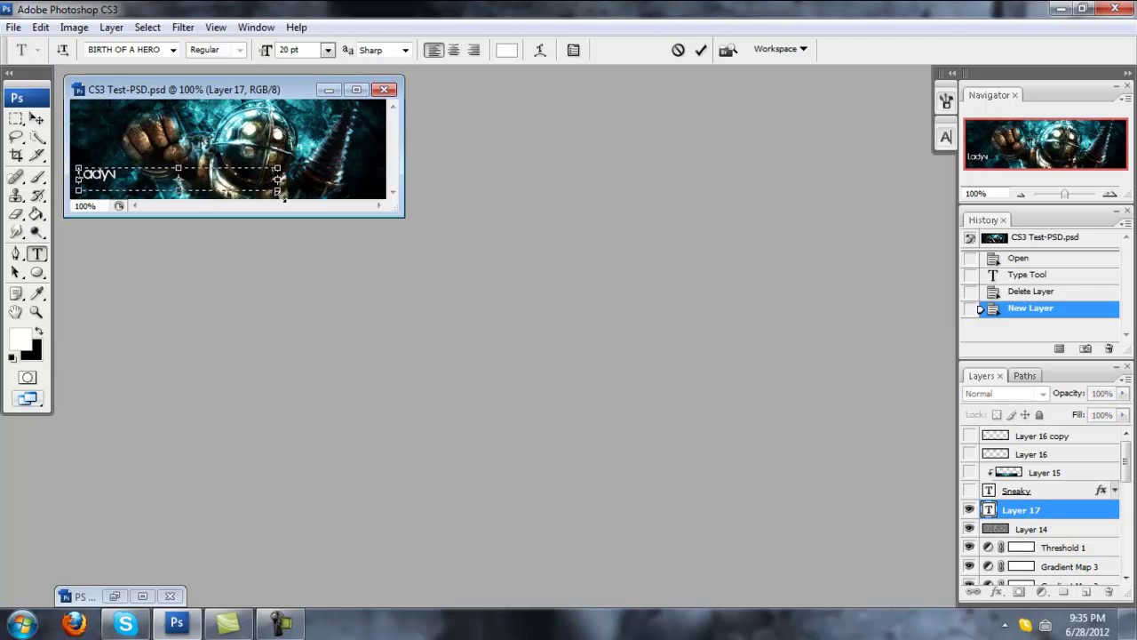
type("tress")
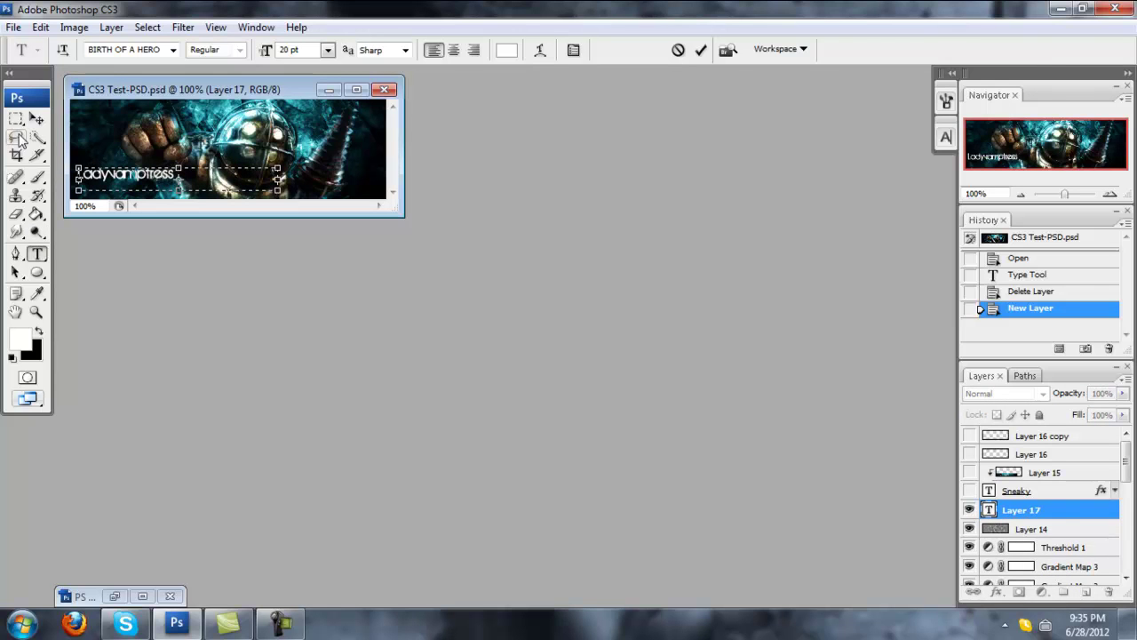
Step: Move the white text down and slightly right, so it sits below the fist near the banner's lower edge
left_click(37, 119)
mouse_move(126, 174)
left_mouse_down()
mouse_move(138, 194)
mouse_move(136, 183)
left_mouse_up()
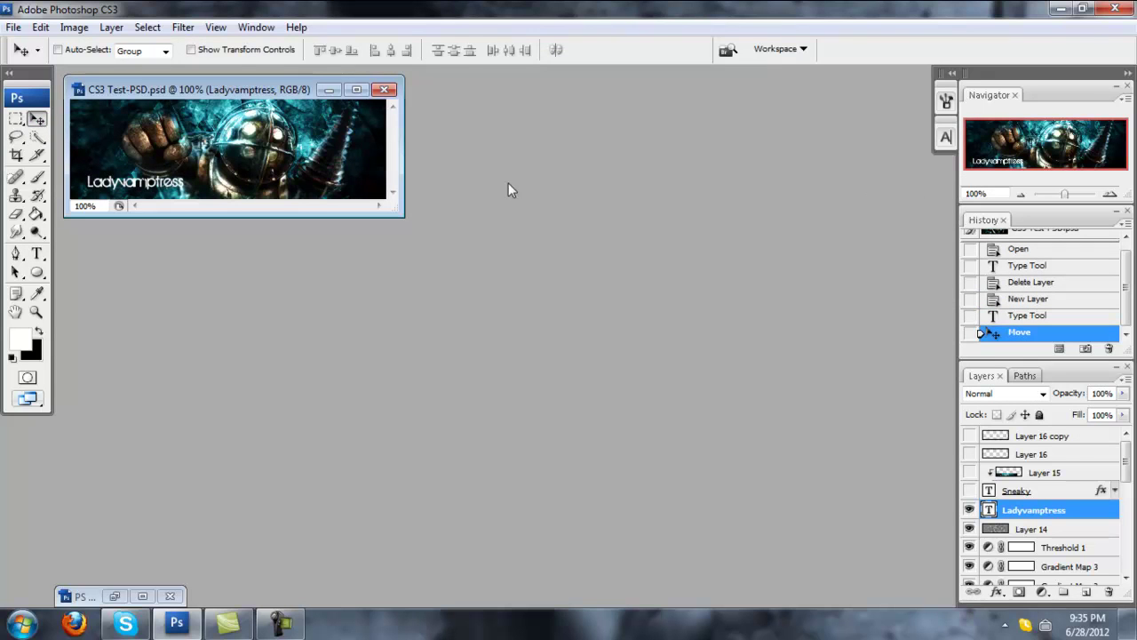
left_click(1110, 195)
left_click(1109, 194)
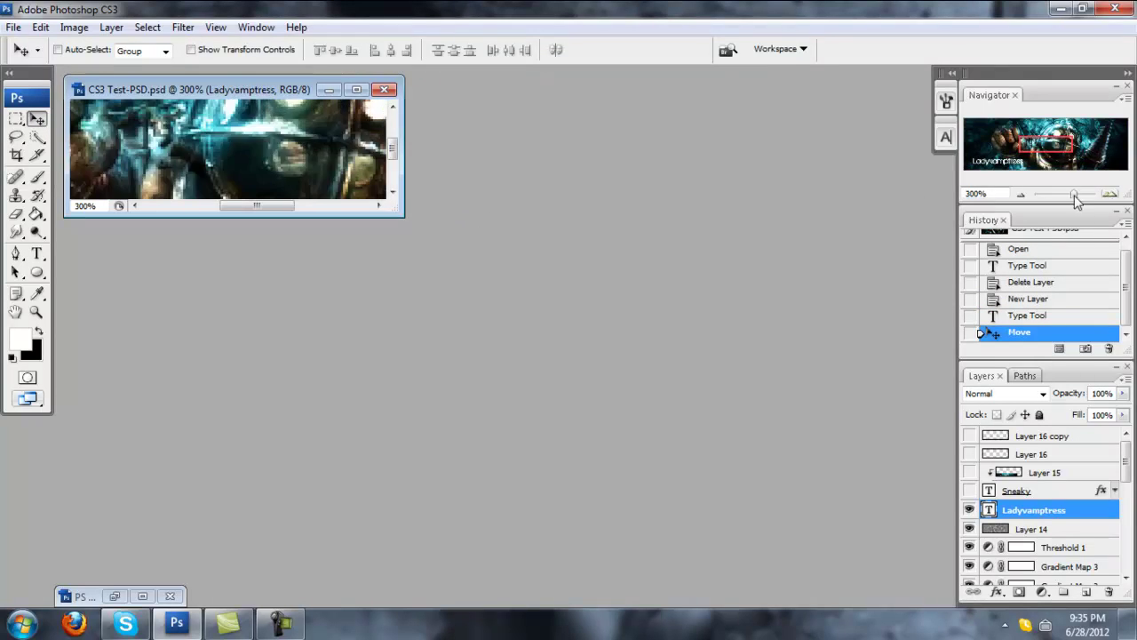
left_click(357, 90)
left_click_drag(281, 435, 299, 457)
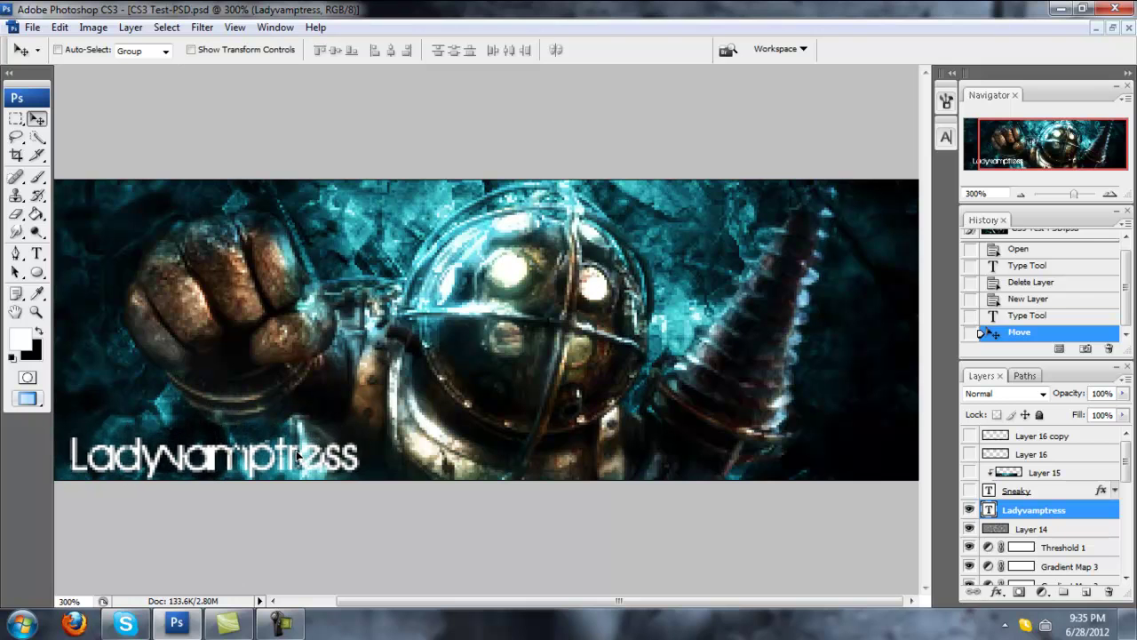
Step: Hide the Ladyvamptress text and add a new layer above it, filled through Apply Image with Merged, RGB, Multiply at 100% opacity
left_click(1022, 195)
left_click(1022, 194)
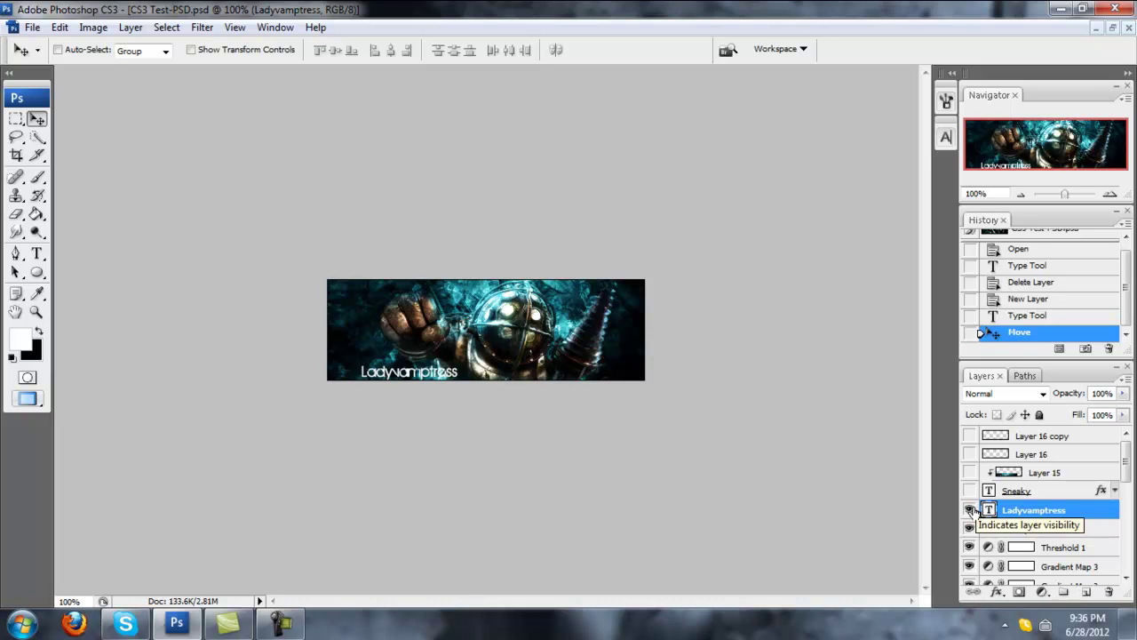
left_click(970, 510)
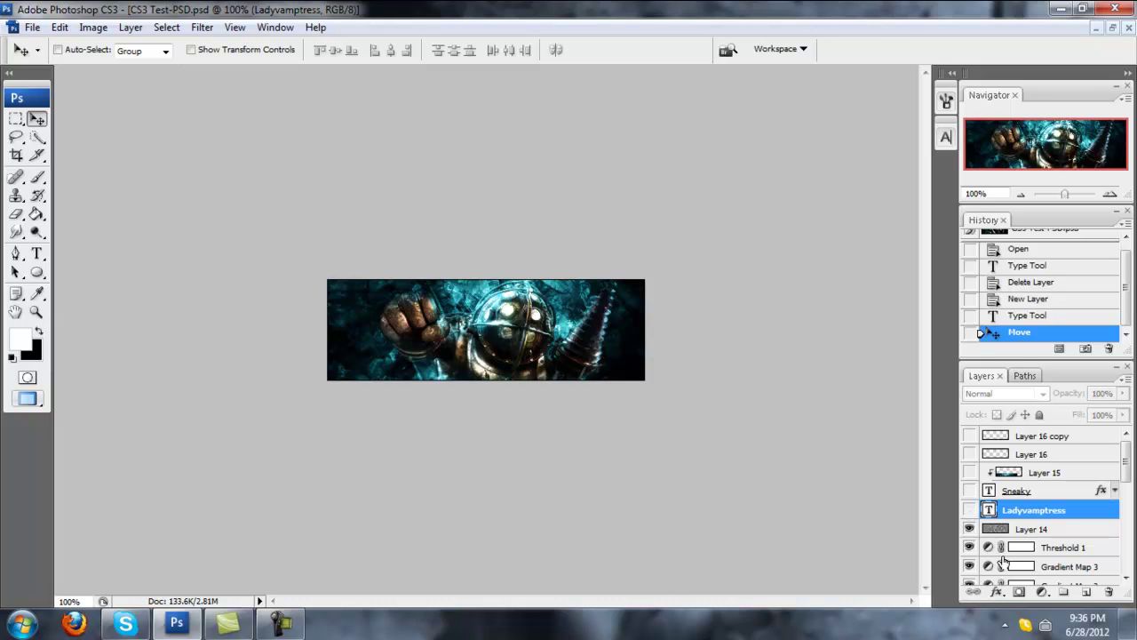
left_click(1086, 592)
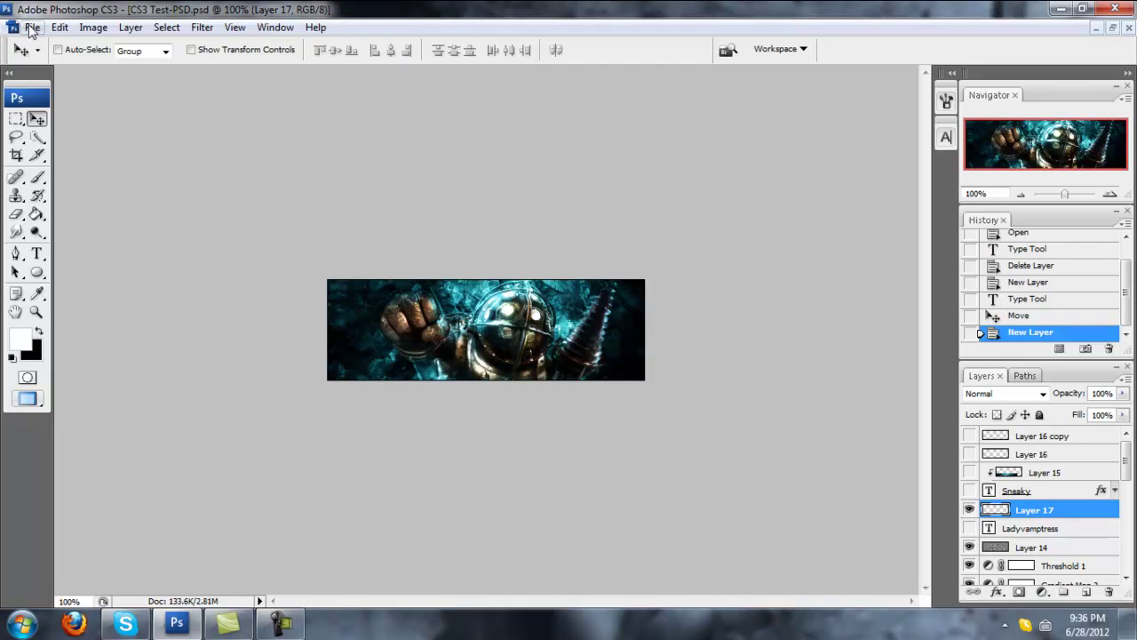
left_click(90, 29)
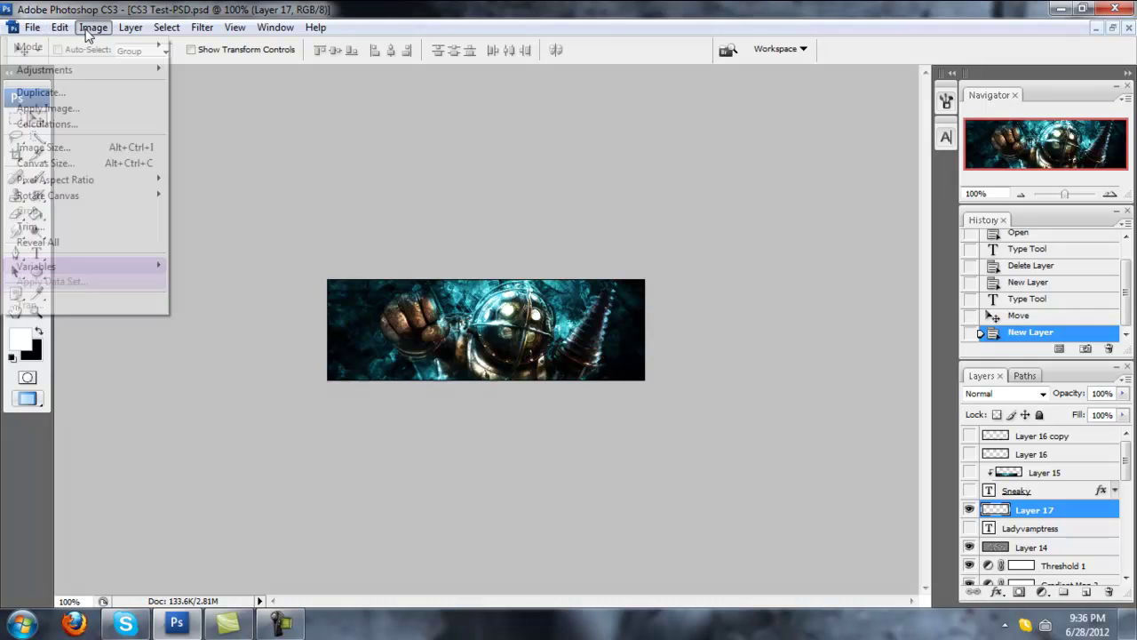
left_click(83, 108)
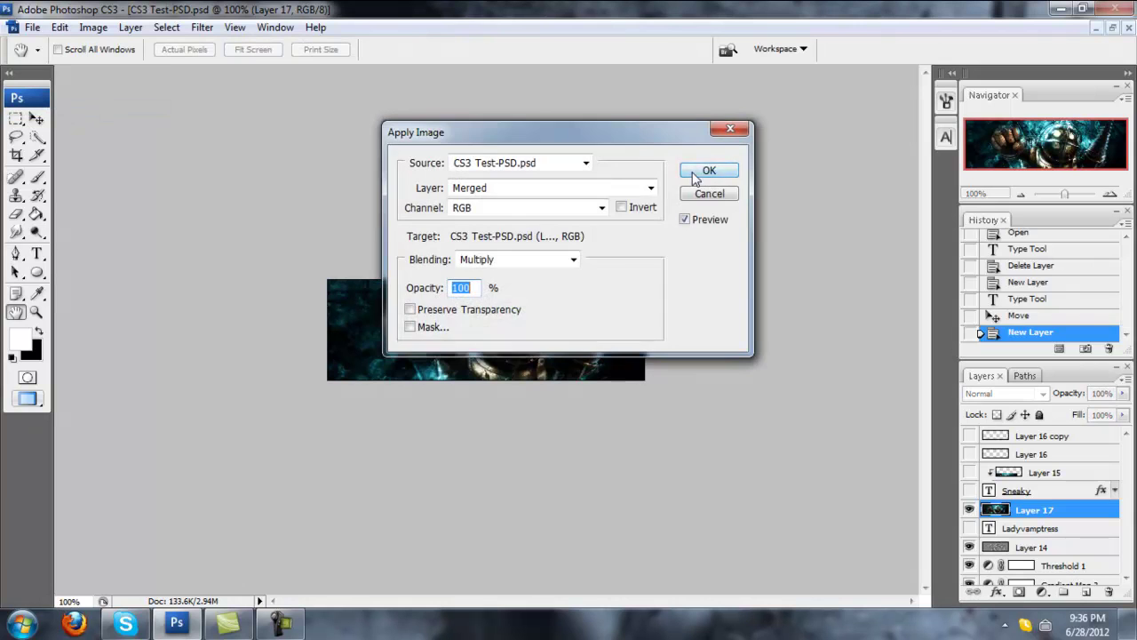
left_click(709, 170)
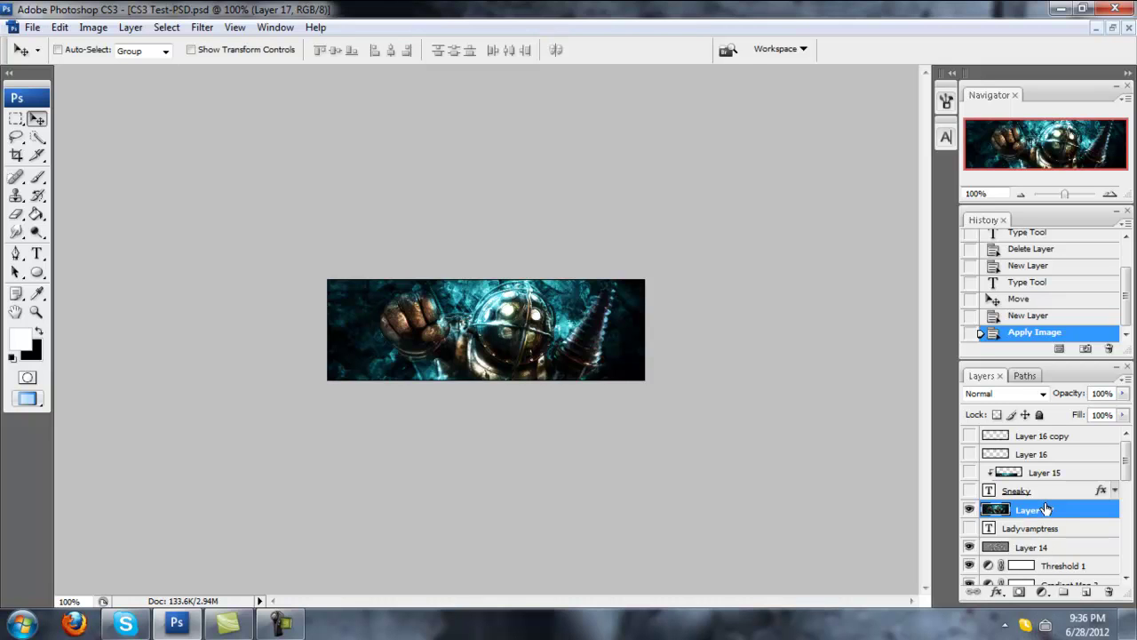
Step: Show the Ladyvamptress text again, try clipping Layer 17 to it, and delete that clipping mask state from the history
left_click(970, 510)
left_click(970, 510)
left_click(1111, 519, "alt")
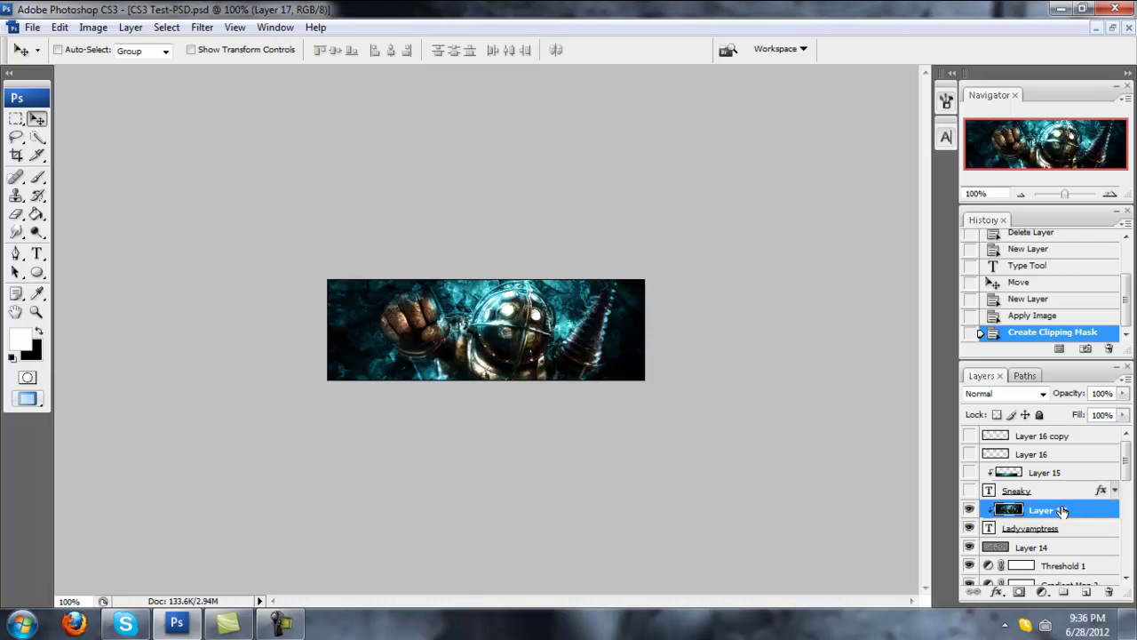
right_click(1079, 512)
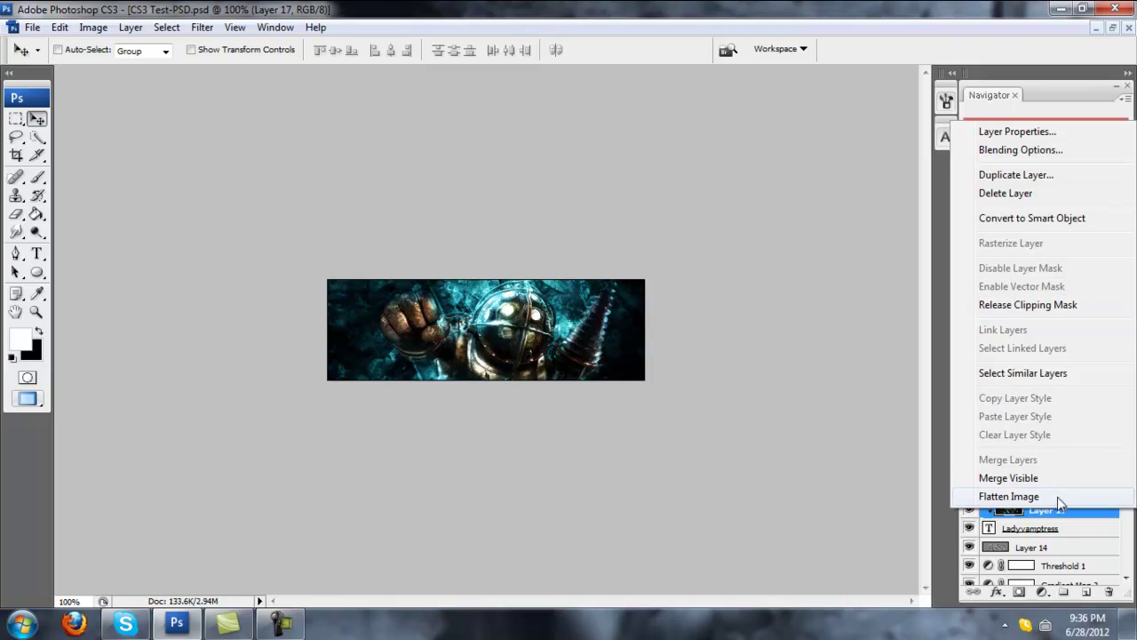
left_click(1080, 536)
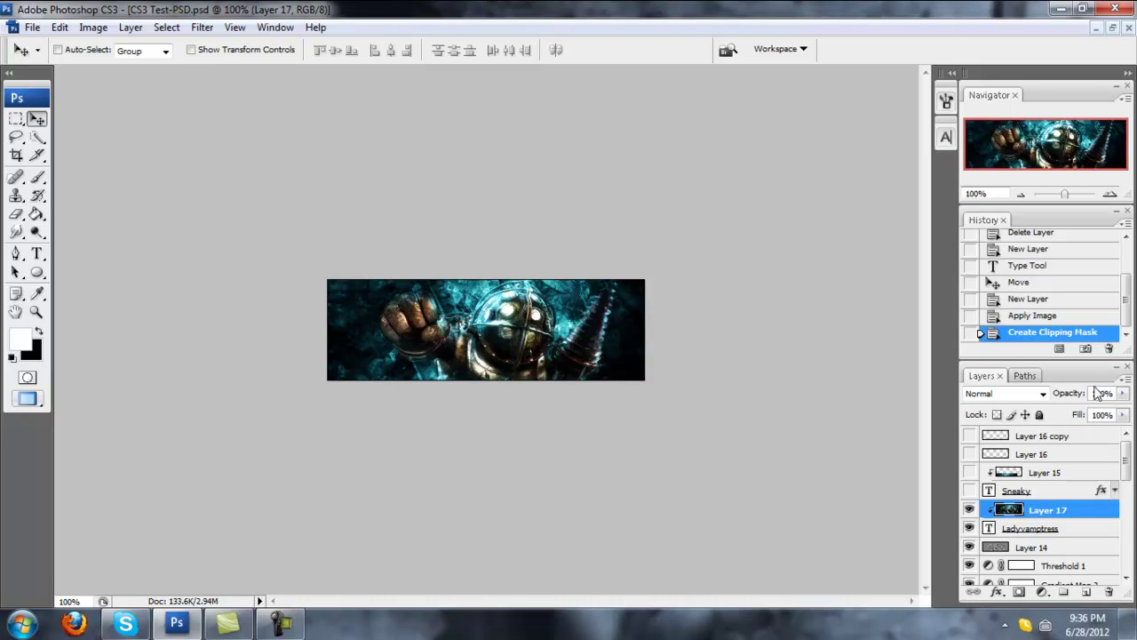
left_click(1108, 348)
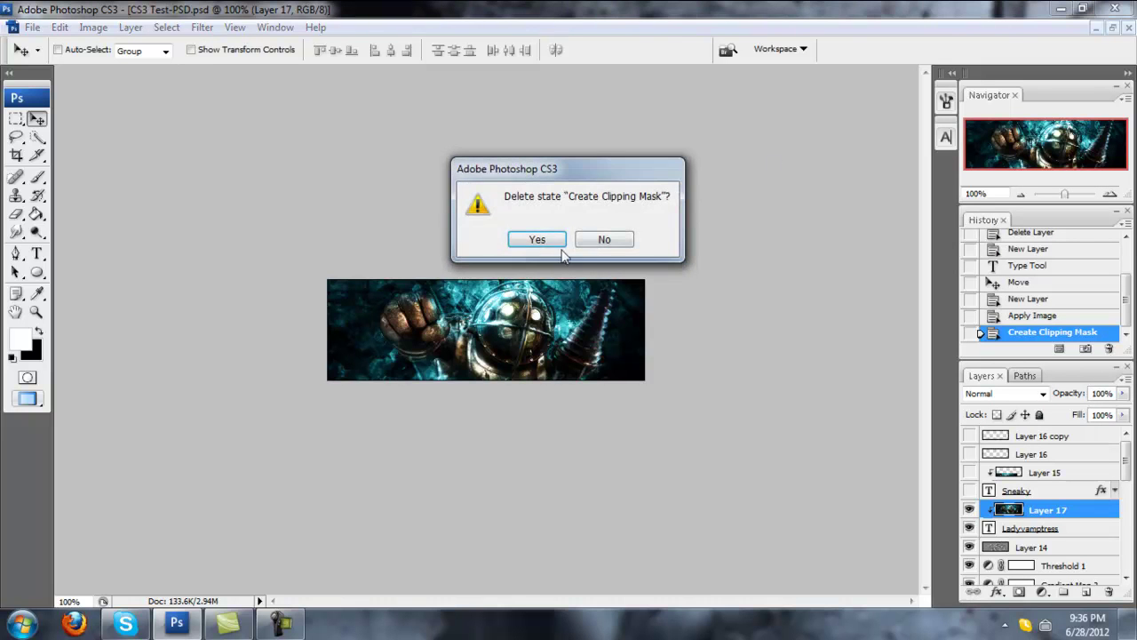
left_click(538, 239)
Step: Create a clipping mask from Layer 17 onto the Ladyvamptress text, and shift the clipped image so lighter areas fill the letters
right_click(1096, 513)
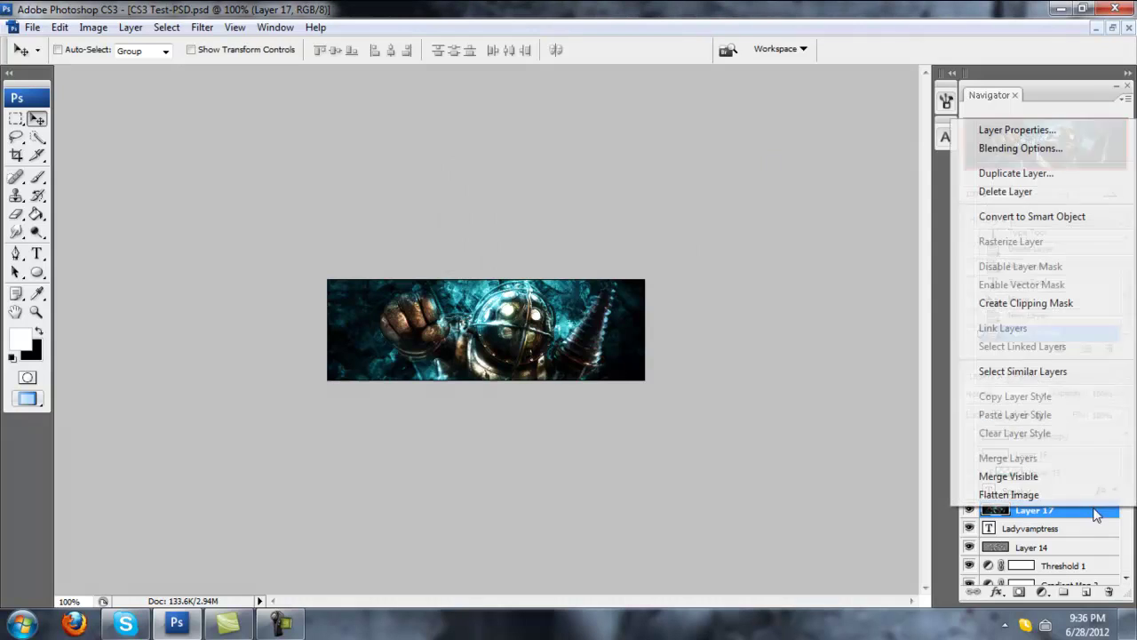
left_click(1024, 302)
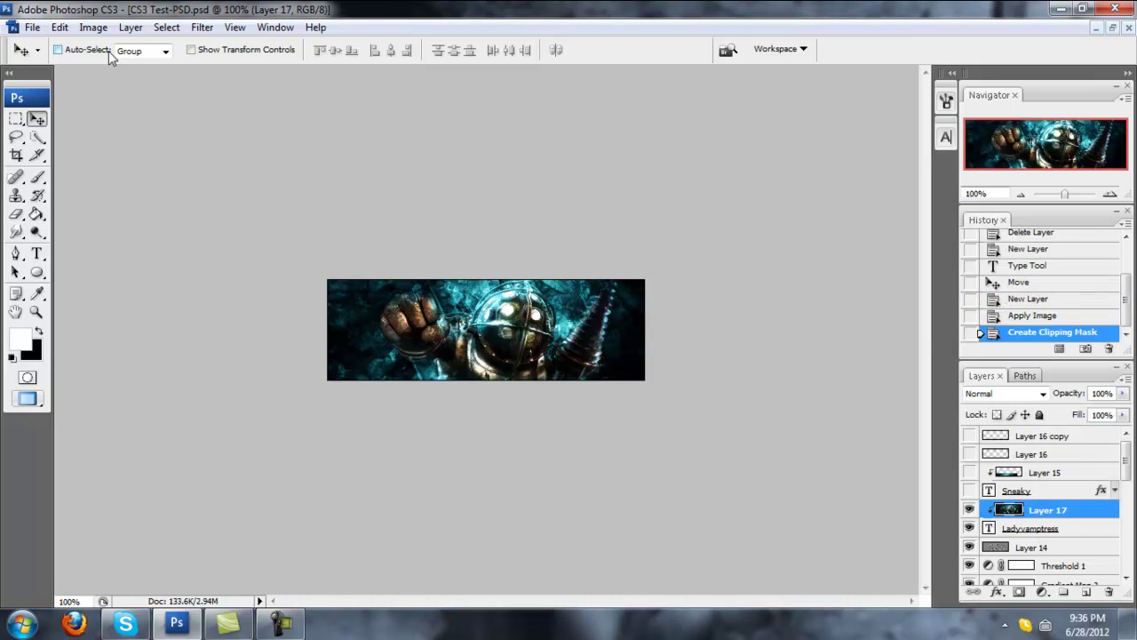
left_click(93, 27)
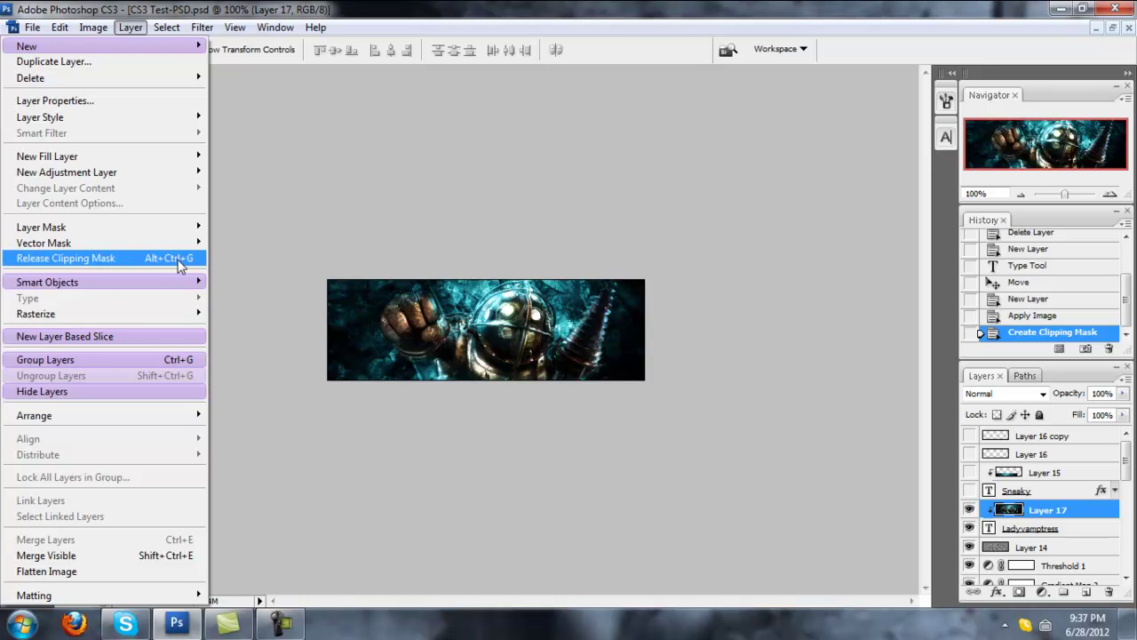
left_click(494, 10)
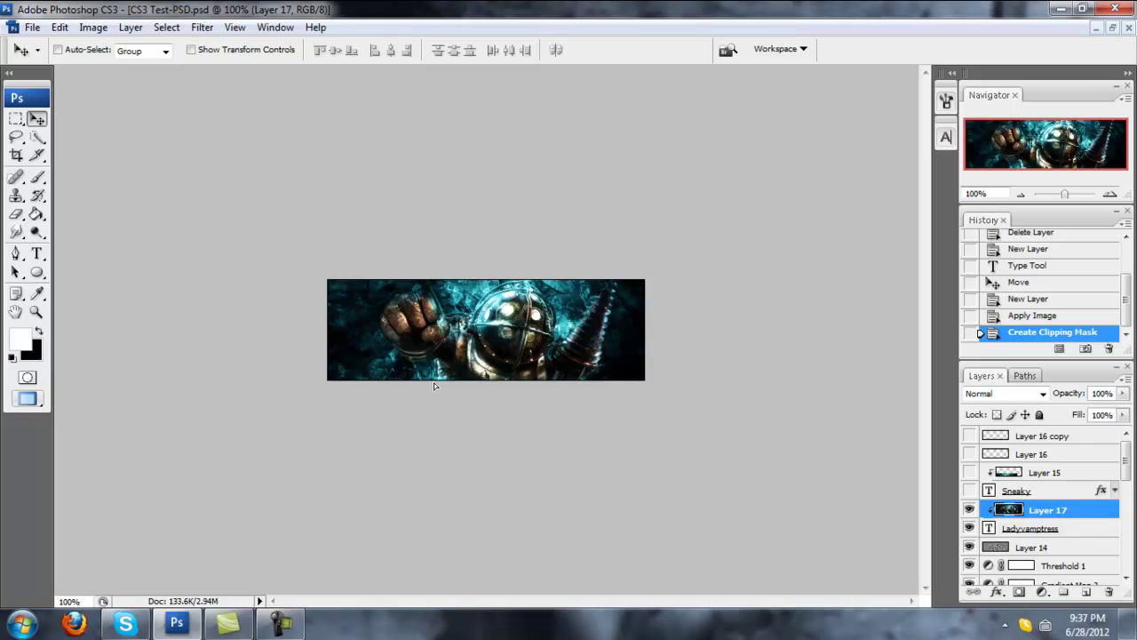
left_click_drag(434, 390, 411, 377)
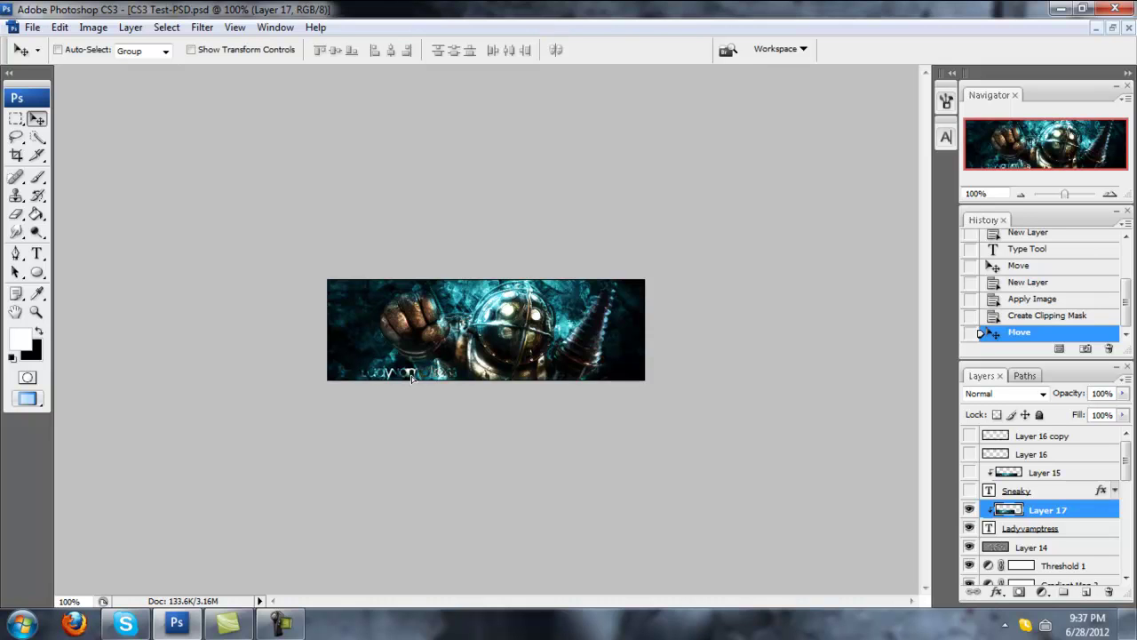
left_click_drag(415, 379, 416, 379)
Step: Add a drop shadow to the Ladyvamptress text with 60% opacity, 2 px distance and 1 px size
double_click(1092, 530)
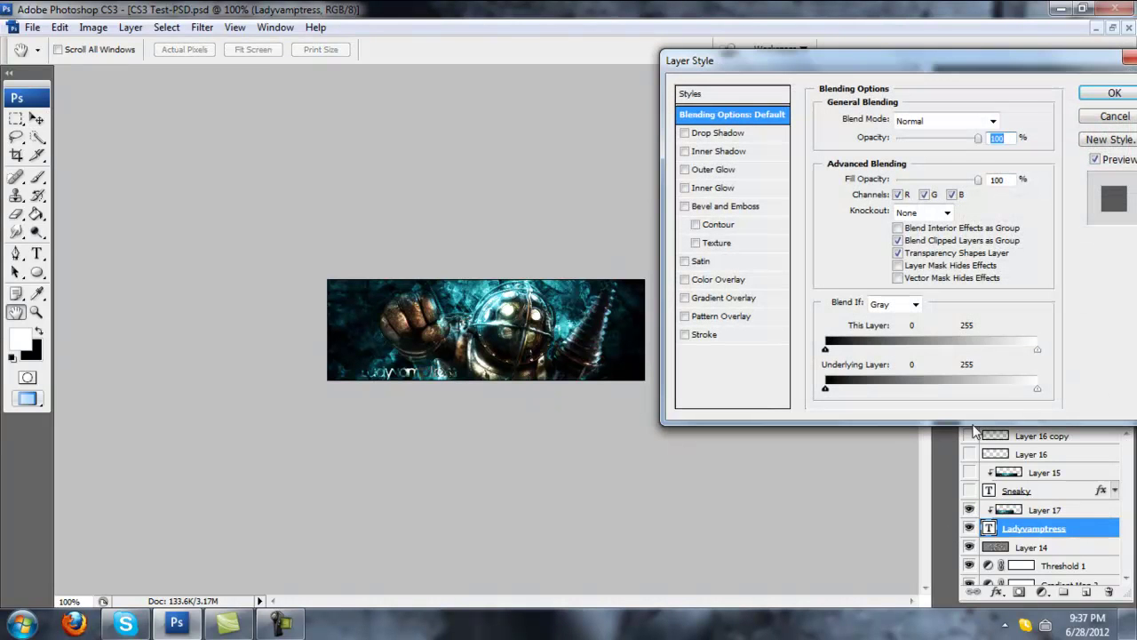
left_click(738, 135)
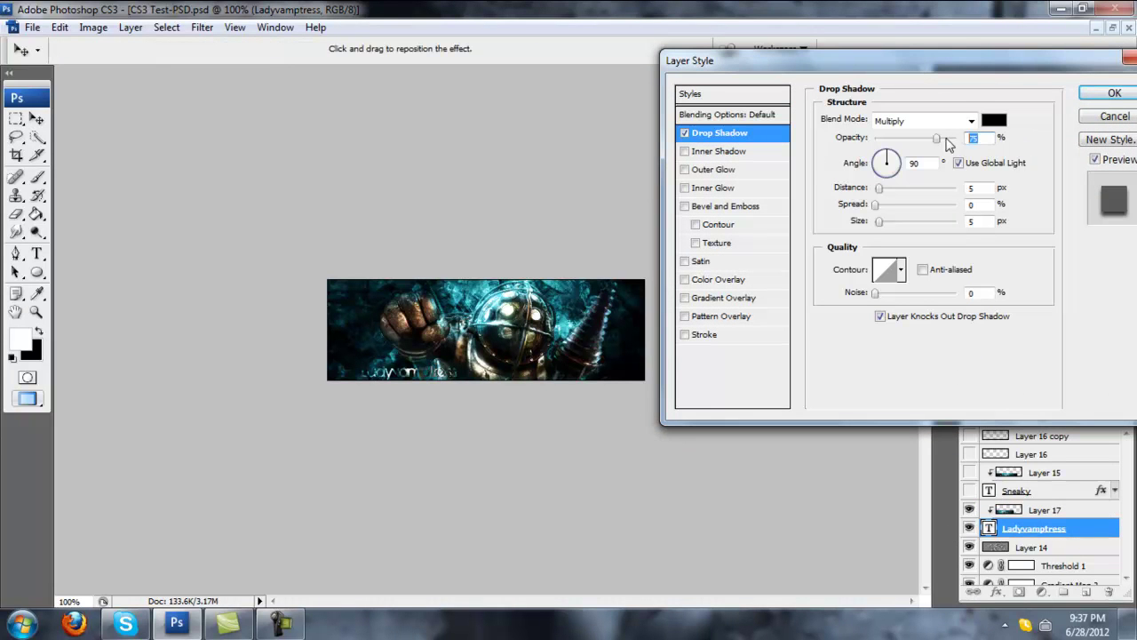
type("60")
key("Tab")
key("Tab")
type("2")
key("Tab")
key("Tab")
type("1")
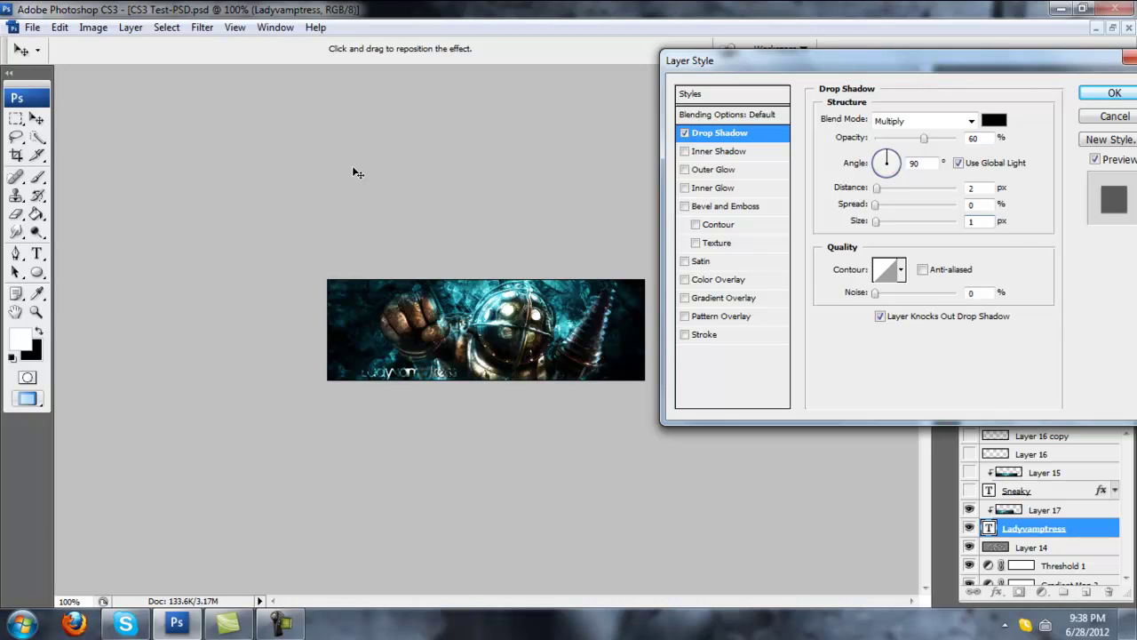
Step: Add an inner bevel to the Ladyvamptress text with 30% depth, 50% highlight opacity and 30% shadow opacity, and apply the layer style
left_click(764, 208)
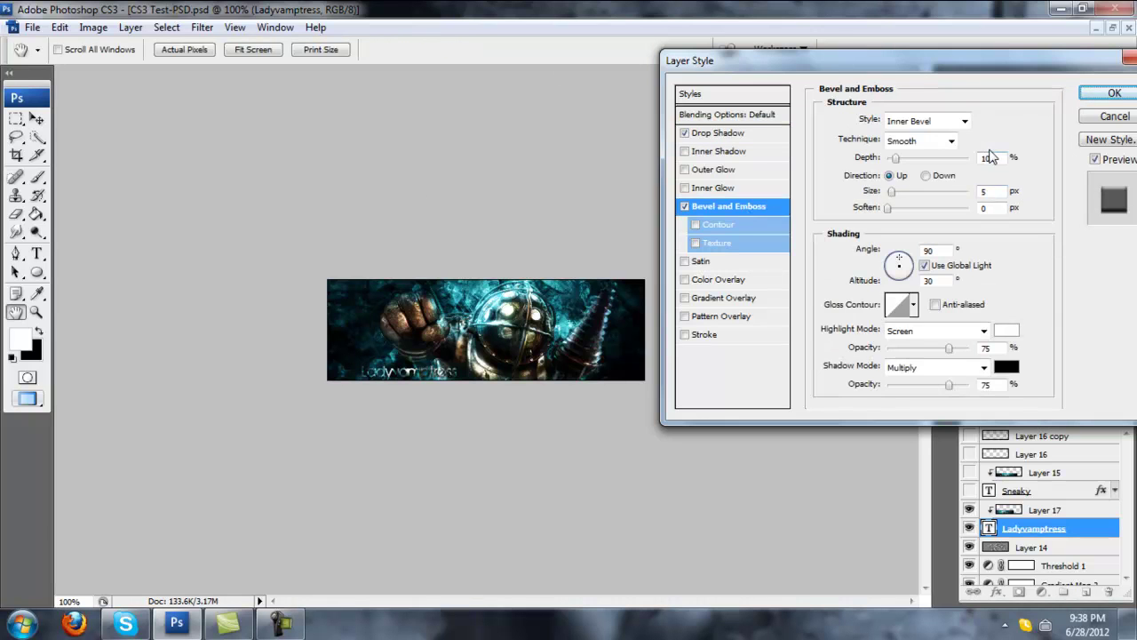
double_click(1006, 160)
type("30")
key("Tab")
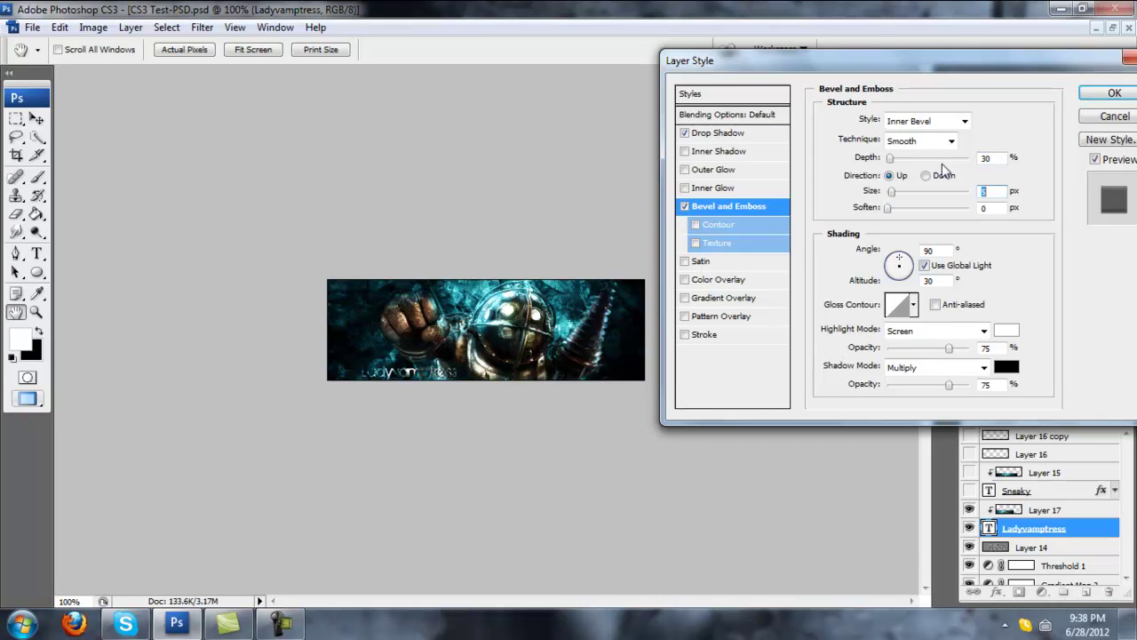
key("Tab")
key("Tab")
key("Tab")
key("Tab")
key("Tab")
key("Tab")
key("Tab")
type("50")
key("Tab")
key("Tab")
type("30")
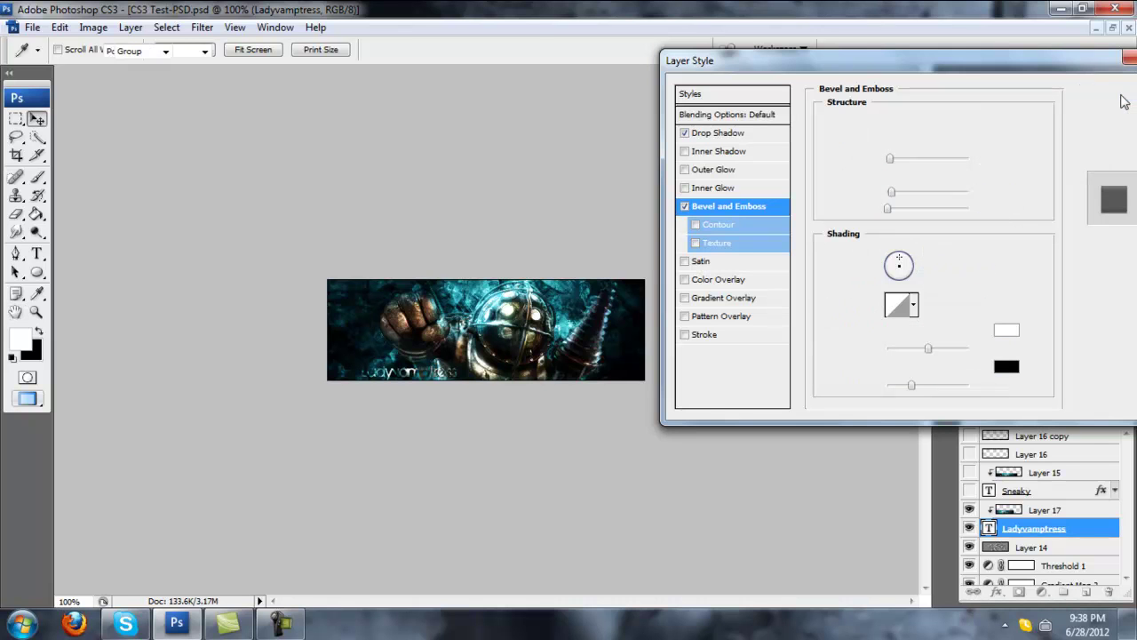
left_click(1114, 95)
left_click(1114, 529)
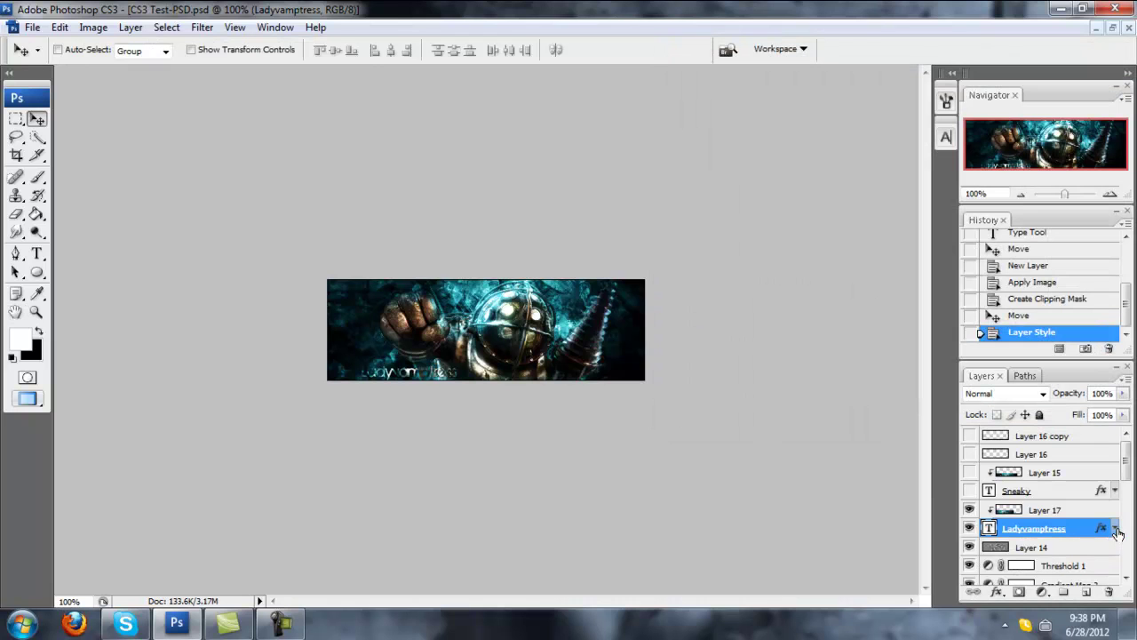
Step: Compare the Ladyvamptress text with and without its clipped image, and compare the Sneaky text with and without Layer 15
left_click(969, 511)
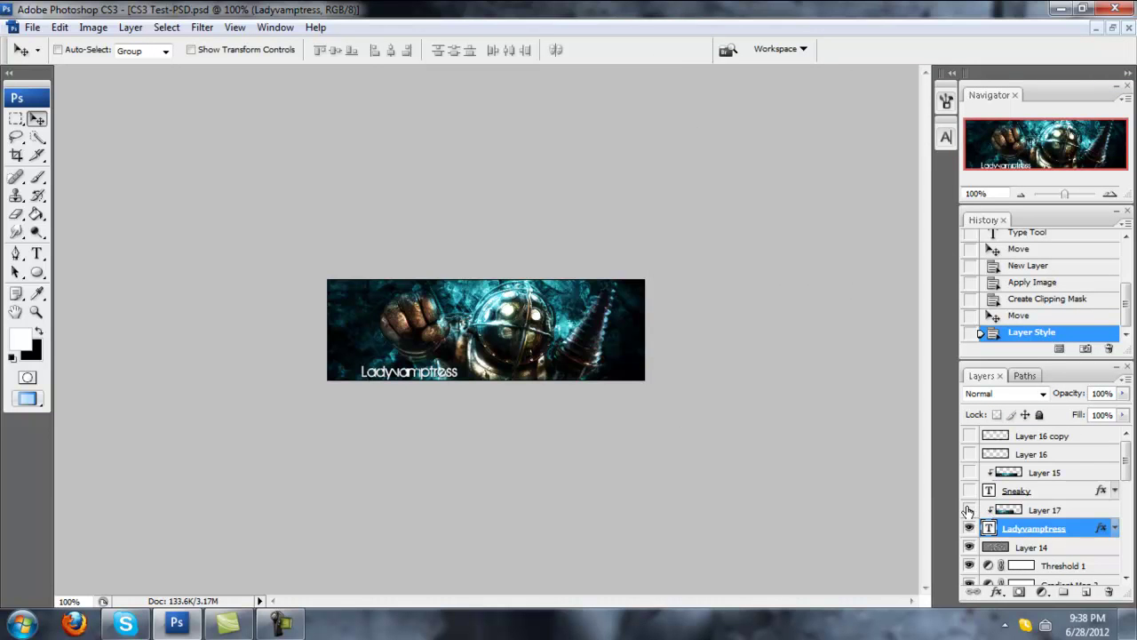
left_click(968, 511)
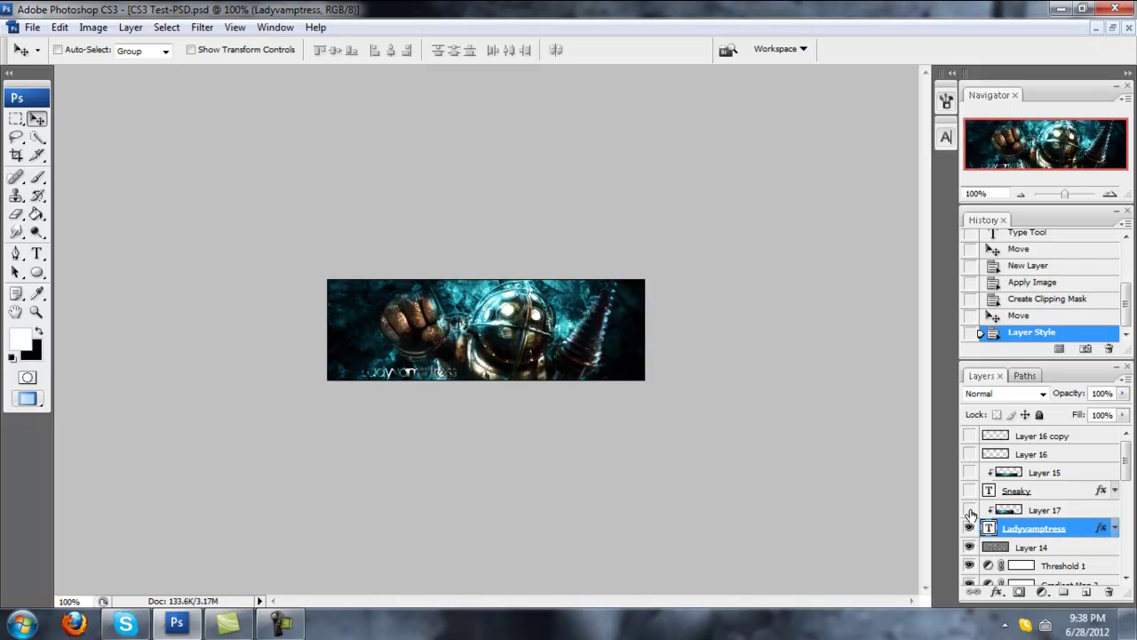
left_click(971, 528)
left_click(970, 490)
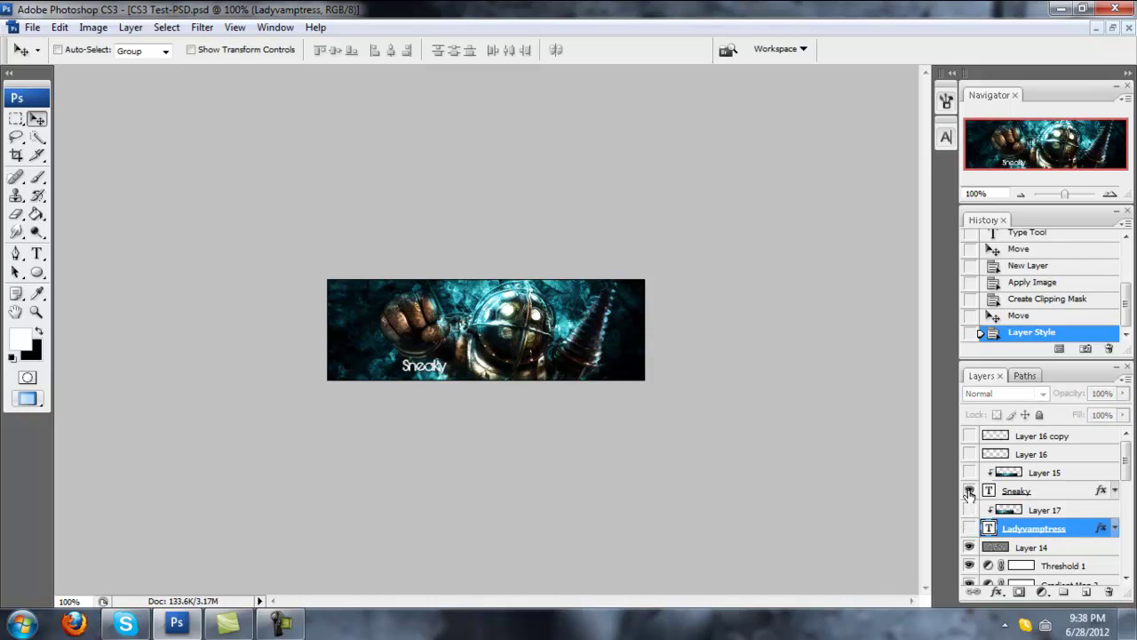
left_click(969, 472)
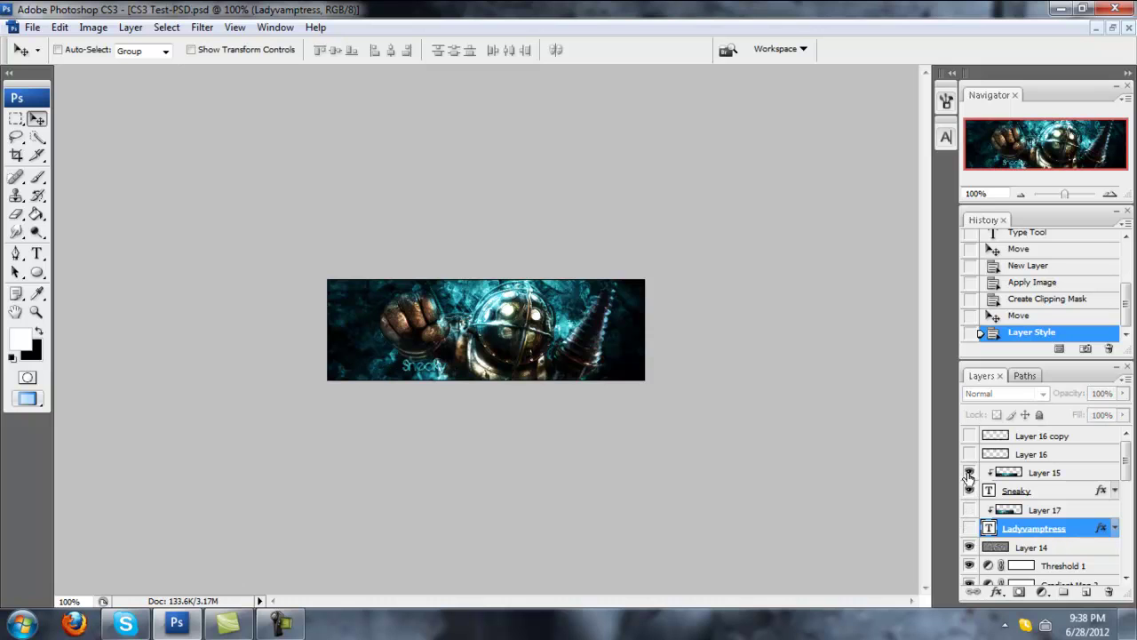
left_click(970, 472)
left_click(969, 472)
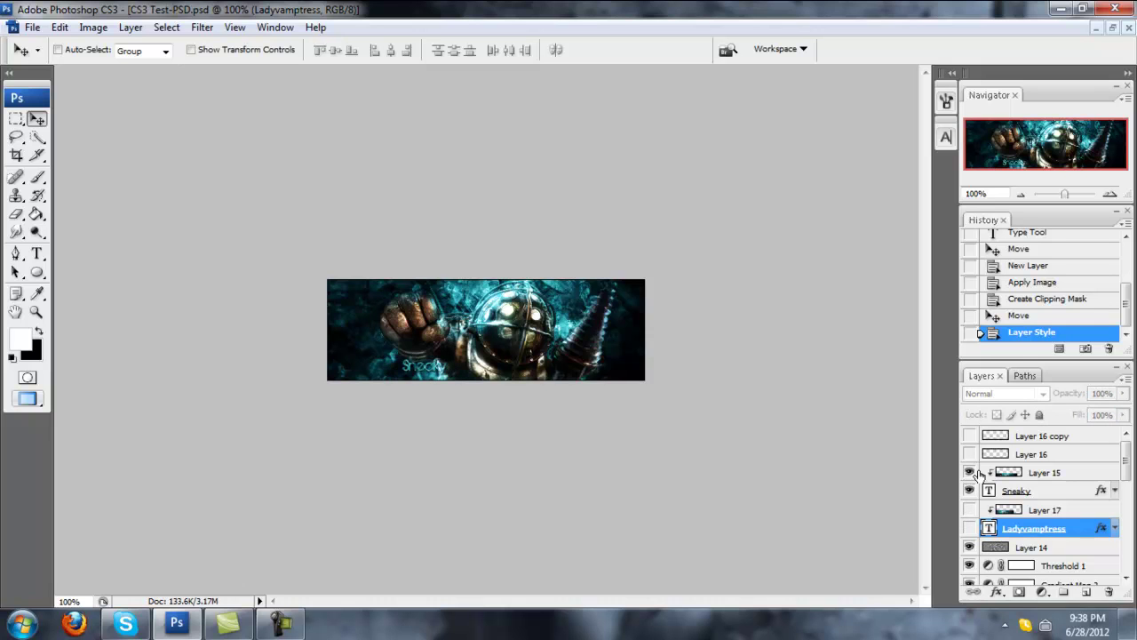
left_click(1051, 474)
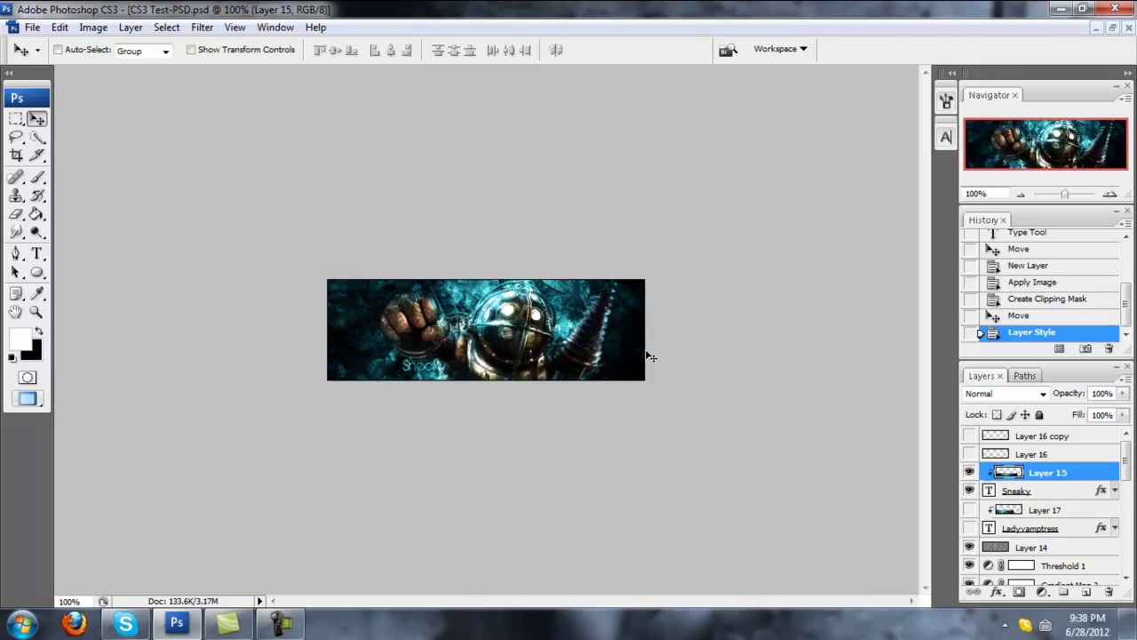
Step: Close the CS3 Test-PSD banner without saving, and view the PS Lessons Vid Cover document before minimizing it again
left_click(1130, 28)
left_click(606, 246)
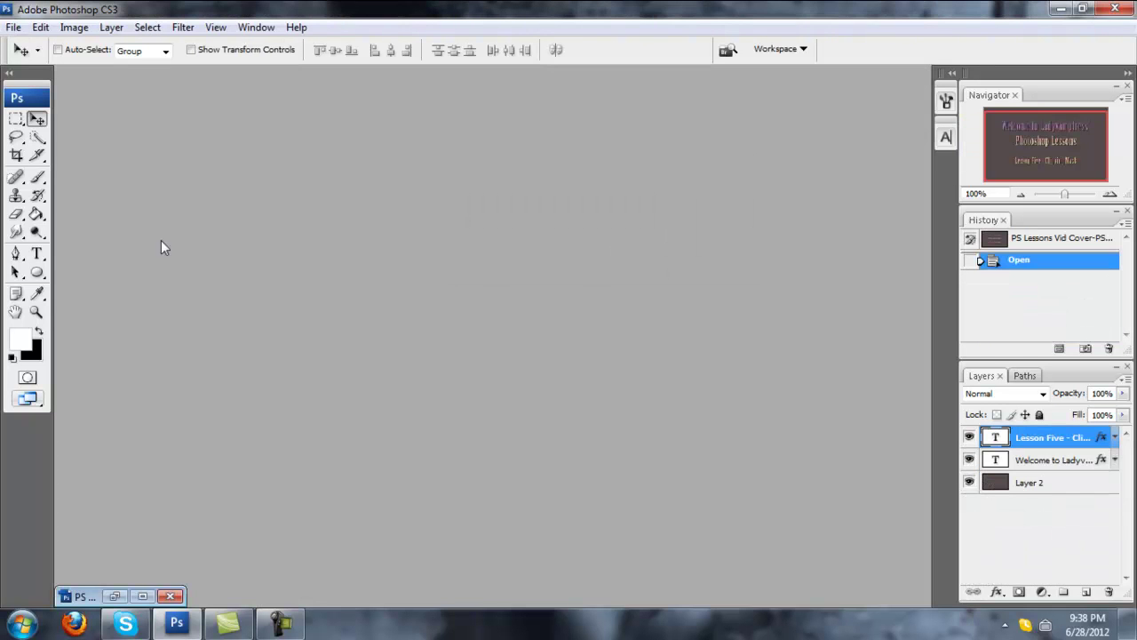
left_click(144, 596)
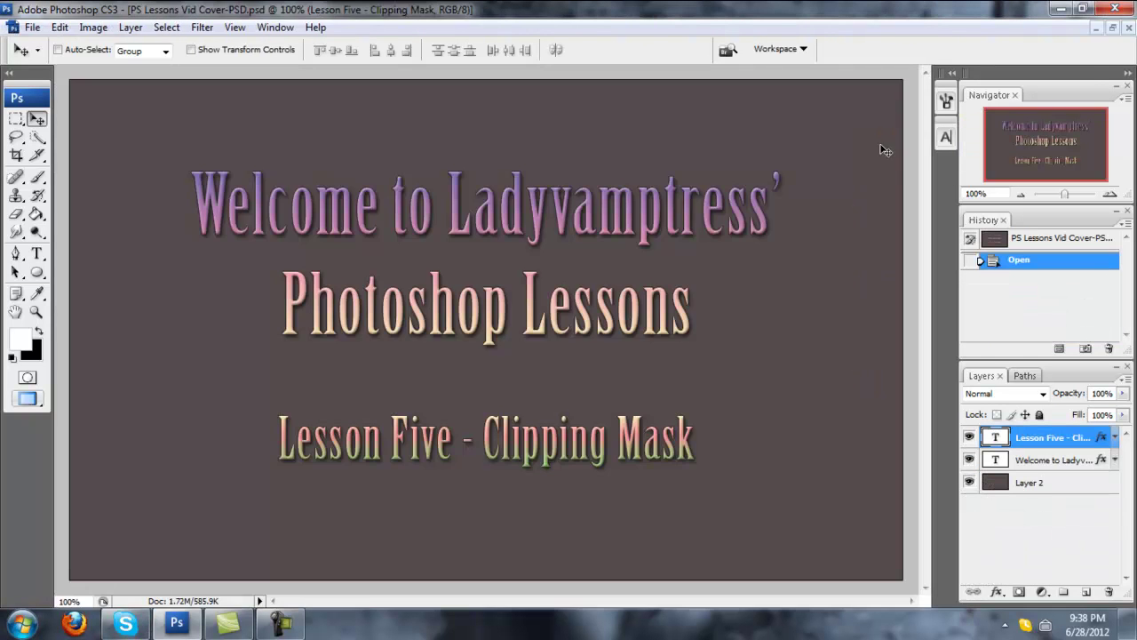
left_click(1112, 27)
left_click(860, 84)
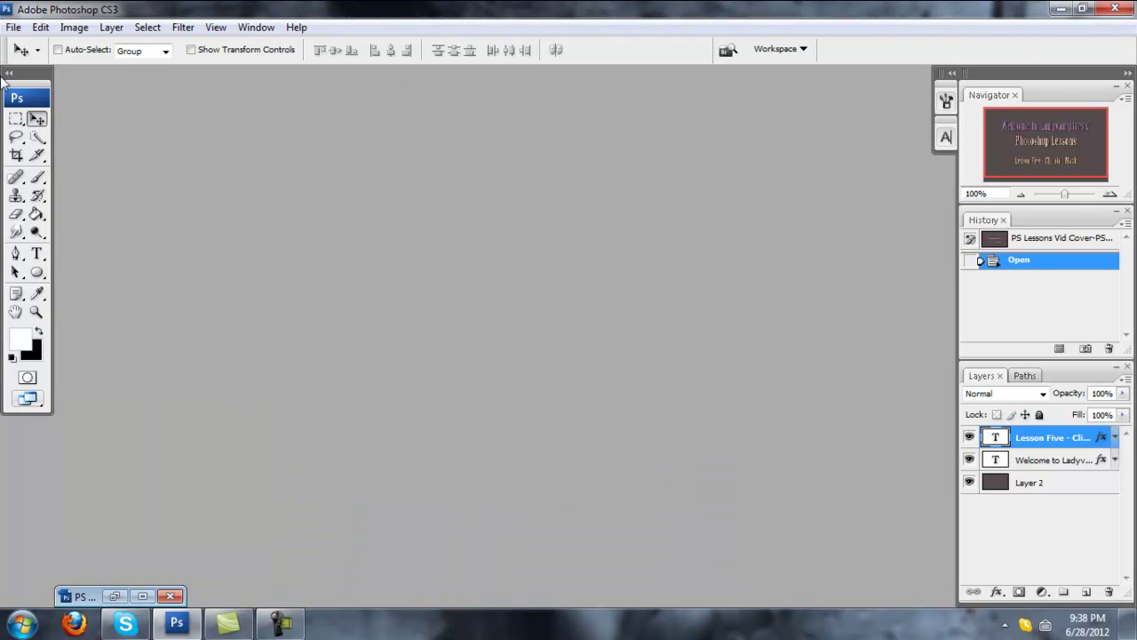
Step: Start opening a file and browse to the PSDs folder inside GFX in the Documents library
left_click(14, 27)
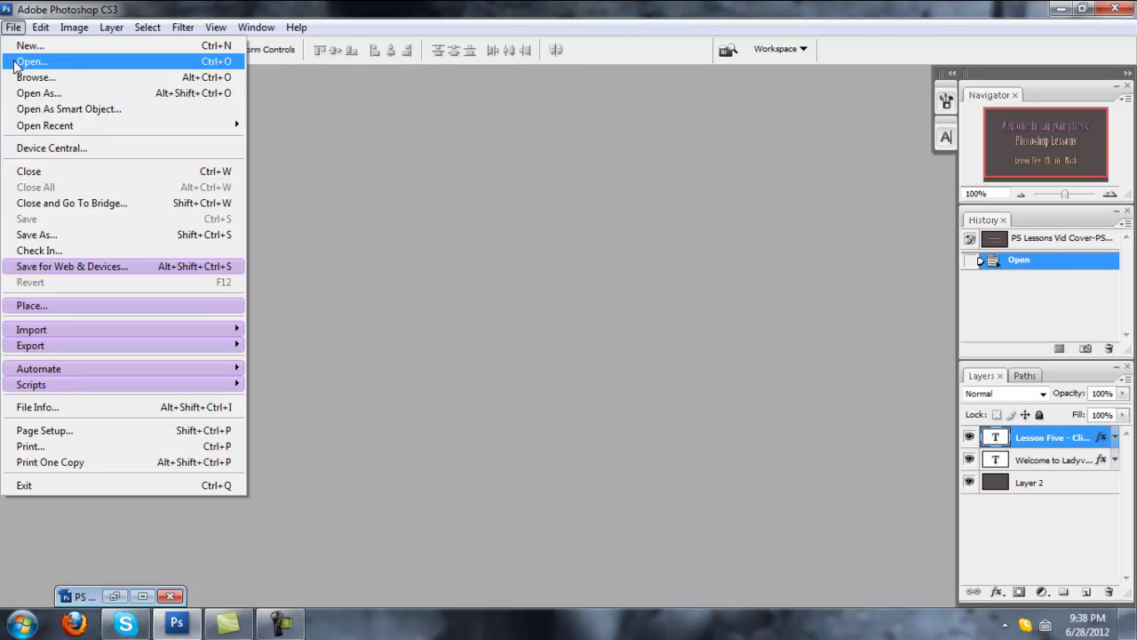
left_click(15, 64)
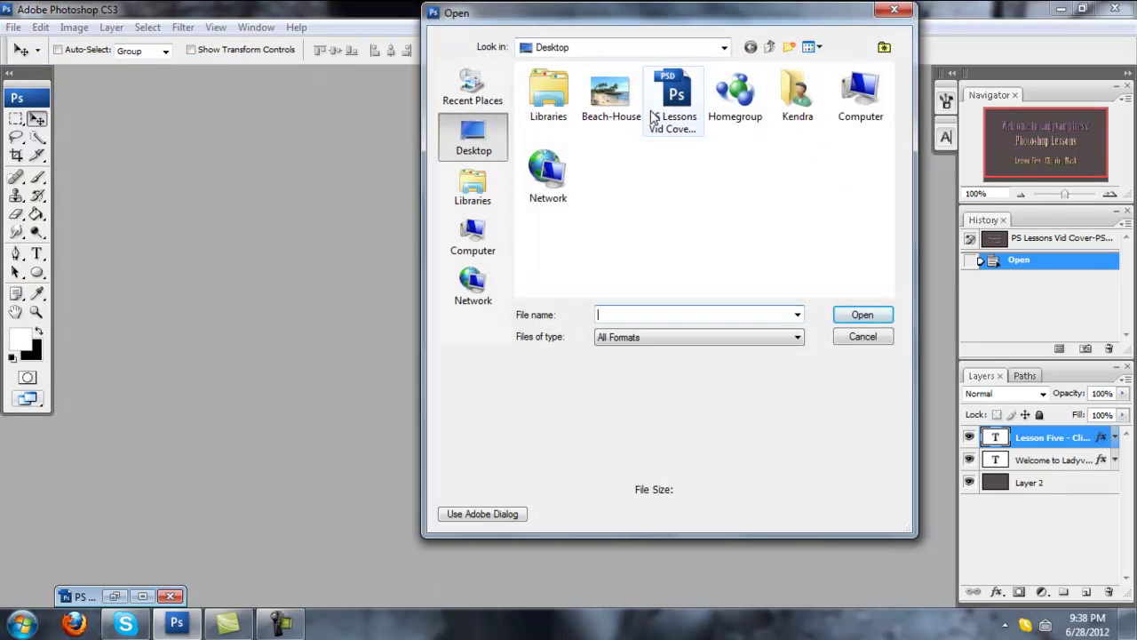
left_click(479, 201)
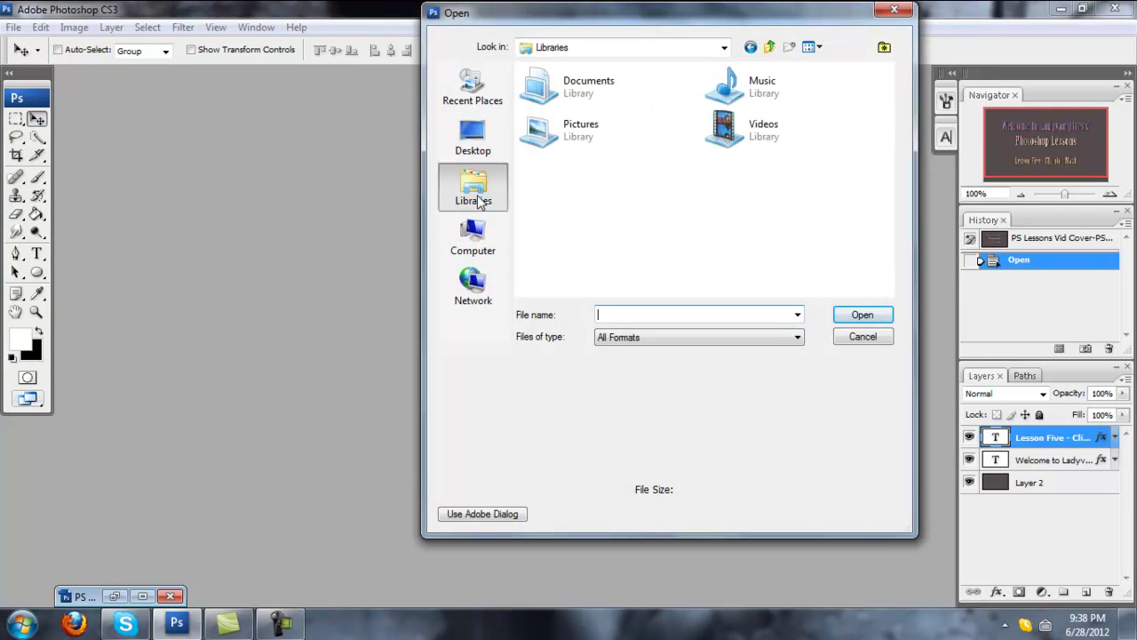
double_click(577, 84)
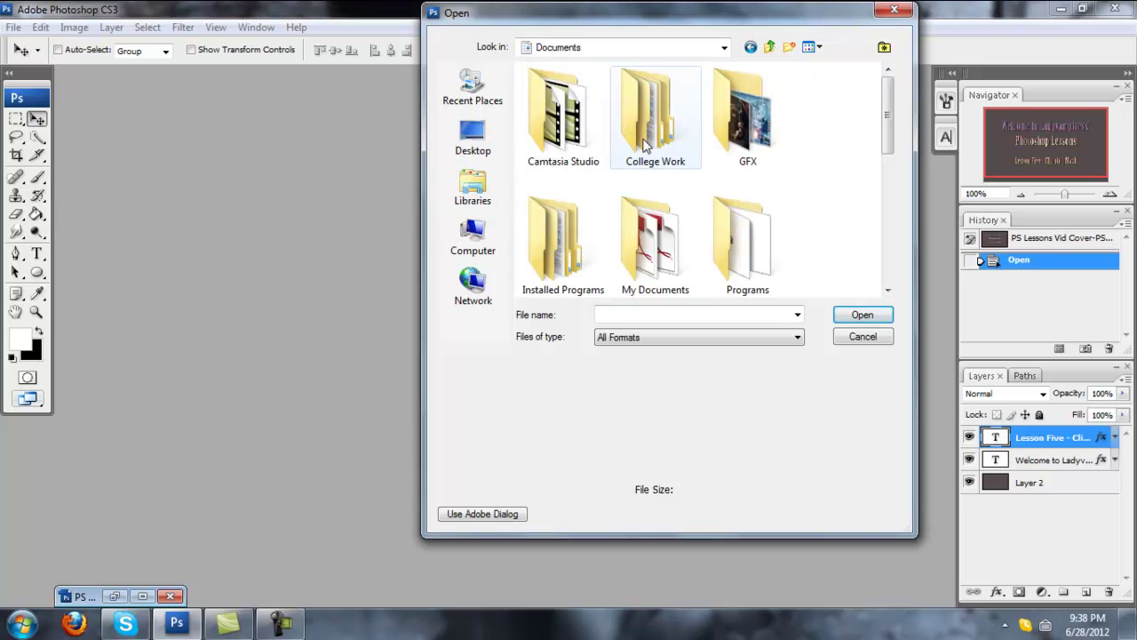
double_click(754, 141)
left_click(672, 240)
scroll(671, 235, "down", 2)
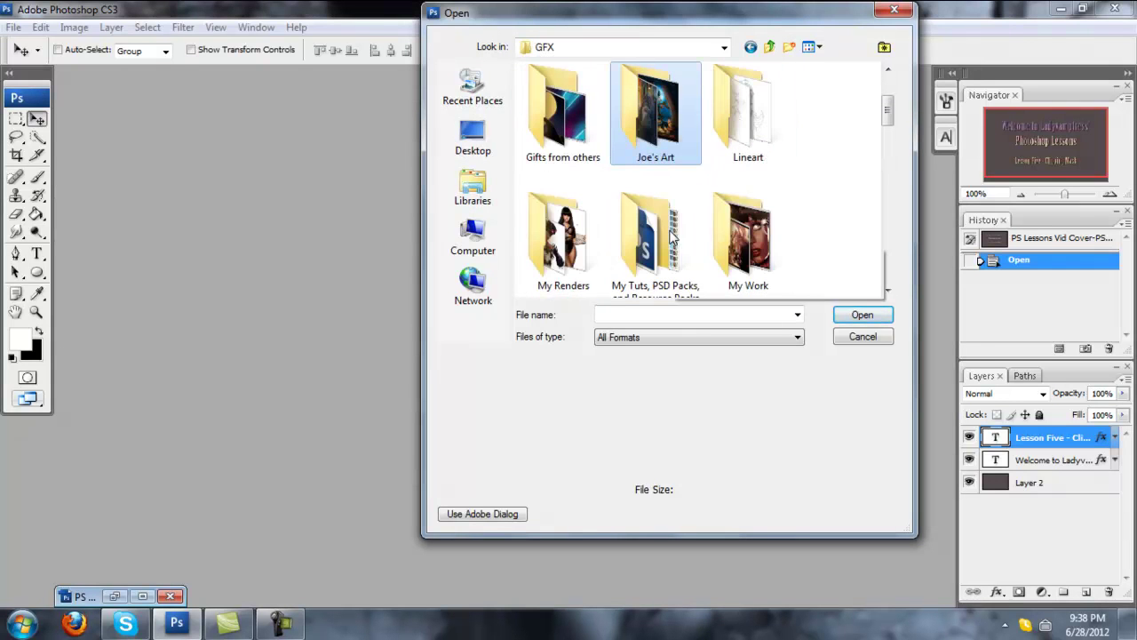
scroll(672, 238, "down", 1)
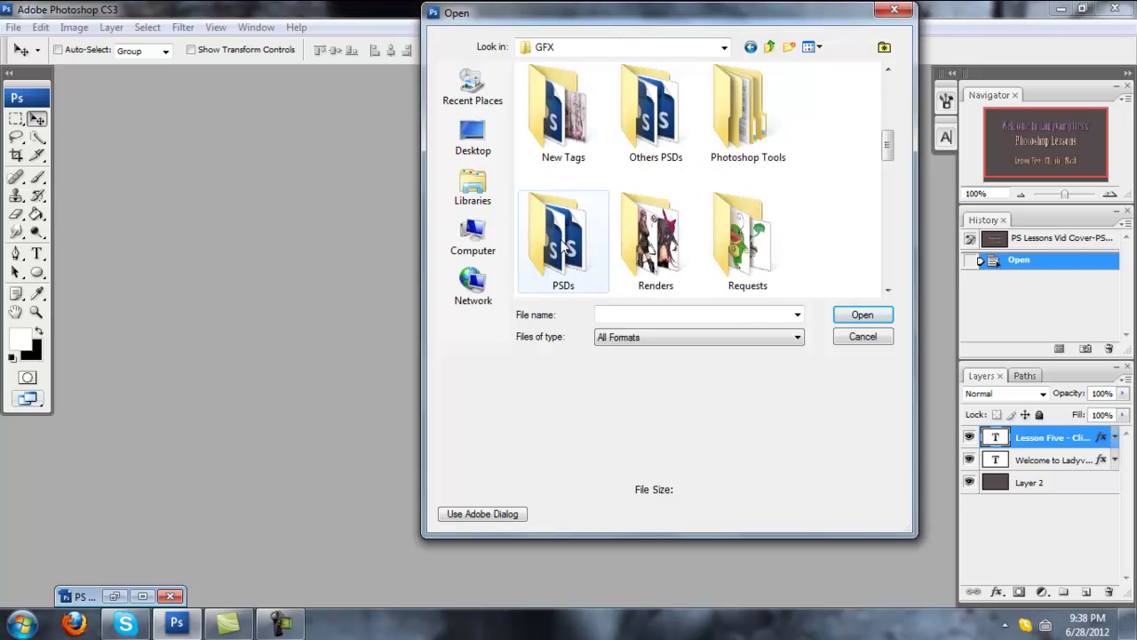
double_click(564, 247)
Step: Examine the previews of the files in the PSDs folder one by one, through Playfully Shy-PSD, for examples that use clipping masks
left_click(559, 126)
key("Right")
key("Right")
key("Down")
key("Left")
key("Left")
key("Down")
key("Right")
key("Right")
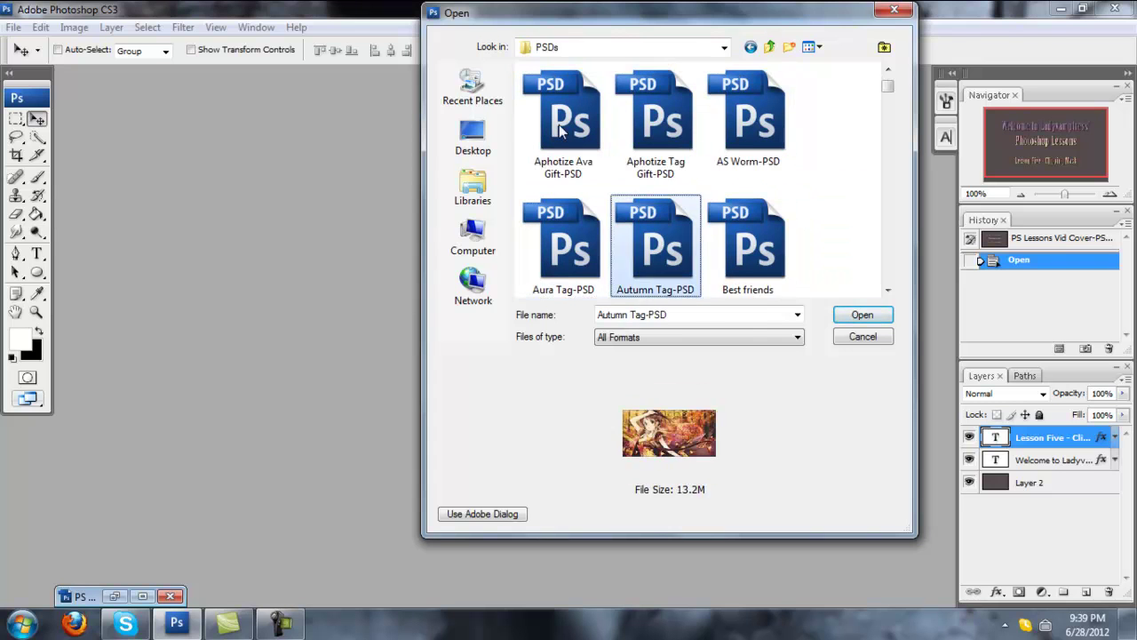
key("Left")
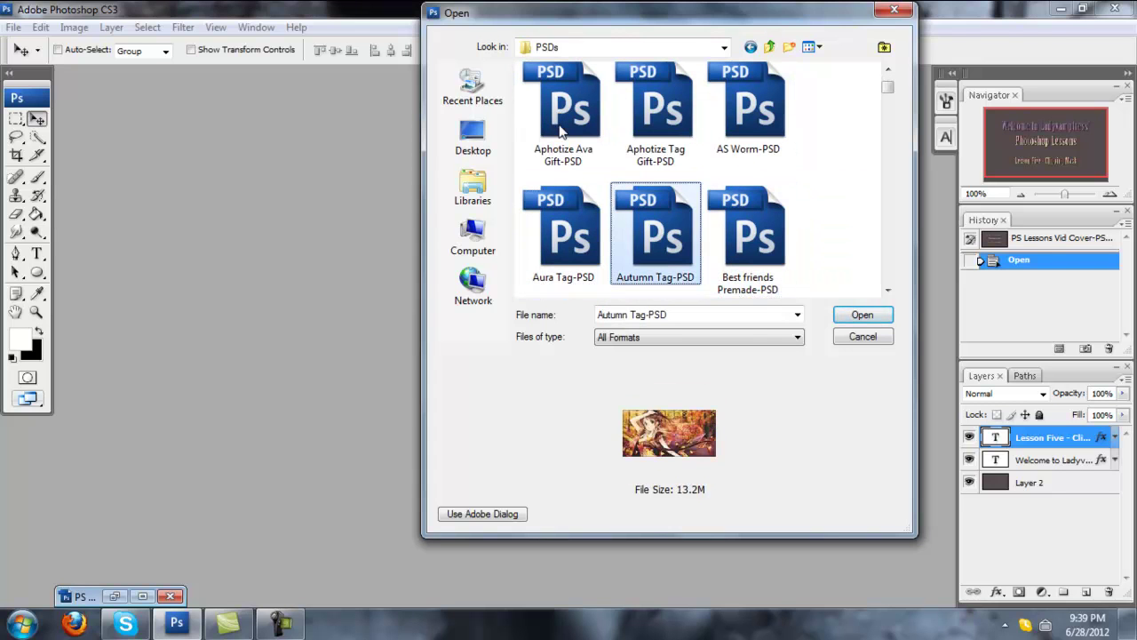
key("Right")
key("Down")
key("Left")
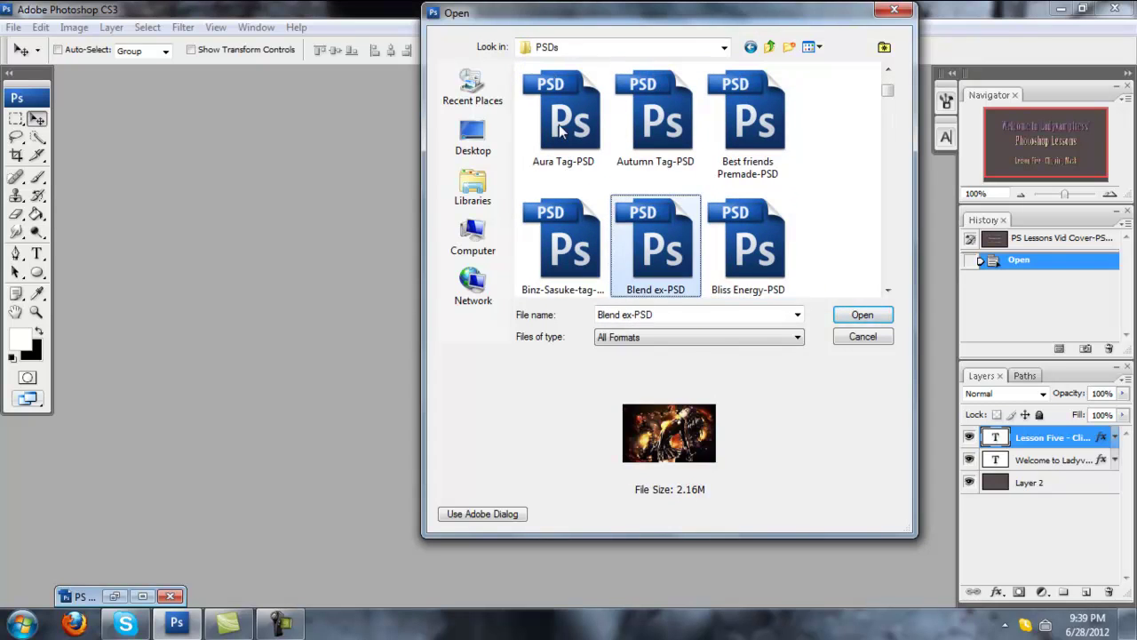
key("Left")
key("Down")
key("Right")
key("Right")
key("Down")
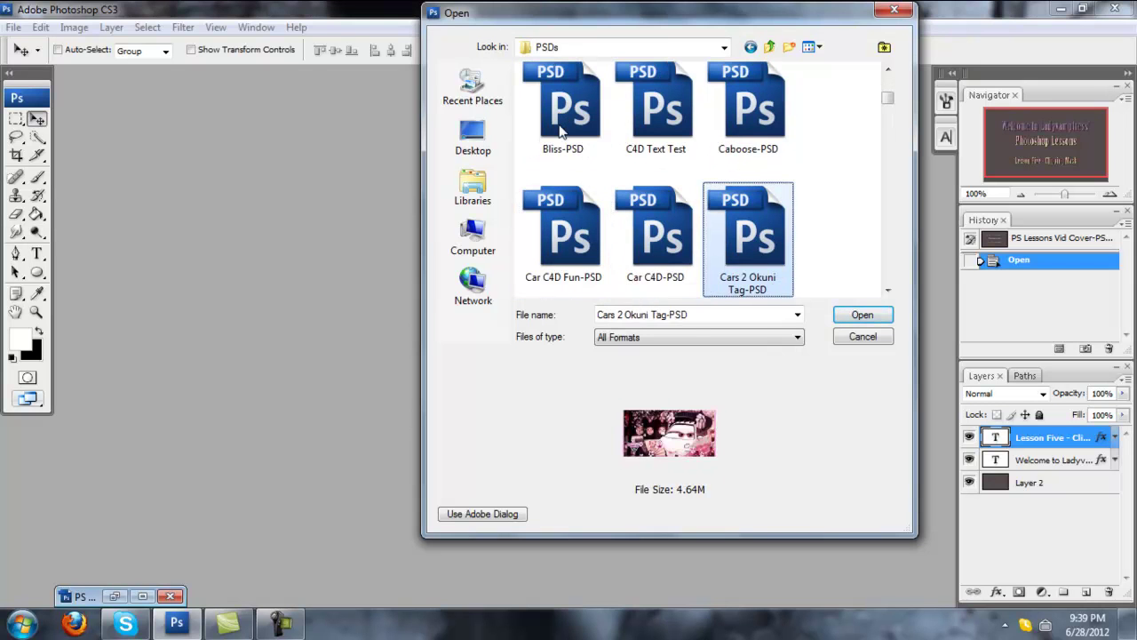
key("Left")
key("Left")
key("Down")
key("Right")
key("Right")
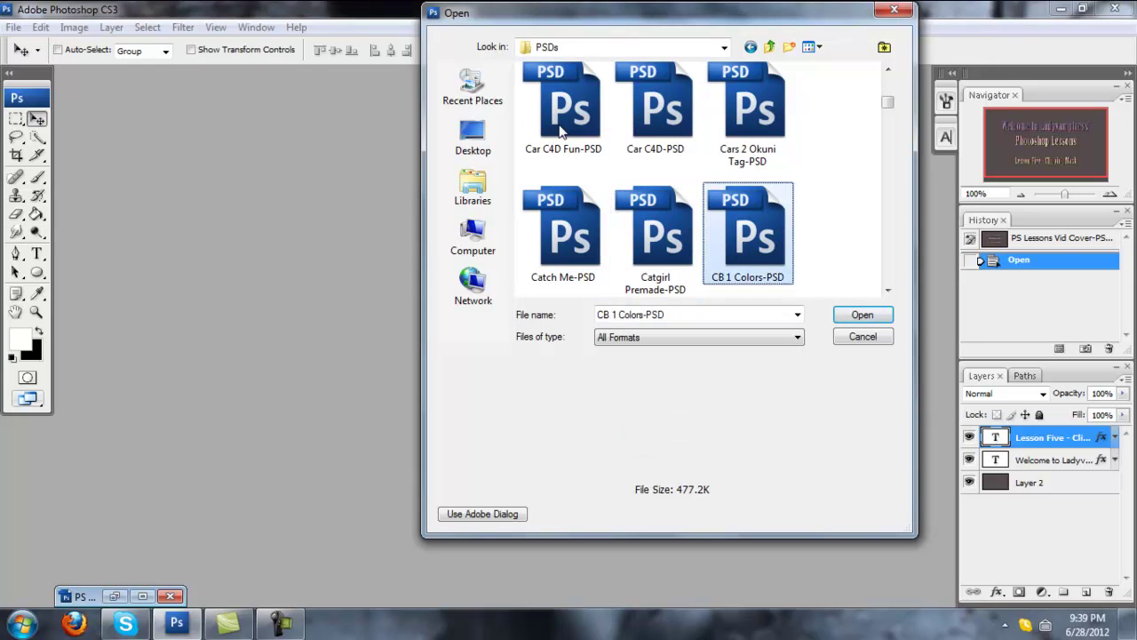
key("Left")
key("Right")
key("Down")
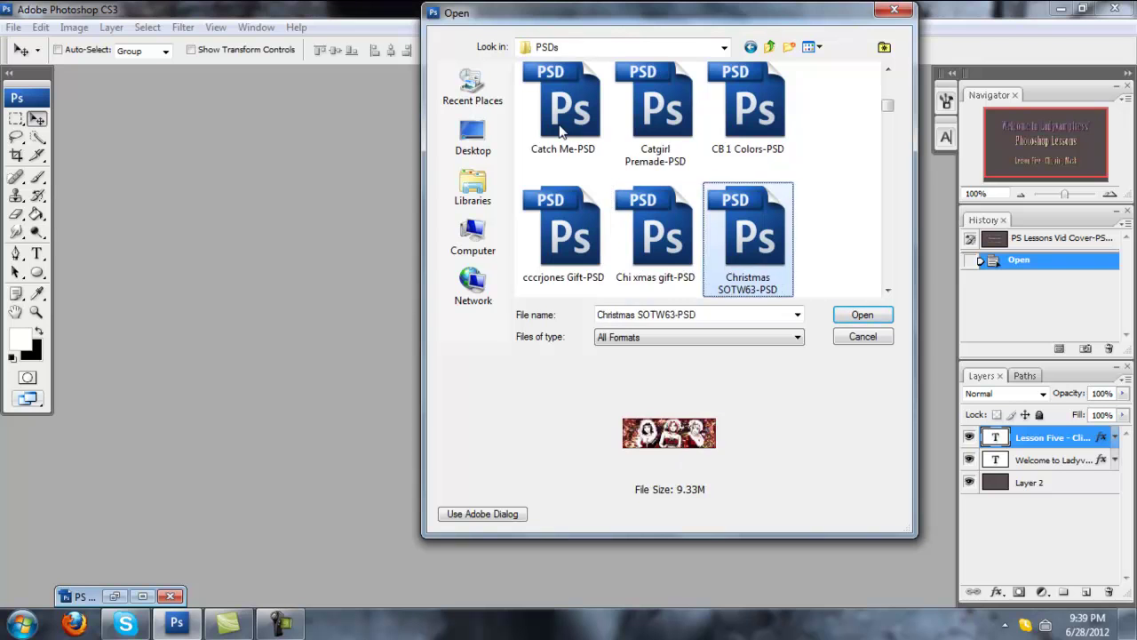
key("Left")
key("Left")
key("Down")
key("Right")
key("Right")
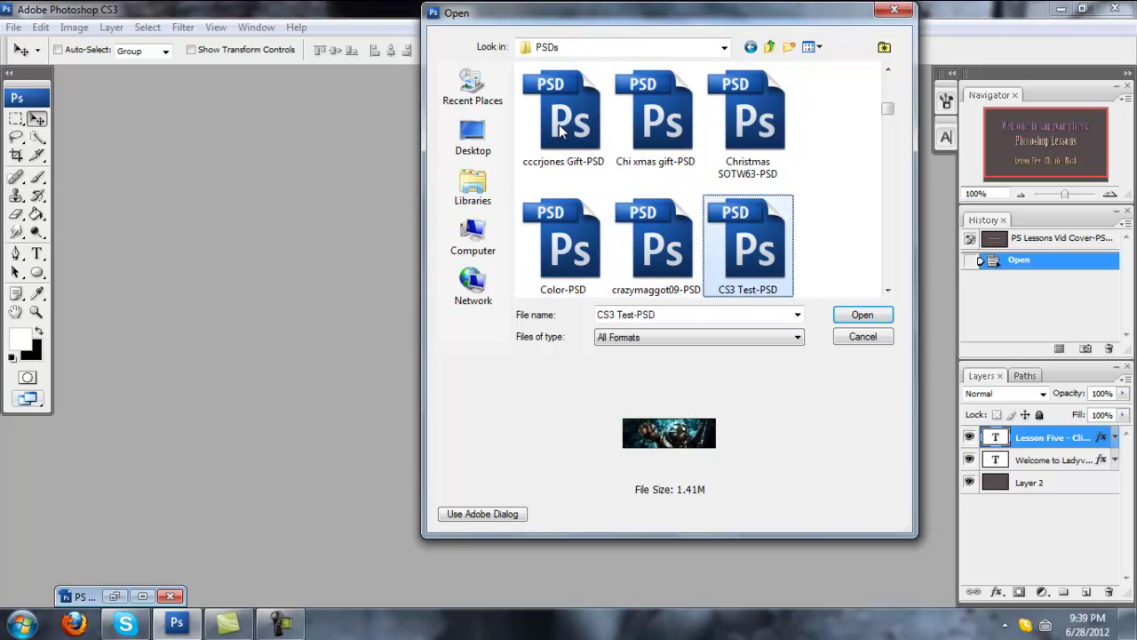
key("Down")
key("Left")
key("Left")
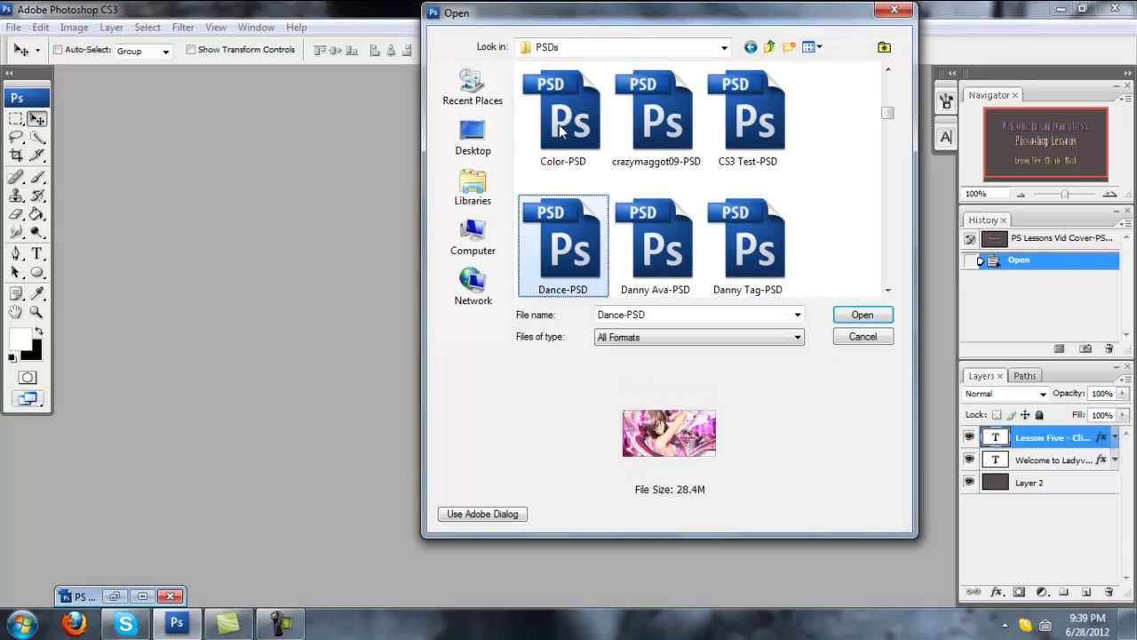
key("Down")
key("Right")
key("Right")
key("Down")
key("Left")
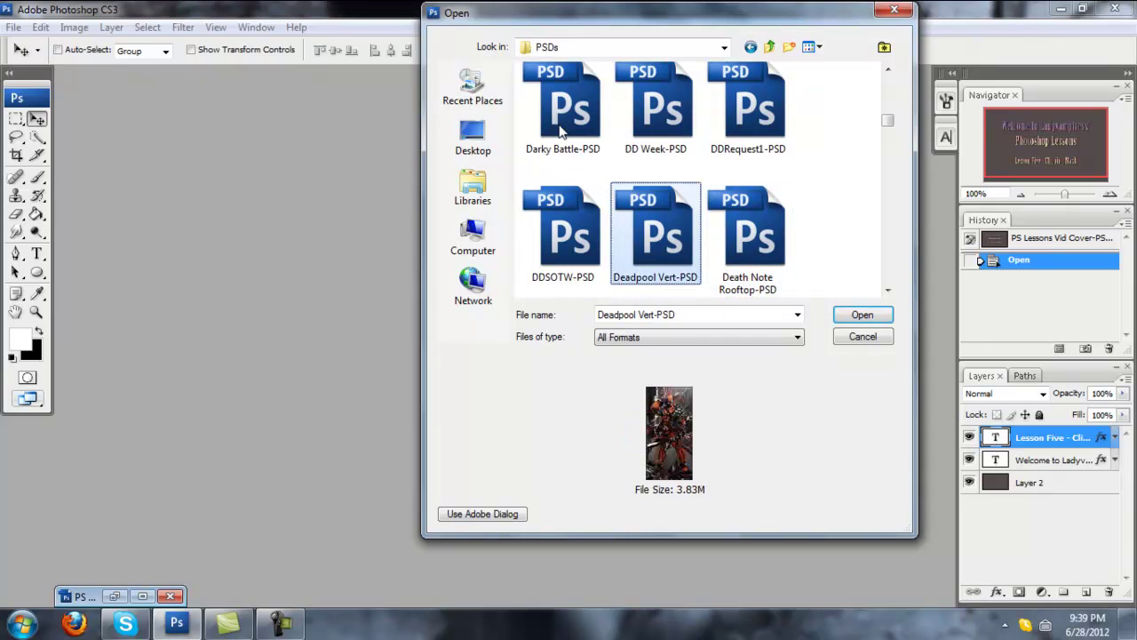
key("Left")
key("Down")
key("Right")
key("Right")
key("Down")
key("Left")
key("Left")
key("Down")
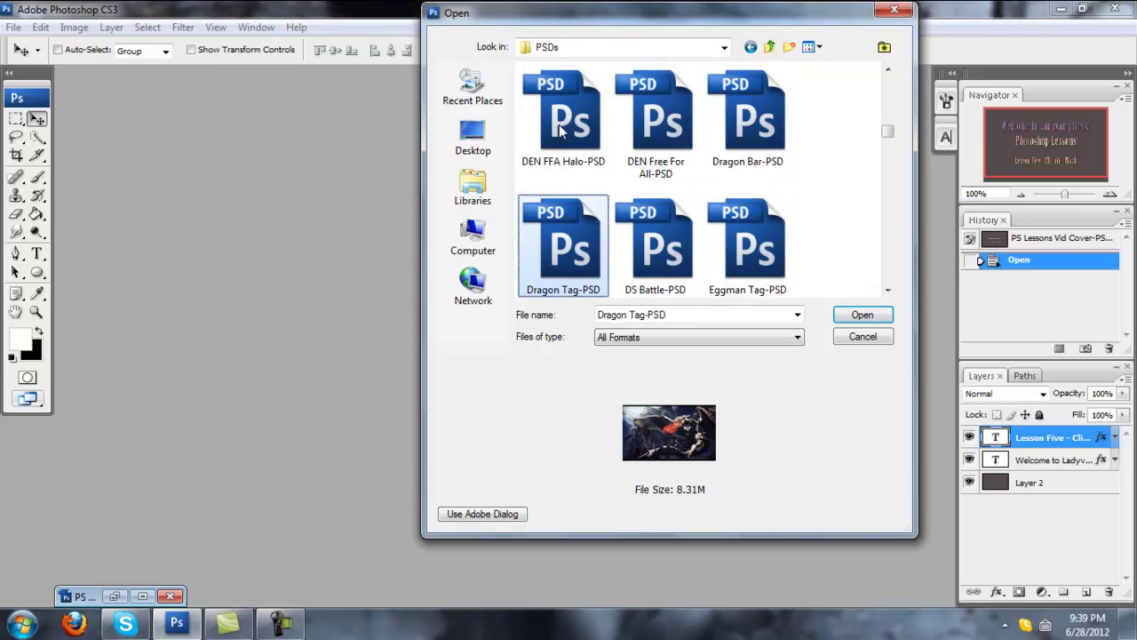
key("Right")
key("Right")
key("Down")
key("Left")
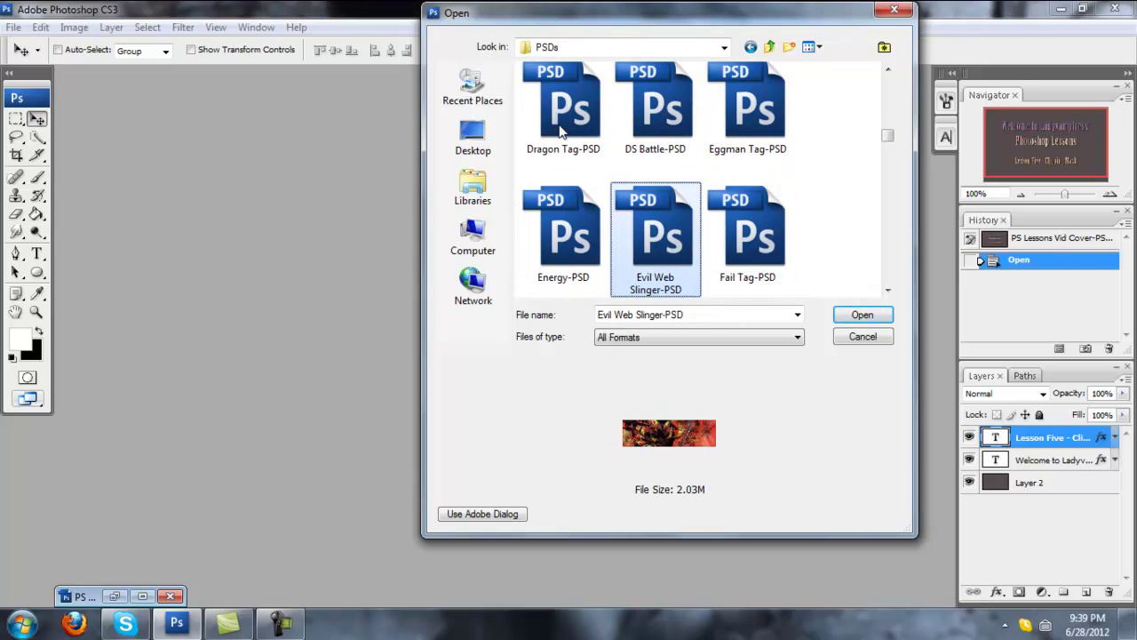
key("Left")
key("Down")
key("Right")
key("Left")
key("Right")
key("Right")
key("Down")
key("Left")
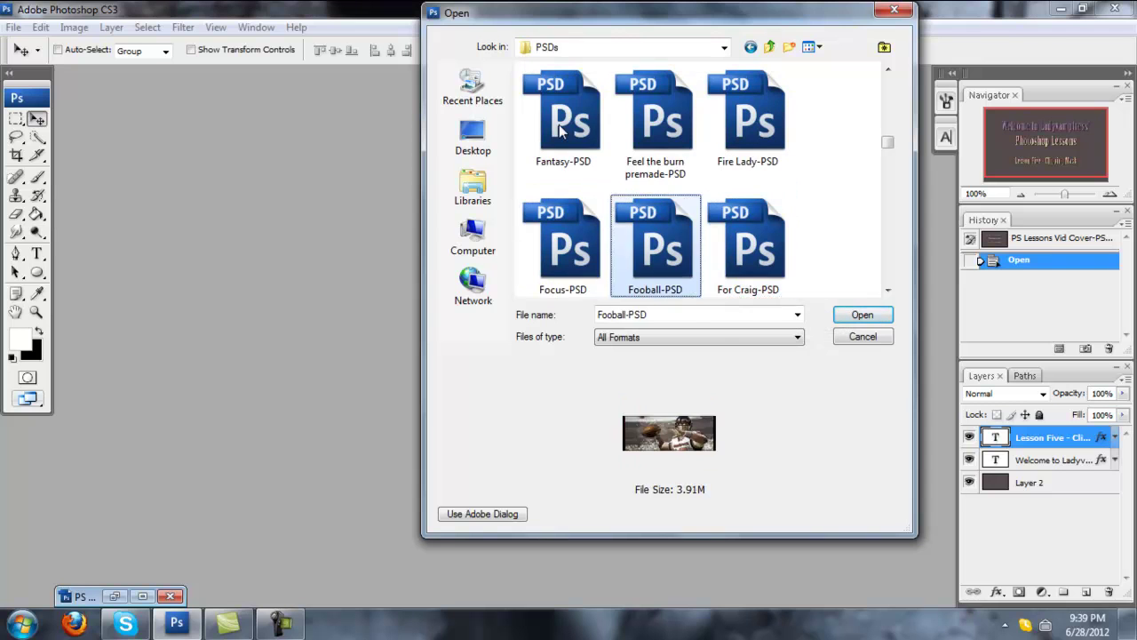
key("Left")
key("Down")
key("Right")
key("Right")
key("Left")
key("Down")
key("Right")
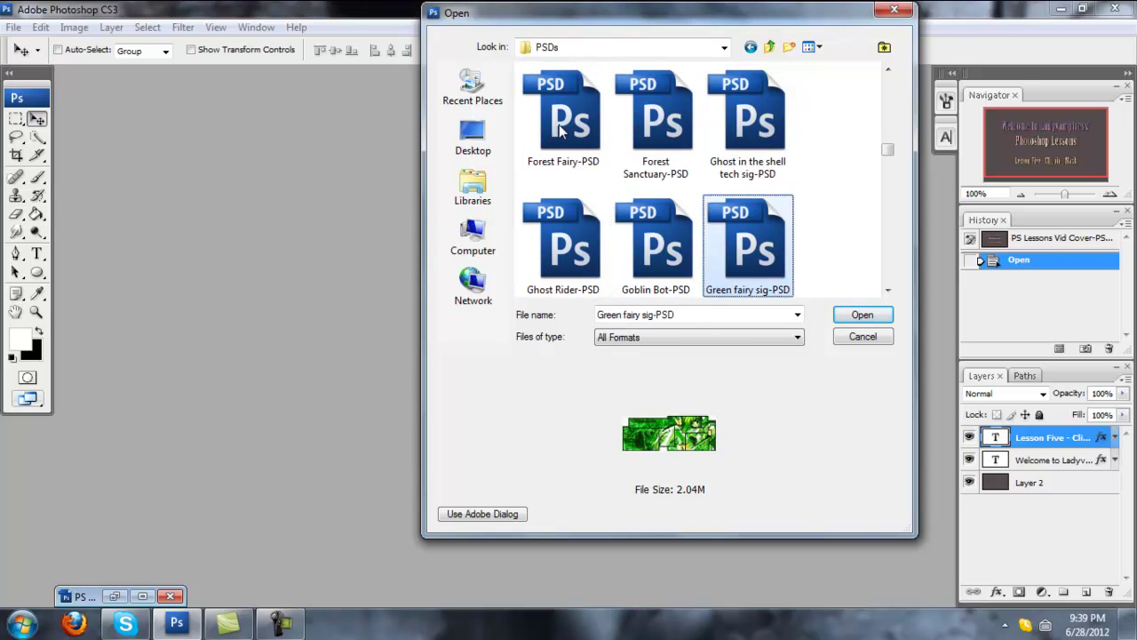
key("Left")
key("Left")
key("Right")
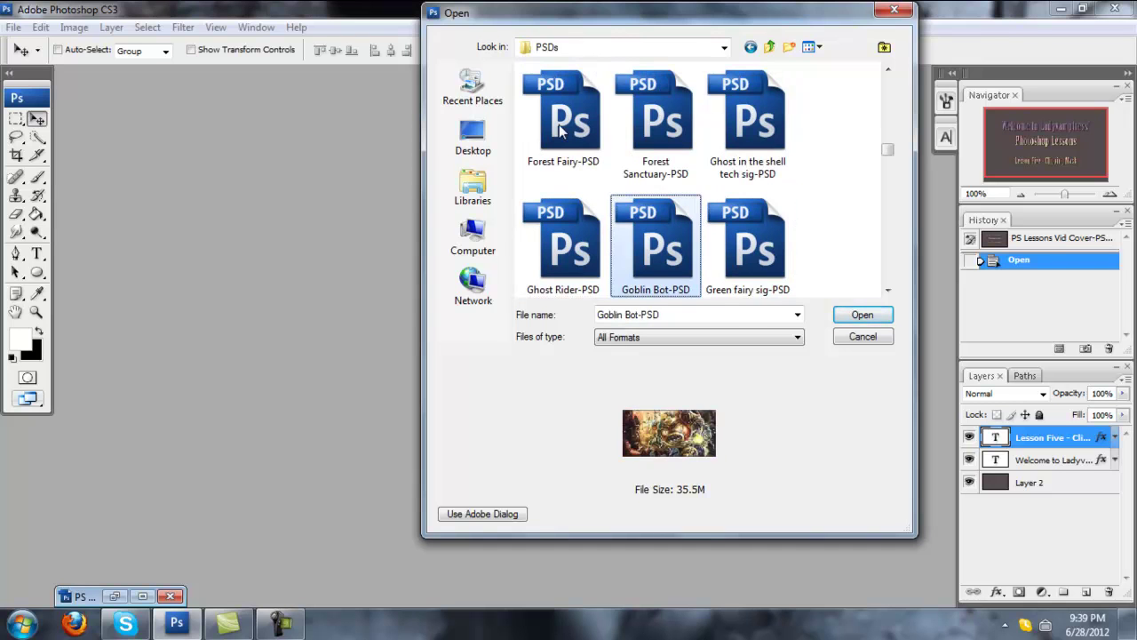
key("Left")
key("Down")
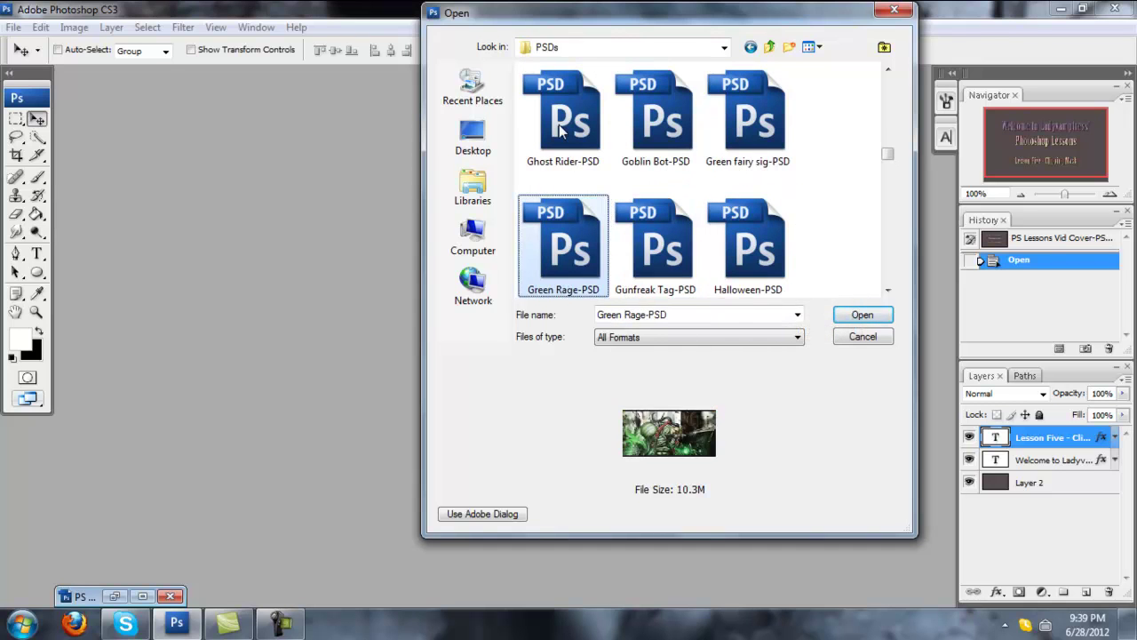
key("Right")
key("Right")
key("Down")
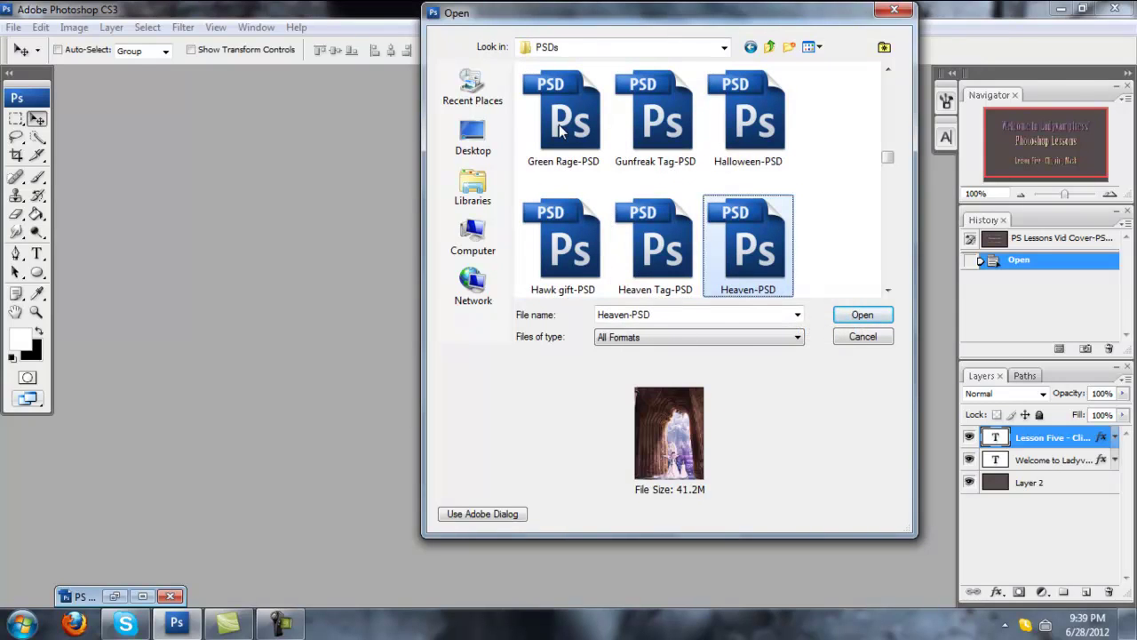
key("Left")
key("Left")
key("Down")
key("Right")
key("Right")
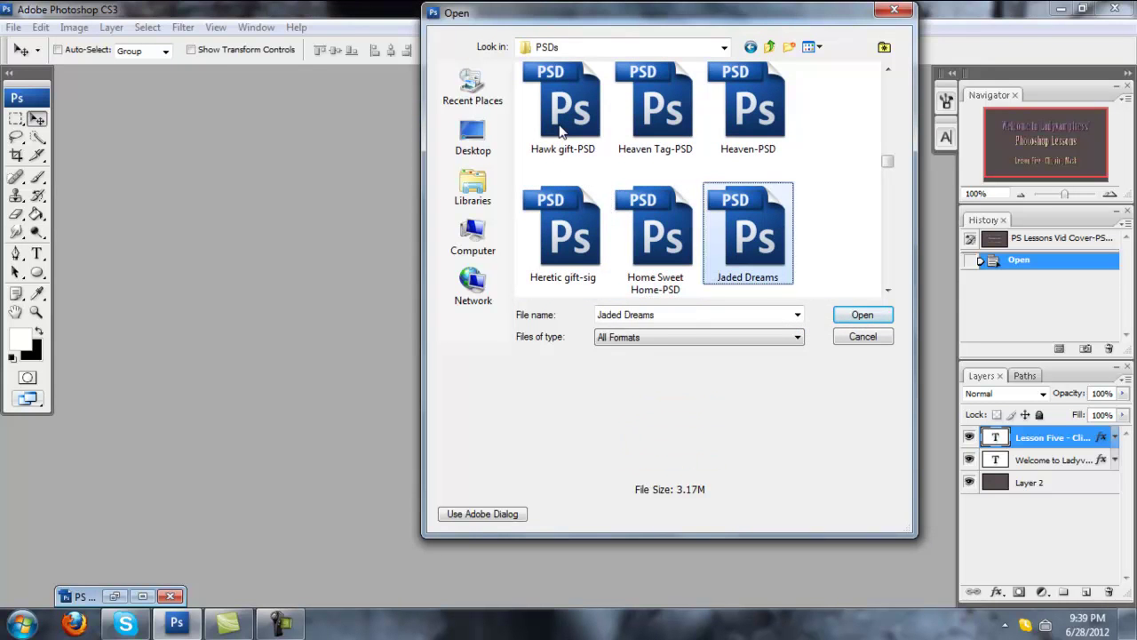
key("Down")
key("Left")
key("Left")
key("Down")
key("Right")
key("Right")
key("Down")
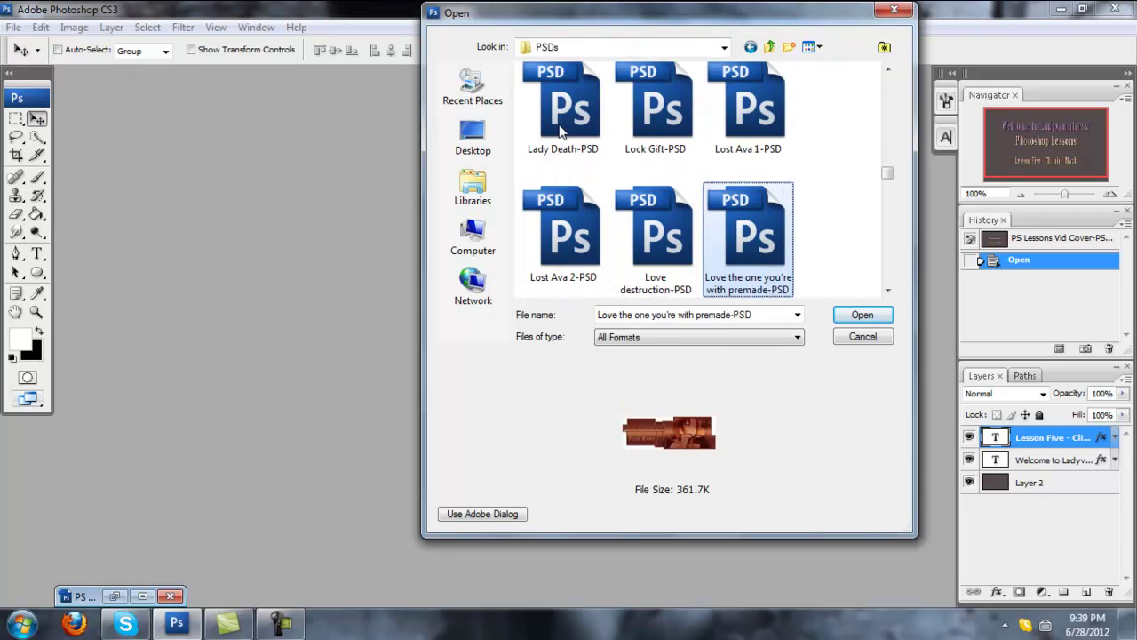
key("Left")
key("Left")
key("Down")
key("Right")
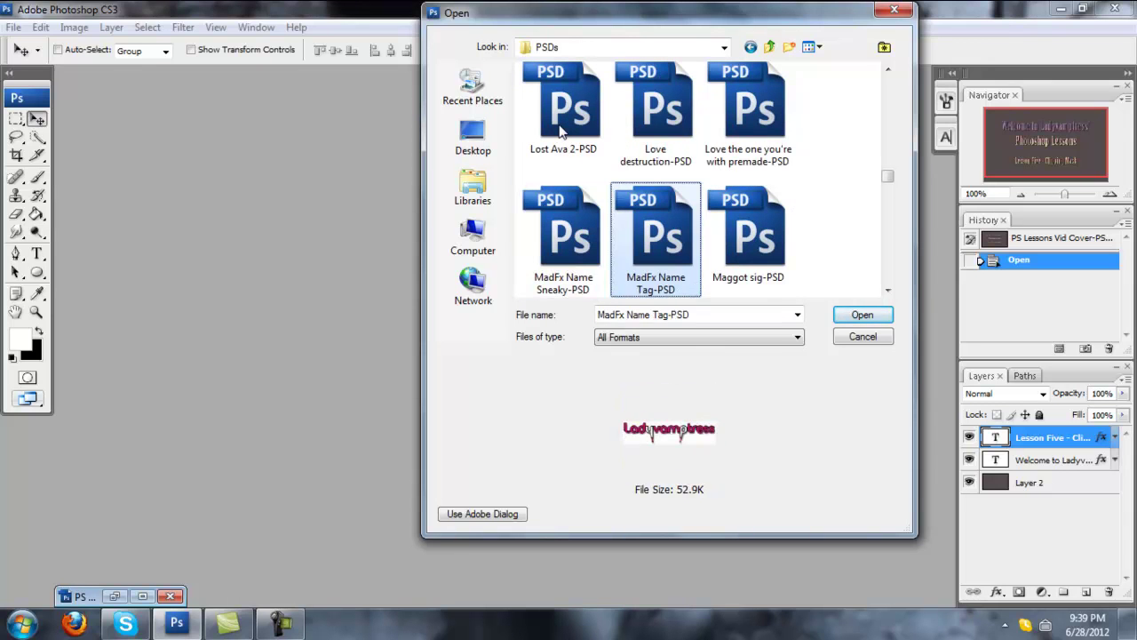
key("Right")
key("Down")
key("Left")
key("Left")
key("Down")
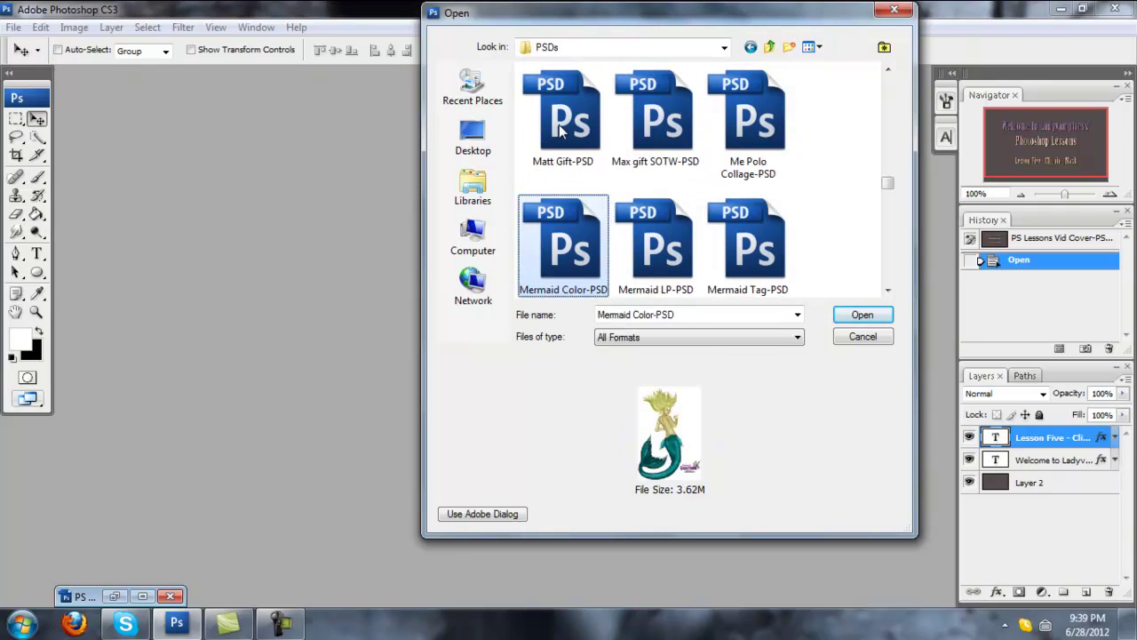
key("Right")
key("Right")
key("Down")
key("Left")
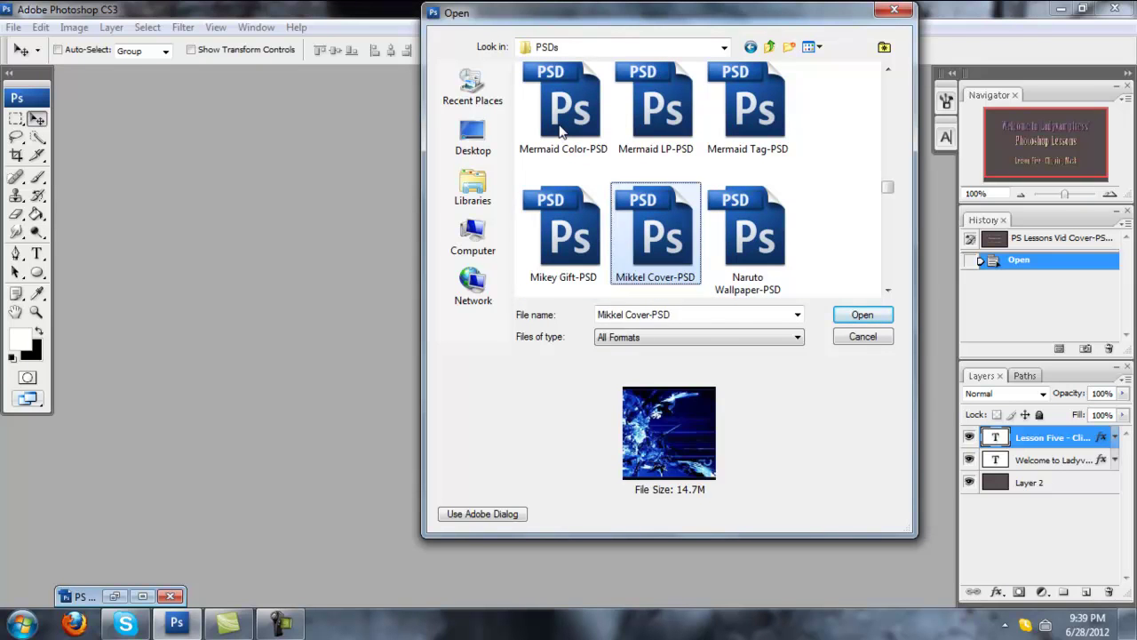
key("Left")
key("Down")
key("Right")
key("Right")
key("Down")
key("Left")
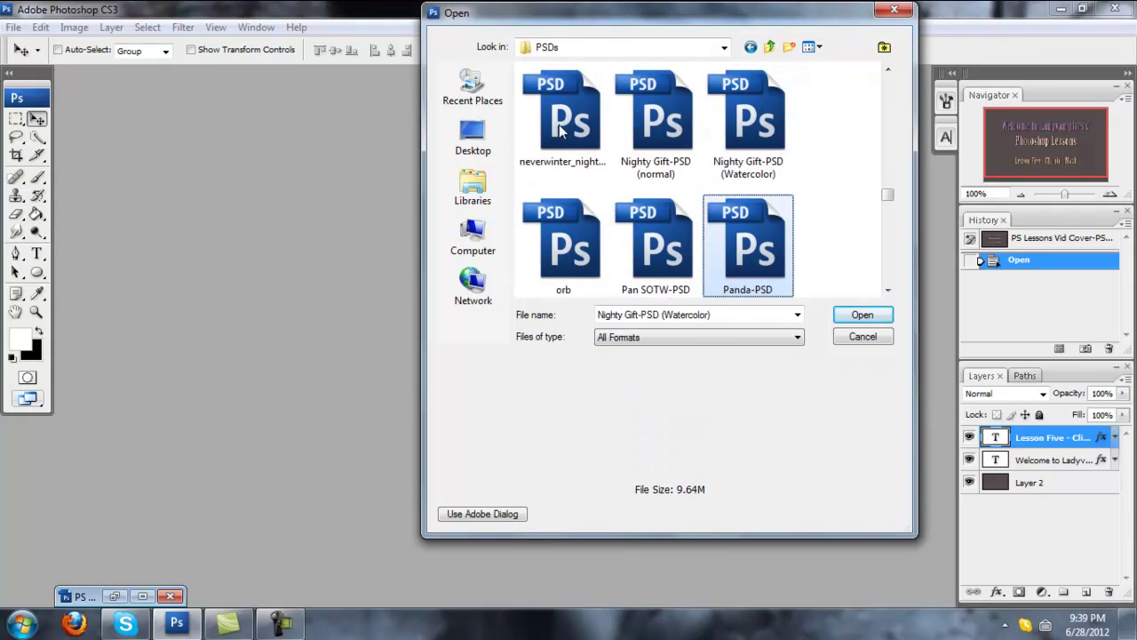
key("Left")
key("Down")
key("Right")
key("Right")
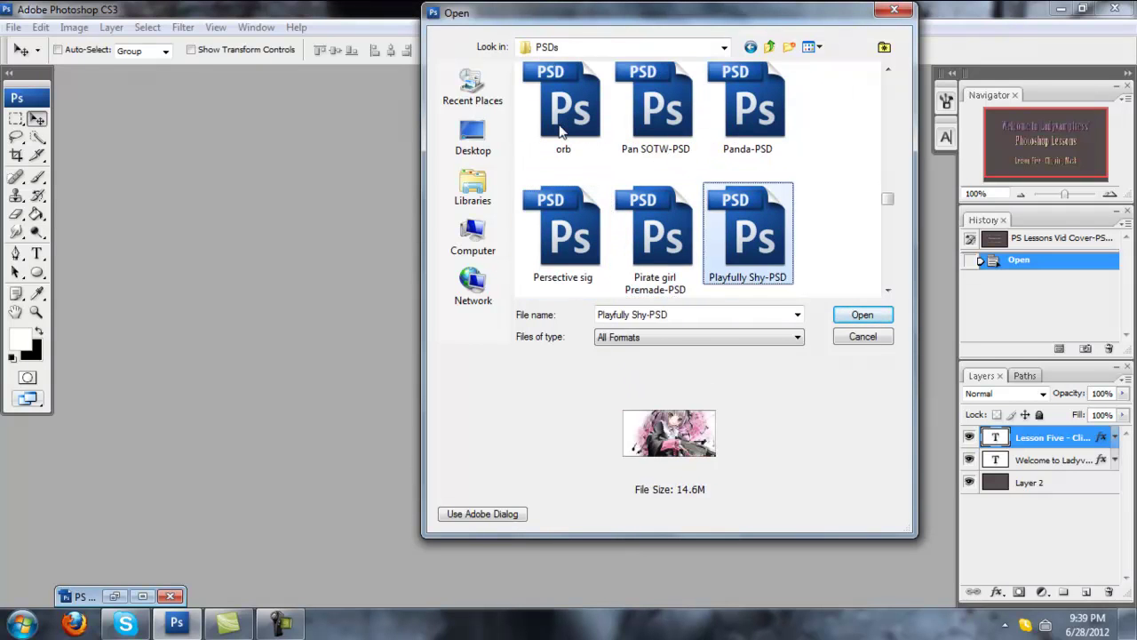
Step: Open Autumn Tag-PSD, Binz-Sasuke-tag-PSD and Goblin Bot-PSD together from the PSDs folder, accepting the missing-fonts warning
scroll(676, 160, "up", 10)
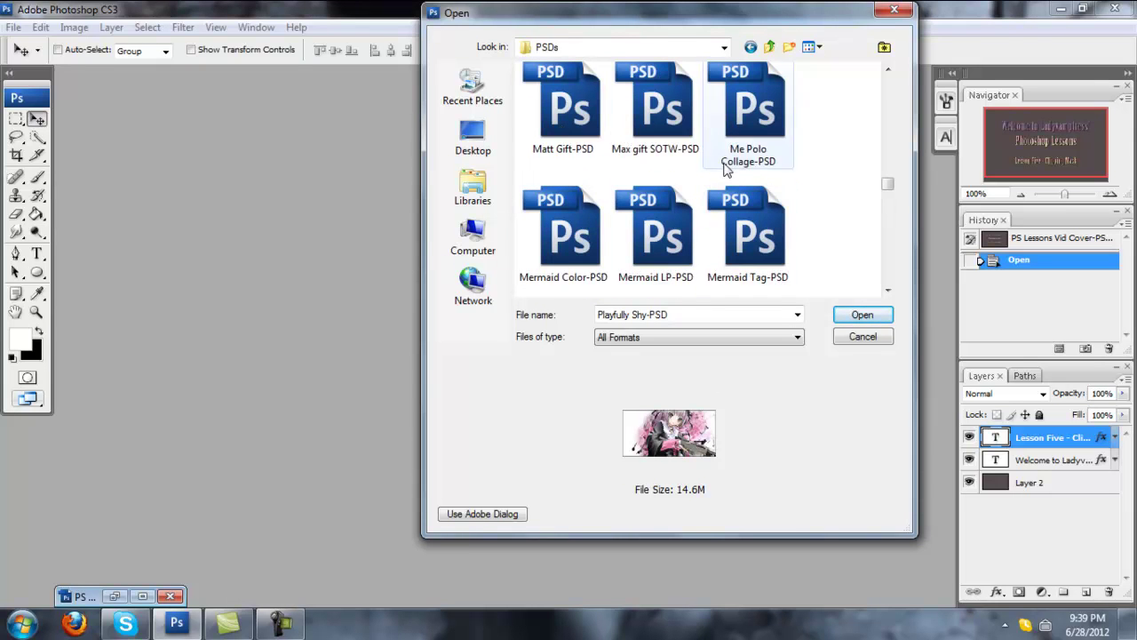
scroll(727, 172, "up", 10)
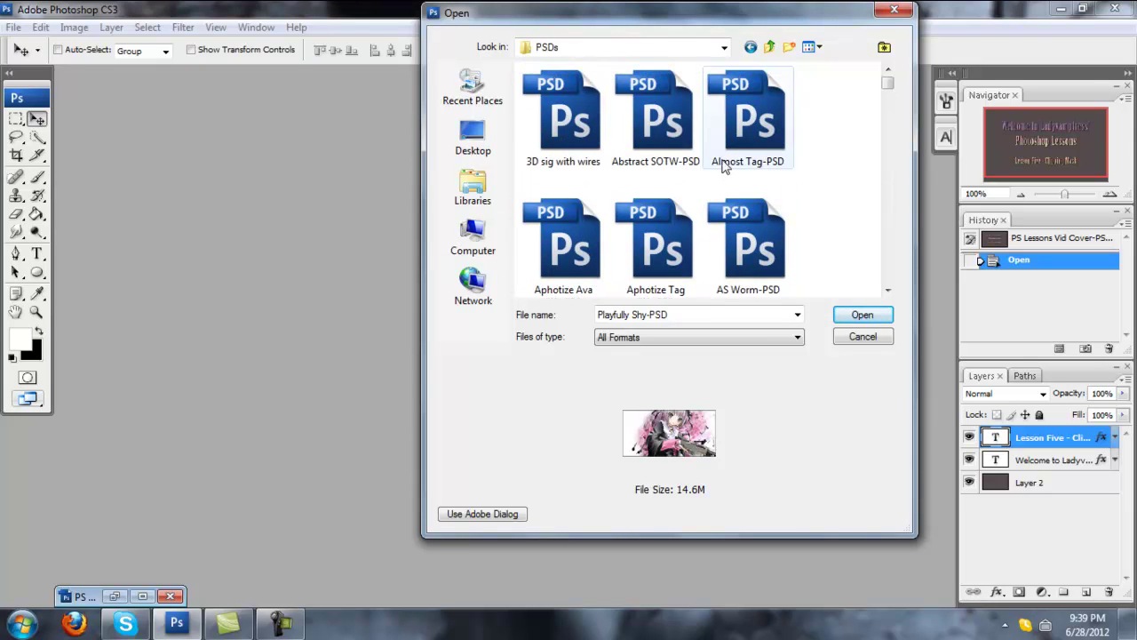
scroll(720, 165, "down", 1)
left_click(694, 166)
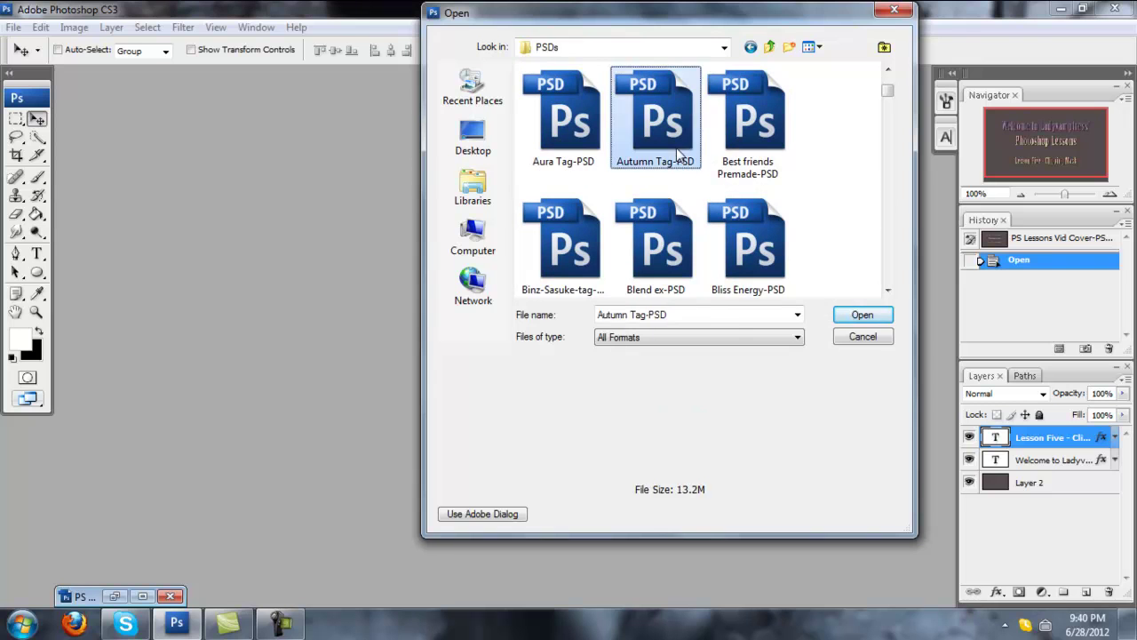
scroll(716, 172, "down", 2)
scroll(716, 171, "up", 1)
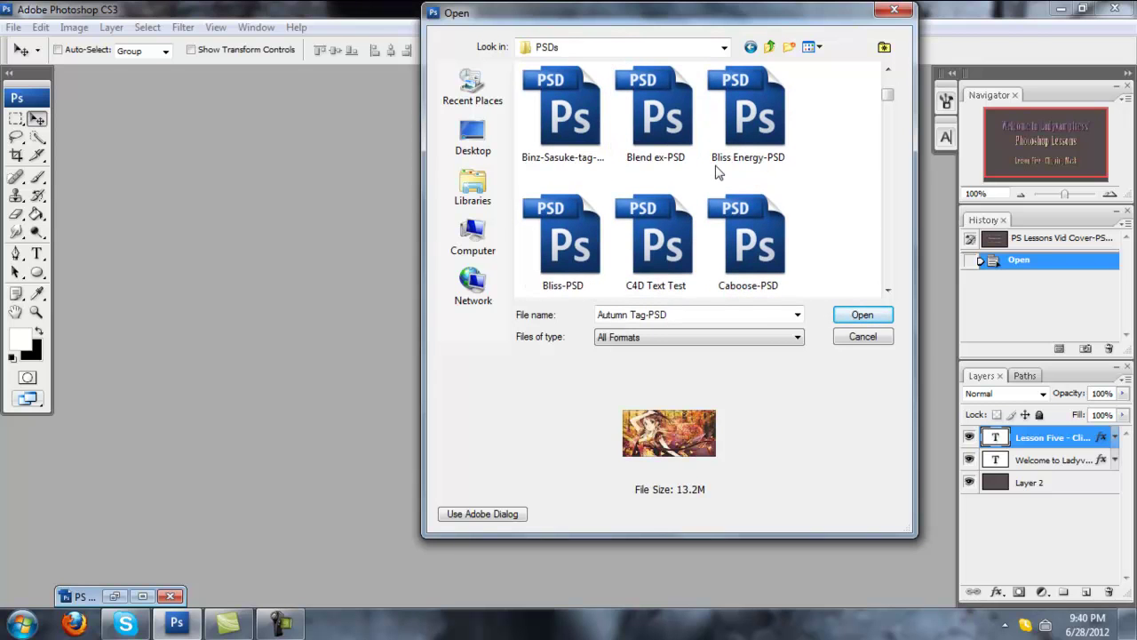
left_click(562, 134, "ctrl")
scroll(655, 160, "down", 5)
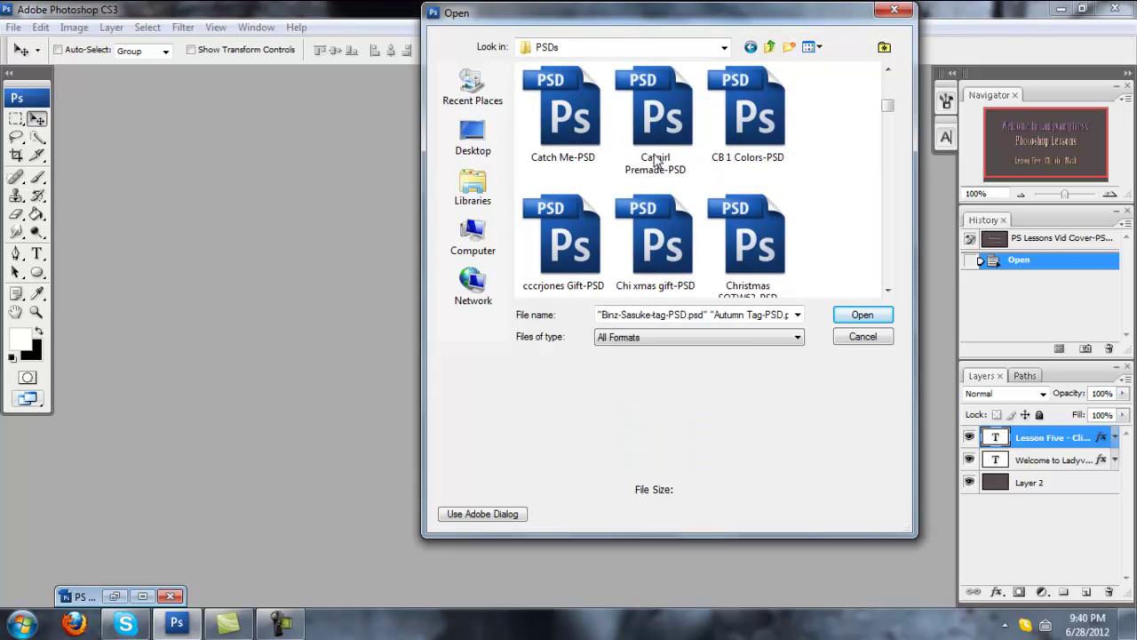
scroll(656, 160, "down", 4)
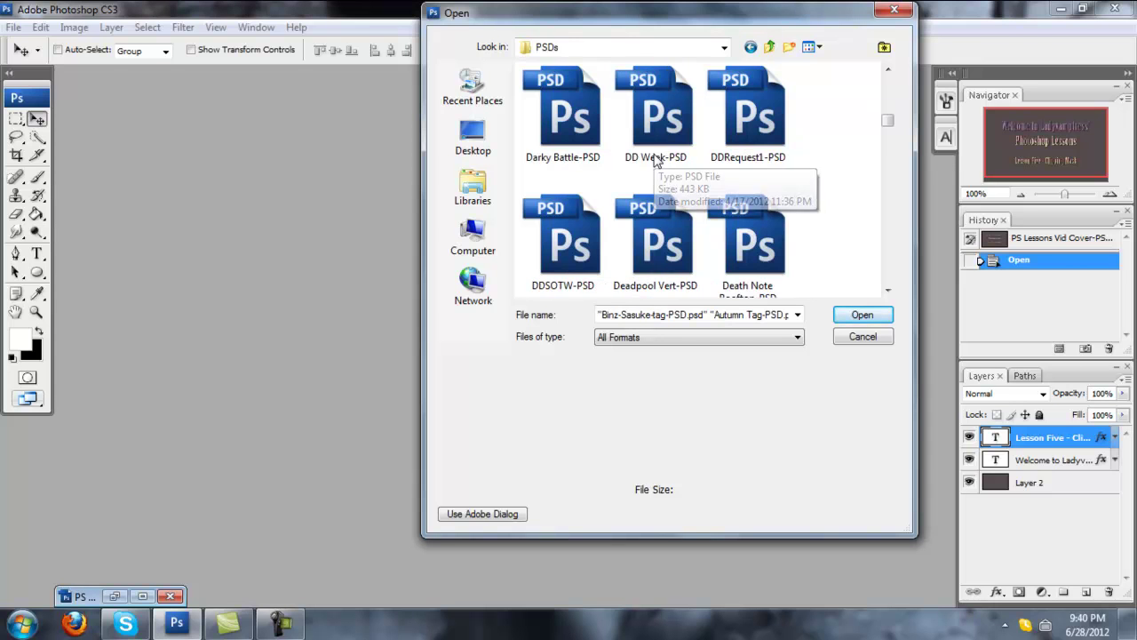
scroll(656, 160, "down", 4)
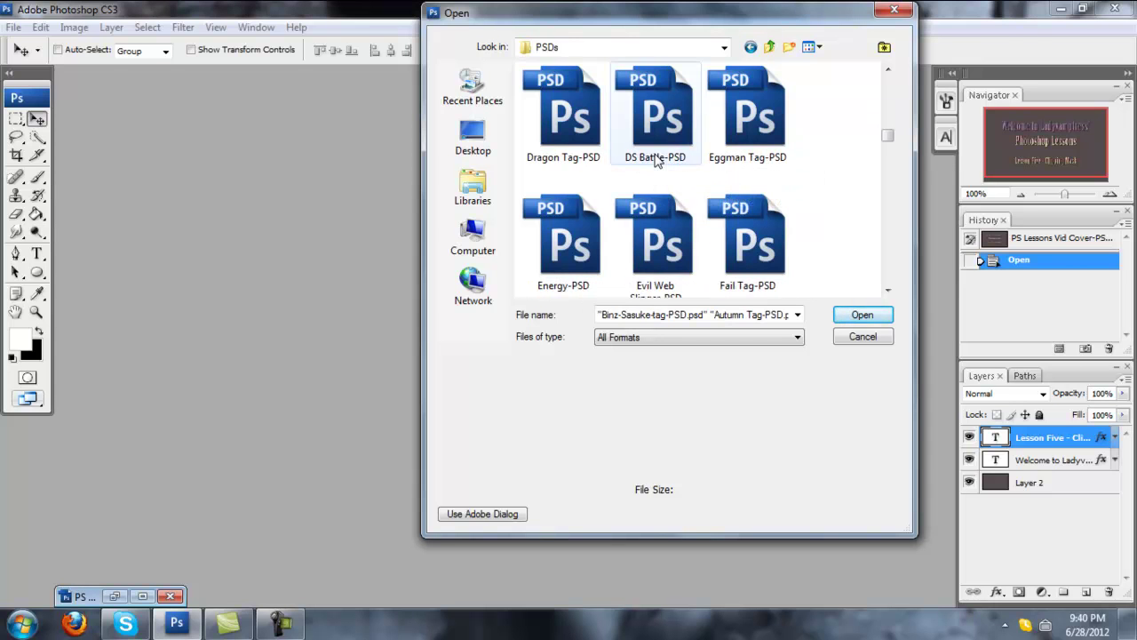
scroll(656, 160, "down", 2)
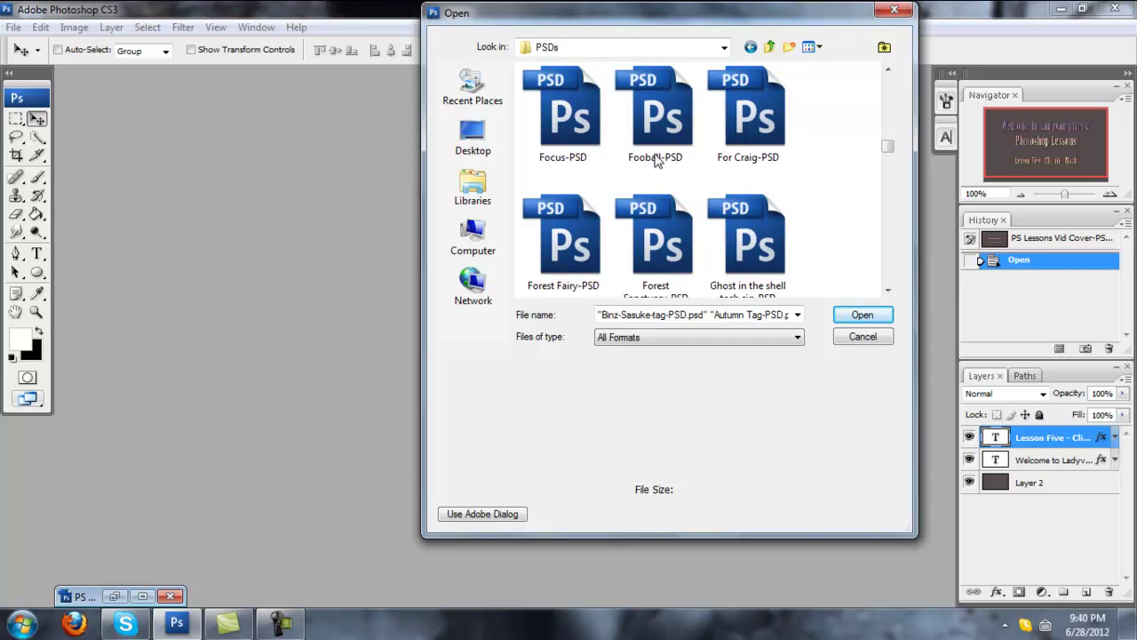
scroll(656, 160, "down", 1)
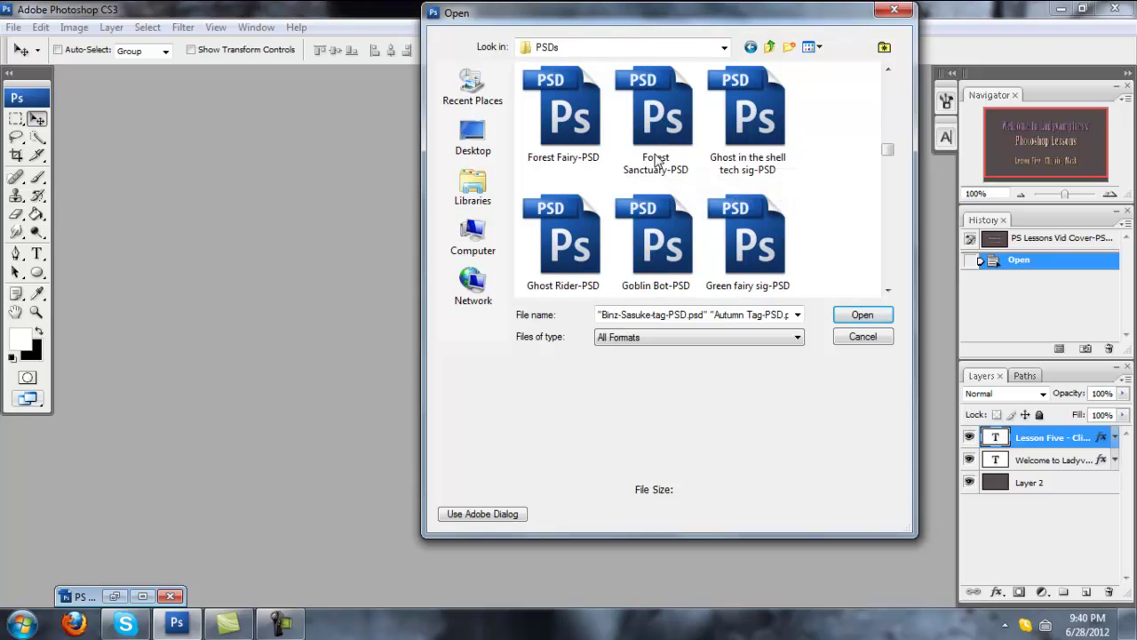
left_click(671, 247, "ctrl")
left_click(858, 316)
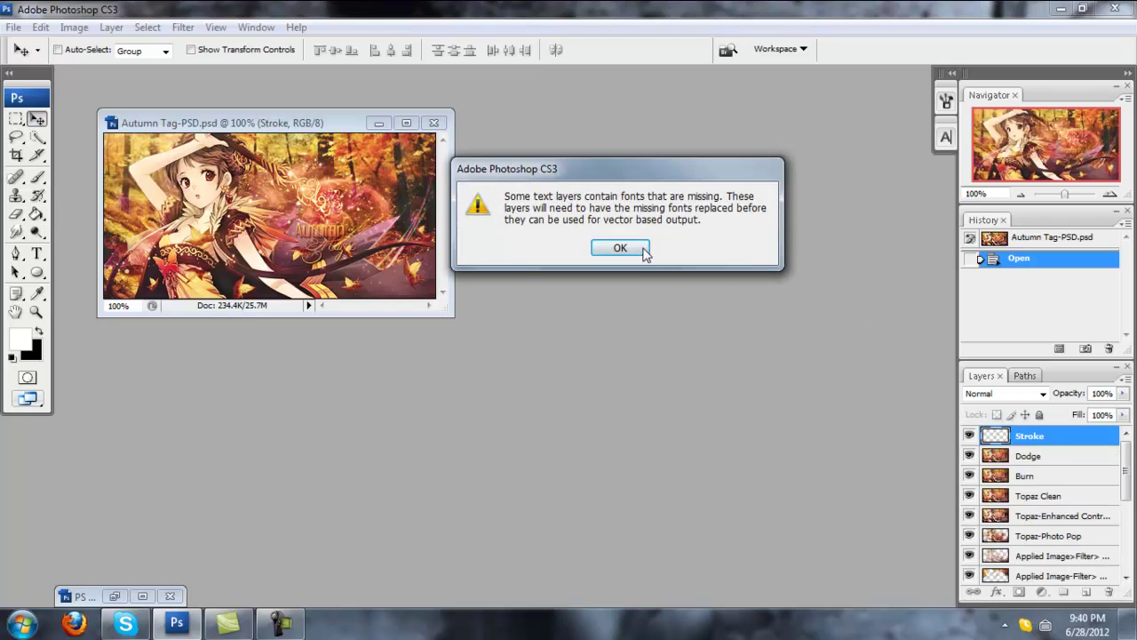
left_click(620, 248)
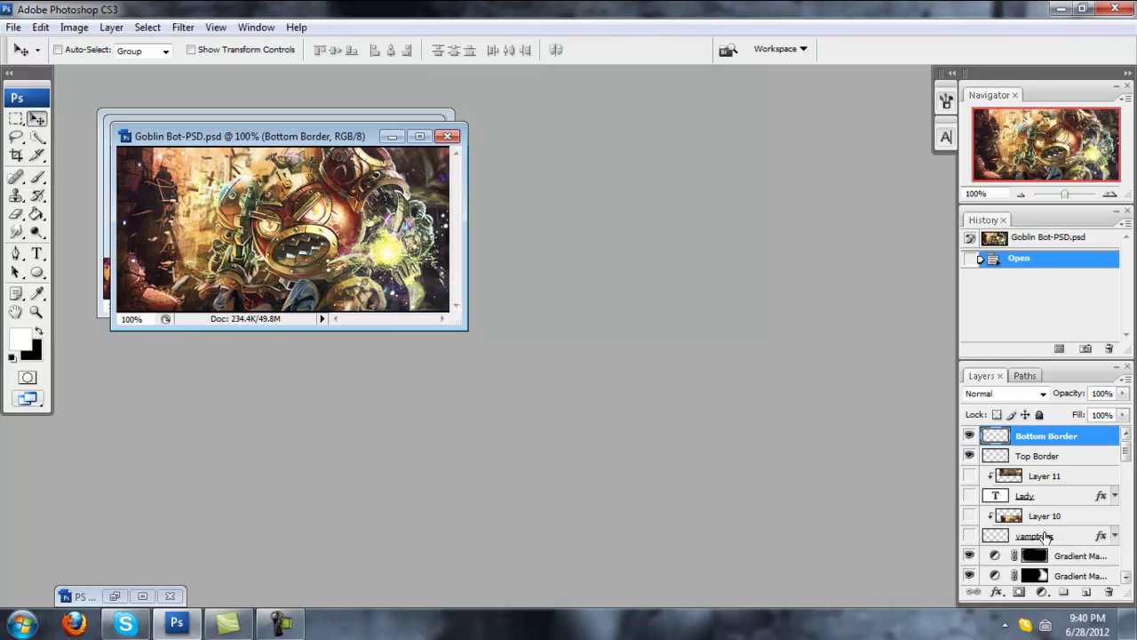
Step: Show the Lady and vamptress text layers in Goblin Bot-PSD, along with their clipped images, Layer 10 and Layer 11
left_click(970, 496)
left_click(969, 535)
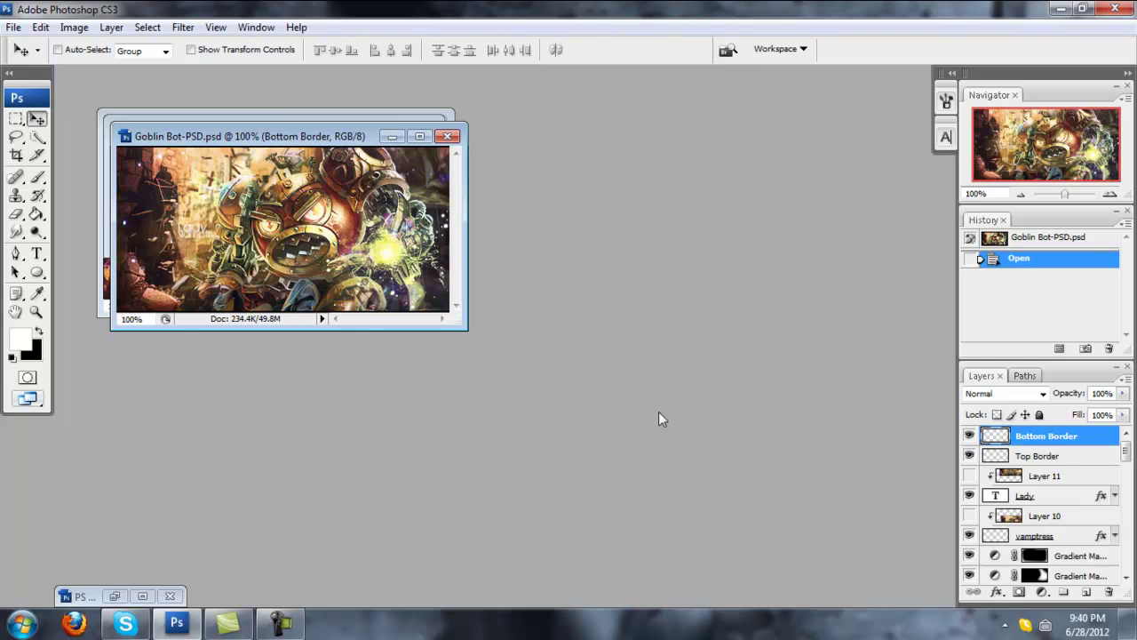
left_click(971, 515)
left_click(969, 476)
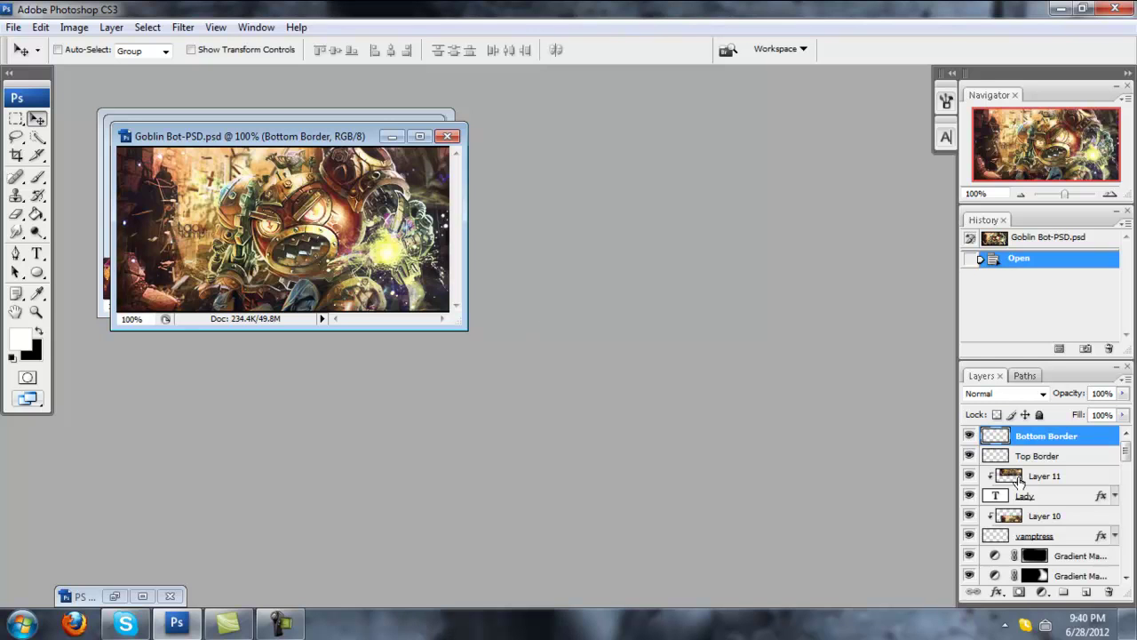
Step: Shift the clipped Layer 10 image within the vamptress text, and close Goblin Bot-PSD without saving
left_click(1066, 518)
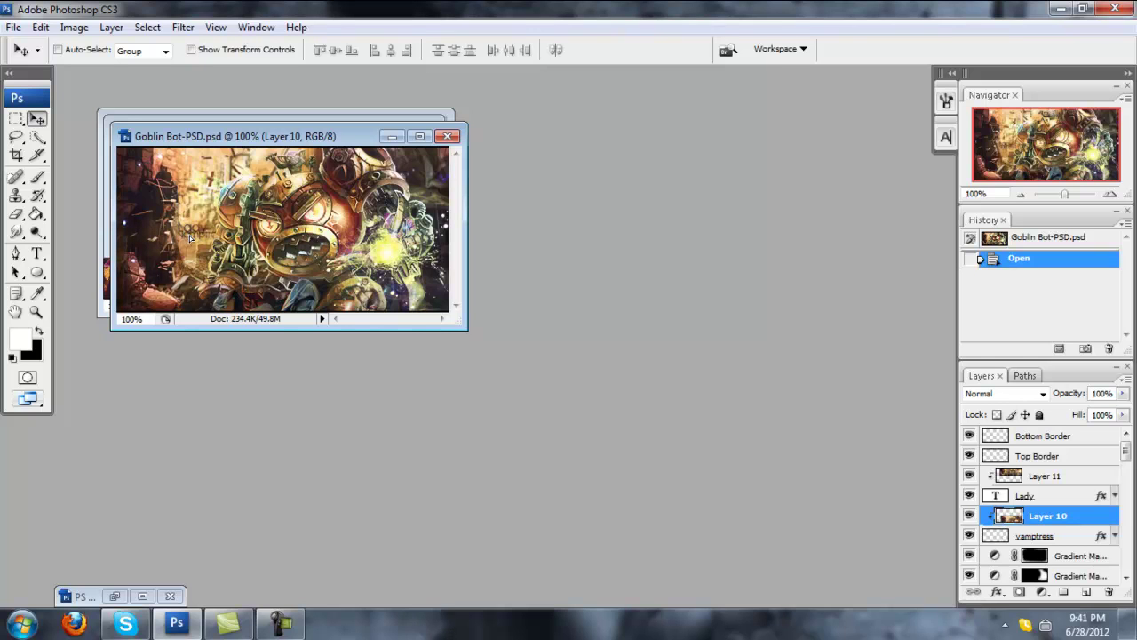
left_click_drag(177, 224, 160, 211)
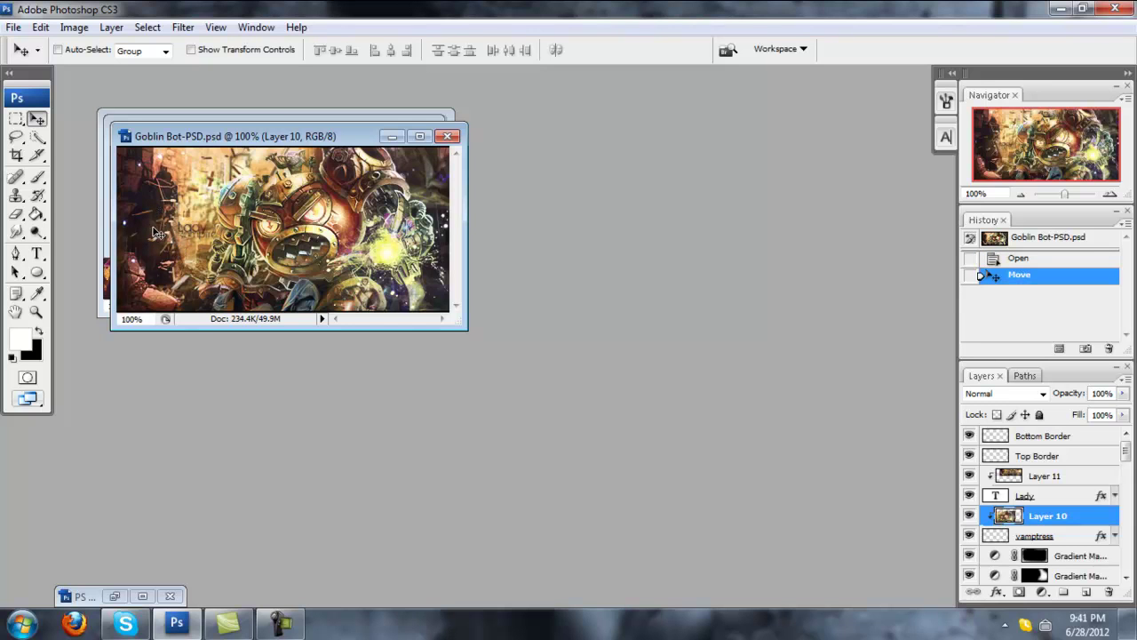
left_click(448, 136)
left_click(612, 247)
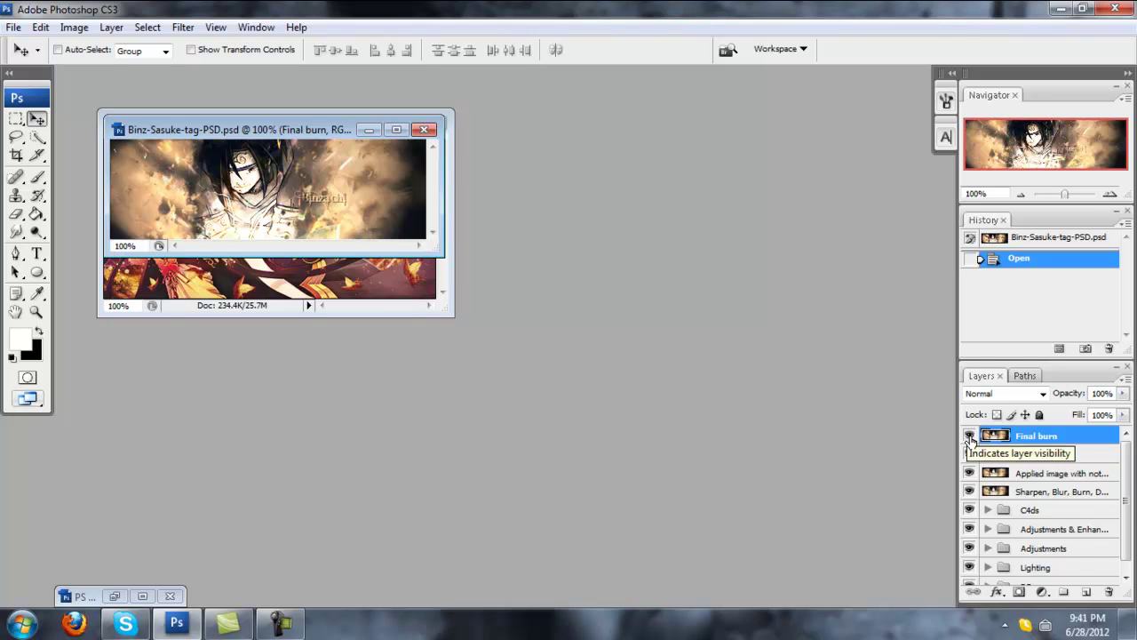
Step: Hide the four layers above the C4ds group in Binz-Sasuke-tag-PSD and check the C4ds group for a clipping mask
scroll(1075, 552, "down", 1)
scroll(1075, 553, "up", 1)
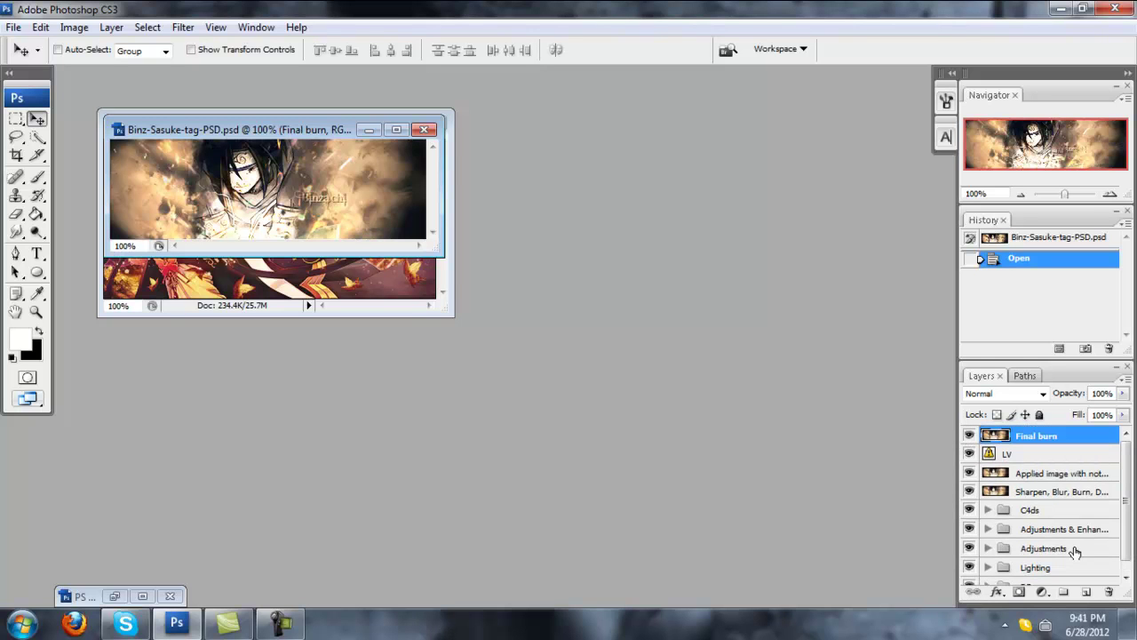
left_click_drag(969, 435, 969, 494)
left_click(987, 509)
scroll(995, 506, "down", 3)
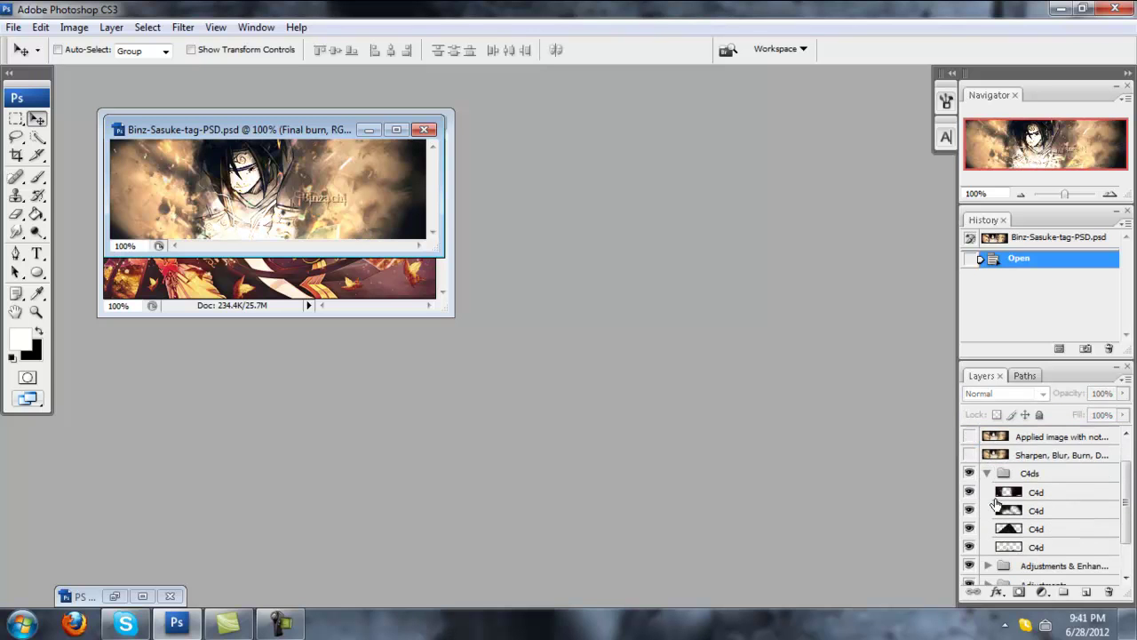
left_click(986, 454)
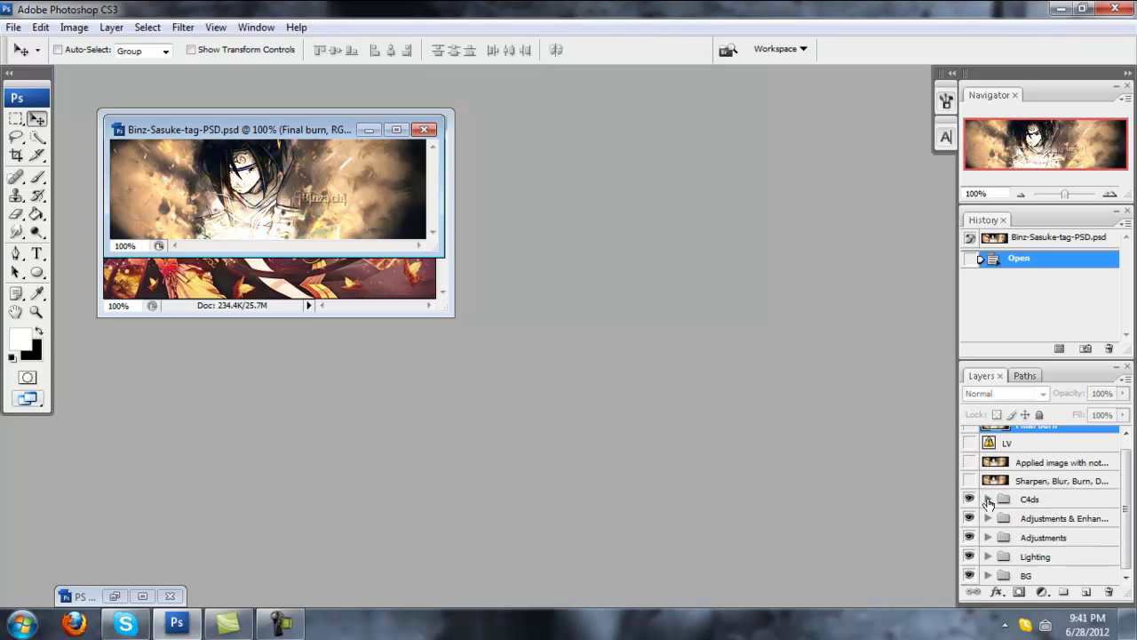
left_click(987, 499)
left_click(987, 499)
Step: Expand the Adjustments & Enhancements group and hide its layers from More lighting down through the Binzachi text
left_click(987, 518)
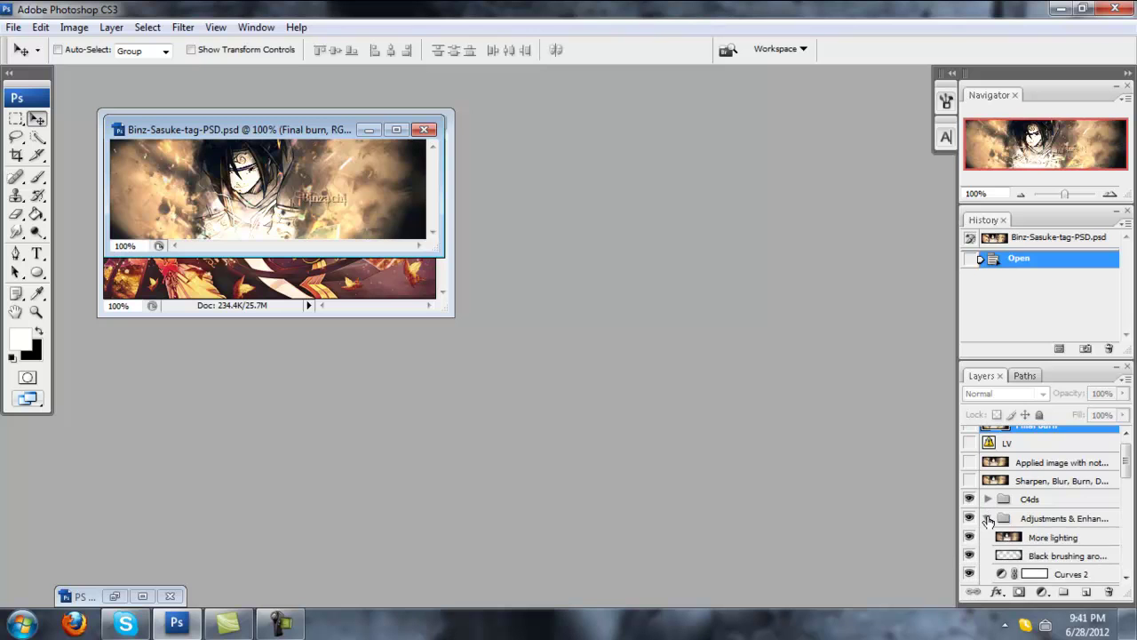
scroll(988, 520, "down", 5)
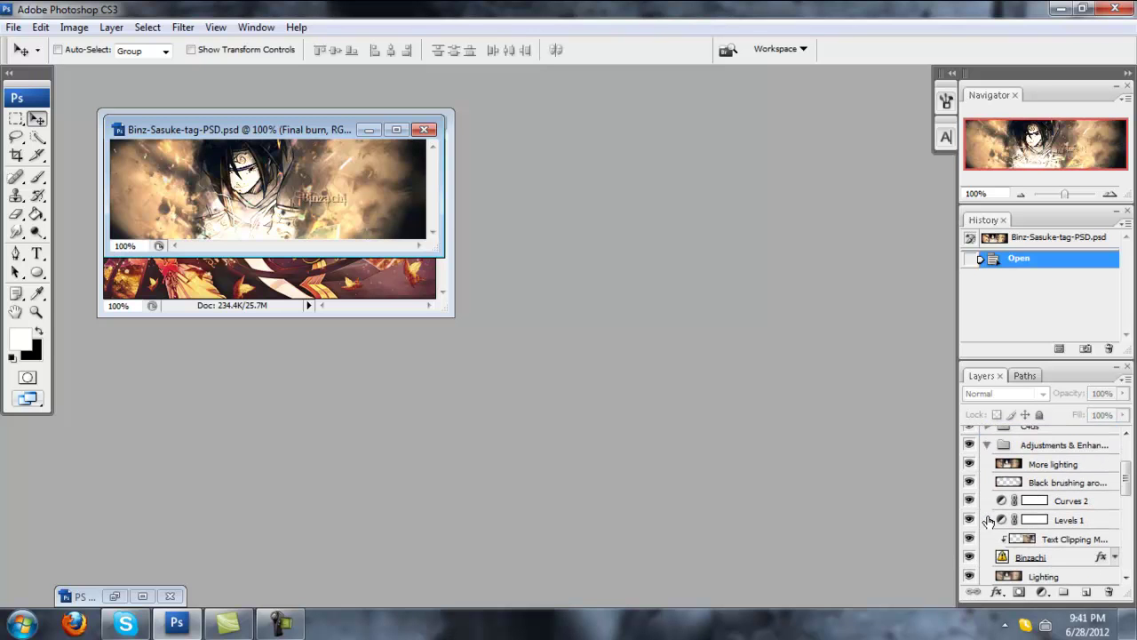
left_click_drag(969, 446, 972, 542)
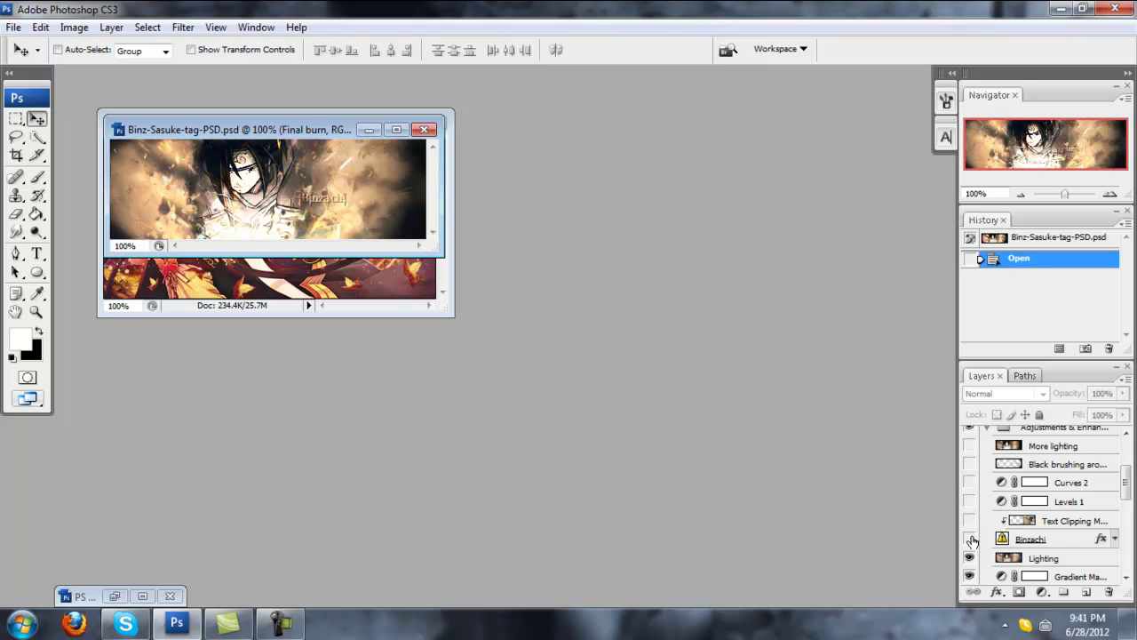
Step: Show the Binzachi text and its text clipping mask layer, shift the clipped image, and close the document without saving
left_click(970, 539)
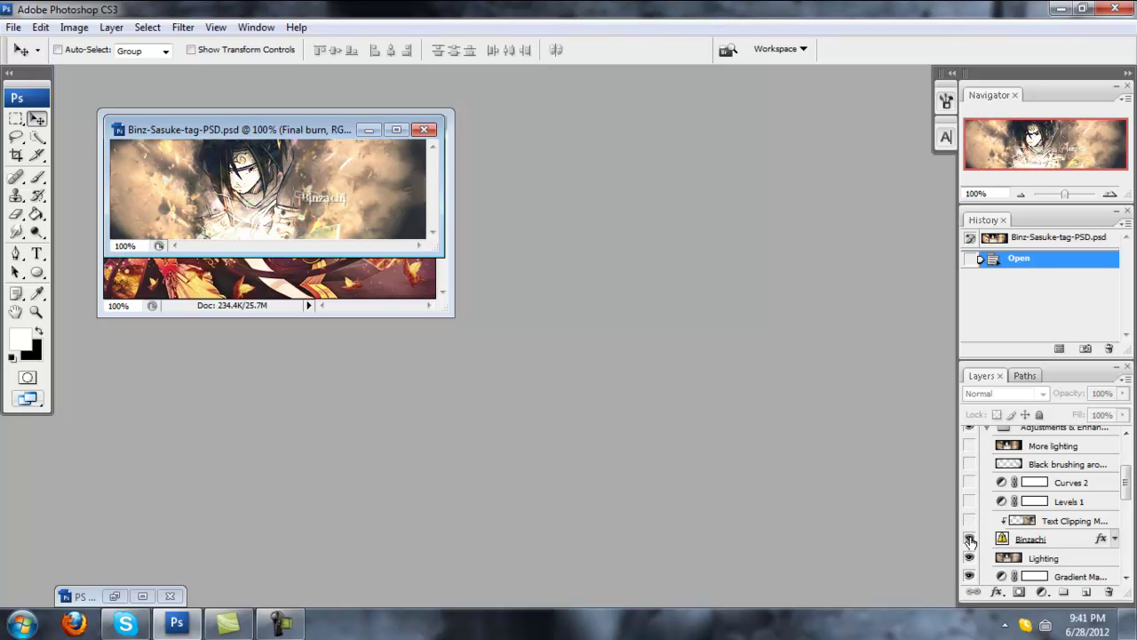
left_click(969, 520)
left_click(1056, 523)
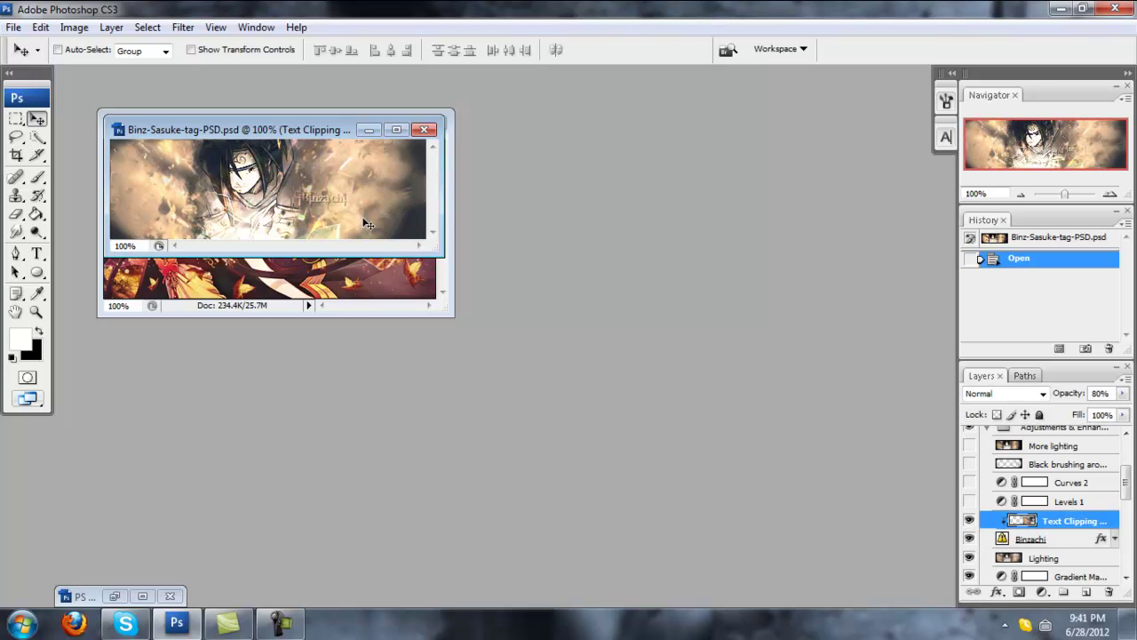
mouse_move(284, 188)
left_mouse_down()
mouse_move(259, 210)
mouse_move(284, 211)
left_mouse_up()
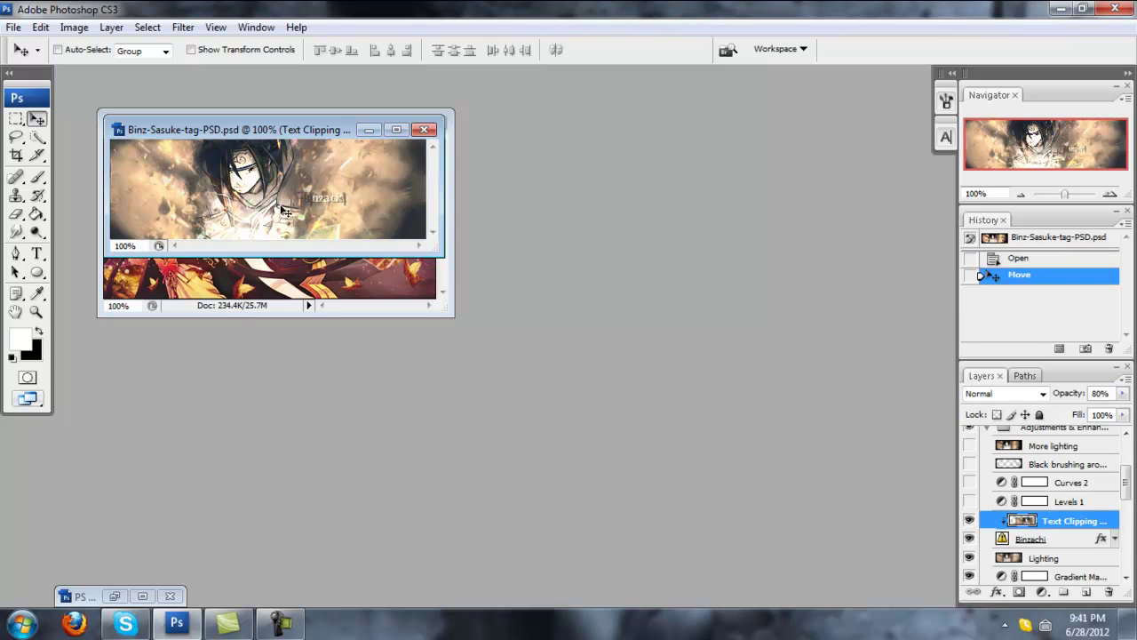
left_click(424, 130)
left_click(597, 246)
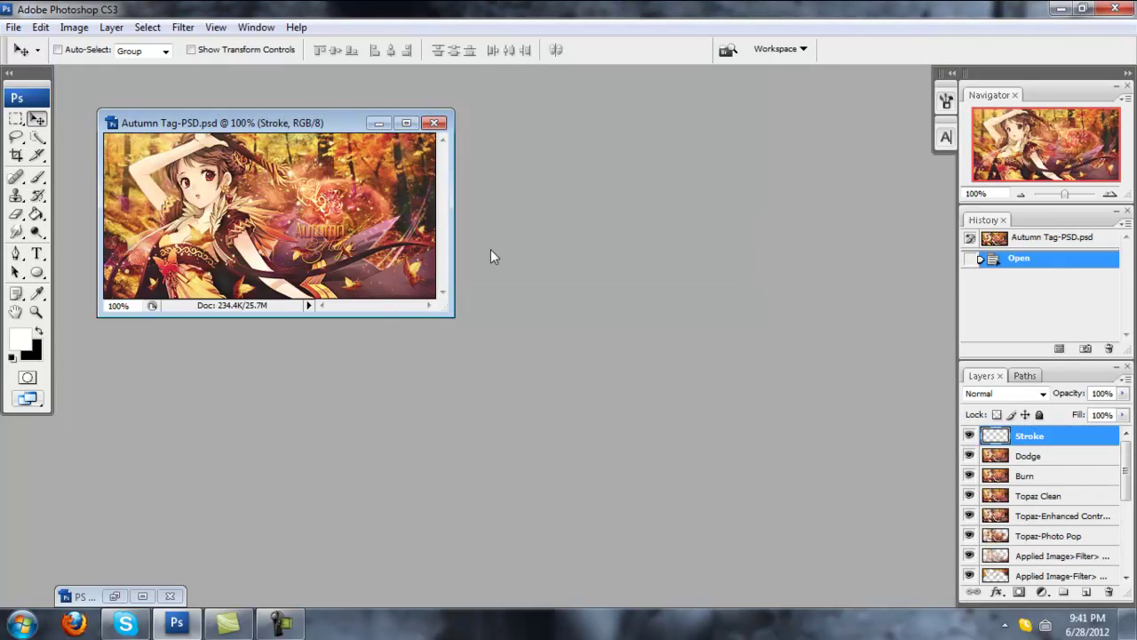
Step: Hide the layers from Stroke through the Applied Image layers in Autumn Tag-PSD, plus the Layer Adjustments, Lighting and Leaves groups
left_click_drag(969, 434, 972, 560)
left_click_drag(971, 435, 972, 562)
scroll(1044, 481, "down", 1)
scroll(1044, 481, "up", 1)
mouse_move(969, 436)
left_mouse_down()
mouse_move(972, 560)
mouse_move(1008, 556)
left_mouse_up()
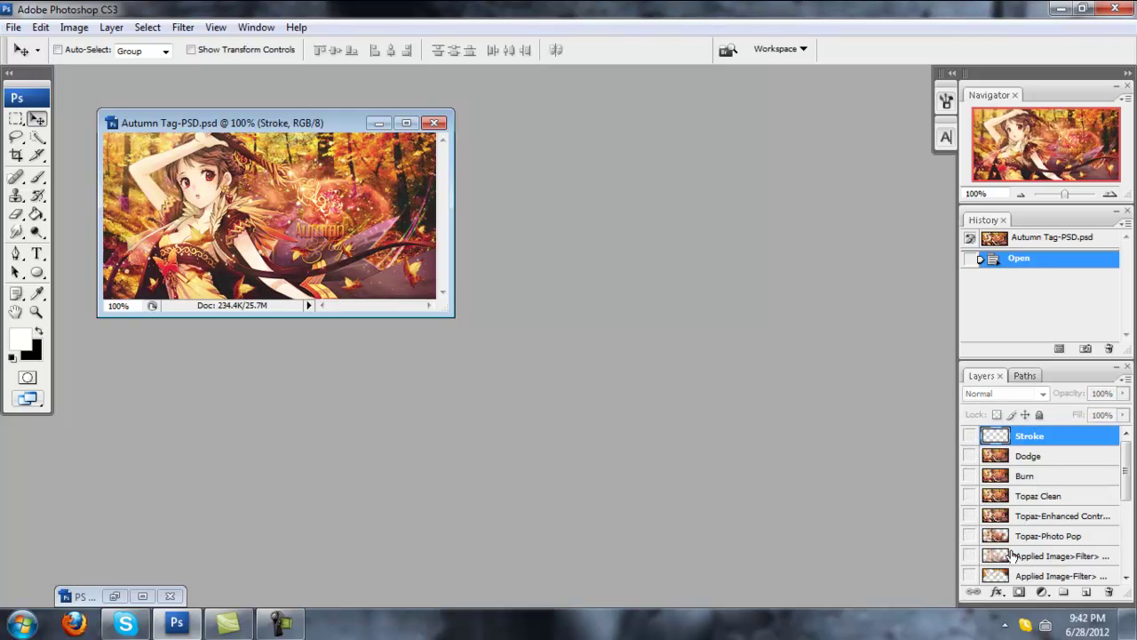
scroll(1009, 555, "down", 7)
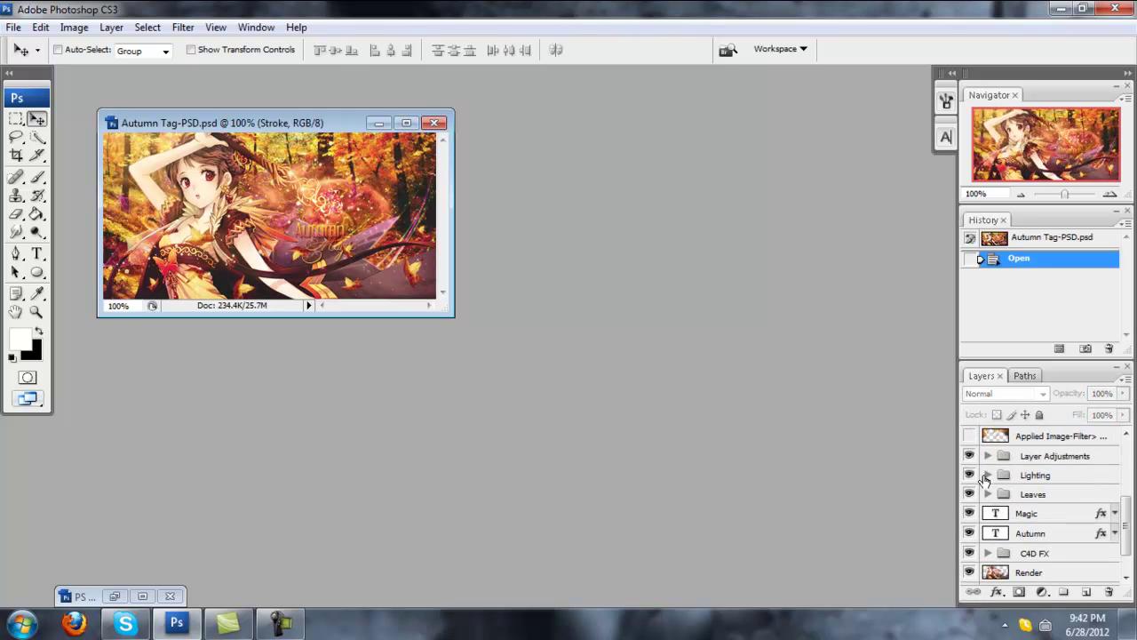
left_click_drag(970, 456, 970, 502)
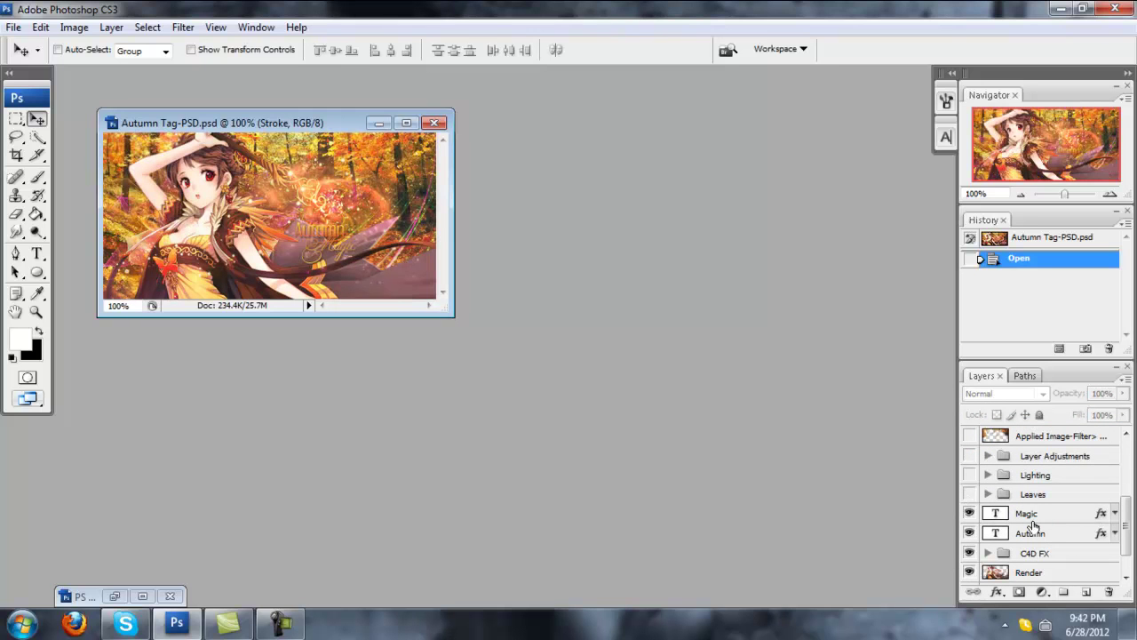
Step: Check the Autumn and Magic text layers by toggling their visibility, and close Autumn Tag-PSD without saving
left_click(970, 533)
left_click(970, 533)
left_click(1073, 518)
left_click(971, 514)
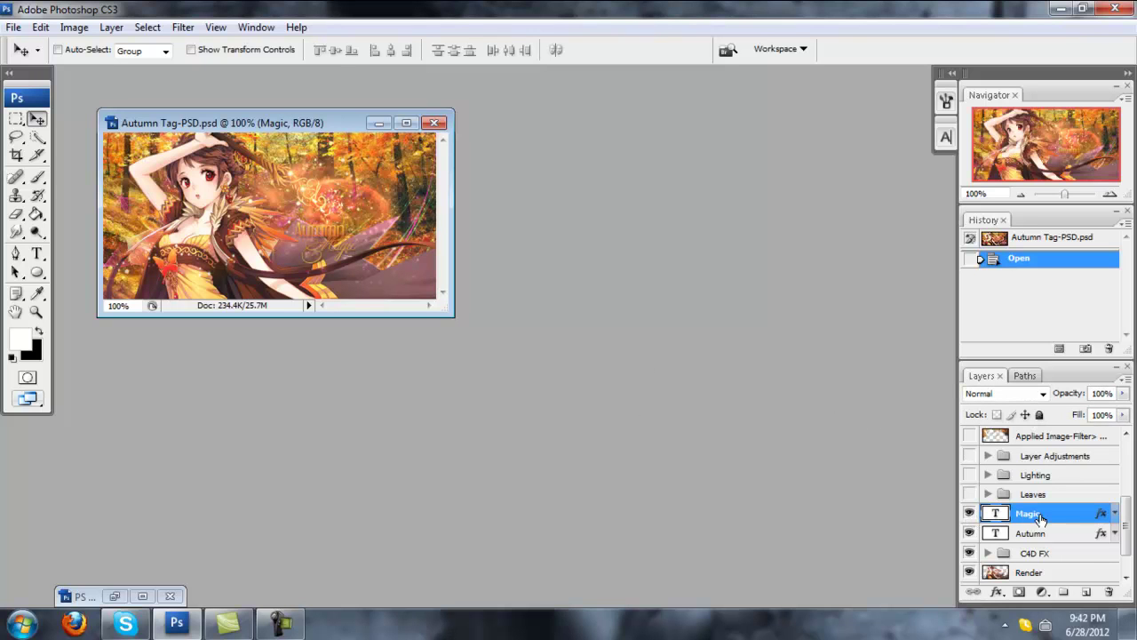
left_click(434, 122)
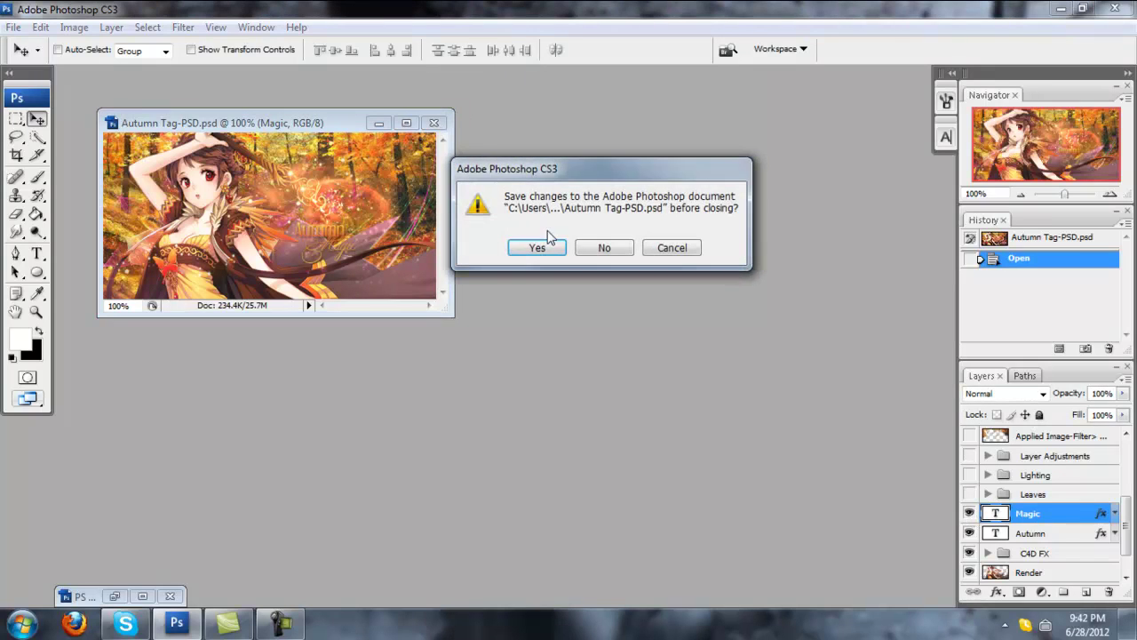
left_click(591, 247)
Step: Start opening files, browse the PSDs folder backward from its end, and select Snow Fall-PSD
left_click(14, 27)
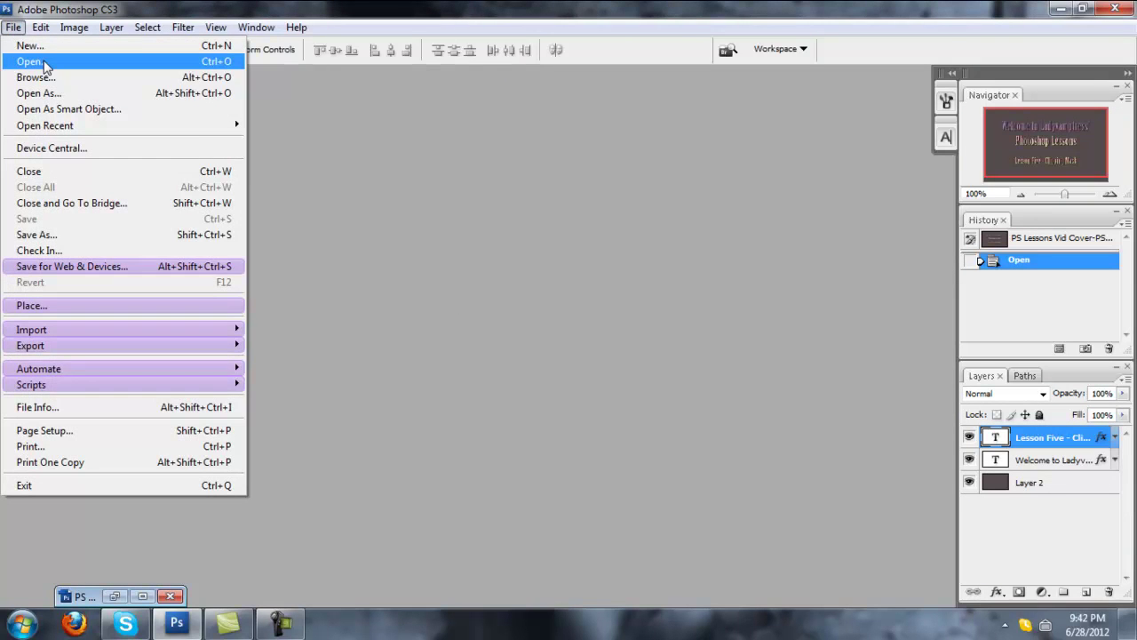
left_click(30, 61)
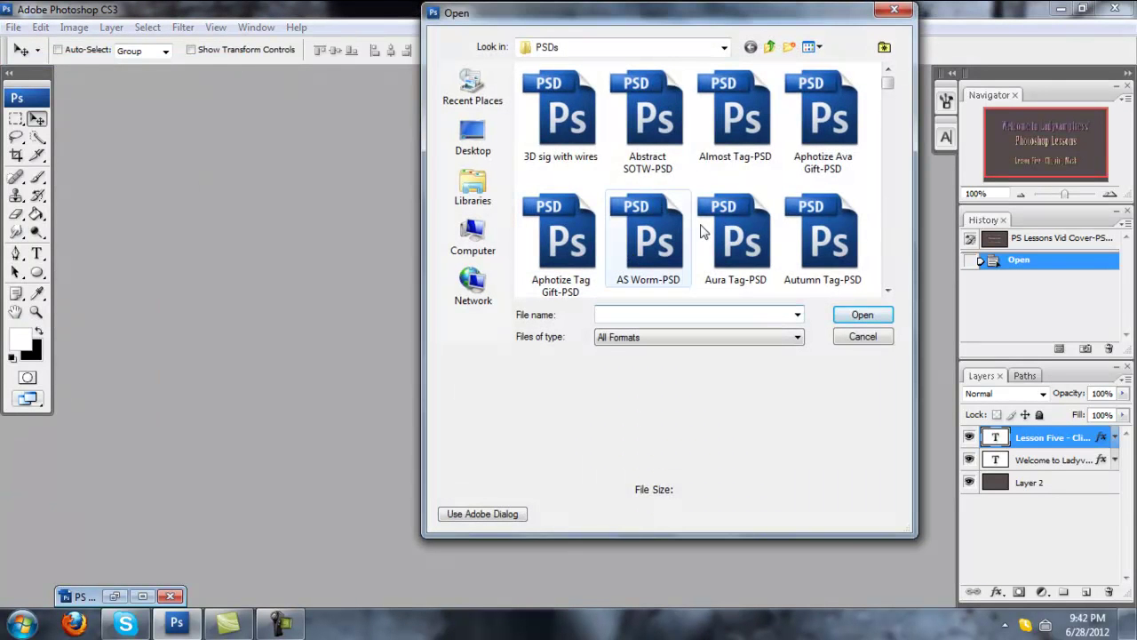
left_click_drag(891, 86, 888, 277)
scroll(799, 224, "up", 1)
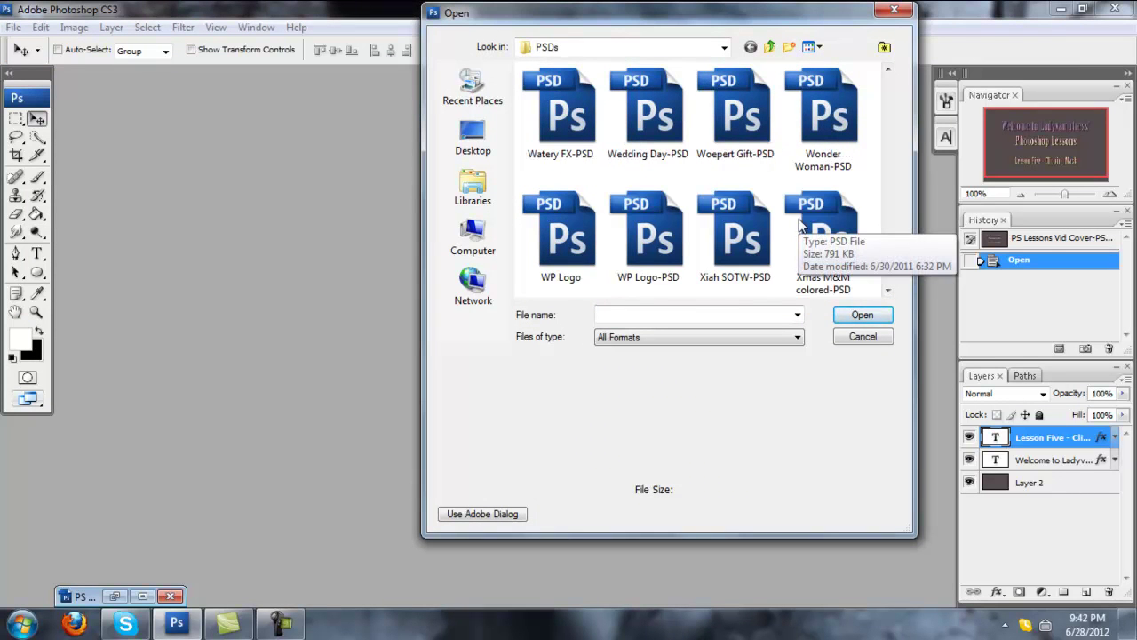
scroll(799, 224, "down", 2)
scroll(799, 226, "up", 2)
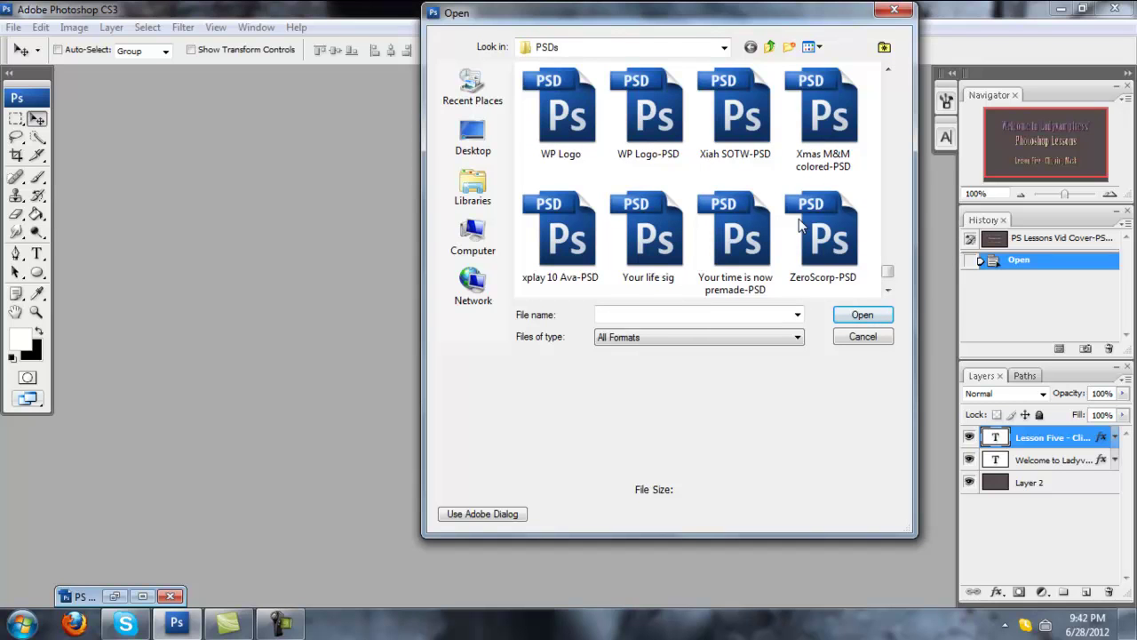
scroll(772, 179, "up", 1)
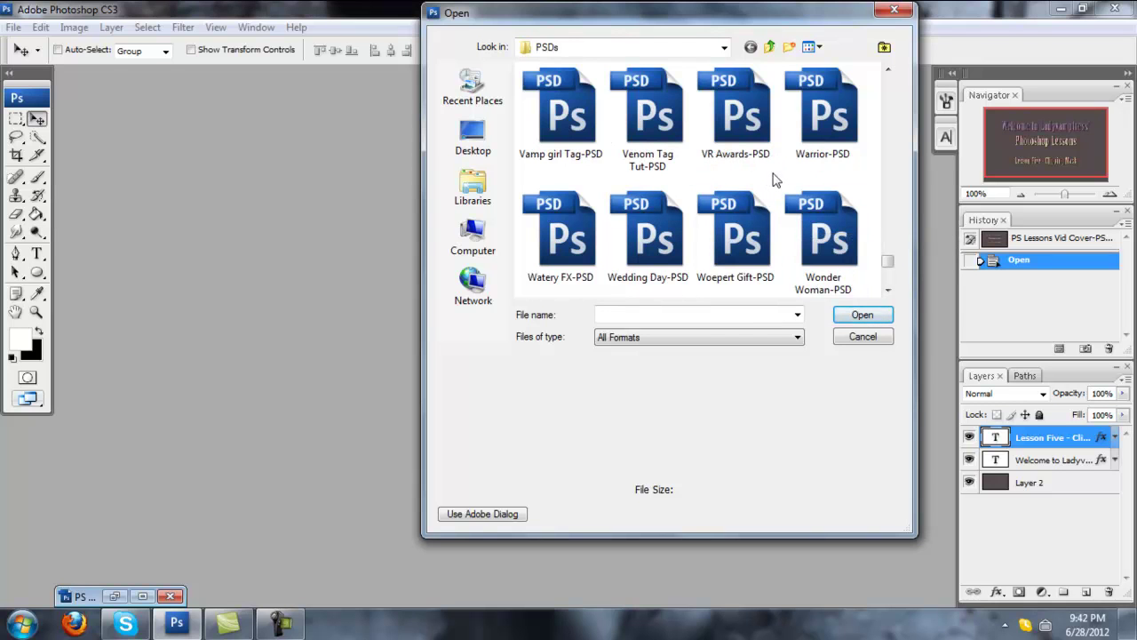
scroll(776, 180, "up", 1)
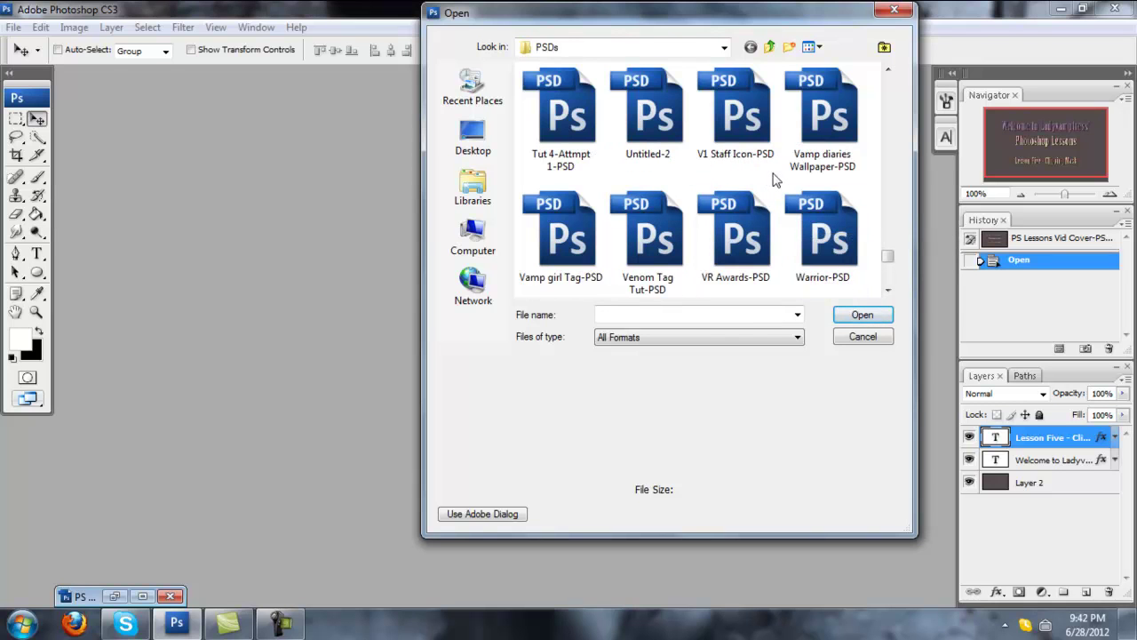
scroll(776, 180, "up", 1)
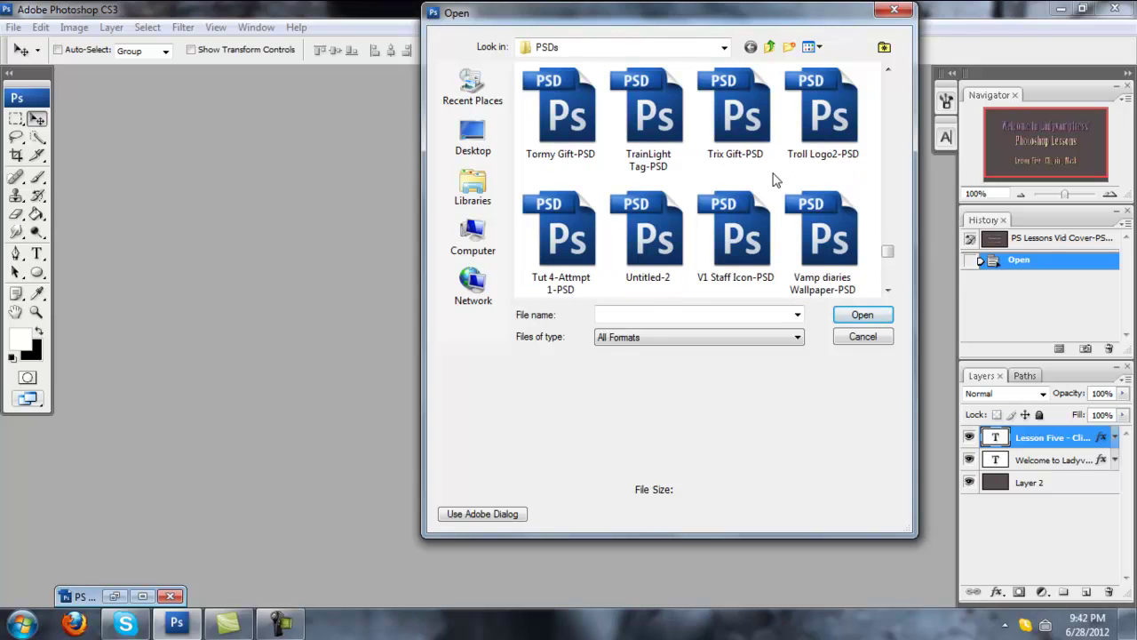
scroll(775, 180, "up", 1)
scroll(775, 180, "up", 1)
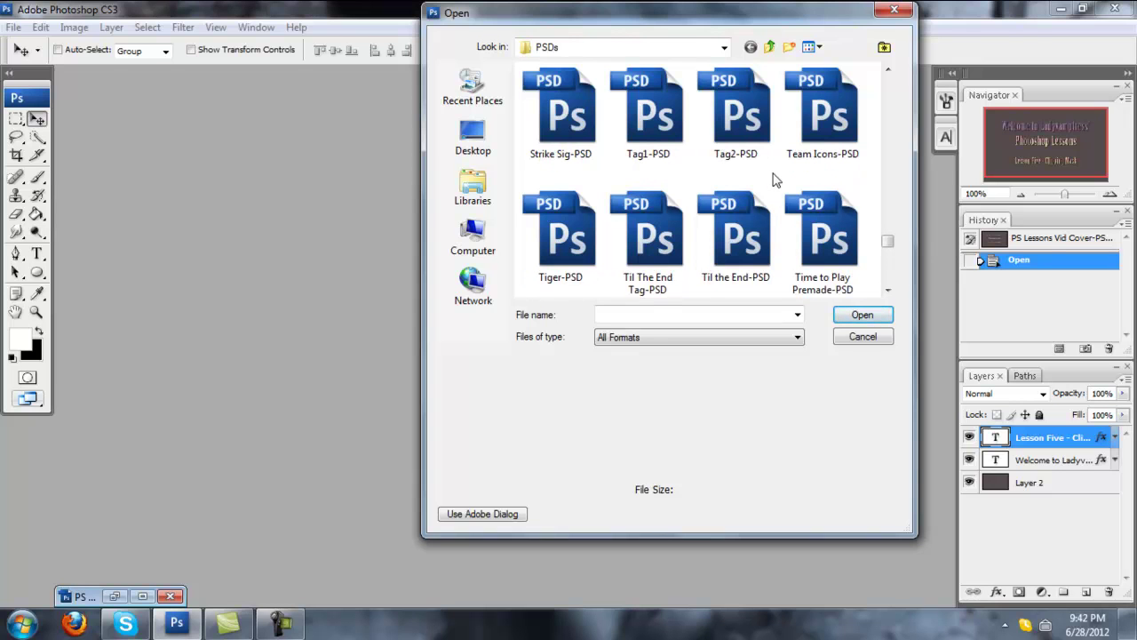
scroll(776, 180, "up", 1)
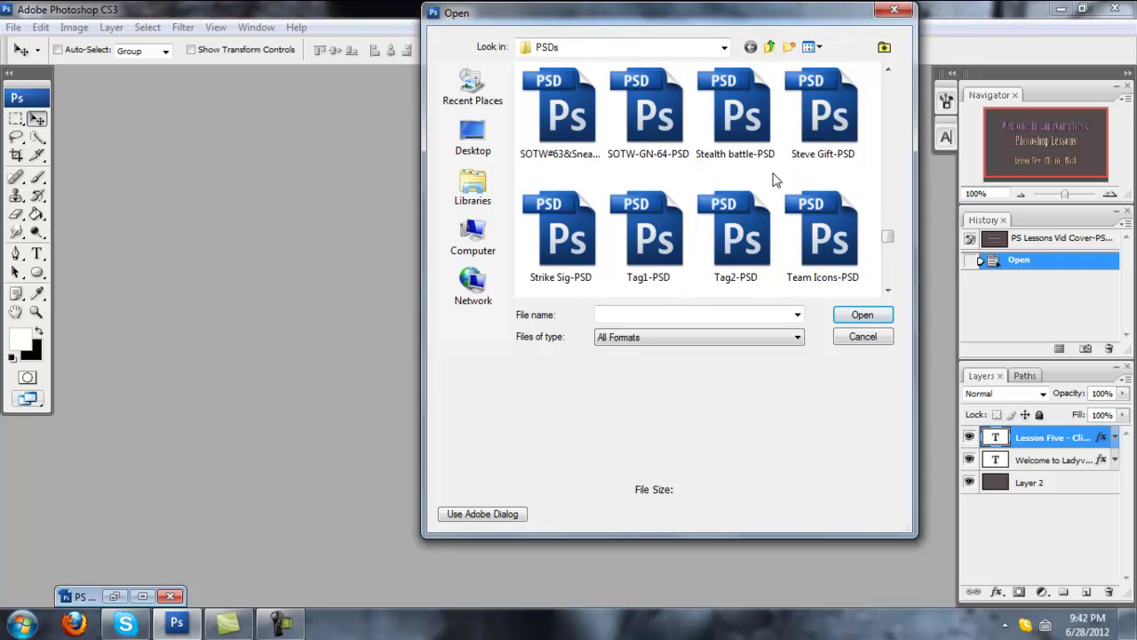
scroll(776, 181, "up", 1)
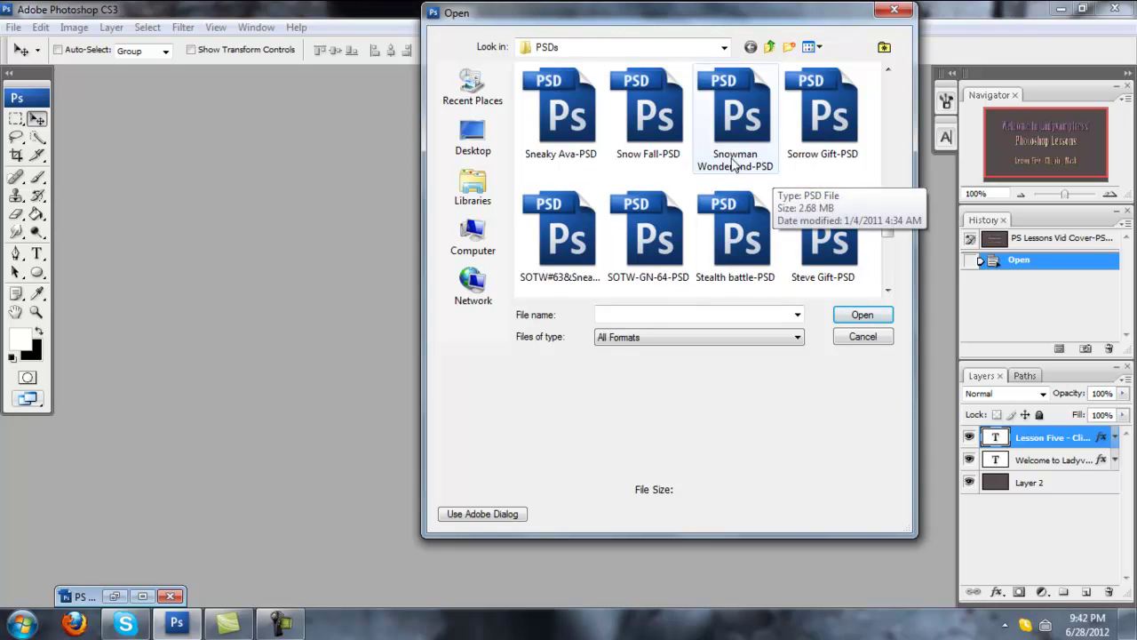
left_click(649, 116)
Step: Browse further back through the PSDs folder and add the "1 month-PSD" file to the selection
scroll(716, 169, "up", 1)
scroll(717, 169, "up", 7)
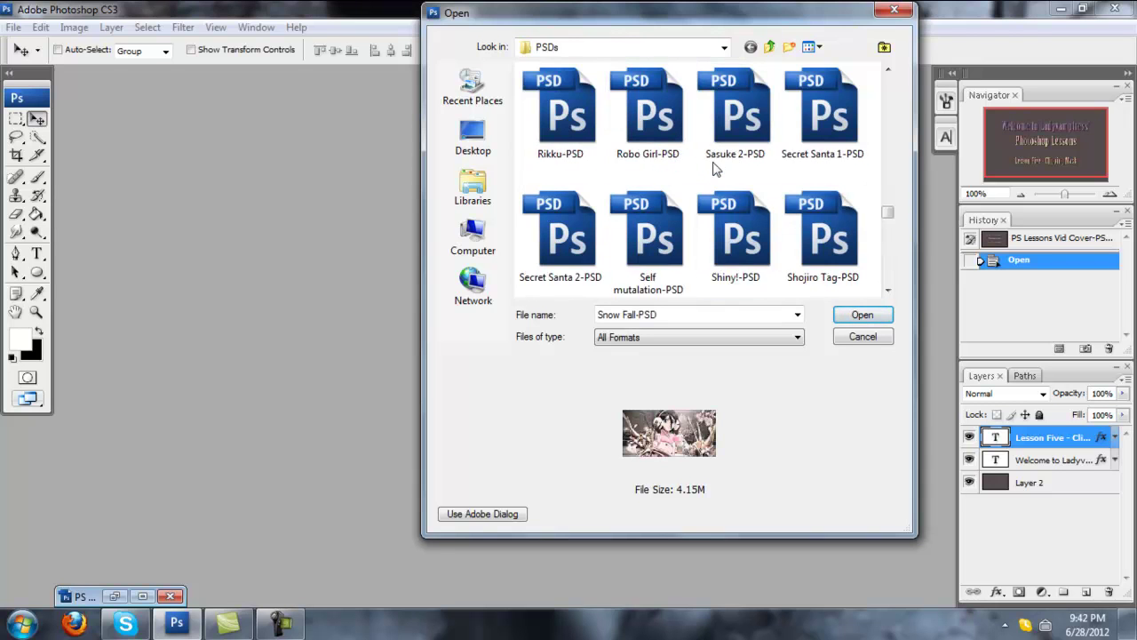
scroll(706, 171, "up", 1)
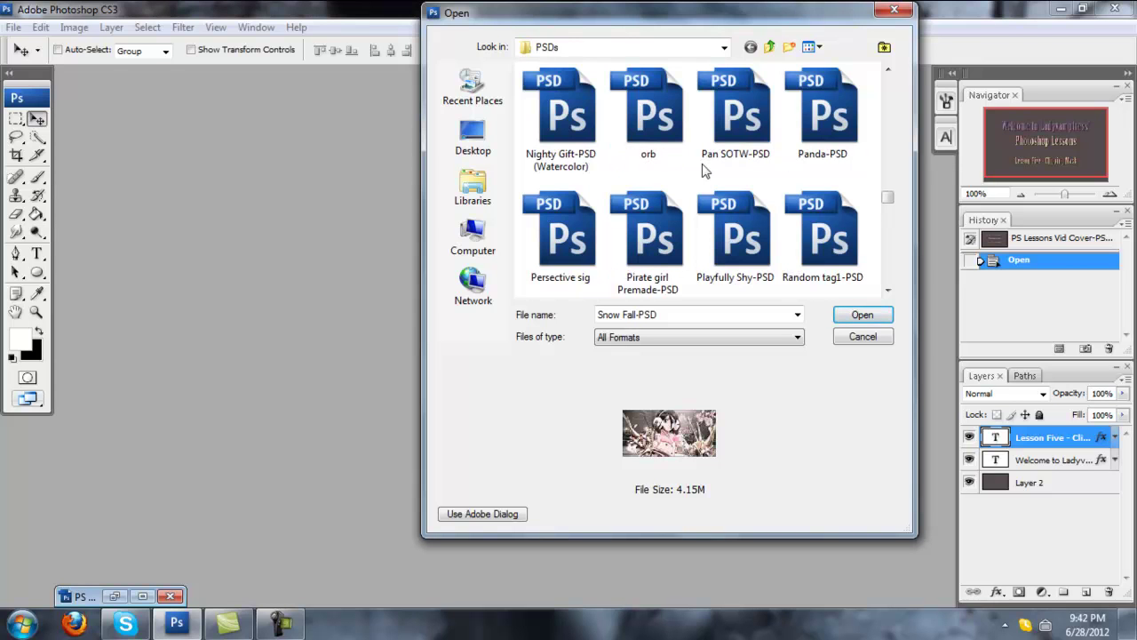
scroll(707, 170, "up", 1)
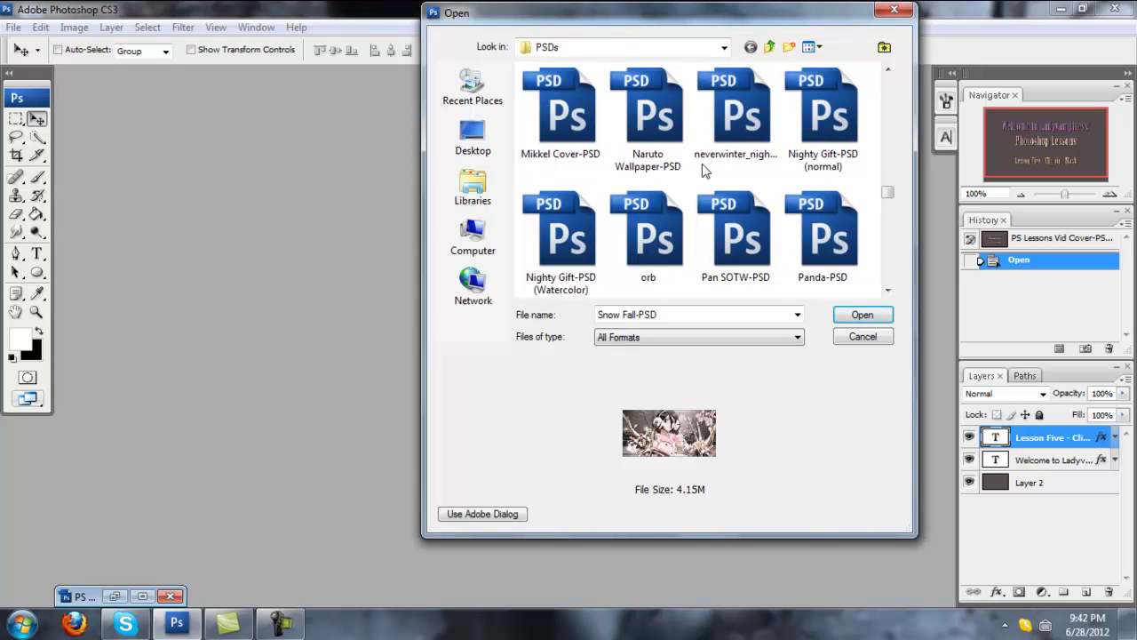
scroll(706, 170, "up", 2)
scroll(707, 170, "up", 1)
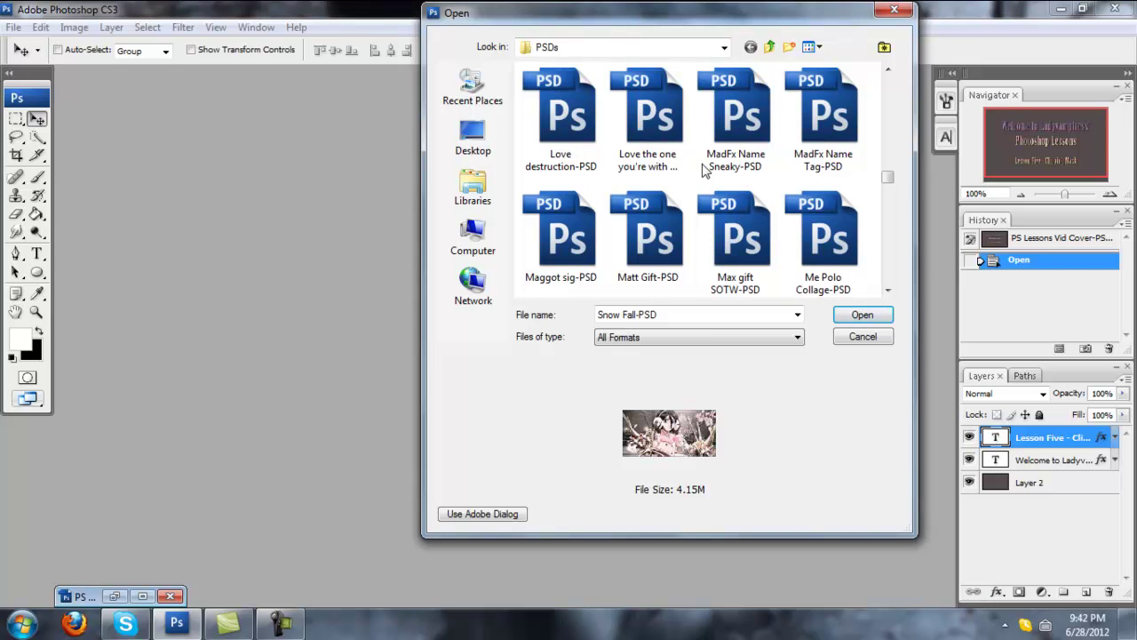
scroll(707, 170, "down", 3)
scroll(706, 171, "up", 1)
scroll(707, 171, "down", 2)
scroll(706, 170, "up", 4)
scroll(707, 171, "up", 1)
scroll(706, 171, "up", 2)
scroll(706, 171, "down", 1)
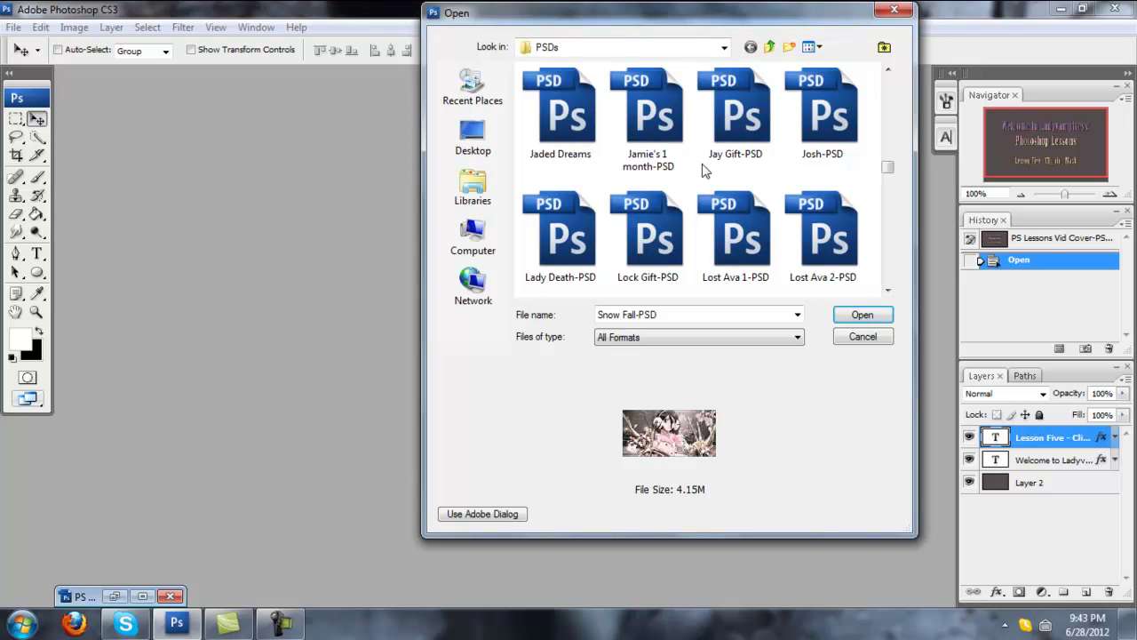
scroll(706, 171, "up", 1)
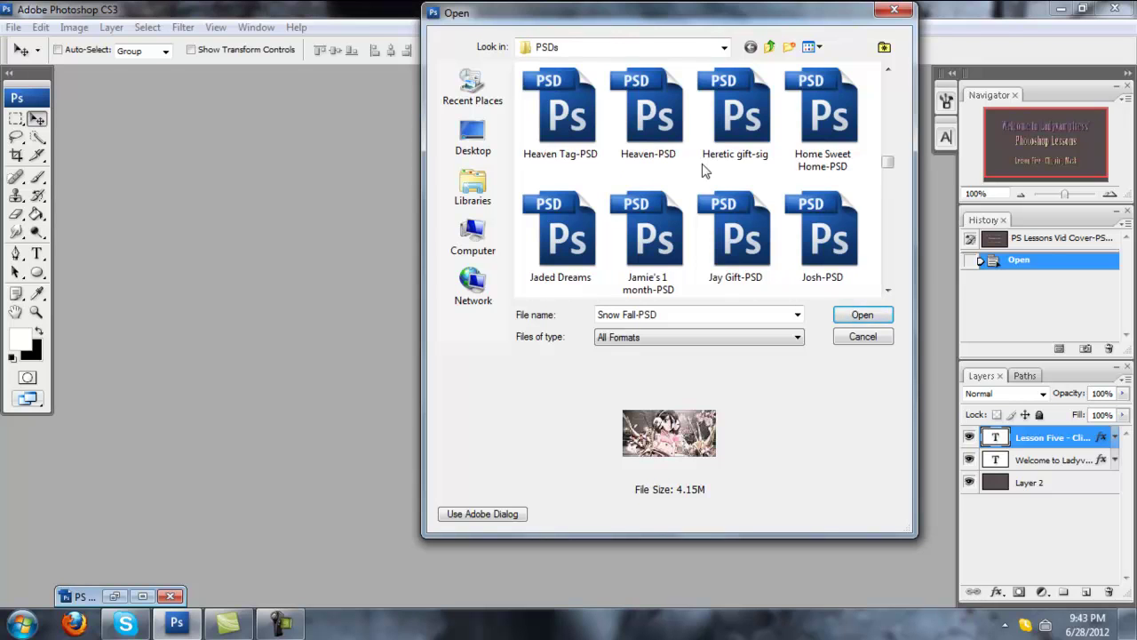
scroll(706, 171, "down", 1)
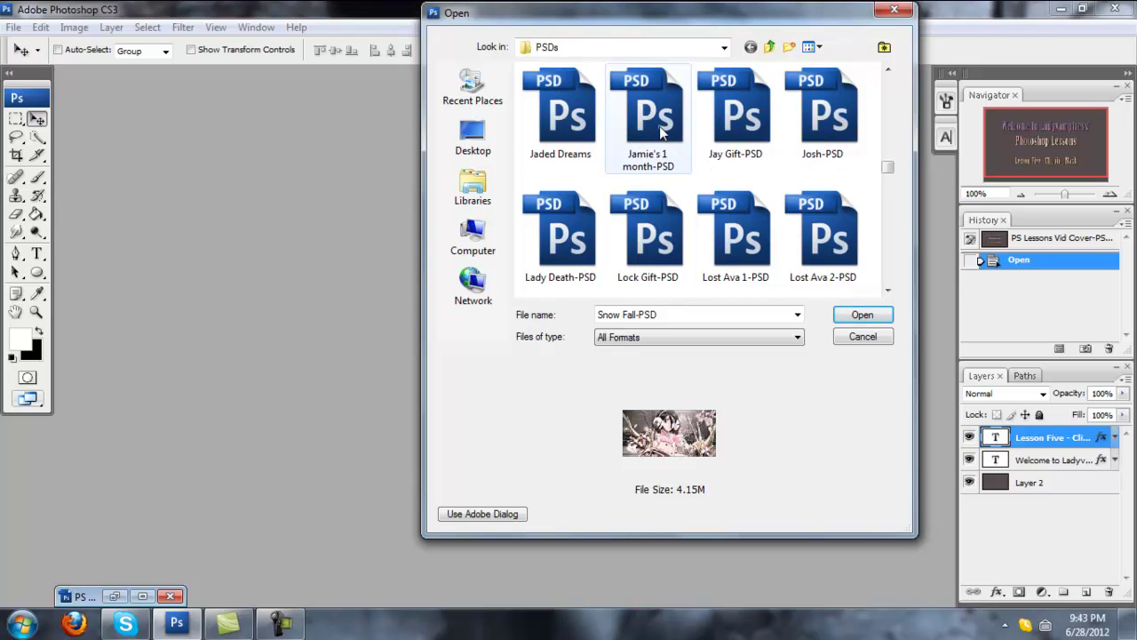
left_click(663, 134, "ctrl")
Step: Add Caboose-PSD to the selection, open all selected files, and accept the missing fonts notice
scroll(729, 167, "up", 1)
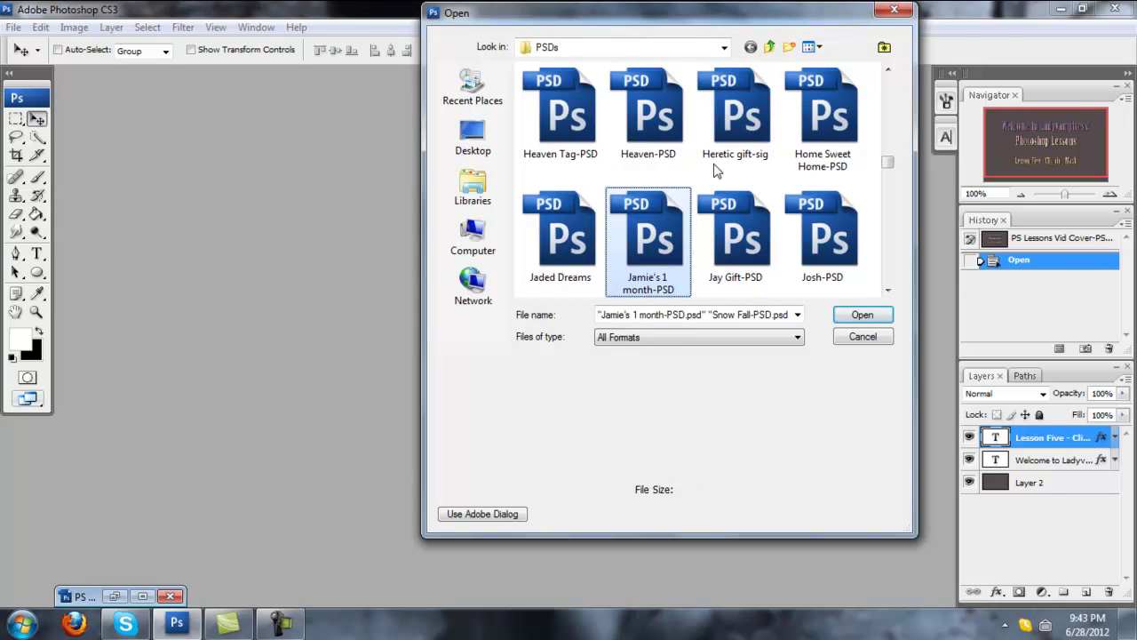
scroll(720, 169, "up", 1)
scroll(717, 170, "up", 3)
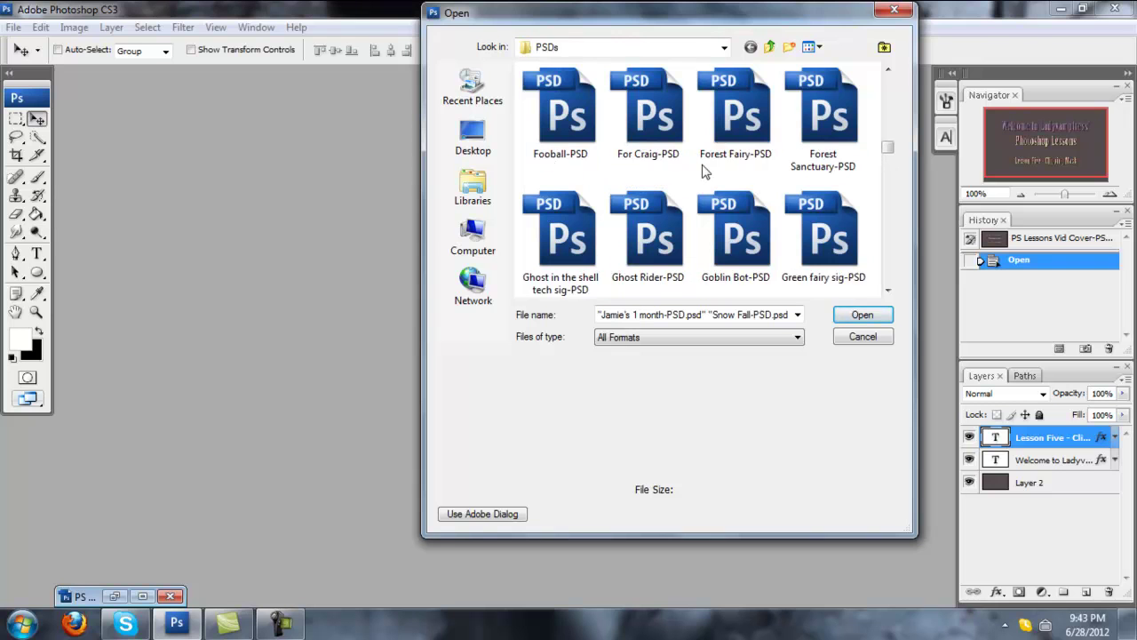
scroll(705, 172, "up", 4)
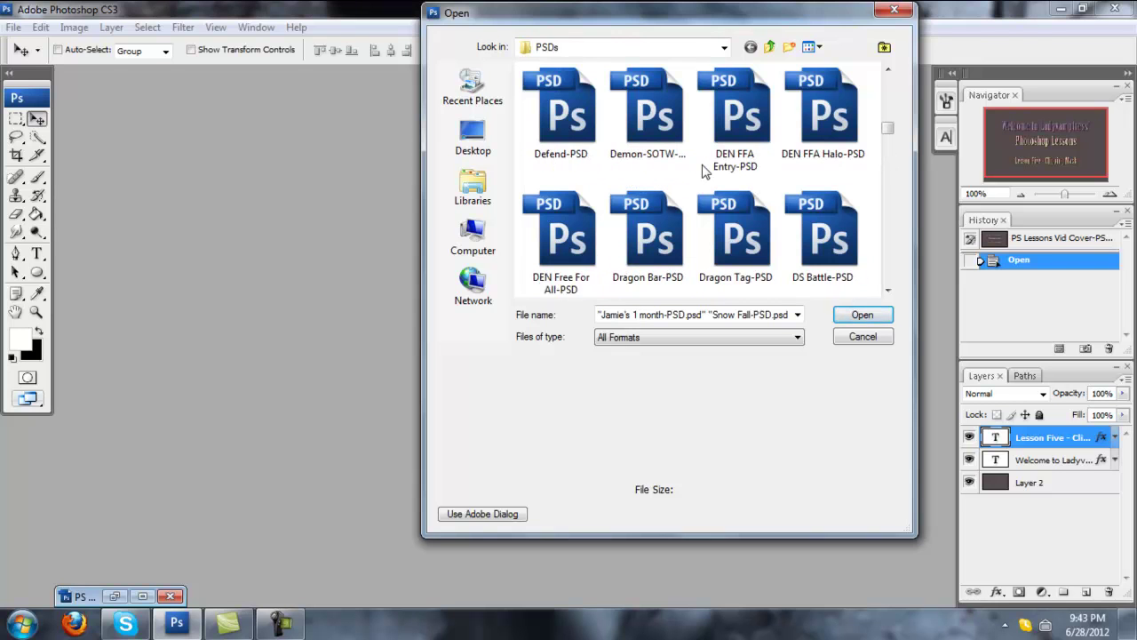
scroll(704, 172, "up", 3)
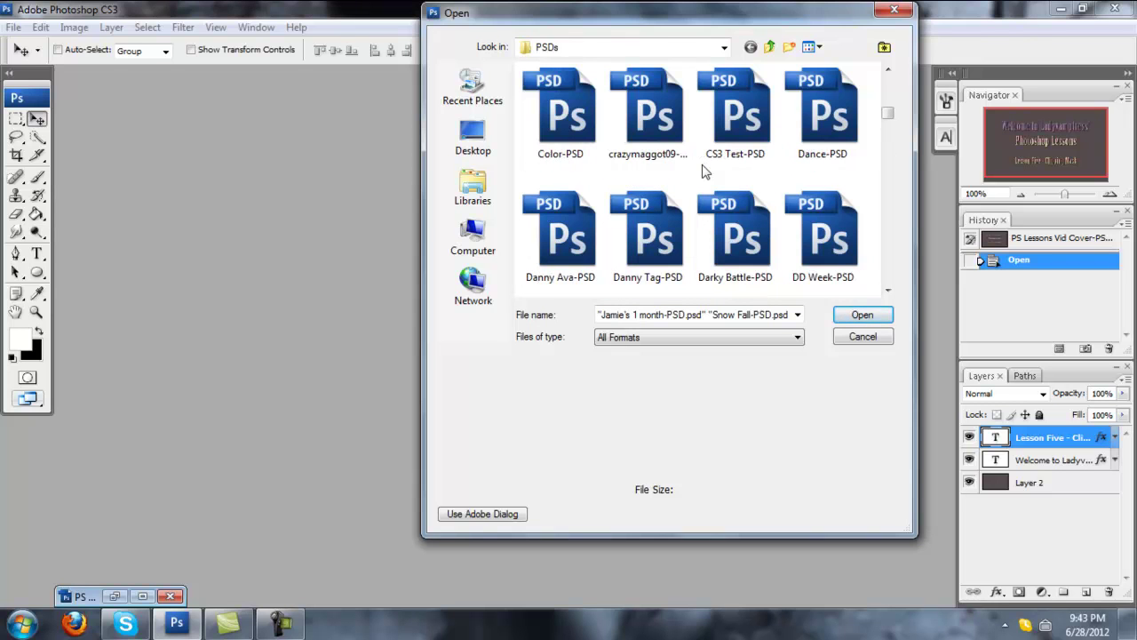
scroll(704, 171, "up", 1)
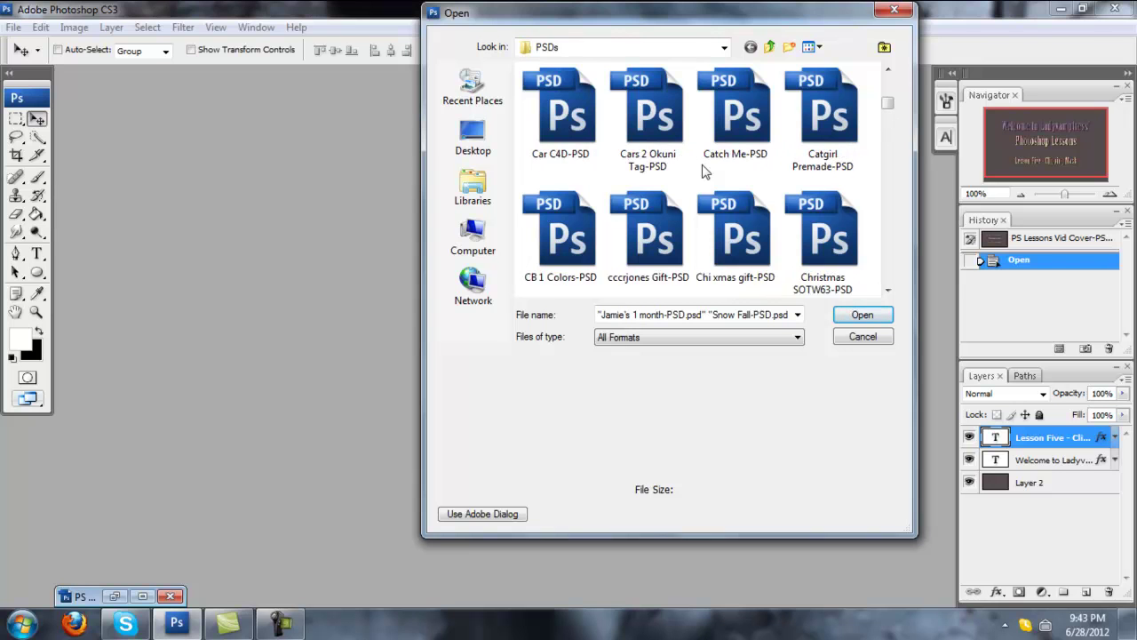
scroll(705, 171, "down", 1)
scroll(704, 172, "up", 3)
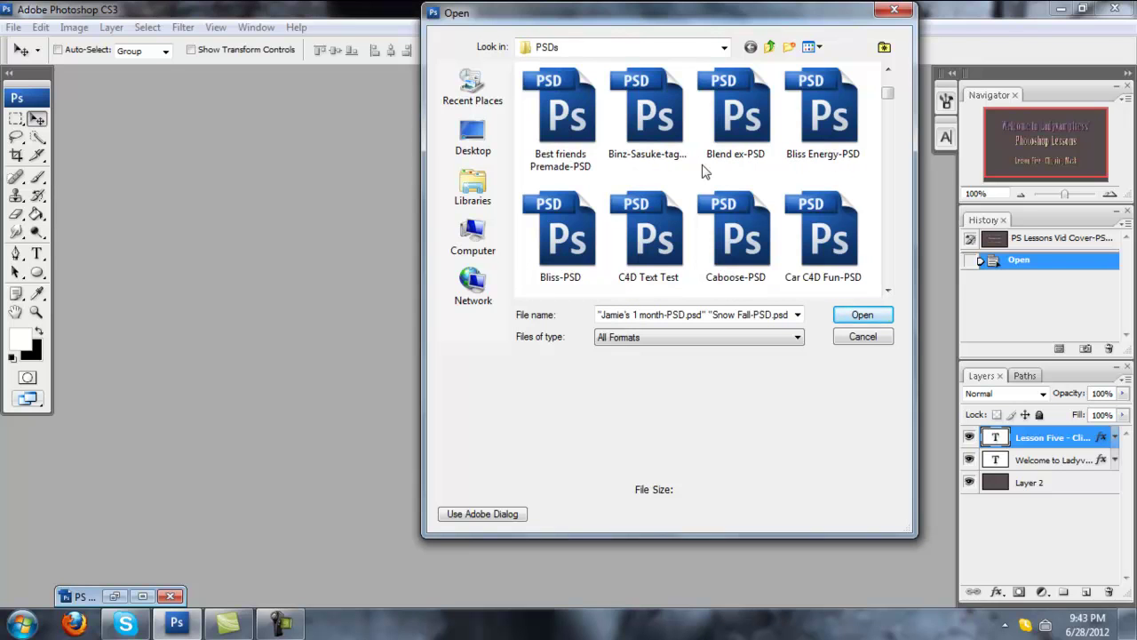
left_click(751, 238, "ctrl")
left_click(858, 318)
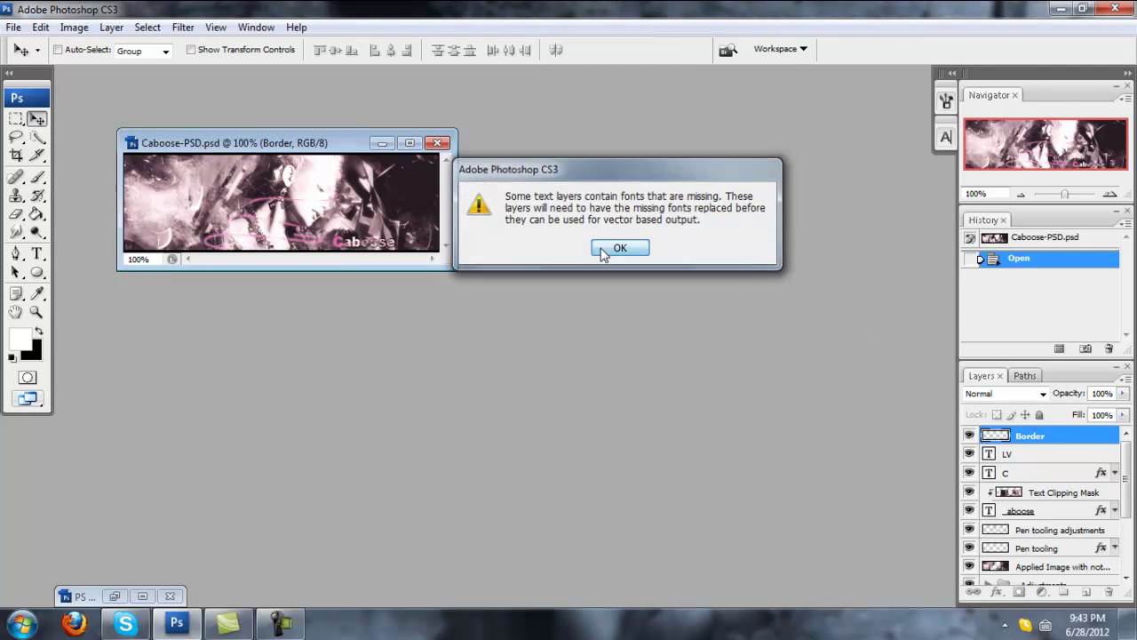
left_click(601, 249)
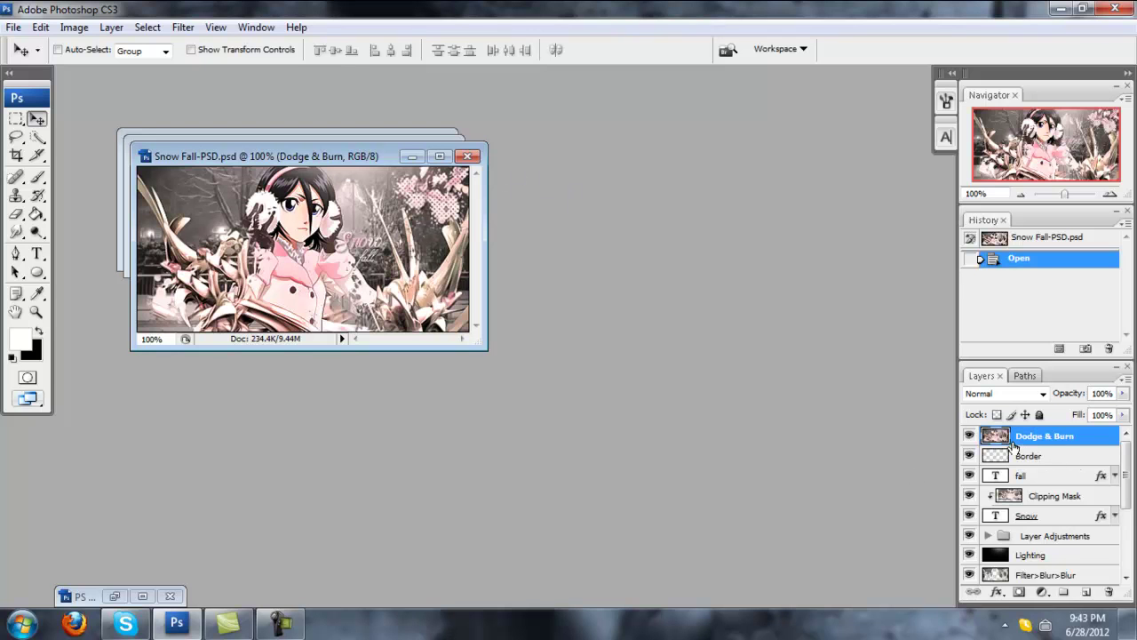
Step: In Snow Fall-PSD, hide the layers from Dodge & Burn through Topaz, then expand Splatter & Clip and hide all its layers
mouse_move(969, 435)
left_mouse_down()
mouse_move(971, 542)
mouse_move(1006, 530)
left_mouse_up()
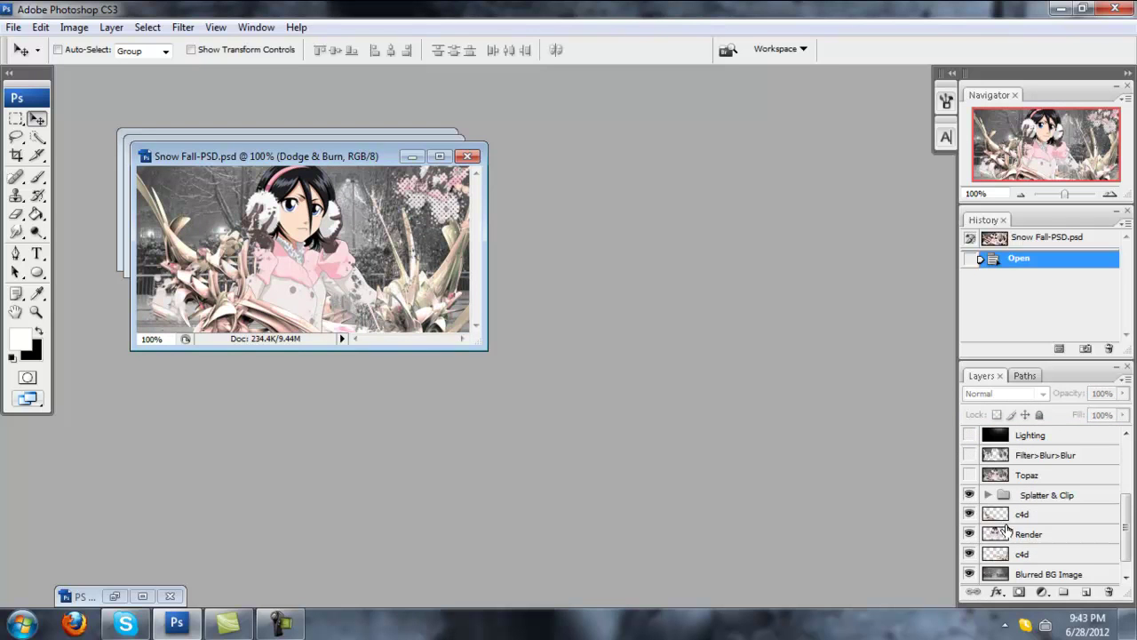
left_click(988, 495)
scroll(1012, 477, "down", 3)
mouse_move(970, 455)
left_mouse_down()
mouse_move(971, 568)
mouse_move(1001, 533)
left_mouse_up()
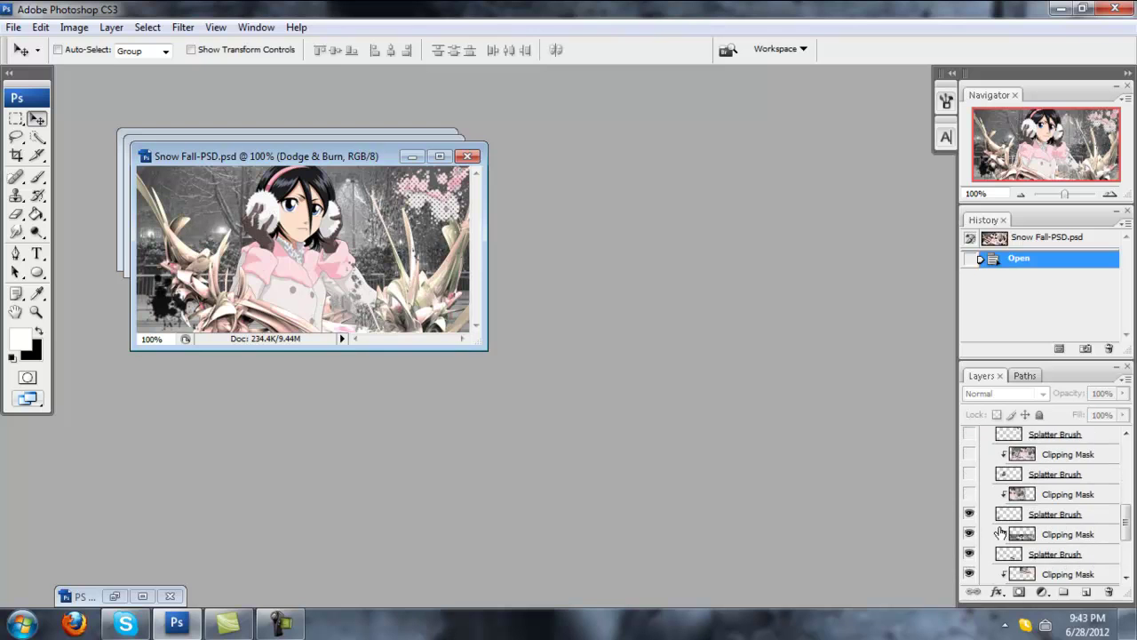
scroll(1002, 533, "down", 2)
left_click_drag(972, 468, 970, 546)
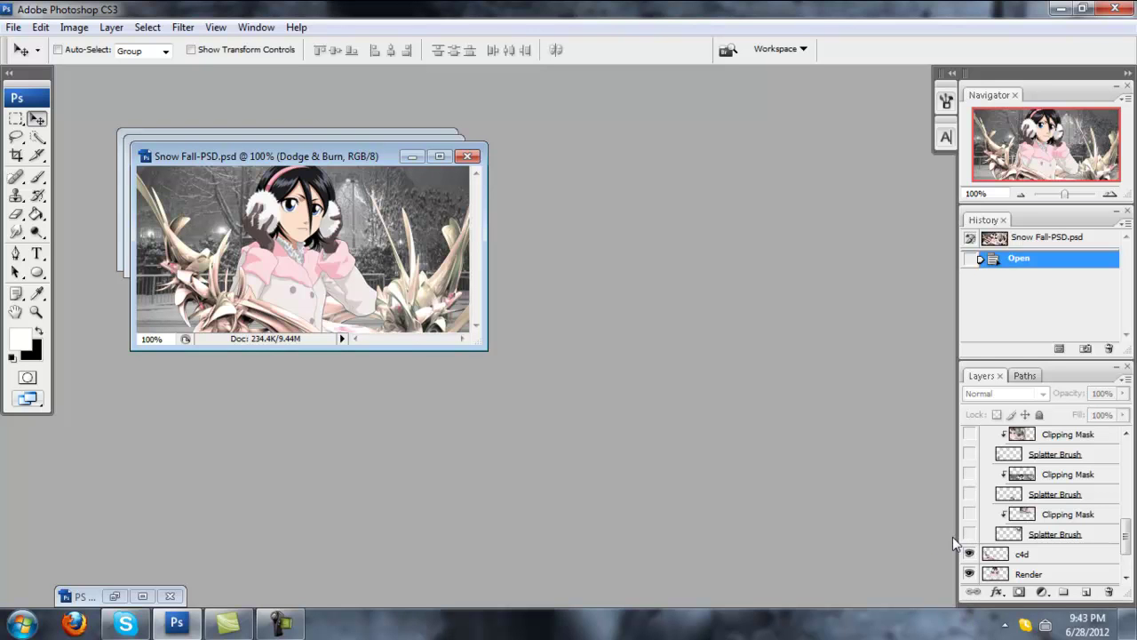
Step: Show the lowest Splatter Brush layer in the Splatter & Clip group together with its Clipping Mask layer
left_click(1071, 534)
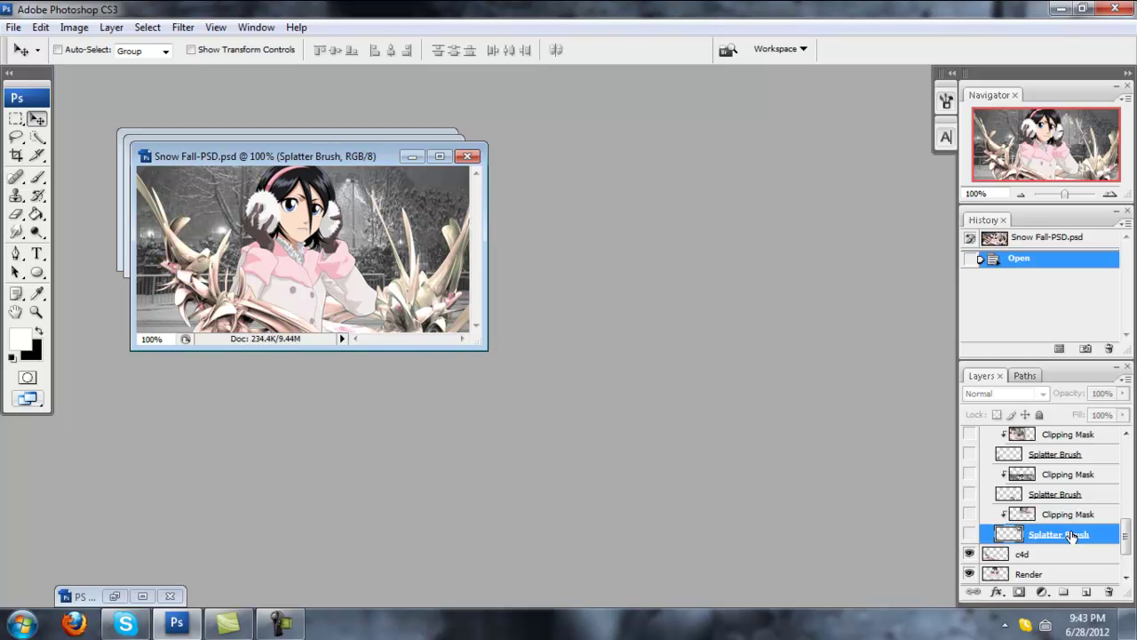
left_click(972, 535)
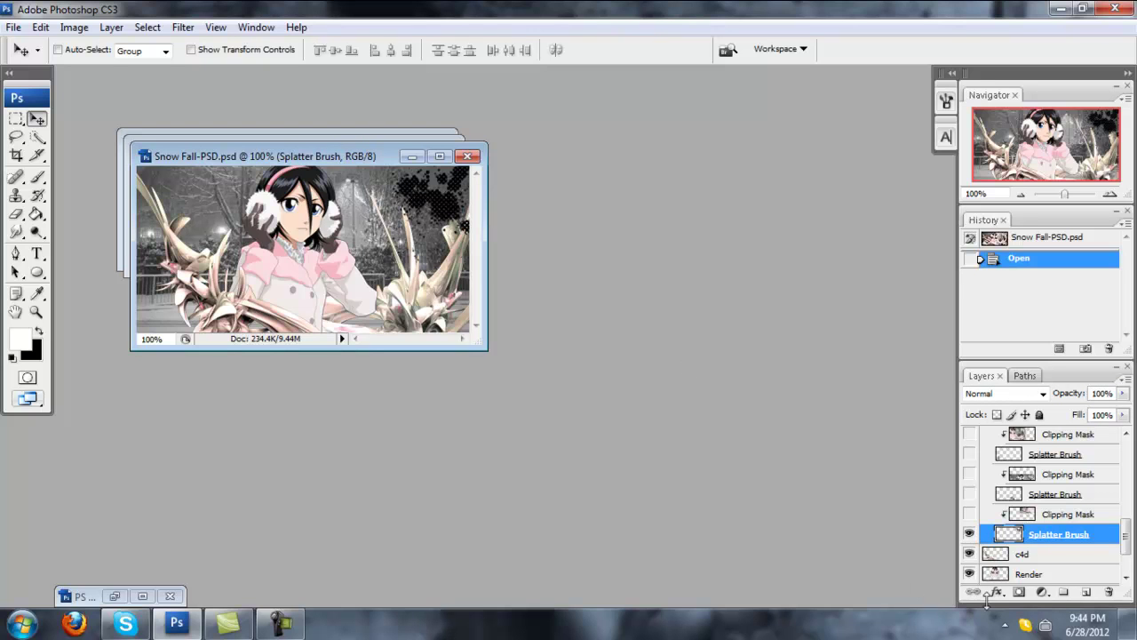
left_click(1042, 516)
left_click(970, 514)
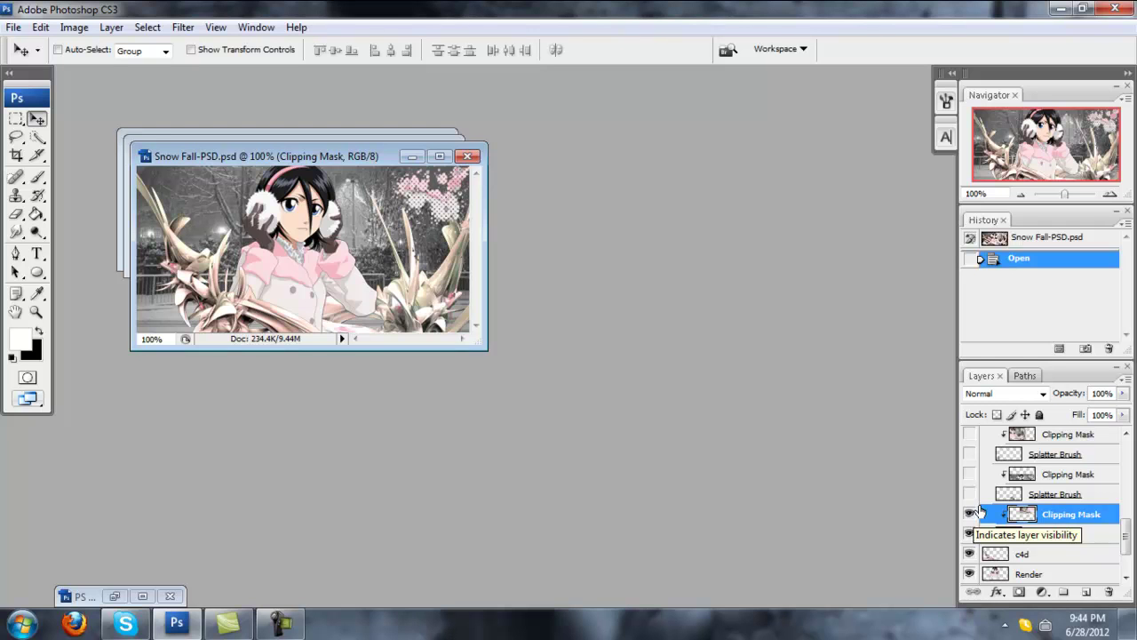
Step: Show the next two Splatter Brush layers up the group, each followed by its Clipping Mask layer
left_click(969, 494)
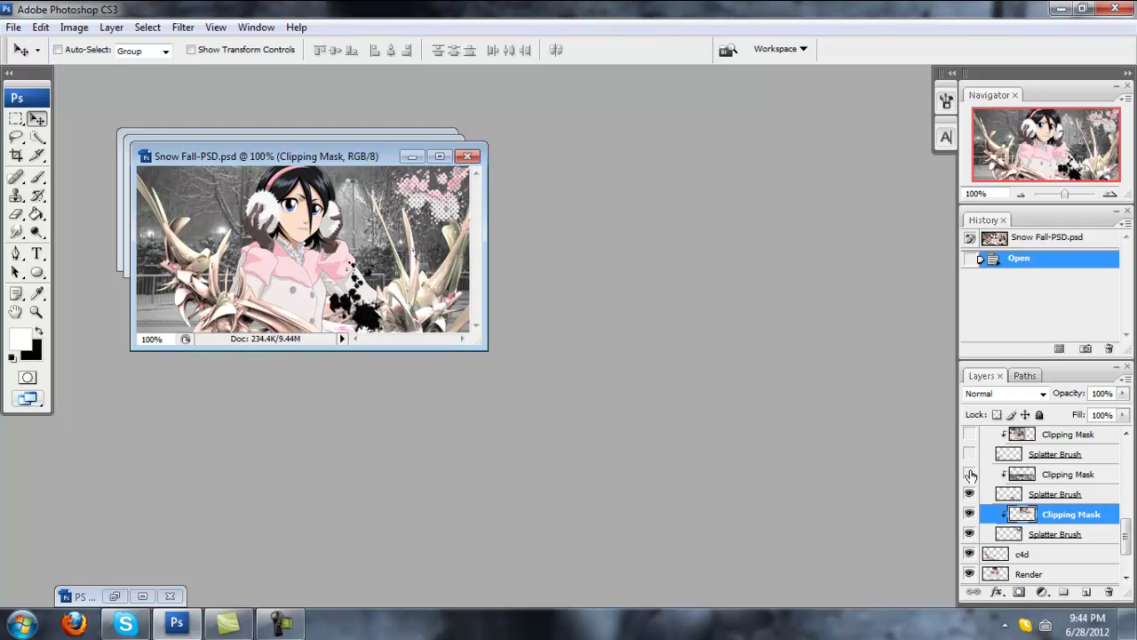
left_click(970, 474)
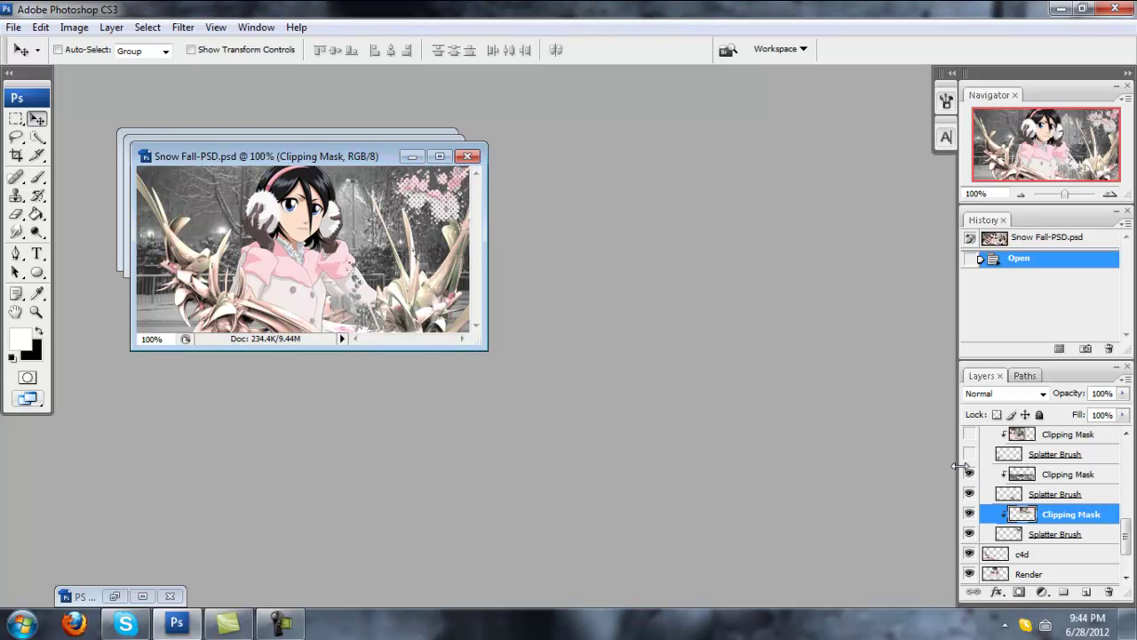
left_click(970, 454)
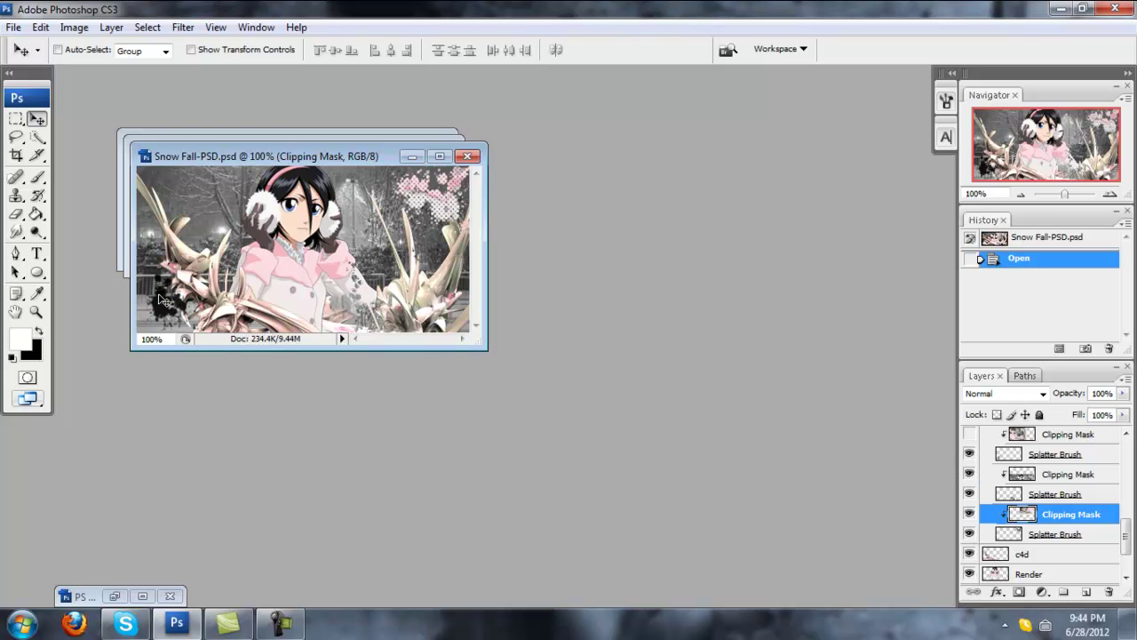
left_click(969, 438)
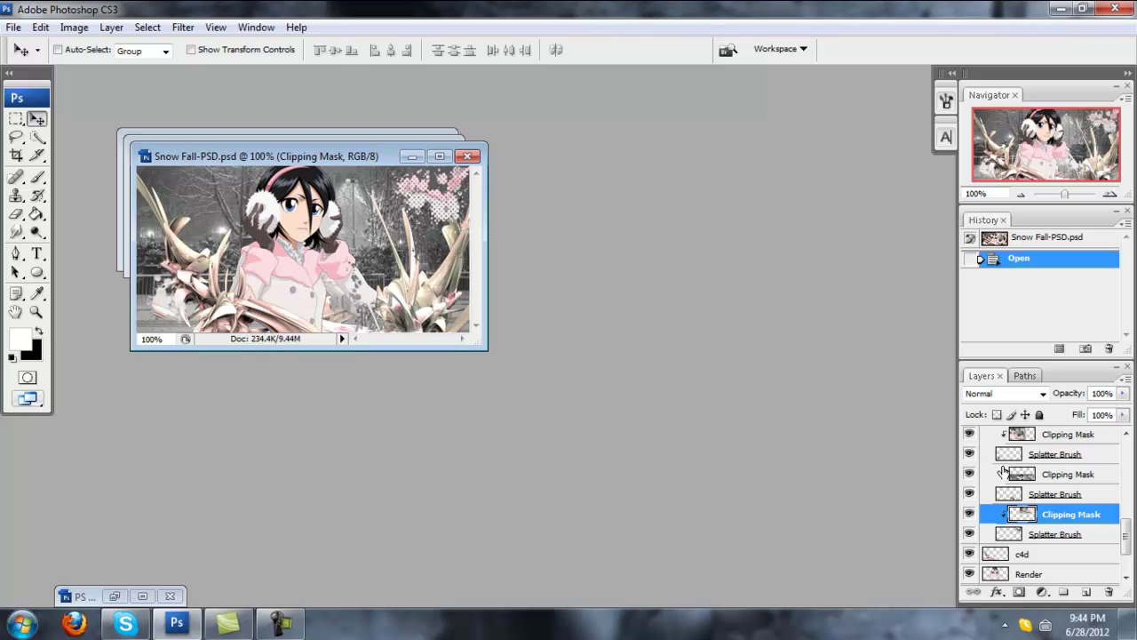
Step: Show the three remaining Splatter Brush layers with their Clipping Mask layers, and collapse the Splatter & Clip group
scroll(966, 496, "up", 4)
left_click(969, 494)
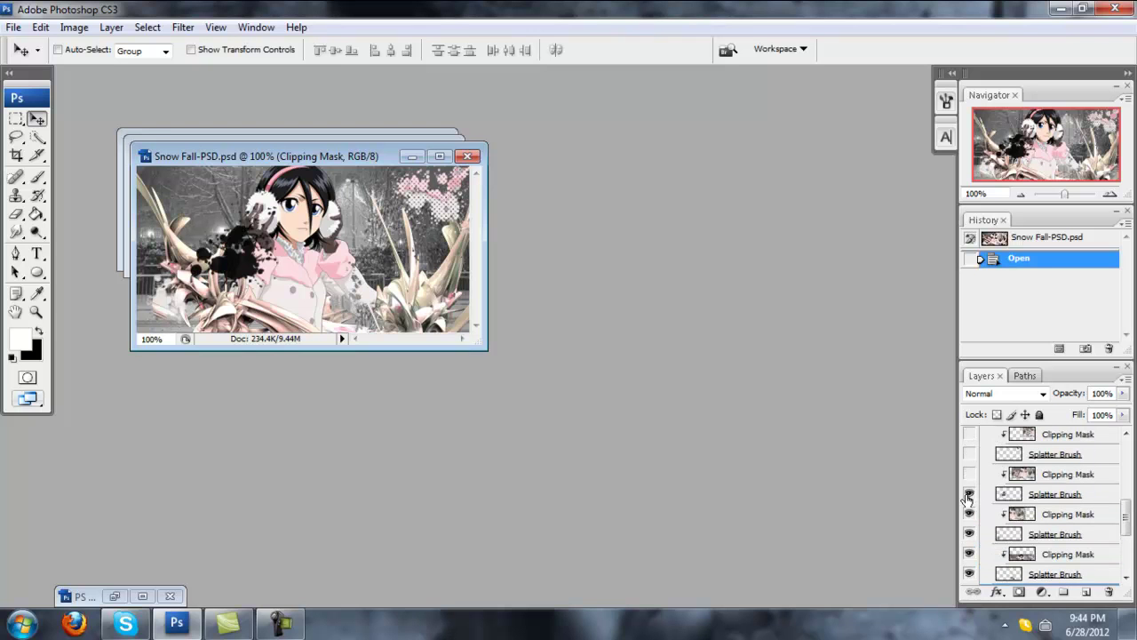
left_click(969, 474)
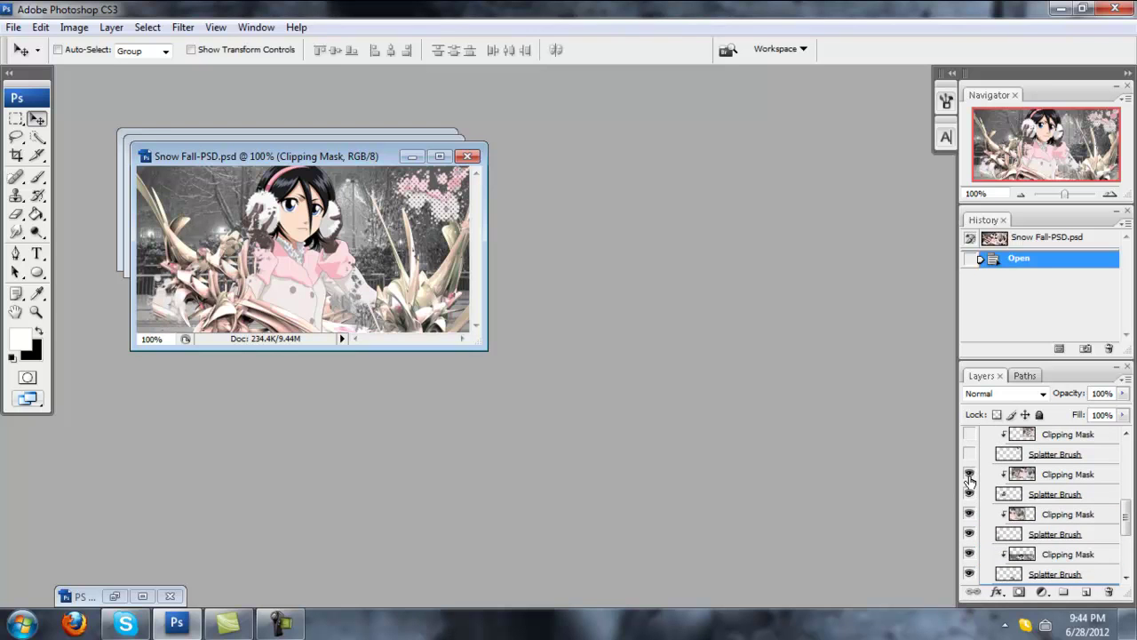
left_click(969, 454)
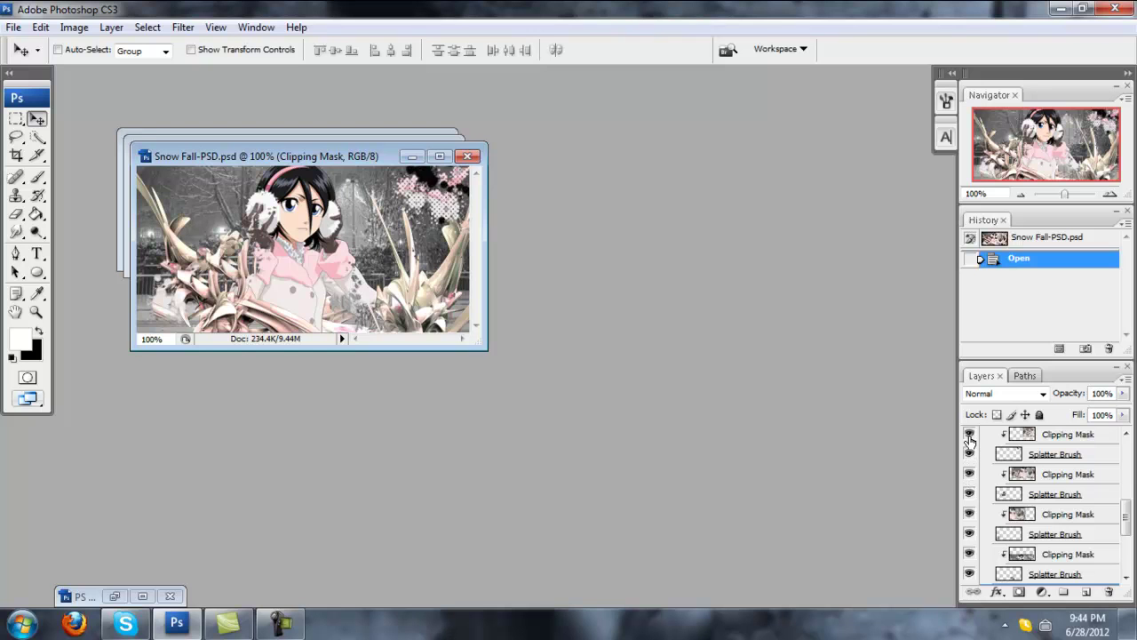
left_click(970, 454)
scroll(971, 462, "up", 2)
left_click(970, 495)
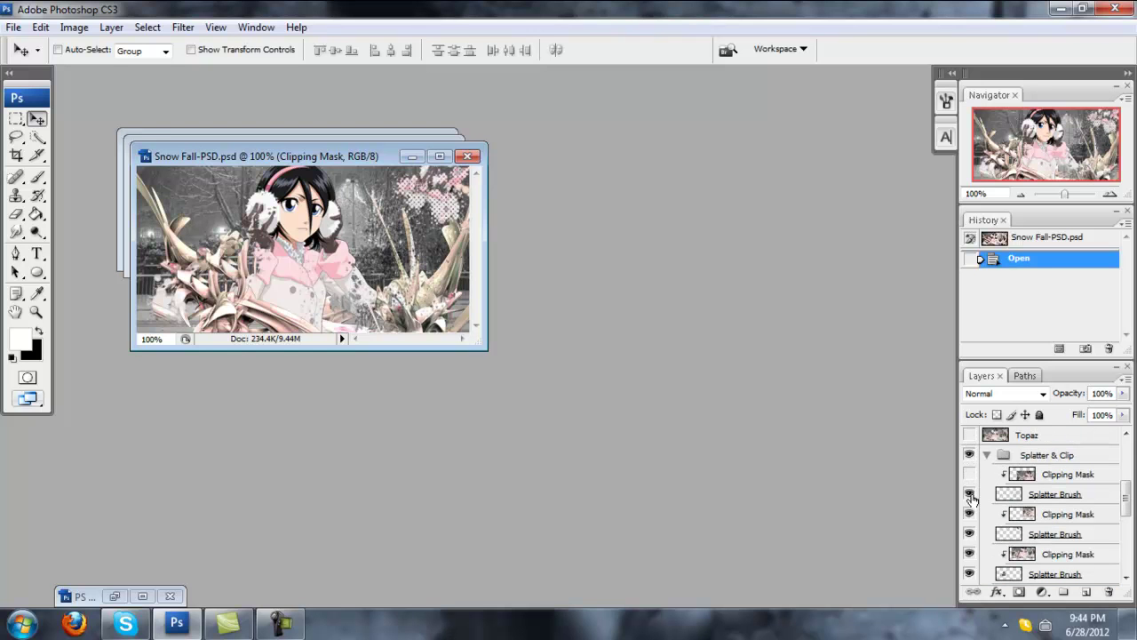
left_click(970, 474)
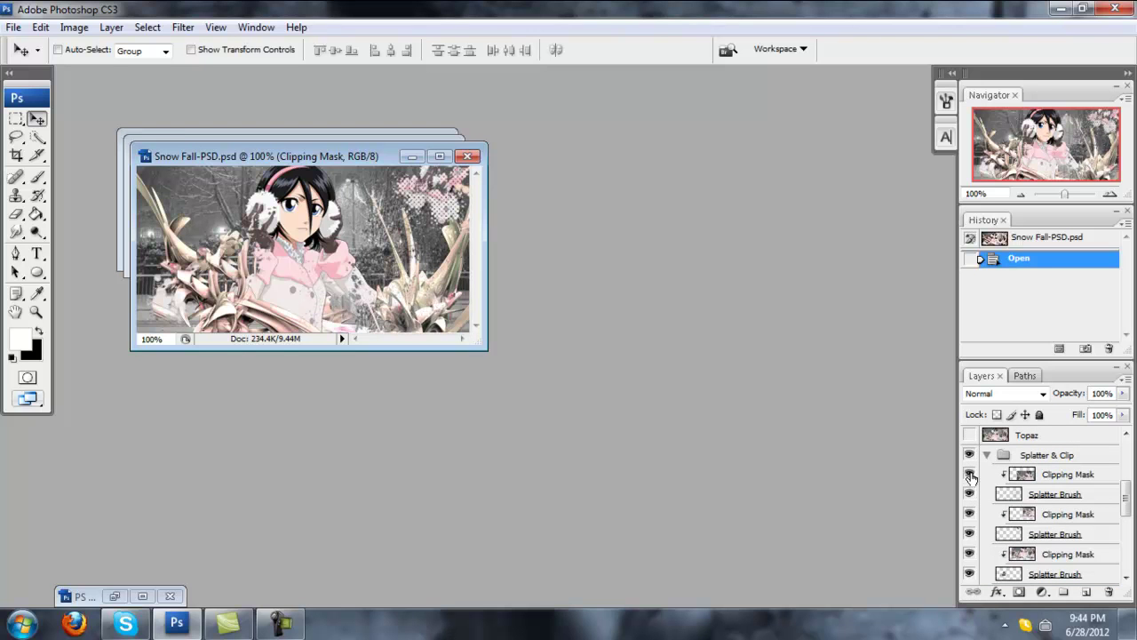
left_click(986, 455)
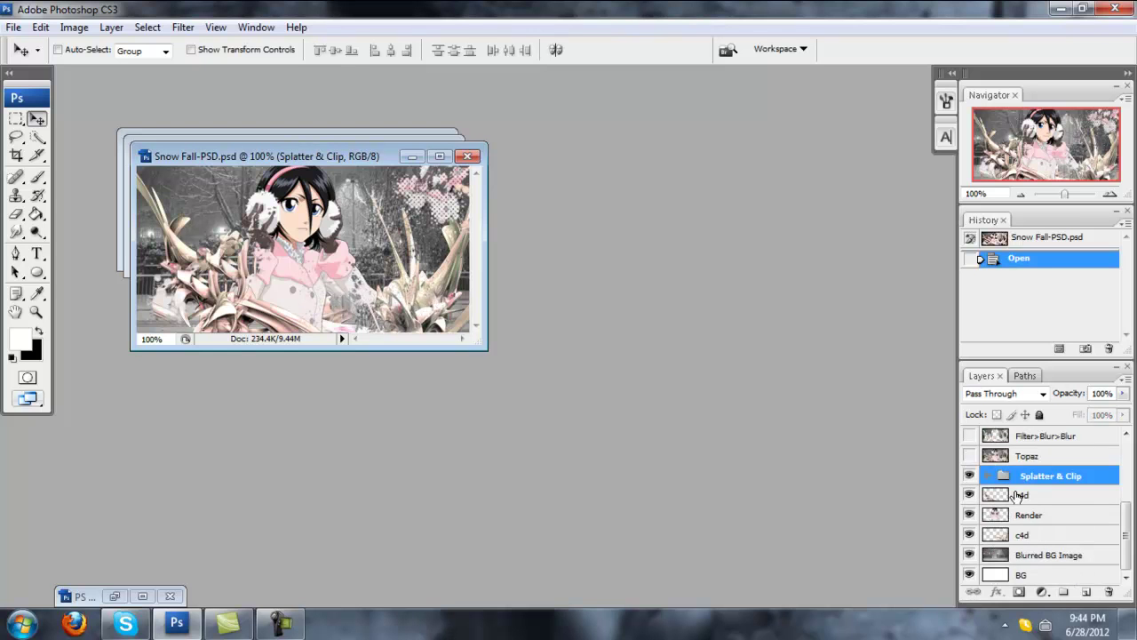
Step: Show the hidden layers above Splatter & Clip, from Topaz up to the Layer Adjustments group
scroll(1018, 495, "up", 3)
left_click_drag(969, 522, 970, 455)
scroll(978, 498, "up", 4)
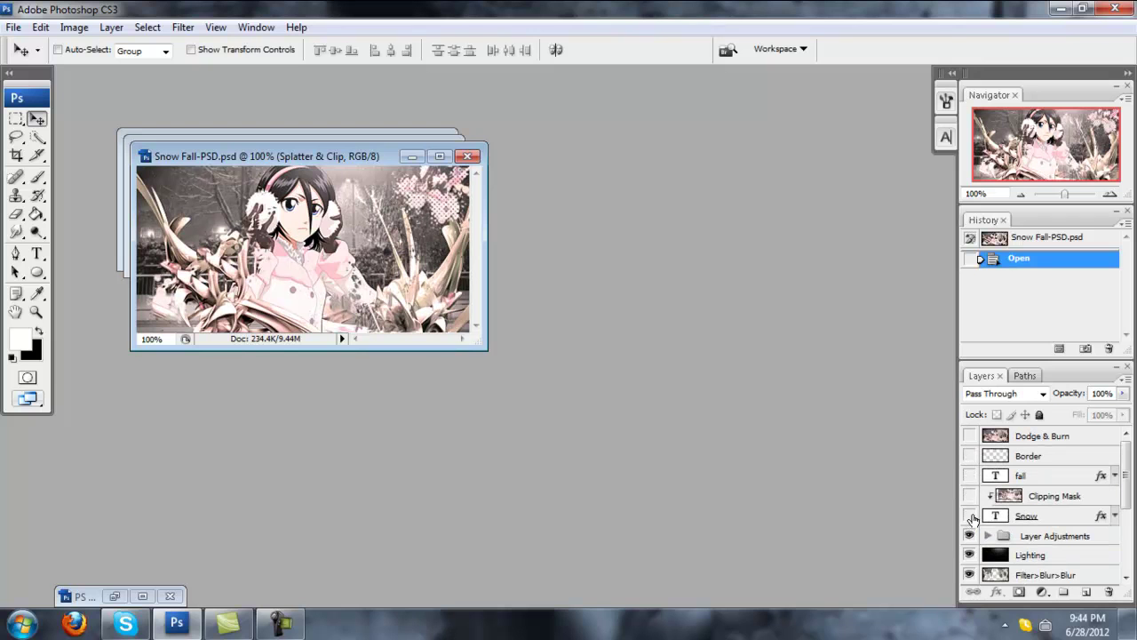
Step: Show the Snow text, its Clipping Mask layer and the fall text, toggling the clipping mask's visibility to compare
left_click_drag(972, 517, 970, 476)
left_click(971, 498)
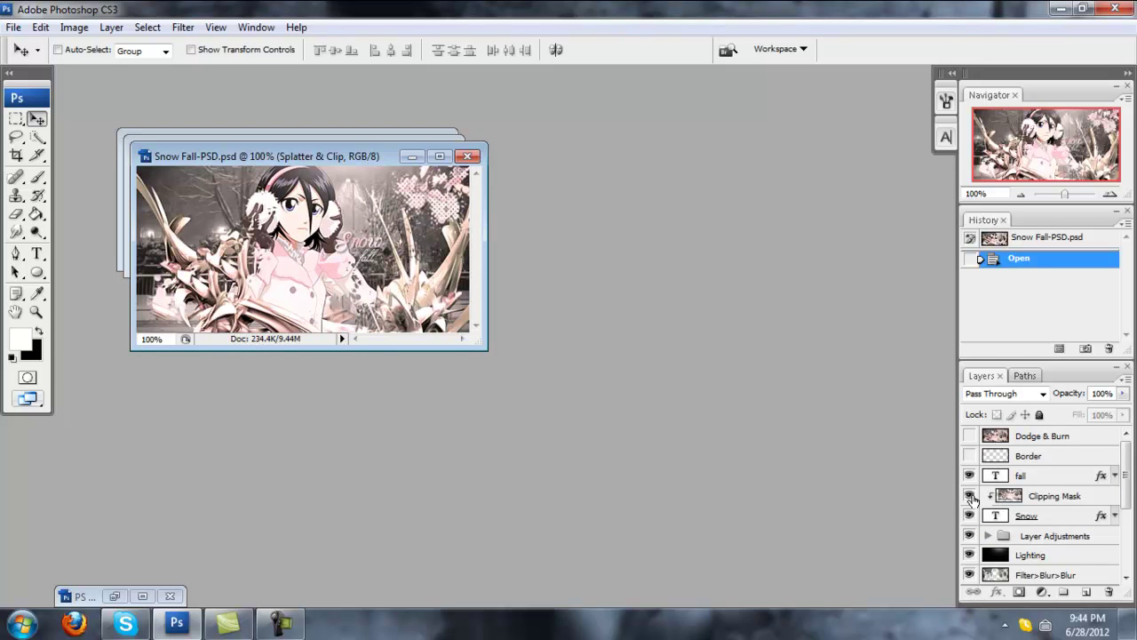
left_click(971, 497)
left_click(971, 498)
left_click(971, 498)
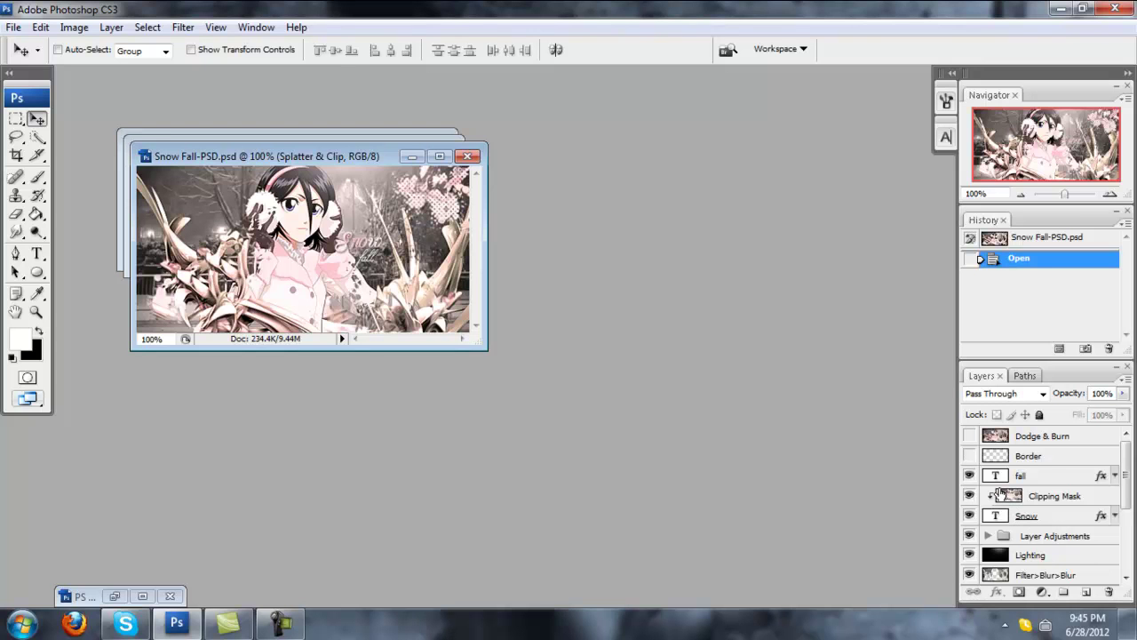
Step: Close Snow Fall-PSD, and in the 1 month PSD hide the layers from Layer 16 down to Gradient Map 1
left_click(467, 157)
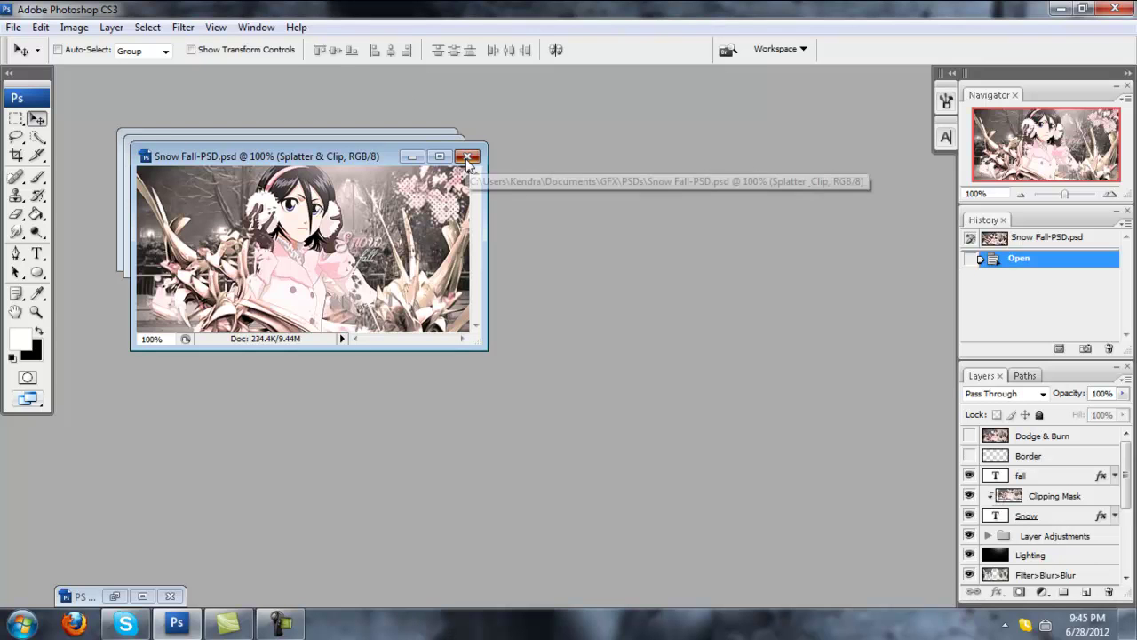
left_click(607, 252)
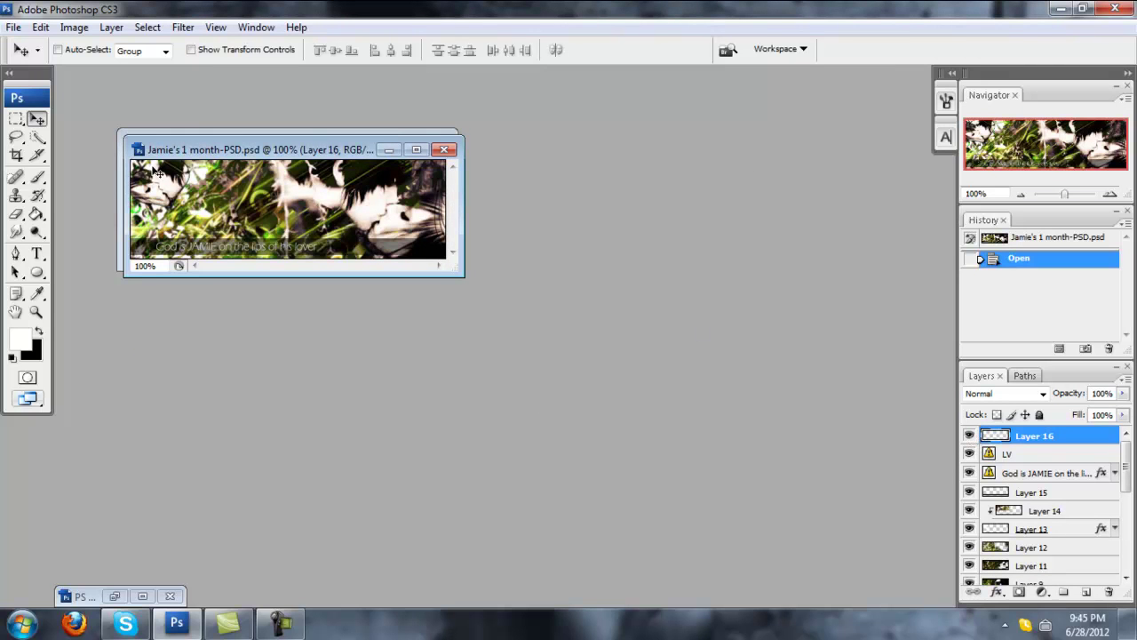
left_click_drag(969, 434, 973, 565)
scroll(999, 549, "down", 3)
scroll(1000, 548, "down", 2)
left_click_drag(971, 456, 971, 569)
scroll(971, 569, "down", 5)
Step: Show the layers from Gradient Map 1 back up to Layer 13, toggling the visibility of Layer 13's heart to compare
left_click_drag(970, 493, 970, 437)
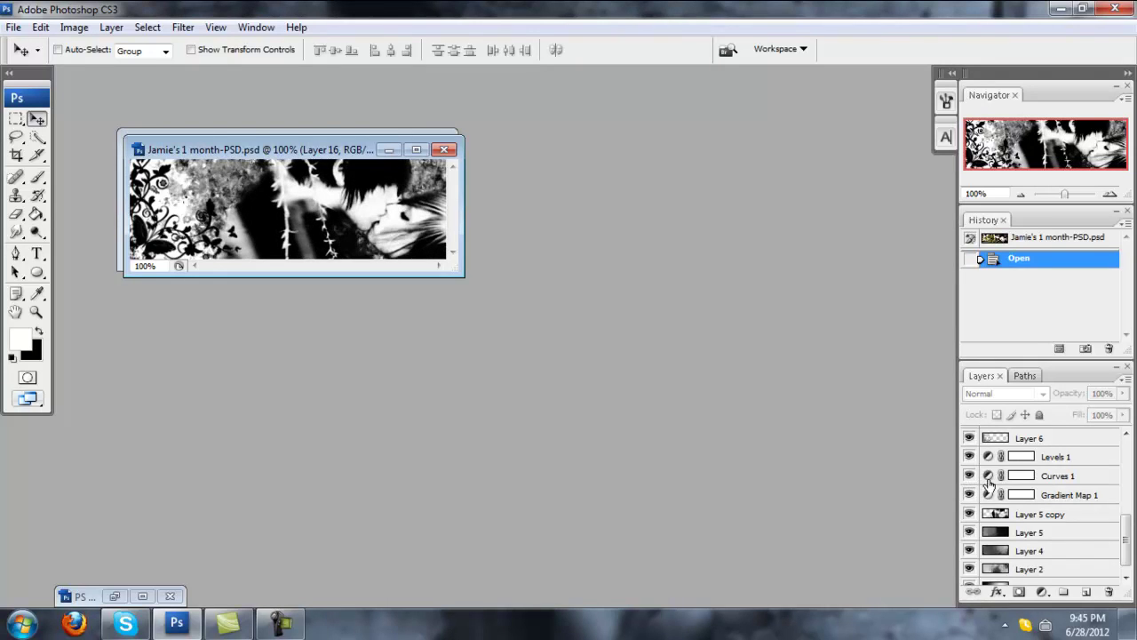
scroll(989, 481, "up", 2)
left_click_drag(970, 494, 970, 437)
scroll(981, 480, "up", 2)
left_click_drag(970, 512, 972, 468)
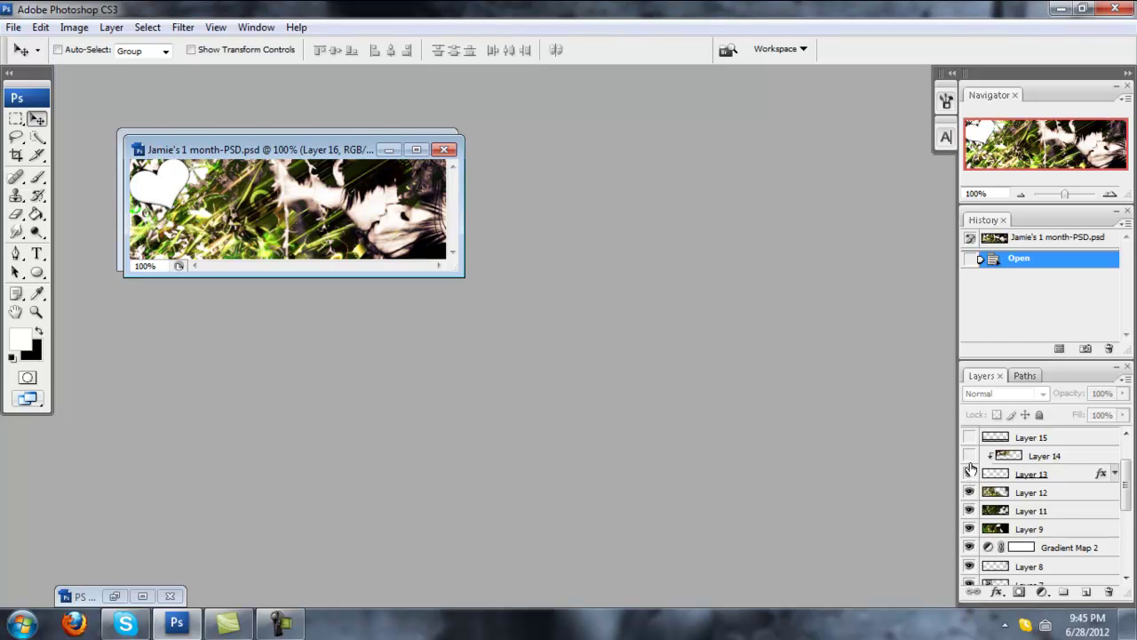
left_click(970, 474)
left_click(969, 474)
left_click(969, 474)
left_click(970, 474)
Step: Draw a solid white heart near the middle of the banner on a new layer with the Custom Shape Tool
left_click(37, 272)
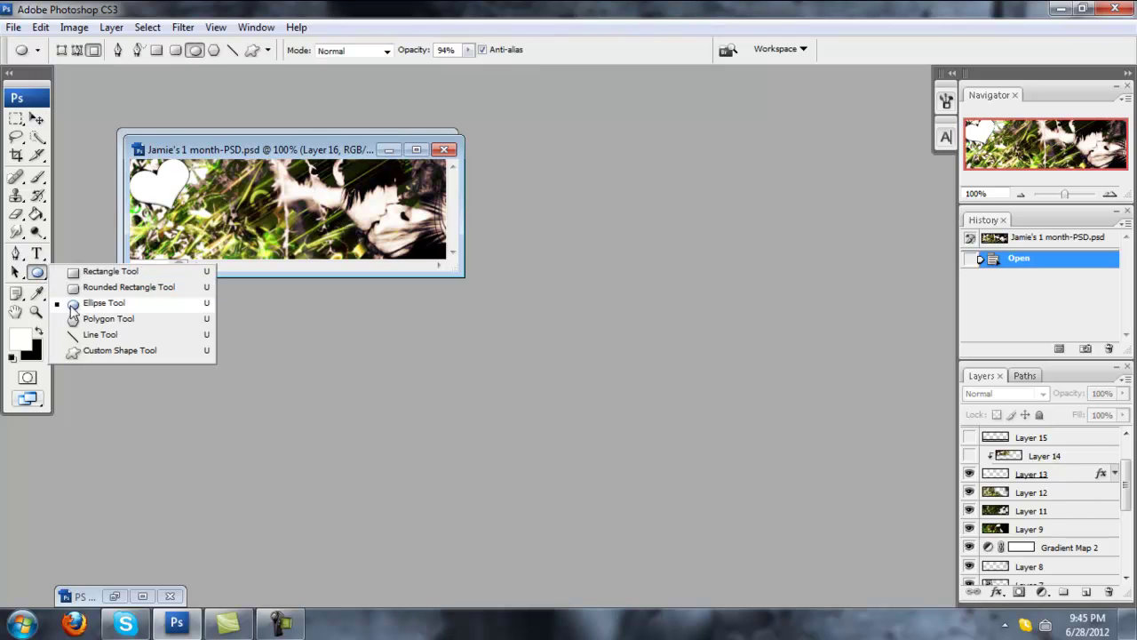
left_click(106, 351)
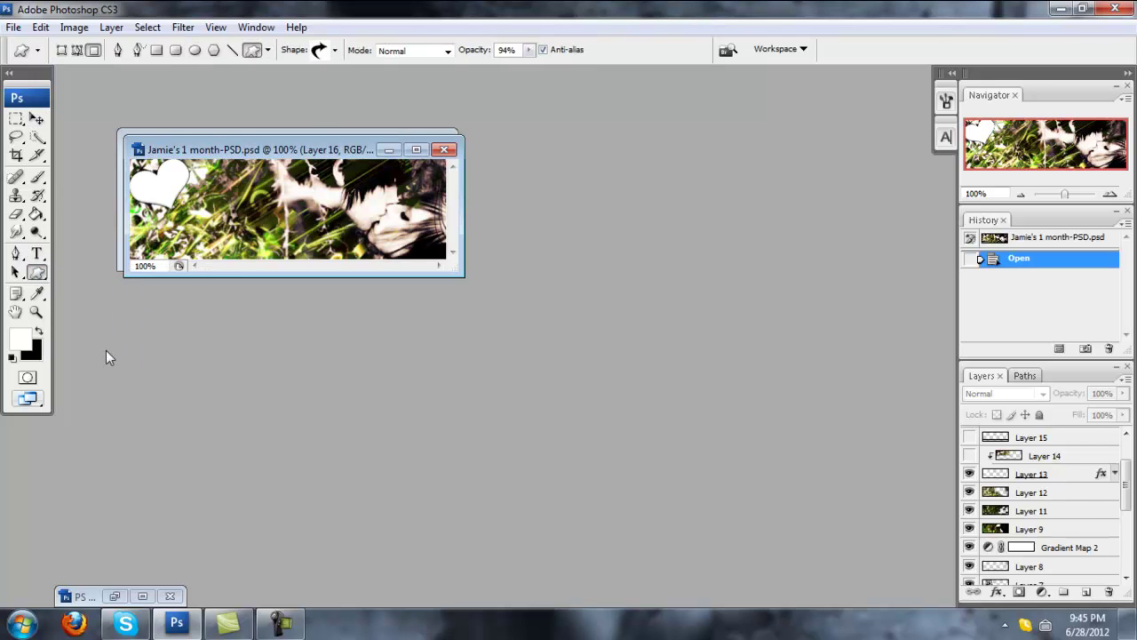
left_click(335, 51)
left_click_drag(396, 101, 397, 133)
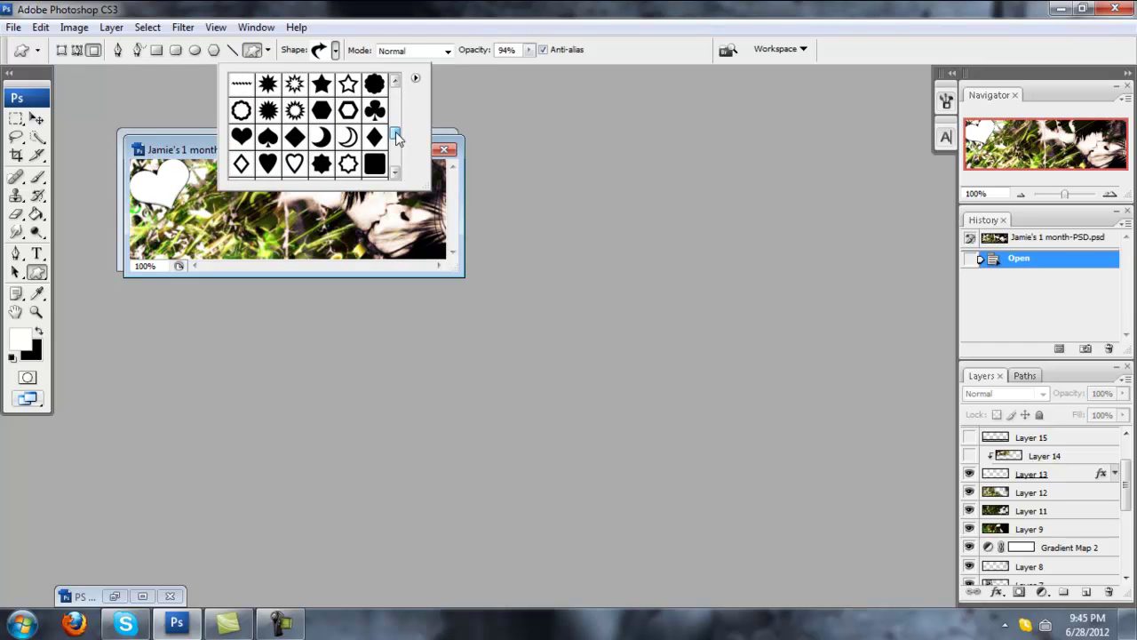
left_click(242, 137)
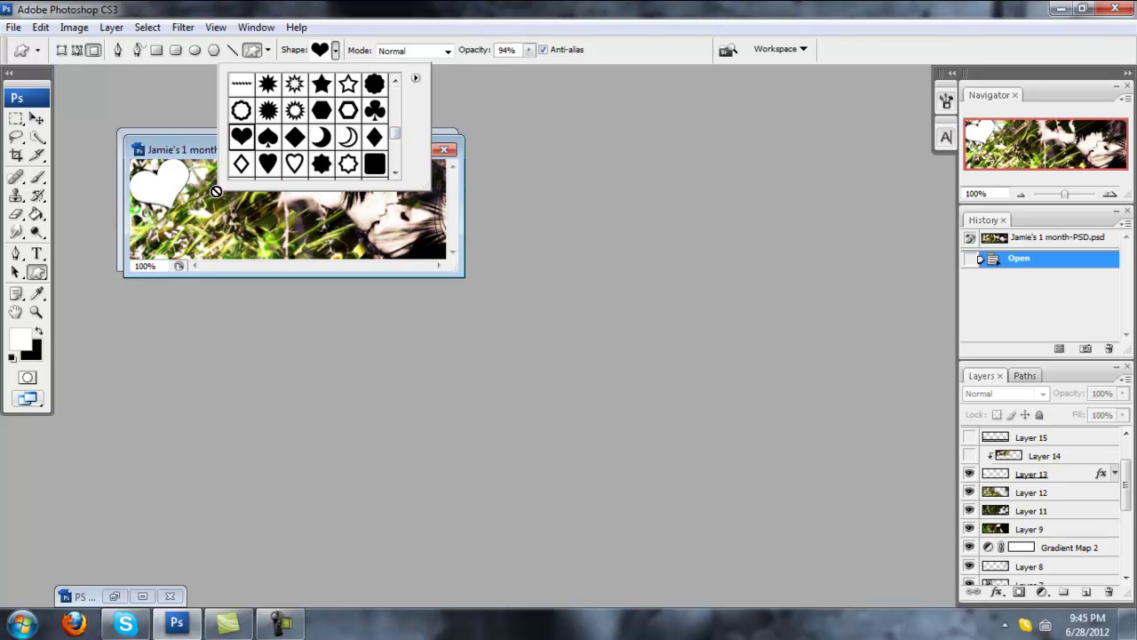
left_click(205, 149)
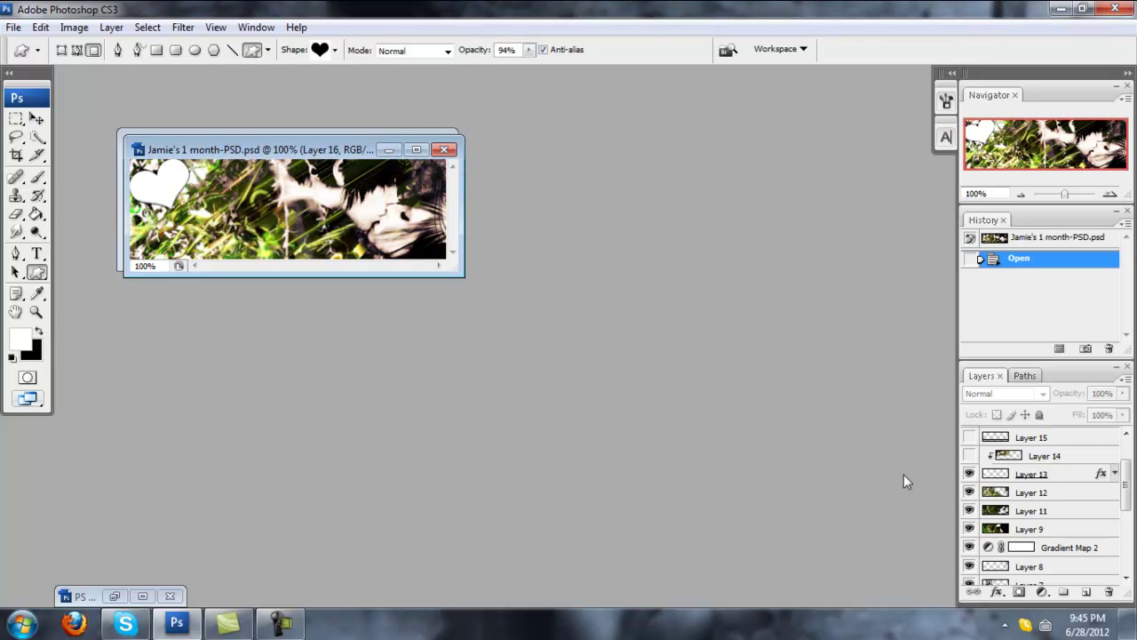
left_click(1086, 591)
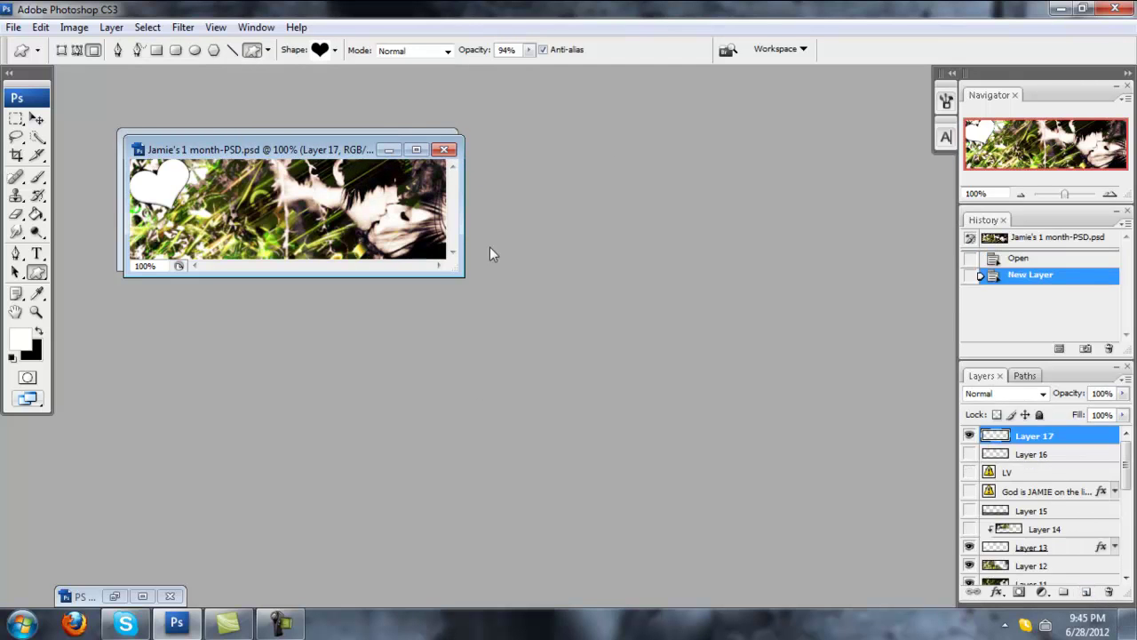
left_click_drag(234, 190, 351, 244)
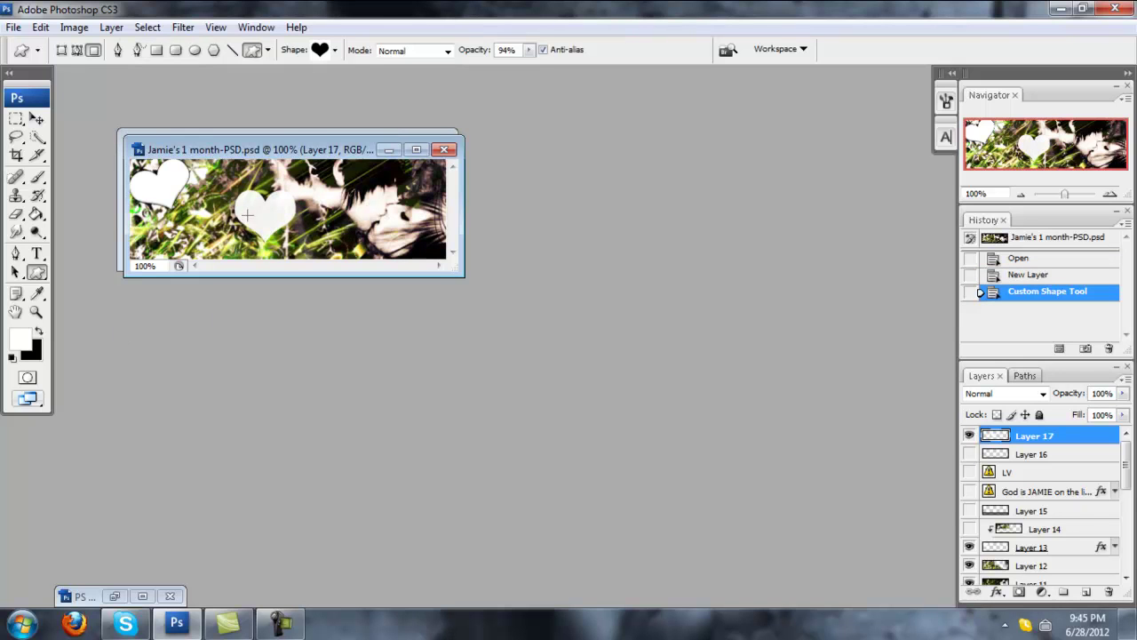
Step: Add a 1 px black outside Stroke layer style to the new heart layer
double_click(1081, 441)
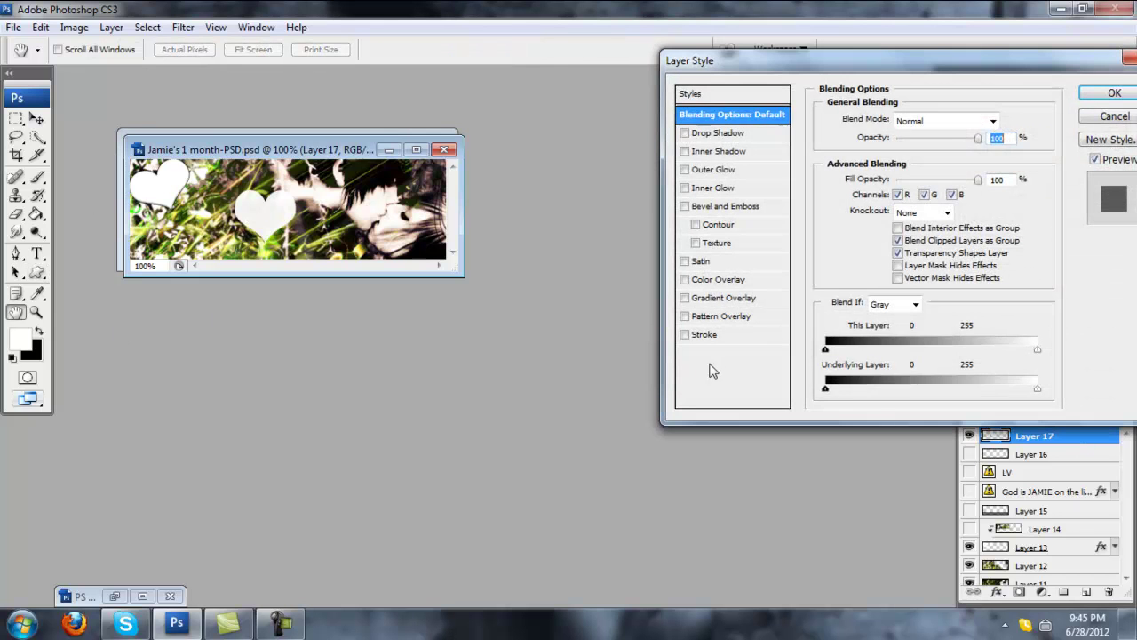
left_click(711, 335)
left_click(967, 119)
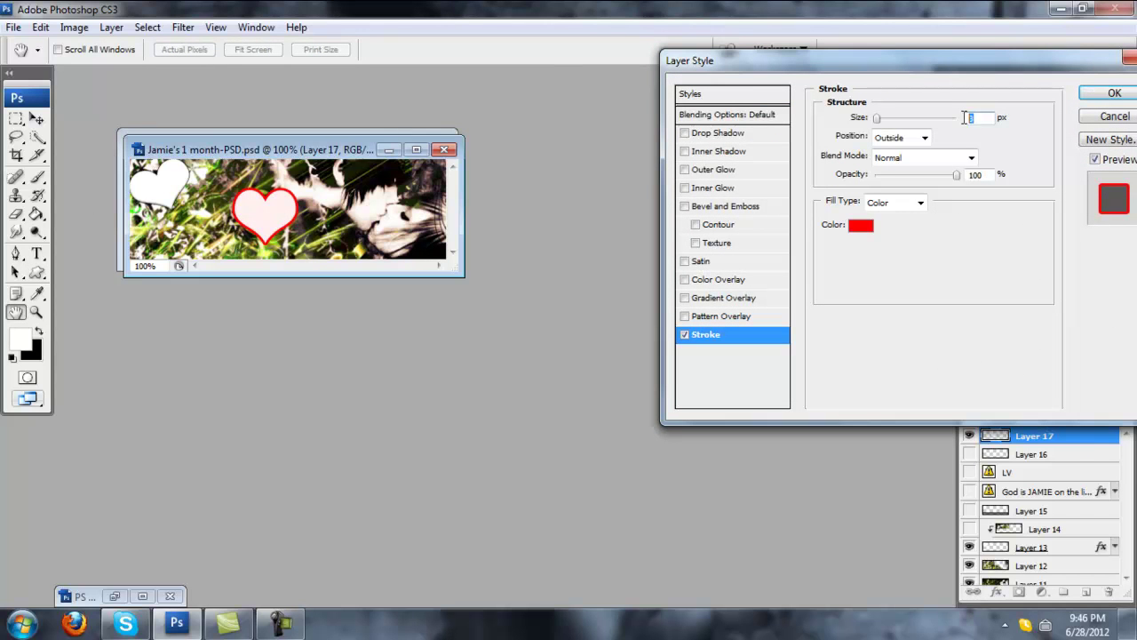
type("1")
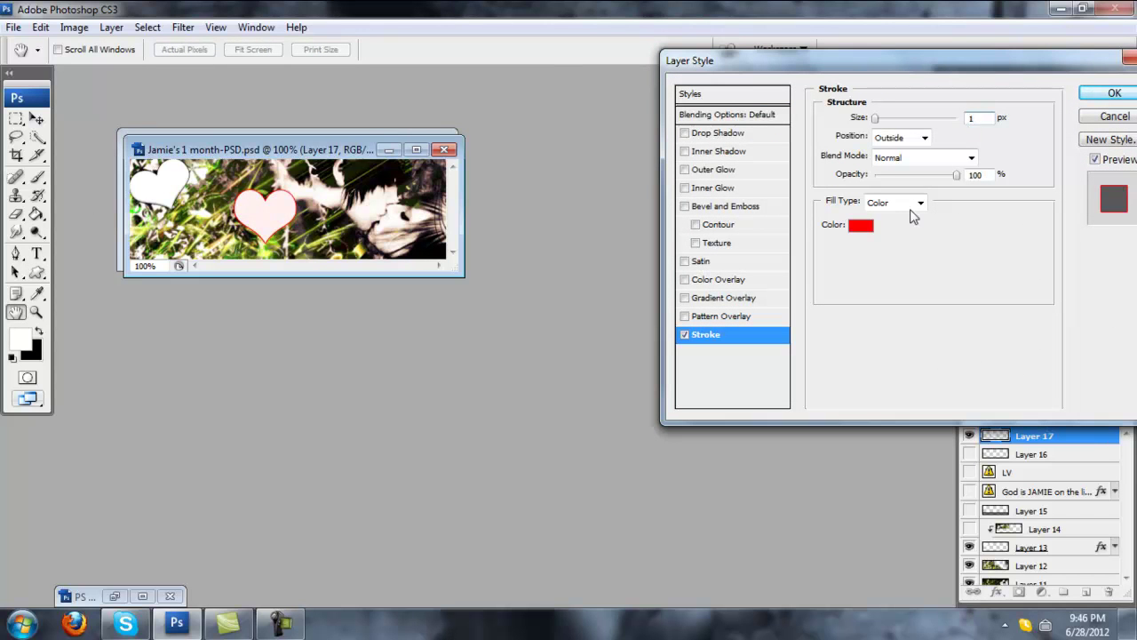
left_click(860, 225)
left_click(35, 353)
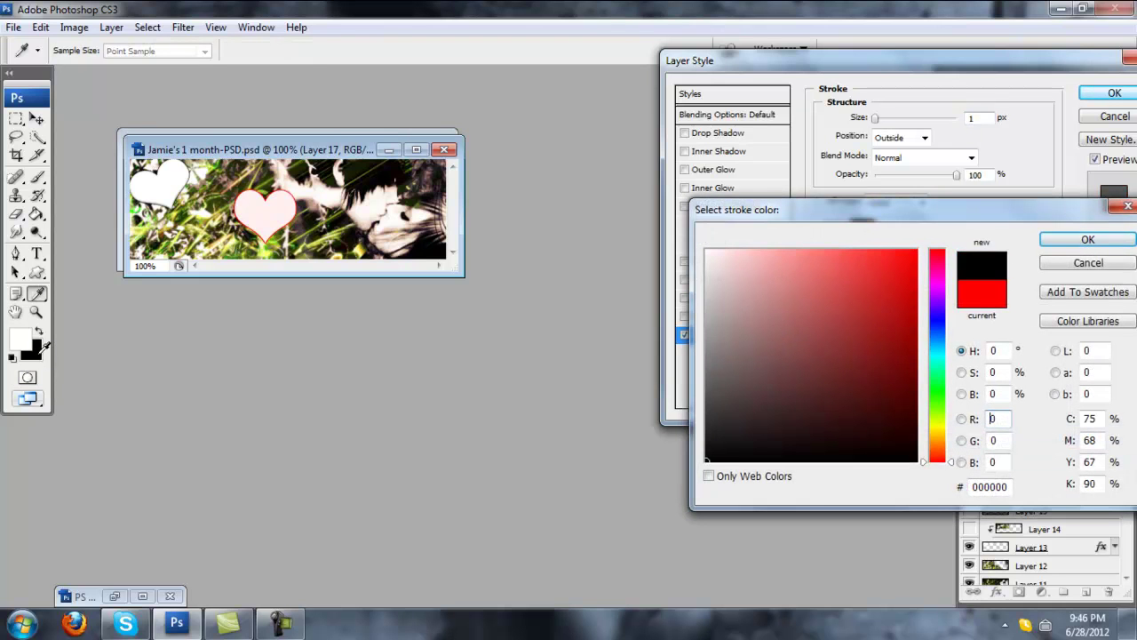
left_click(1088, 239)
key("h")
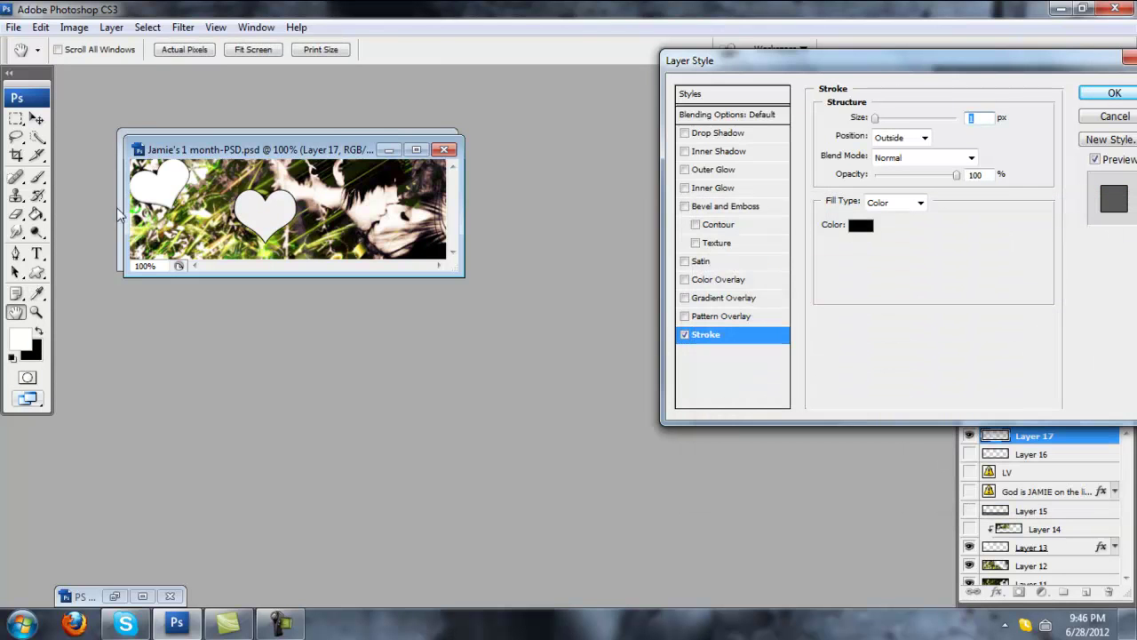
left_click(1114, 93)
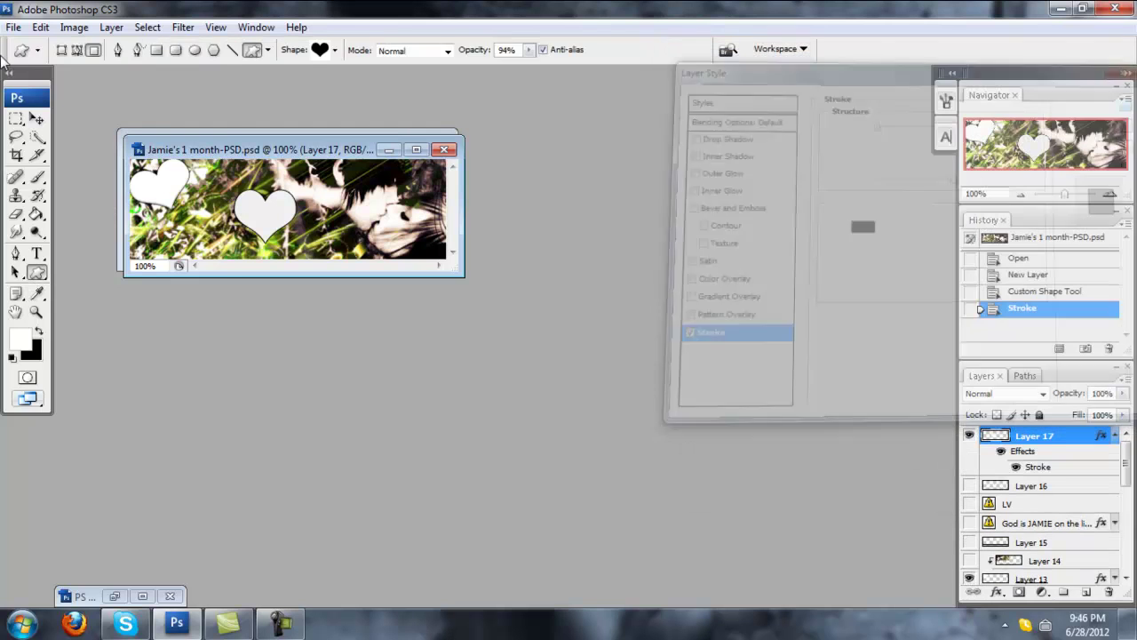
Step: Rotate the new heart about -34.6° and move it over the original heart in the banner's corner
left_click(40, 26)
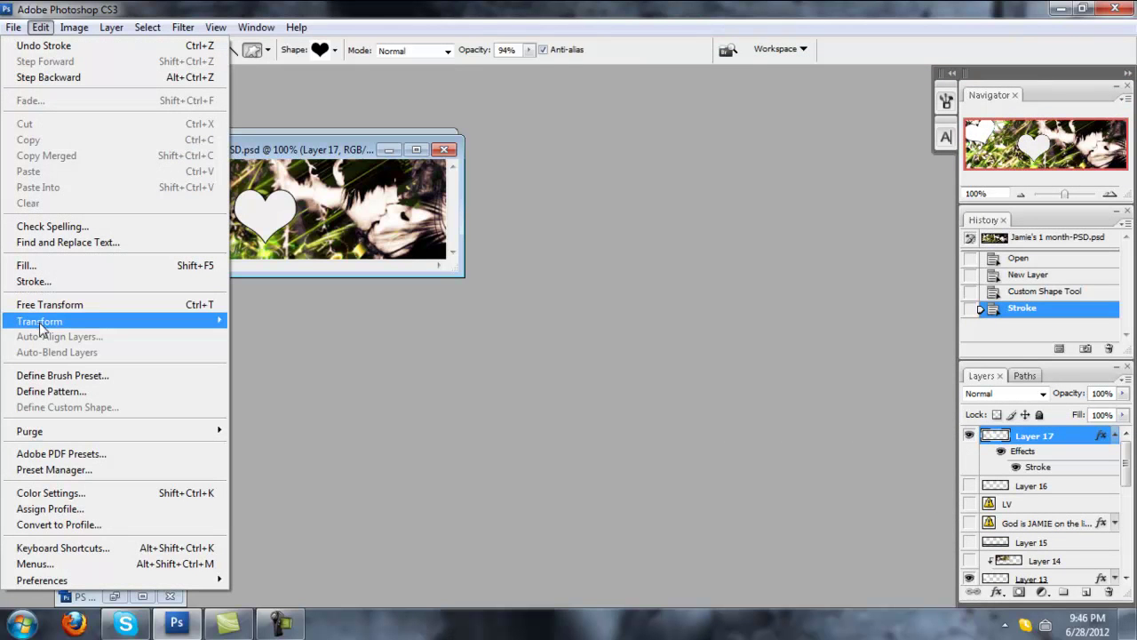
mouse_move(39, 325)
left_click(261, 361)
left_click_drag(294, 188, 274, 176)
left_click_drag(297, 221, 186, 195)
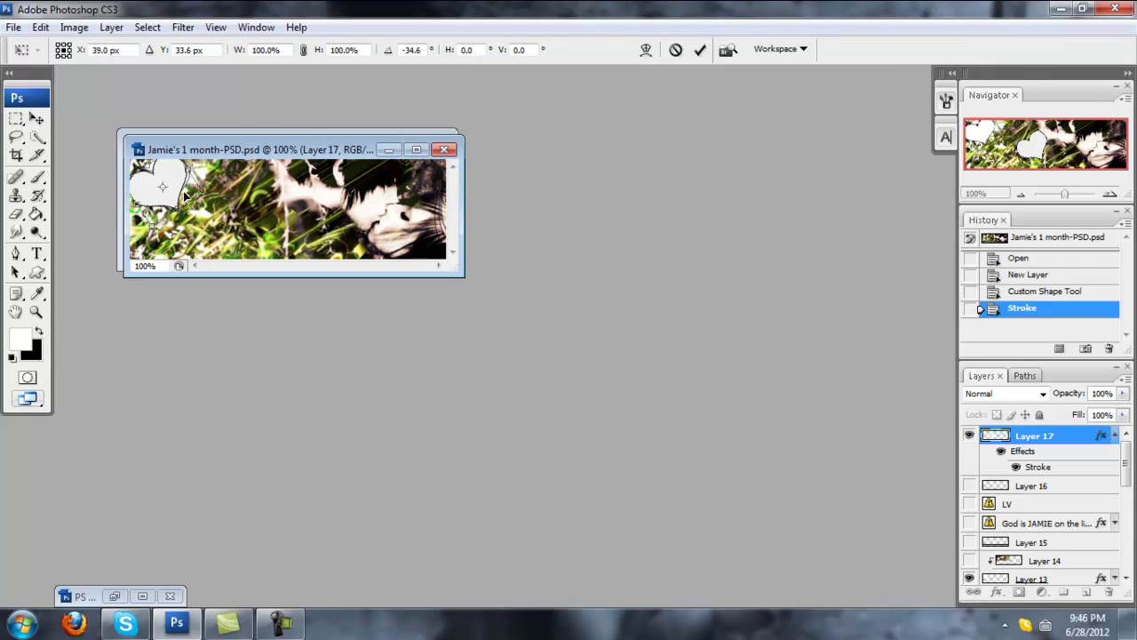
key("Return")
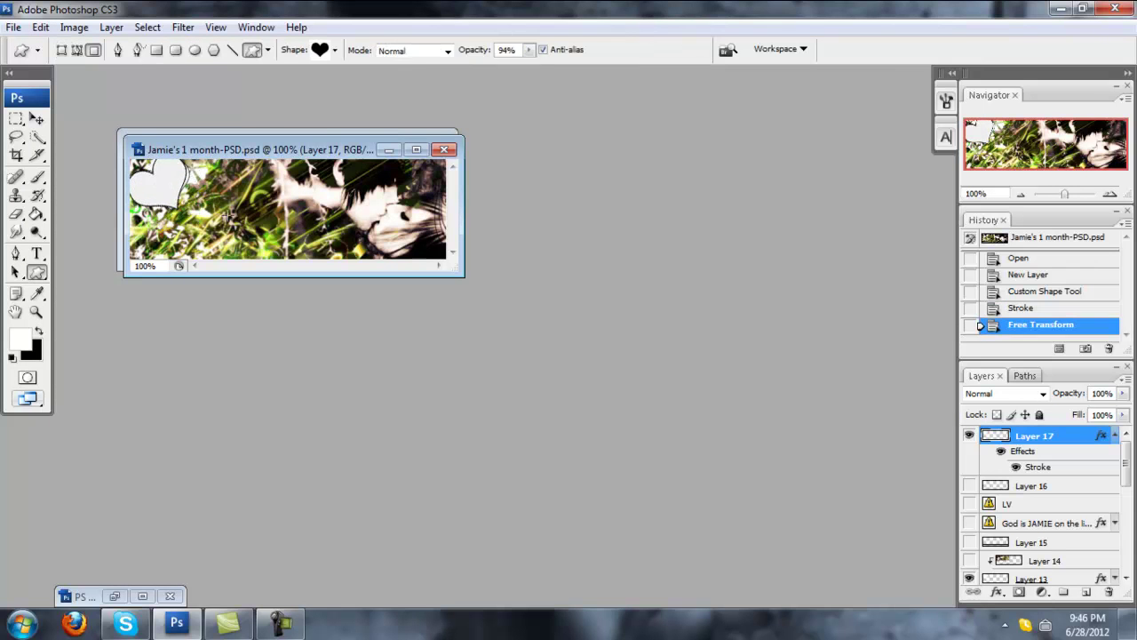
Step: Delete the layer with the newly drawn heart, select Layer 14 and hide Layer 13
left_click(1110, 593)
left_click(538, 240)
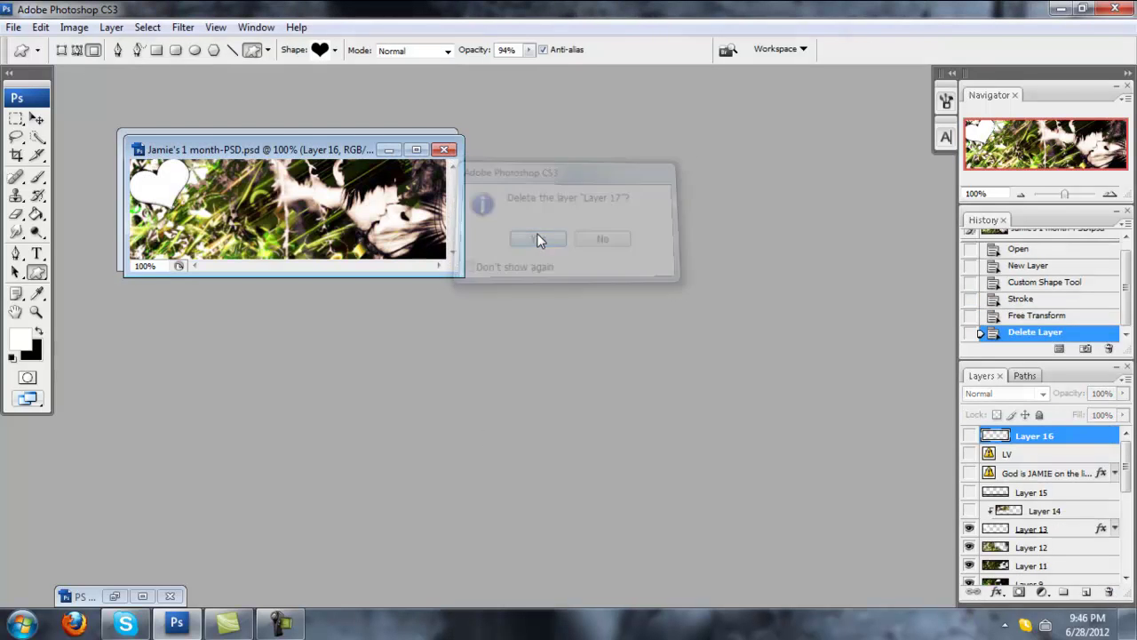
scroll(1051, 455, "down", 3)
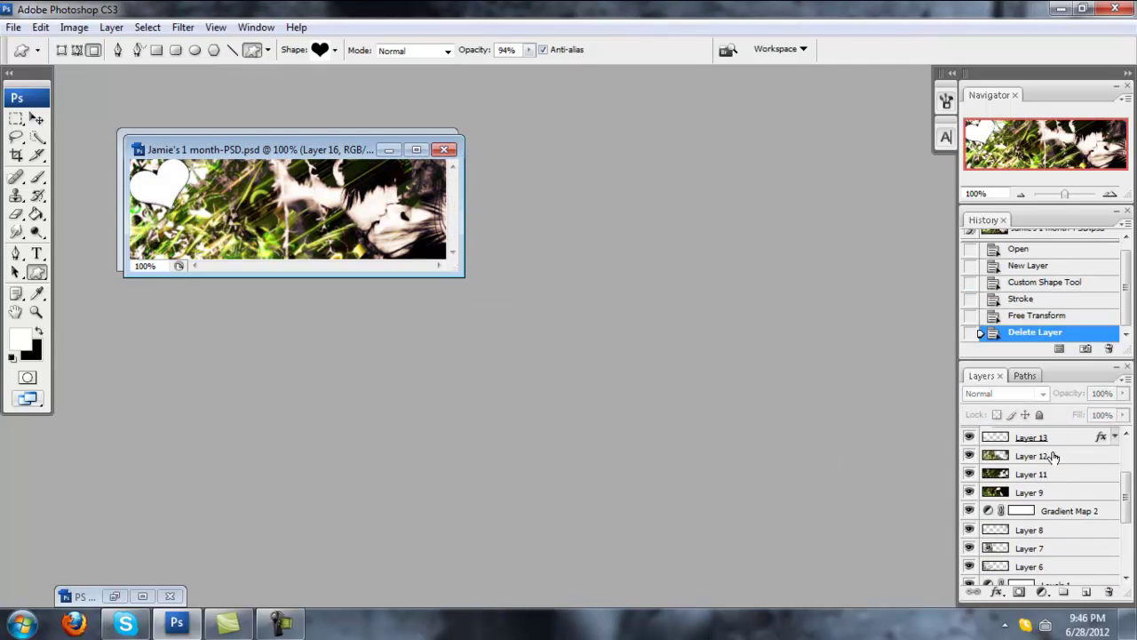
left_click(1067, 456)
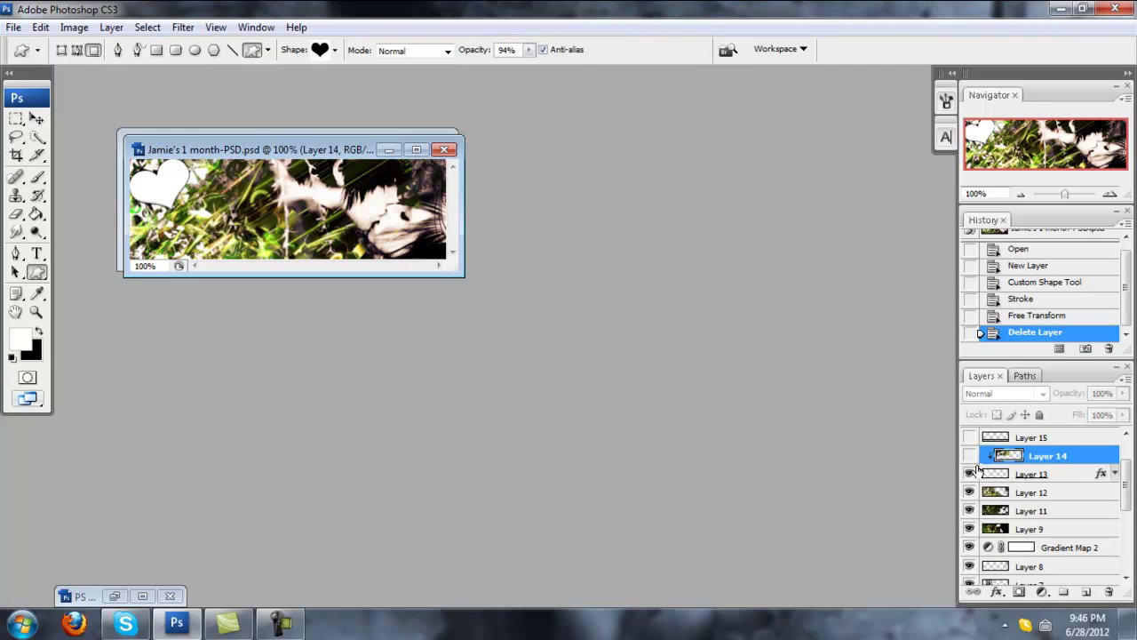
left_click(970, 473)
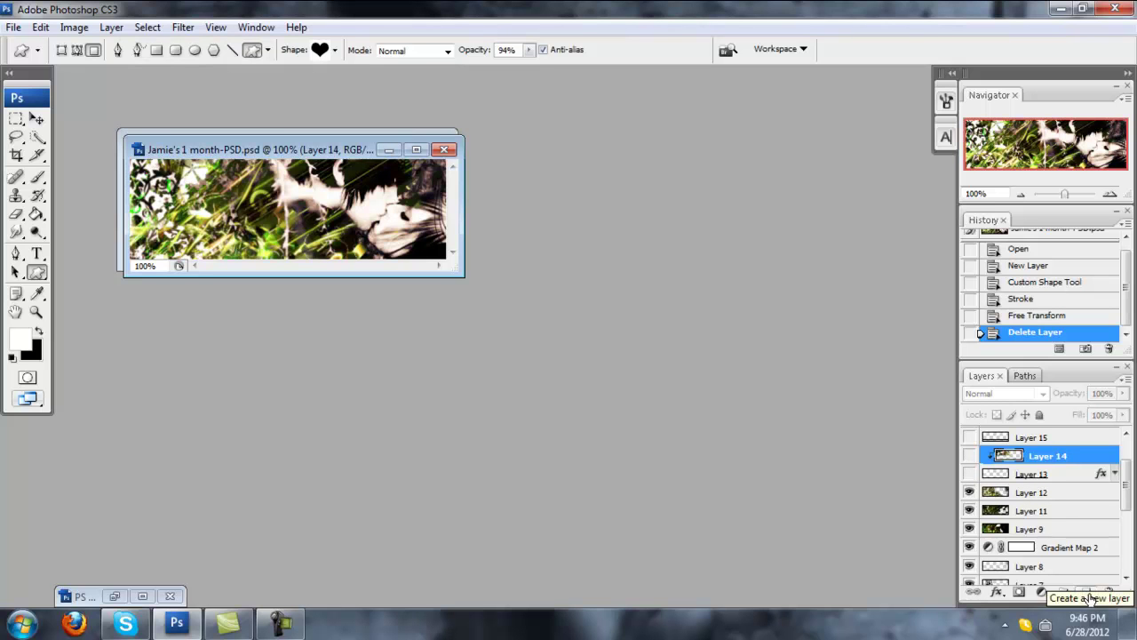
left_click(73, 27)
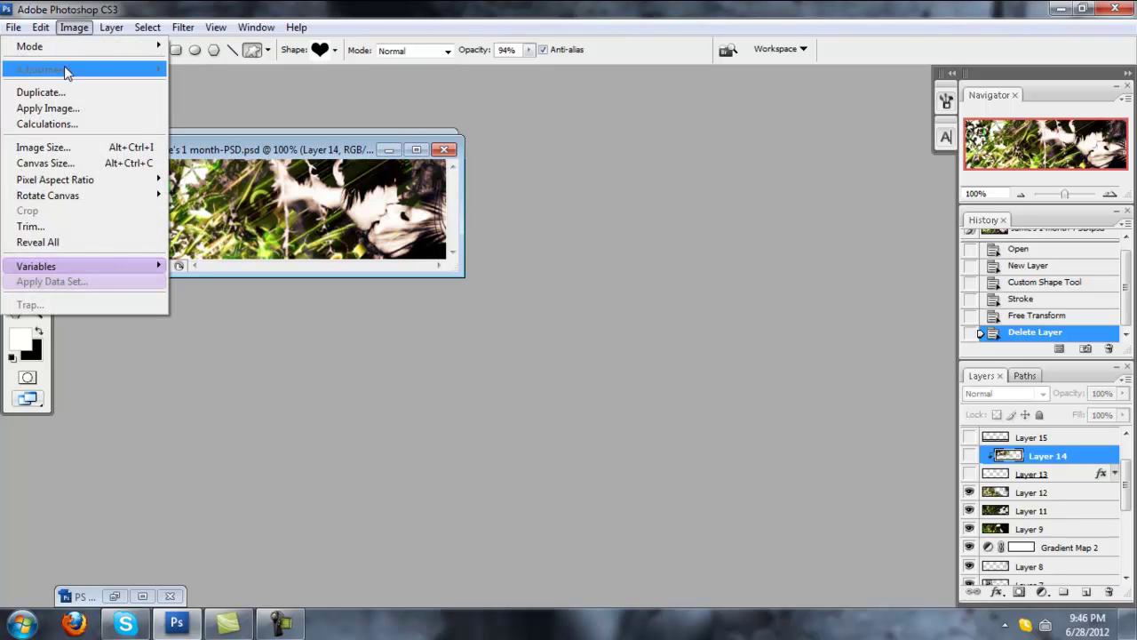
left_click(264, 9)
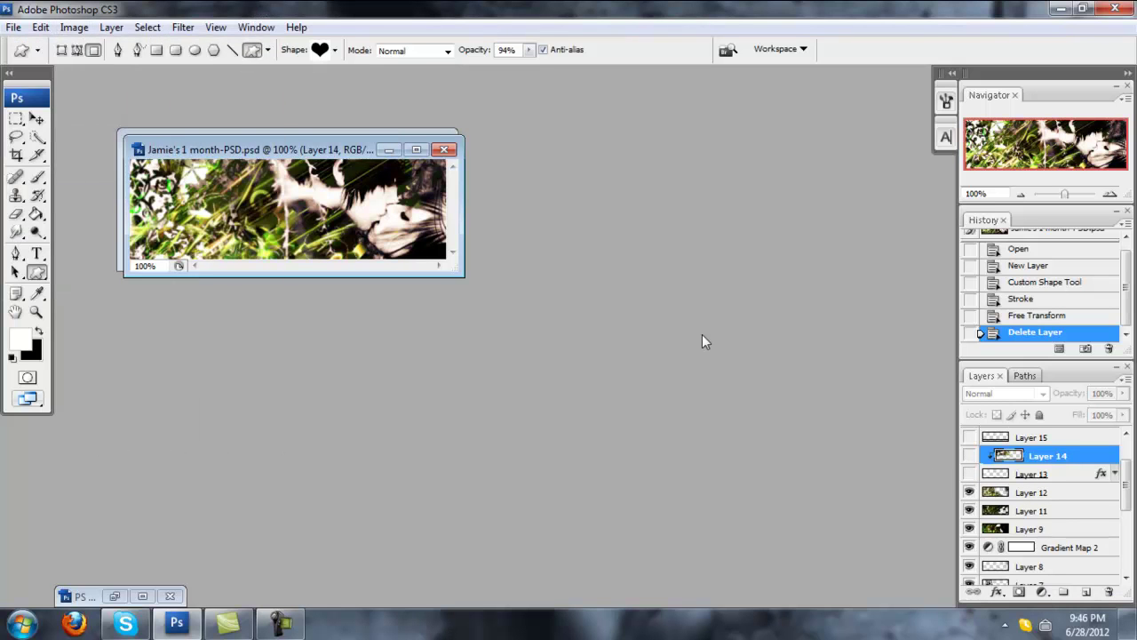
Step: Show Layer 13 and its clipped Layer 14, and maximize the document window with the Move Tool active
left_click(970, 474)
left_click(970, 454)
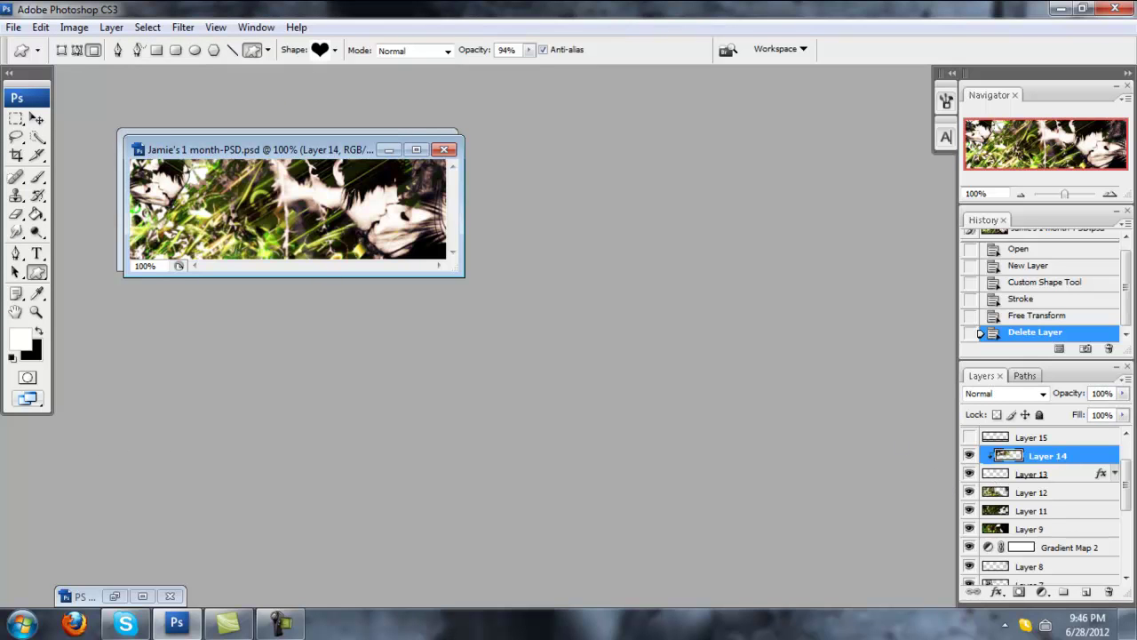
left_click(36, 119)
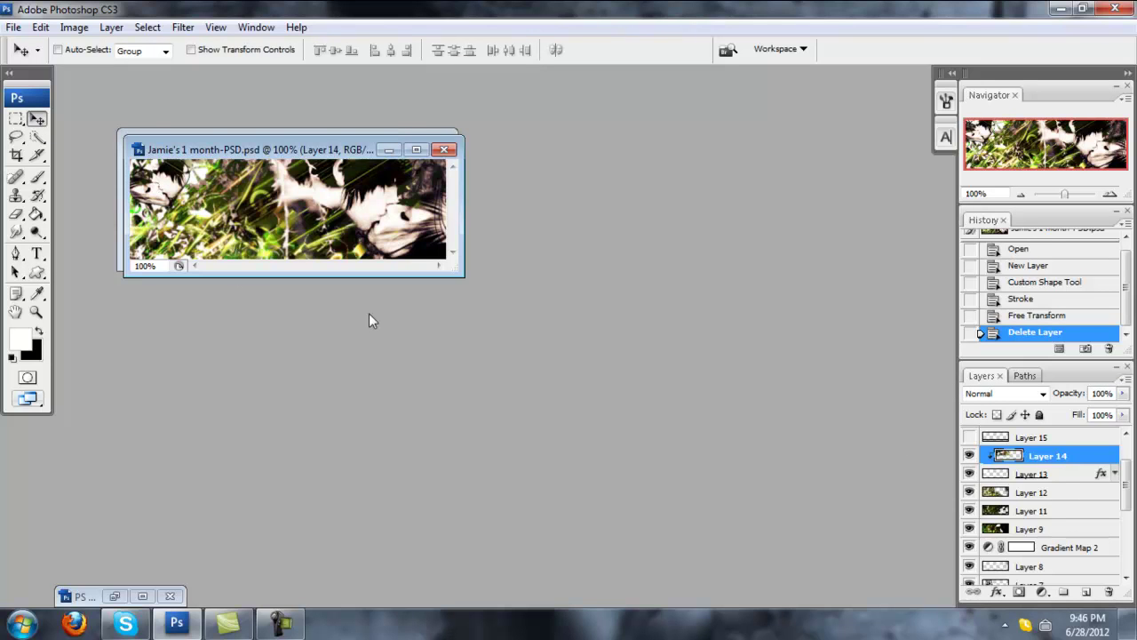
left_click(416, 149)
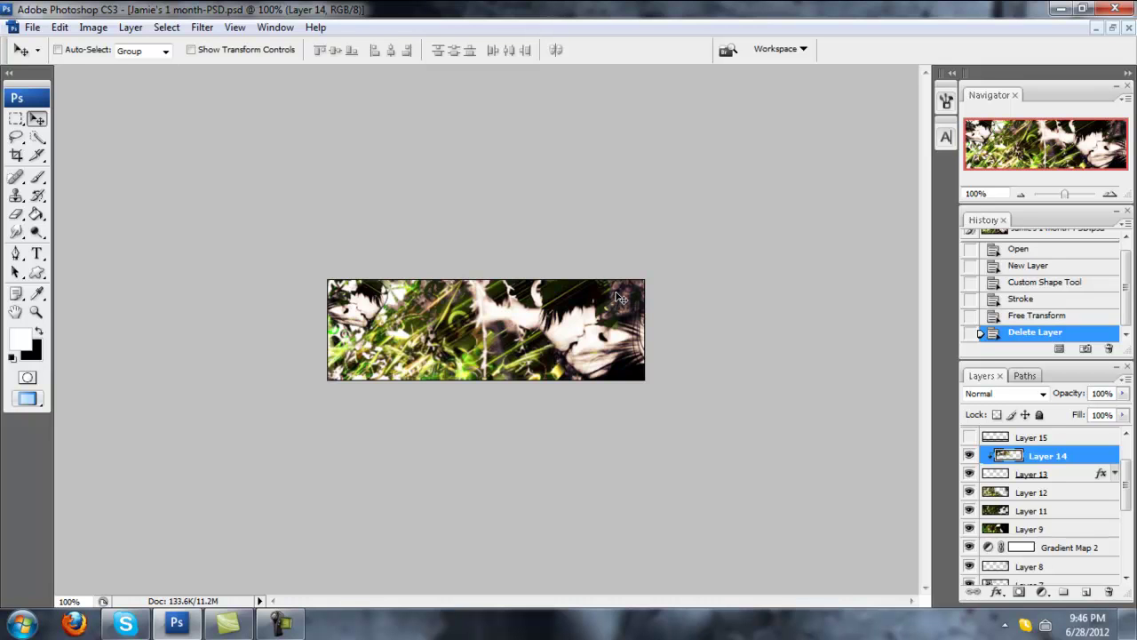
Step: Adjust the image on Layer 14 inside the heart clipping mask with Free Transform
key("ctrl+t")
left_click_drag(511, 273, 524, 293)
key("Return")
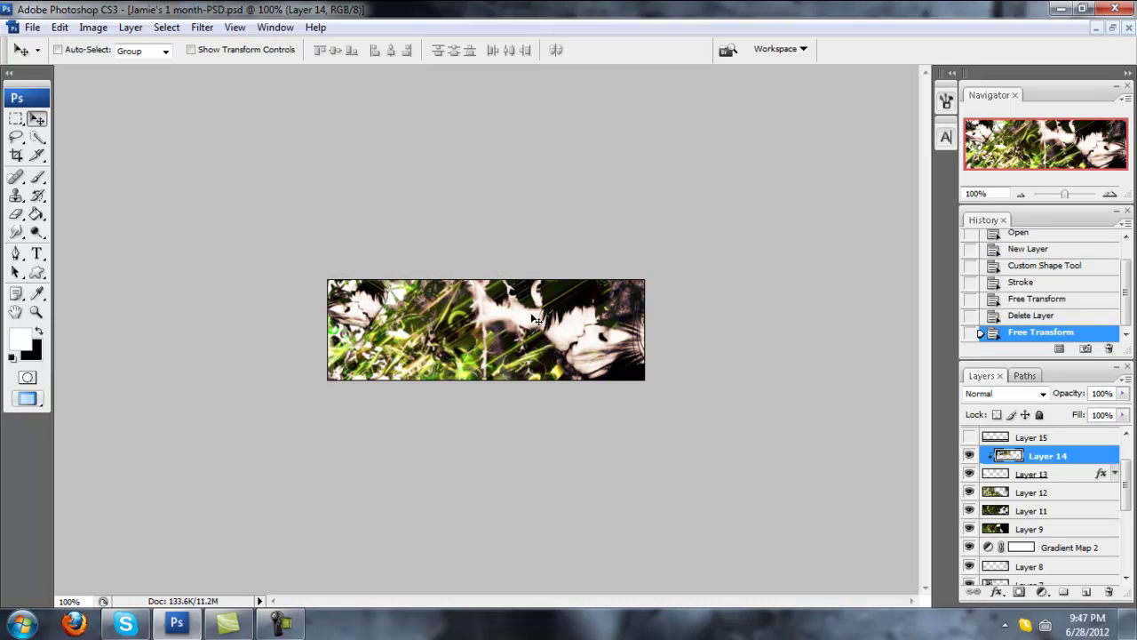
Step: Restore the document window and close the heart banner's PSD without saving its changes
left_click(1111, 28)
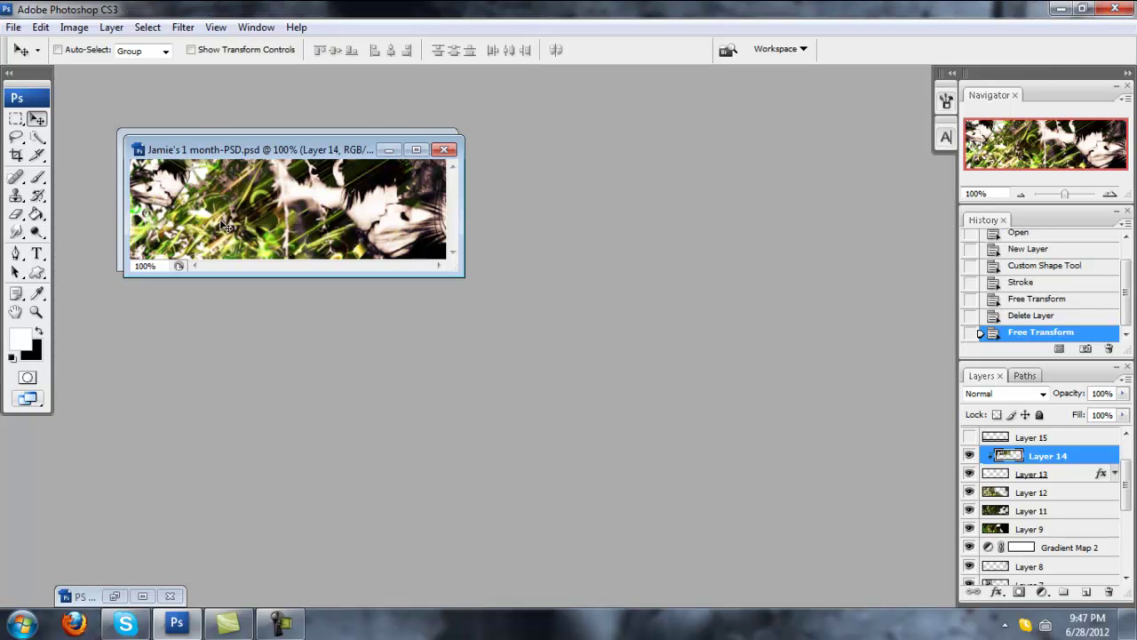
left_click(444, 149)
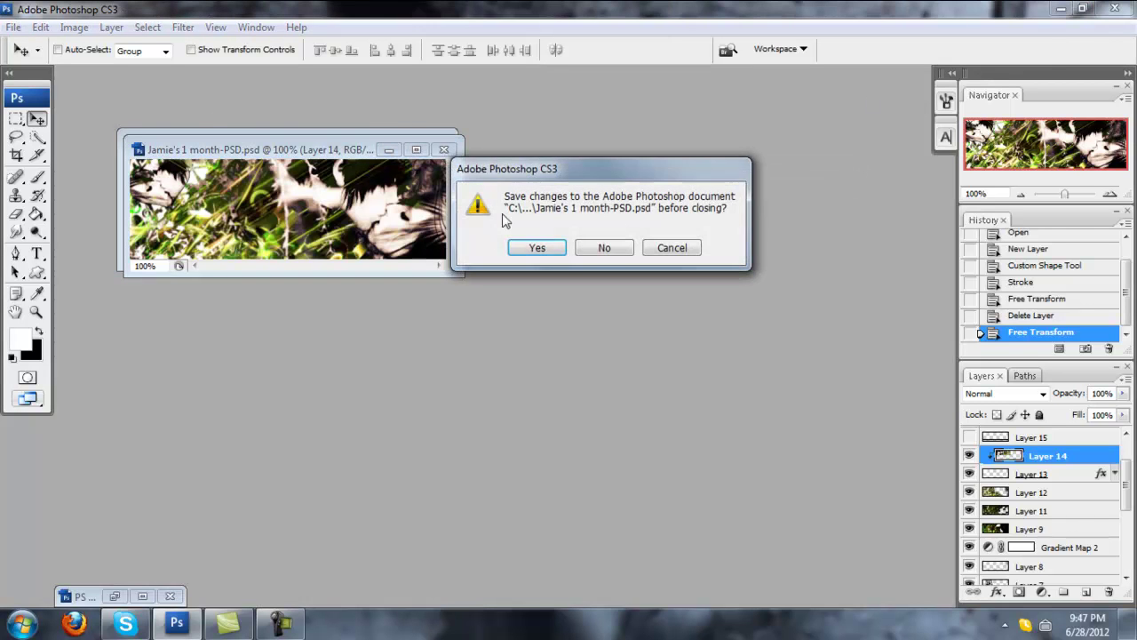
left_click(600, 249)
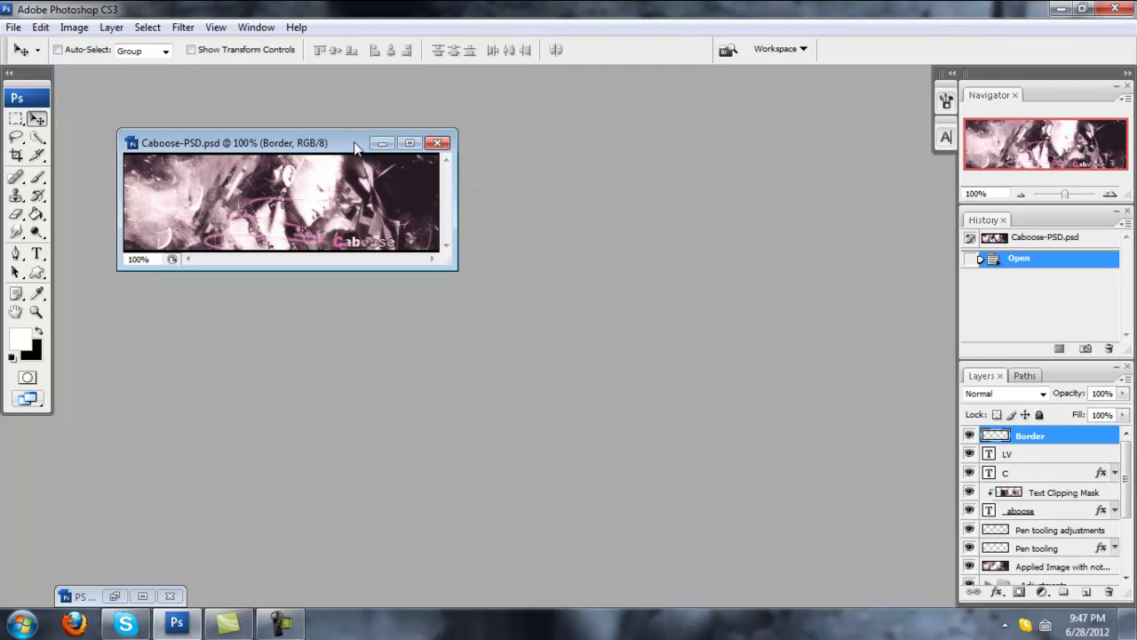
Step: Hide every layer and group of Caboose-PSD.psd from Border down to the applied image just above the Clipping masks group
left_click_drag(972, 442, 969, 569)
scroll(1004, 538, "down", 3)
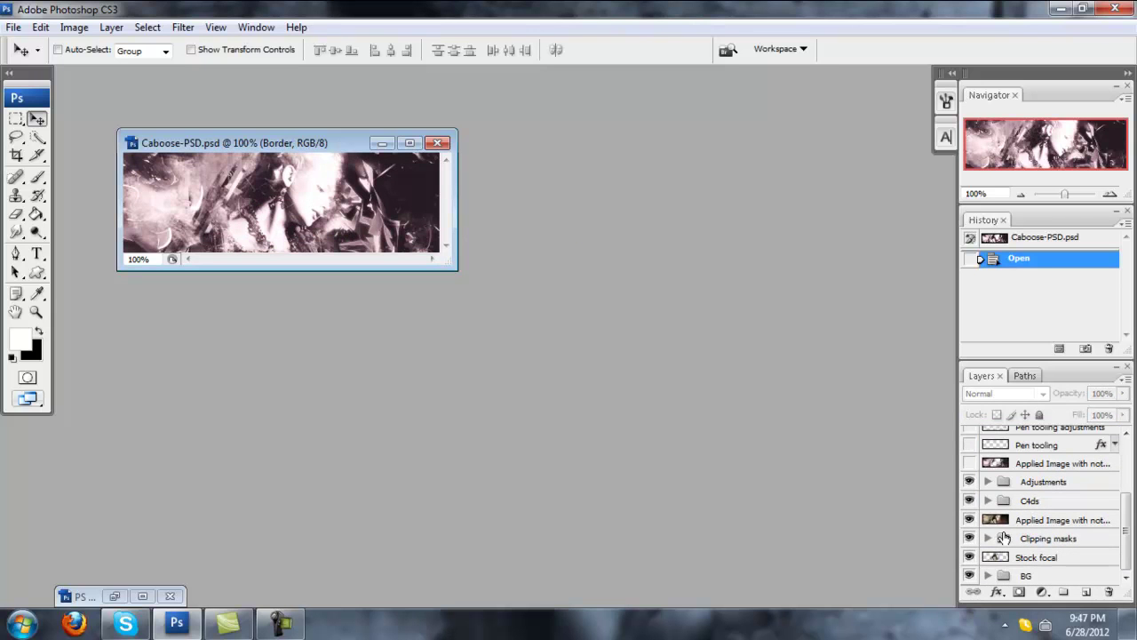
left_click_drag(969, 491, 969, 524)
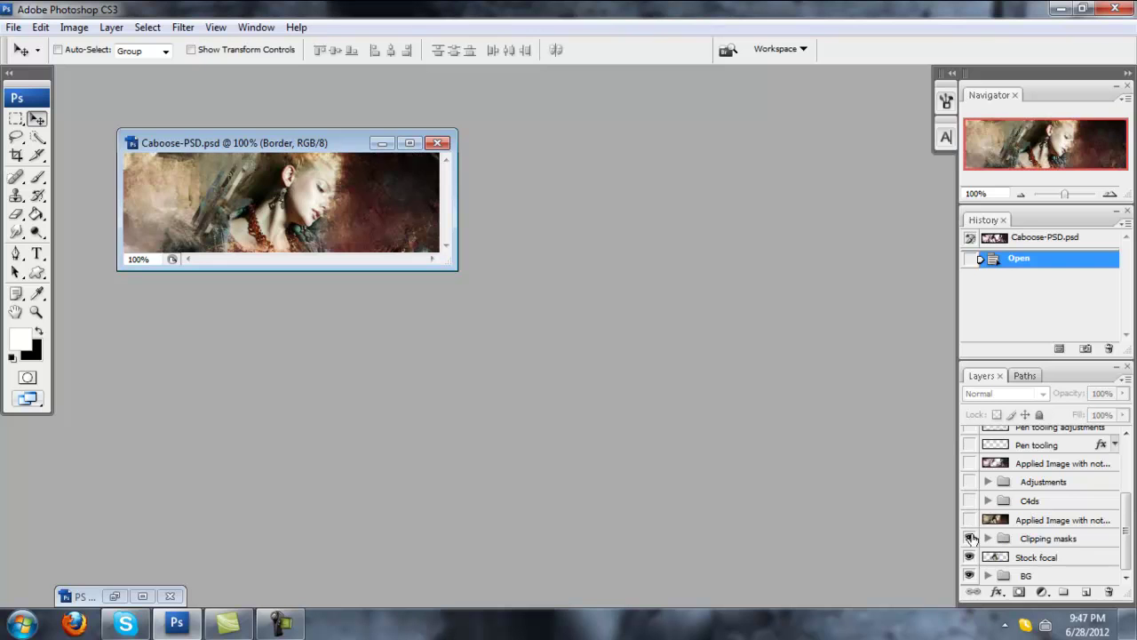
Step: Expand the Clipping masks group, hide all its layers, and select and show only Shape 1
left_click(987, 539)
scroll(1010, 483, "down", 1)
scroll(1011, 483, "down", 4)
left_click_drag(972, 468, 974, 557)
left_click(1077, 557)
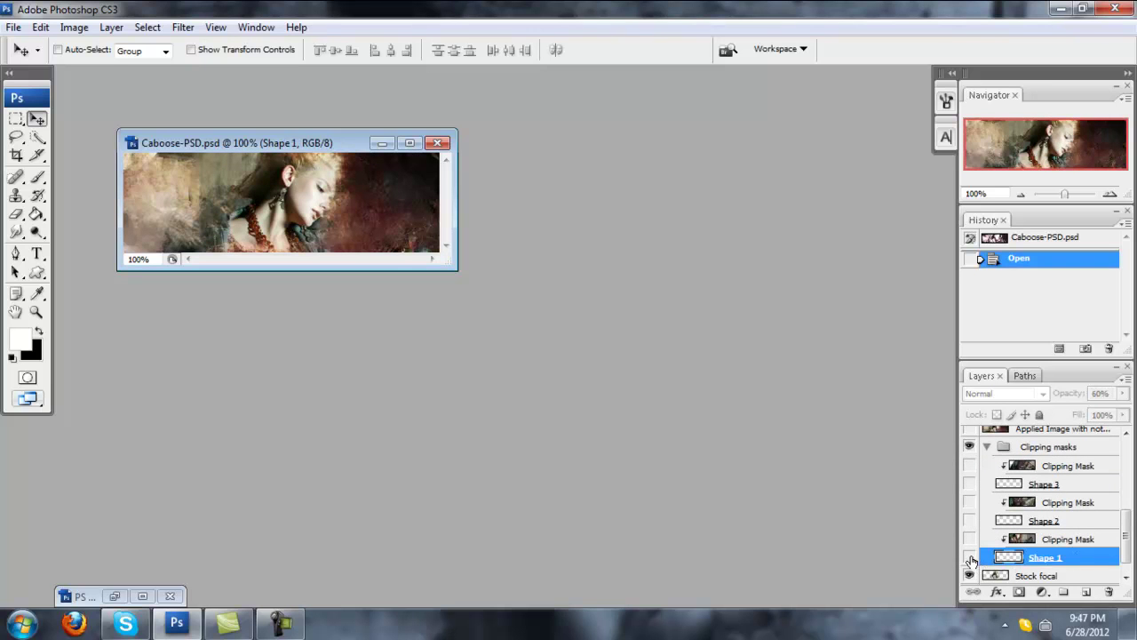
left_click(970, 558)
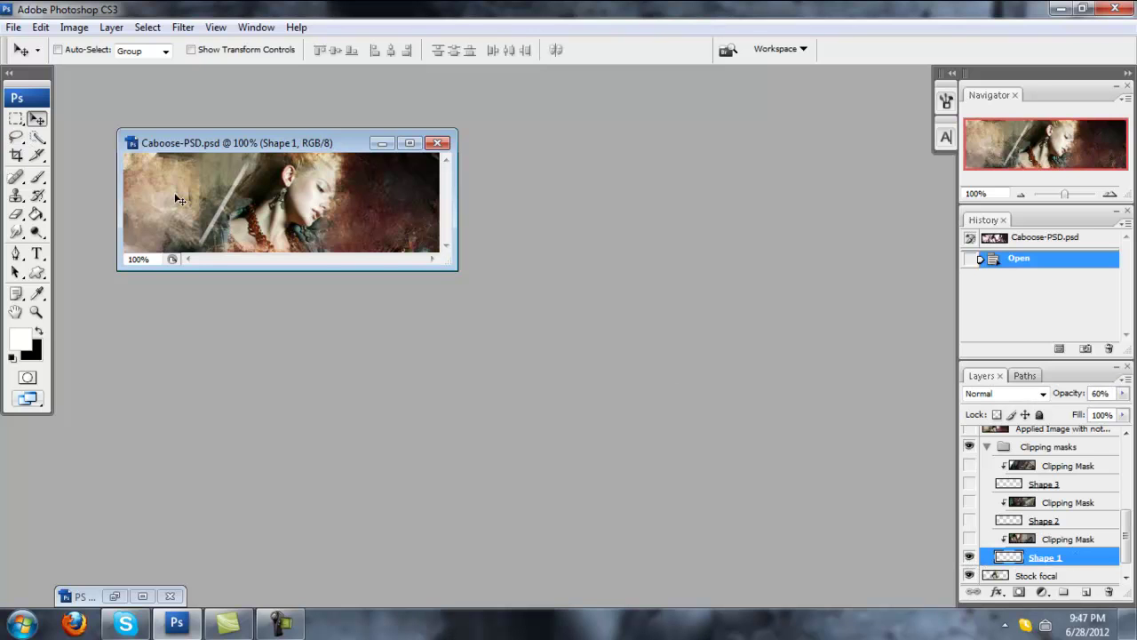
Step: Fill a thin vertical marquee strip beside the slanted bar with white on a new layer above Border, and deselect it
left_click(16, 118)
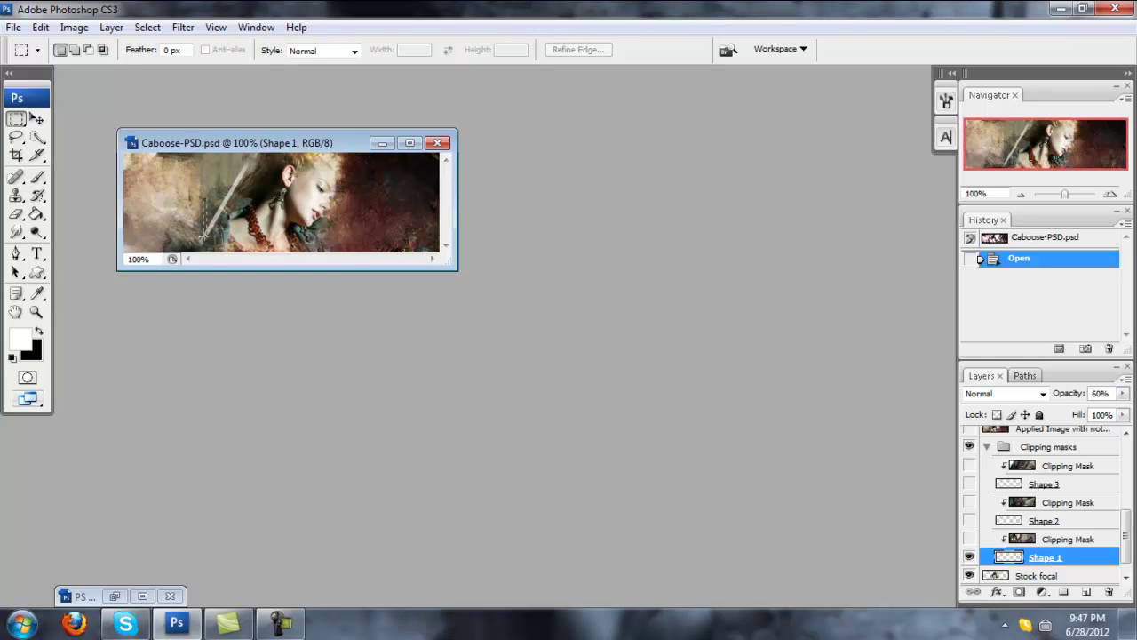
left_click_drag(204, 236, 207, 243)
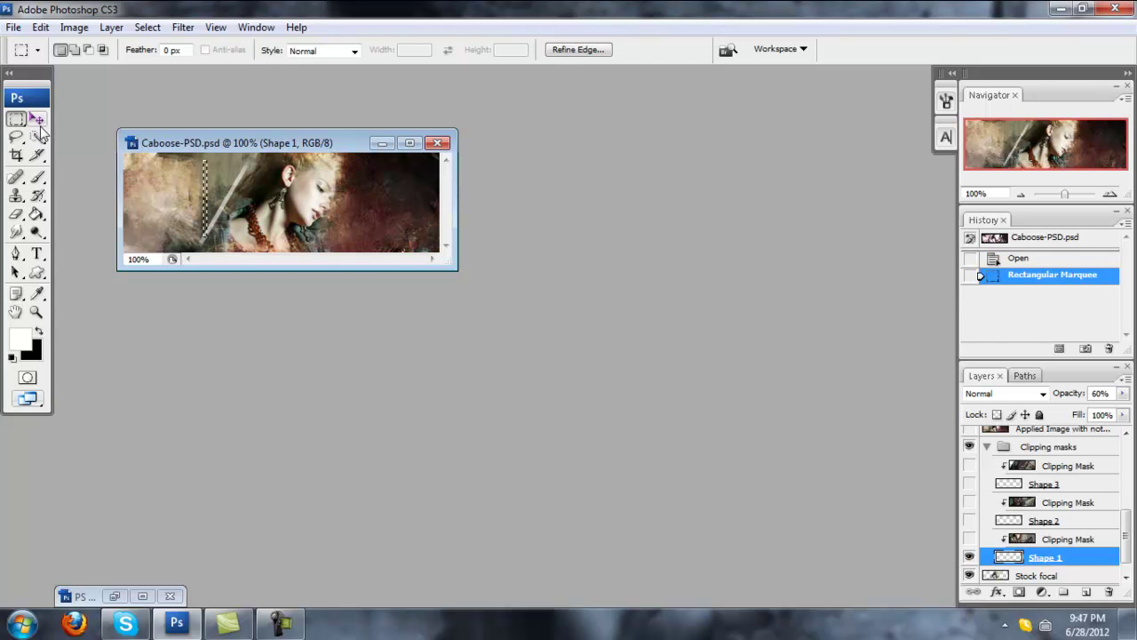
left_click(37, 214)
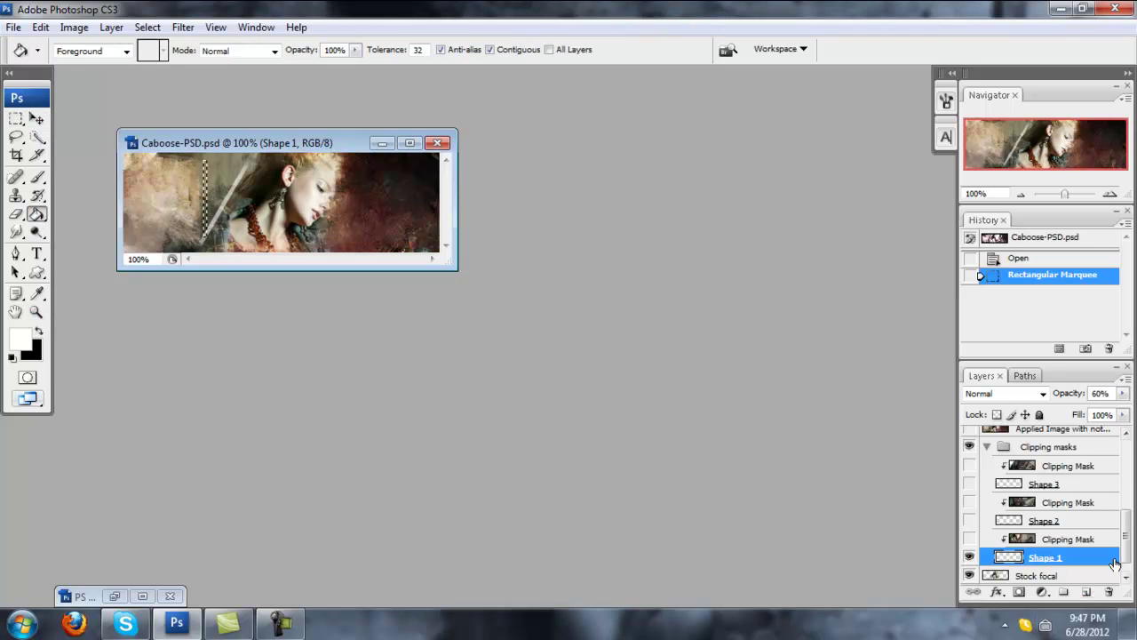
scroll(1116, 560, "up", 10)
left_click(1091, 436)
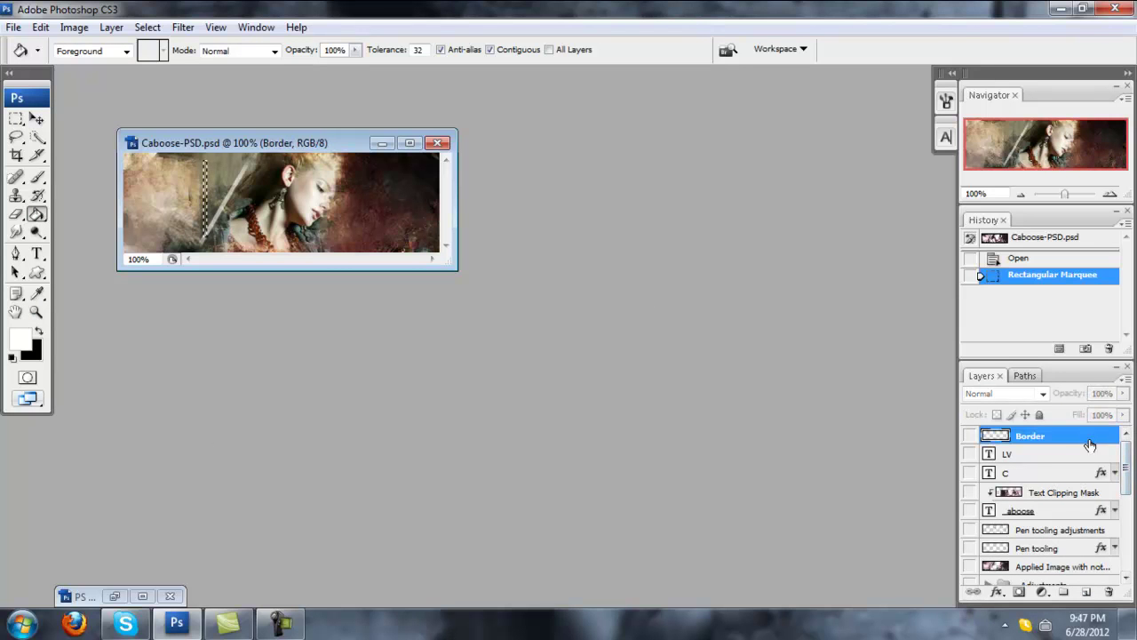
left_click(1087, 592)
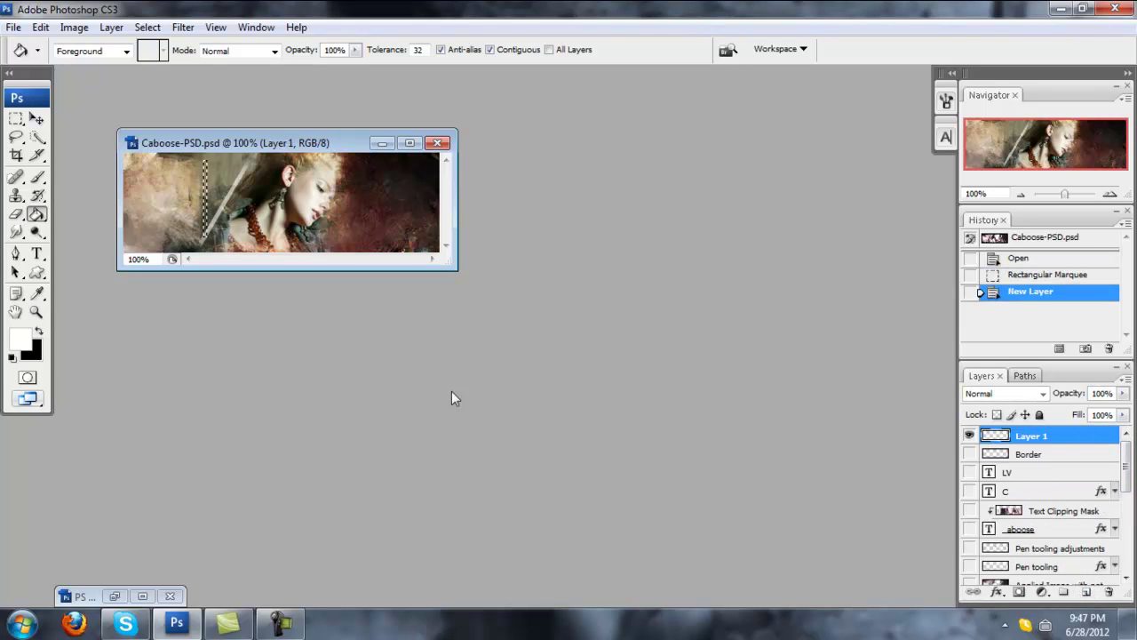
left_click(199, 168)
left_click(35, 118)
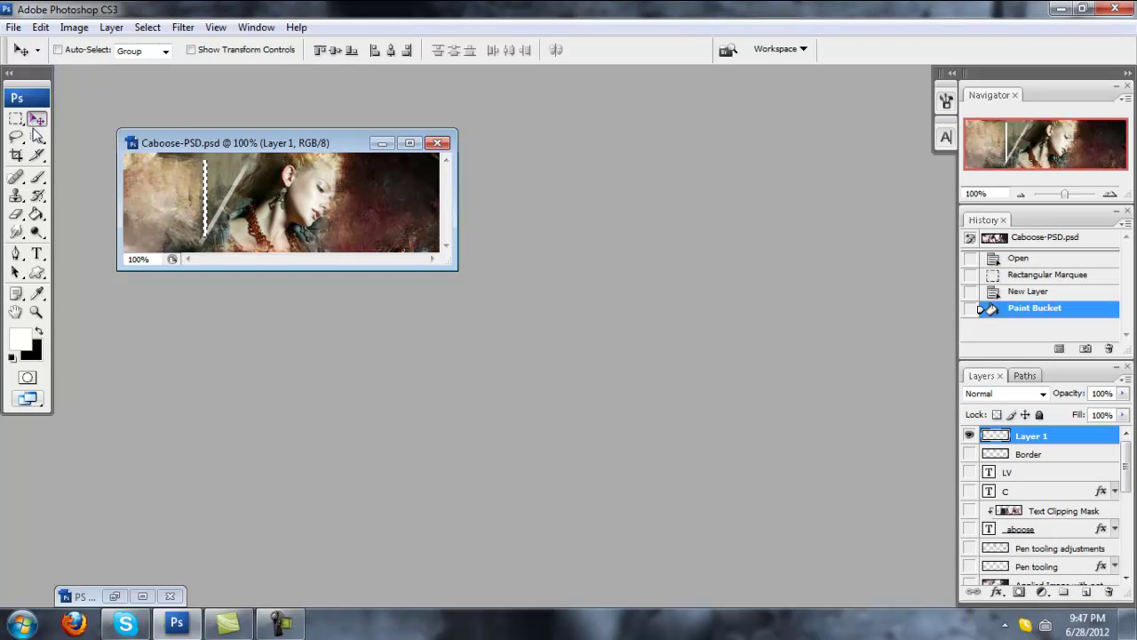
key("ctrl+d")
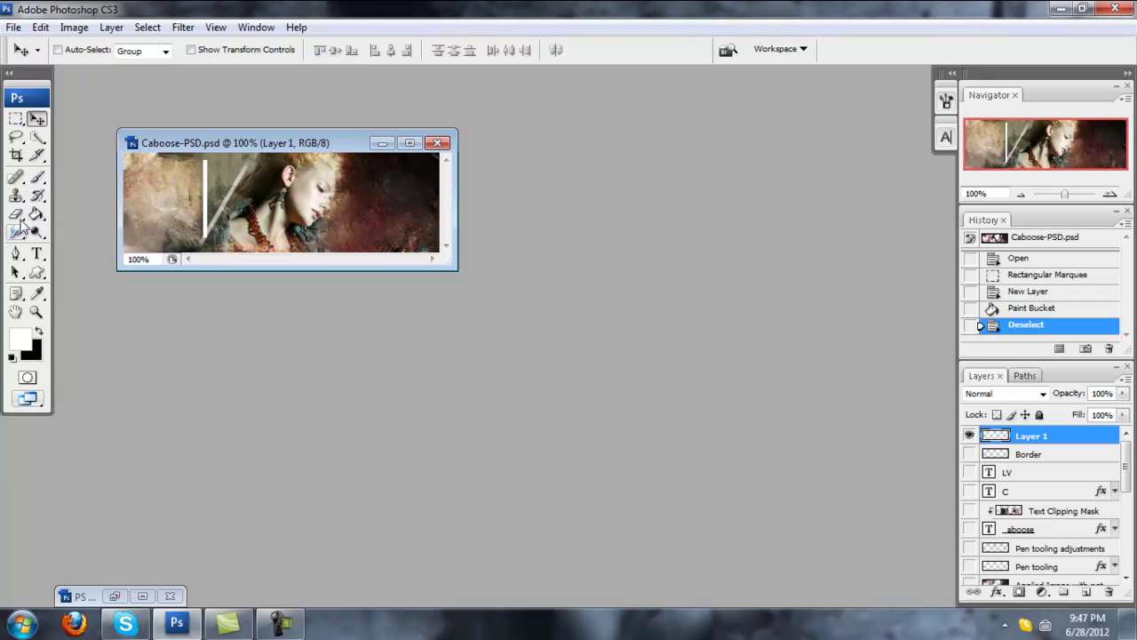
Step: Soften the upper and lower ends of the white strip using the Eraser with a soft 21 px brush
left_click(16, 214)
left_click(110, 53)
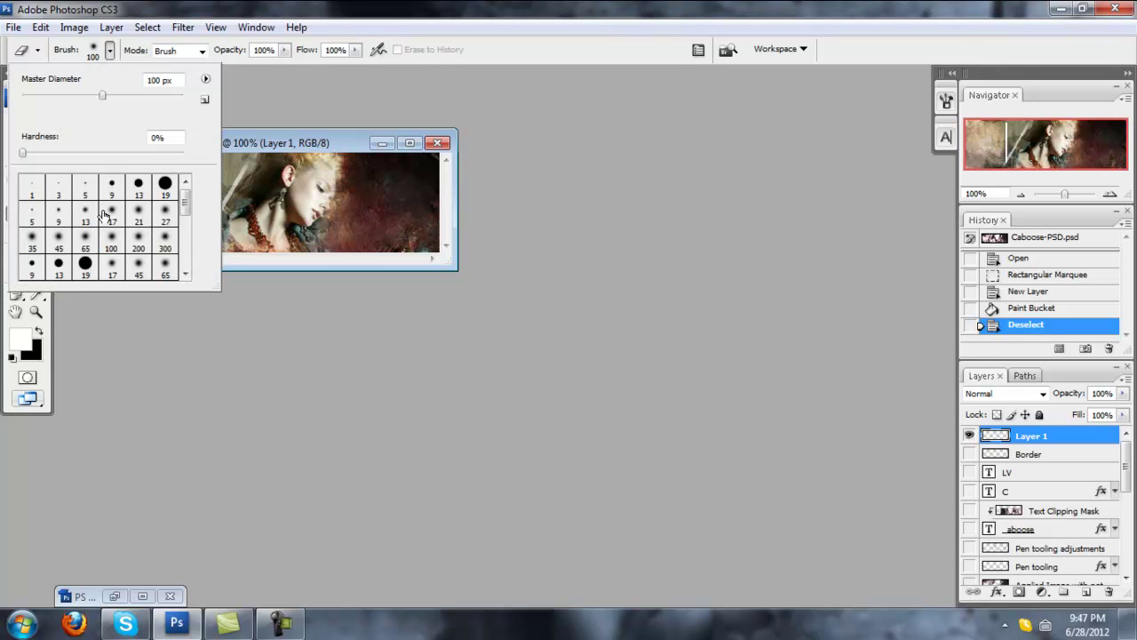
left_click(57, 215)
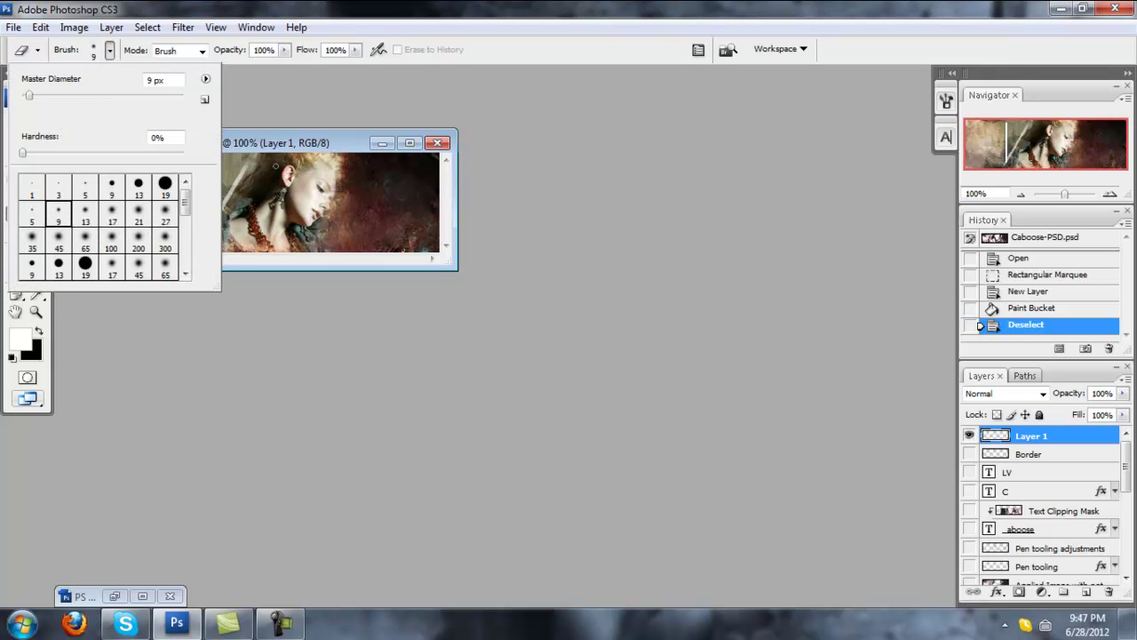
left_click(138, 215)
left_click(266, 148)
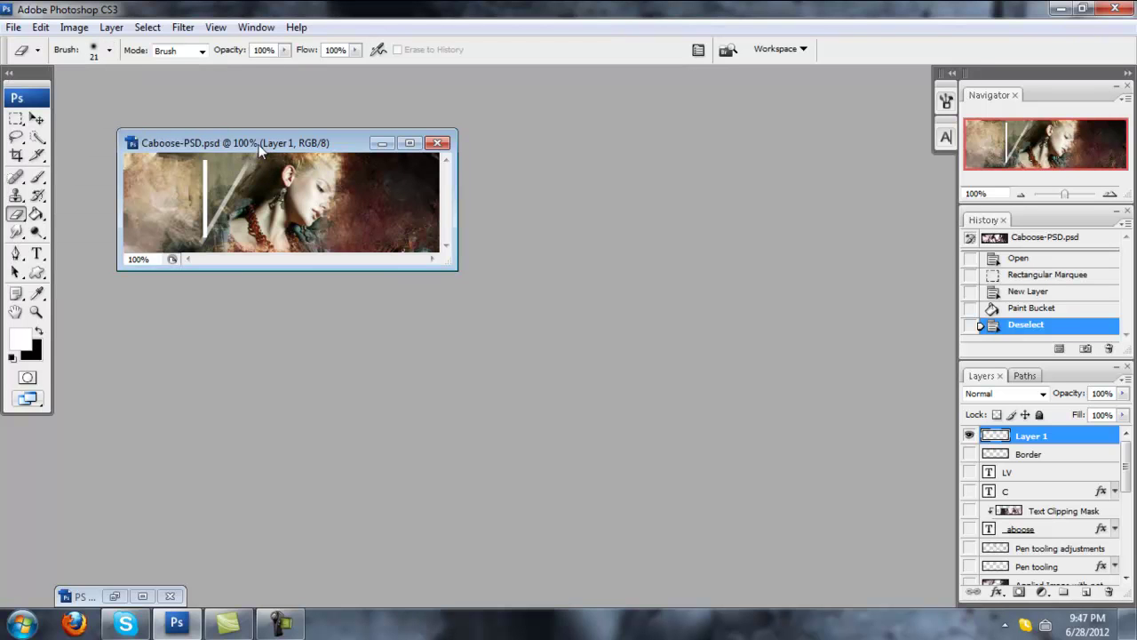
left_click(204, 157)
left_click(208, 159)
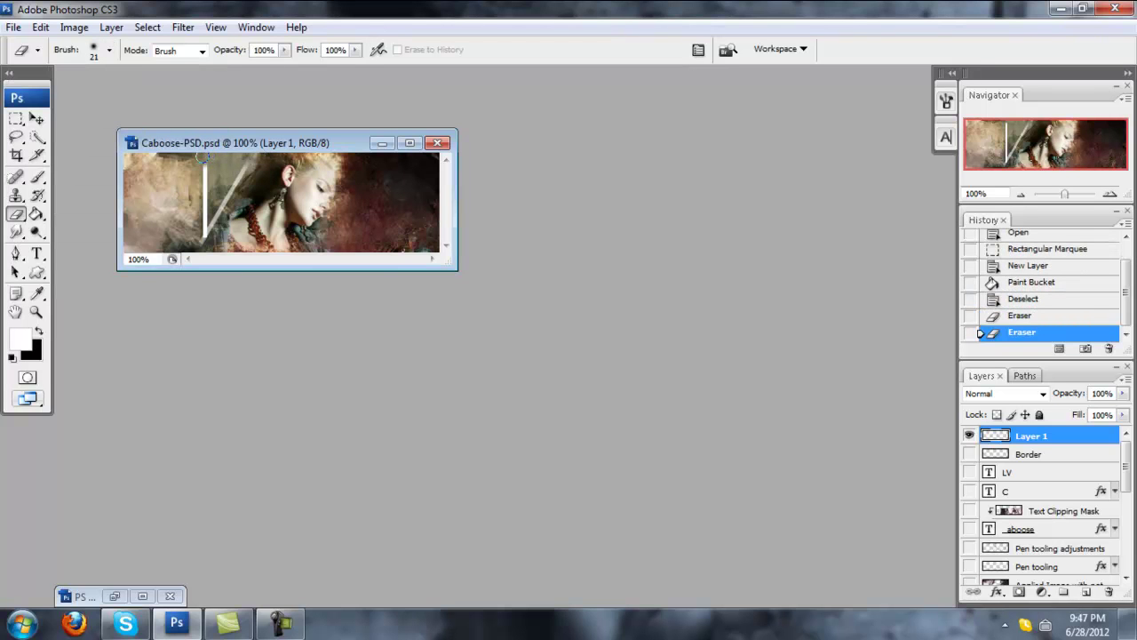
left_click(204, 157)
left_click(205, 167)
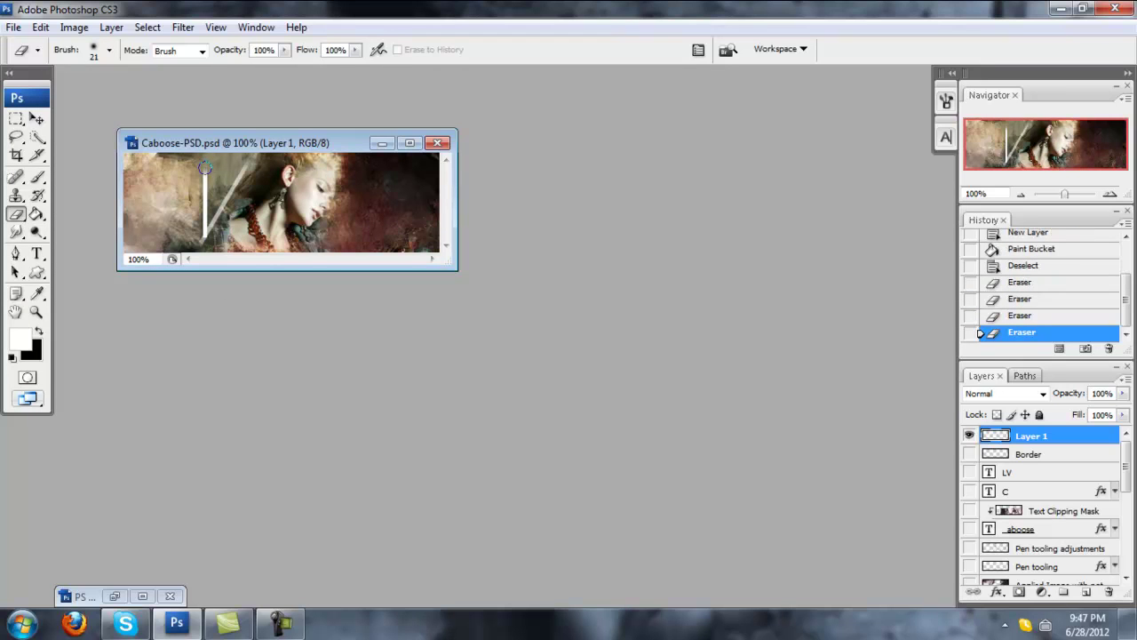
left_click(205, 236)
left_click(204, 233)
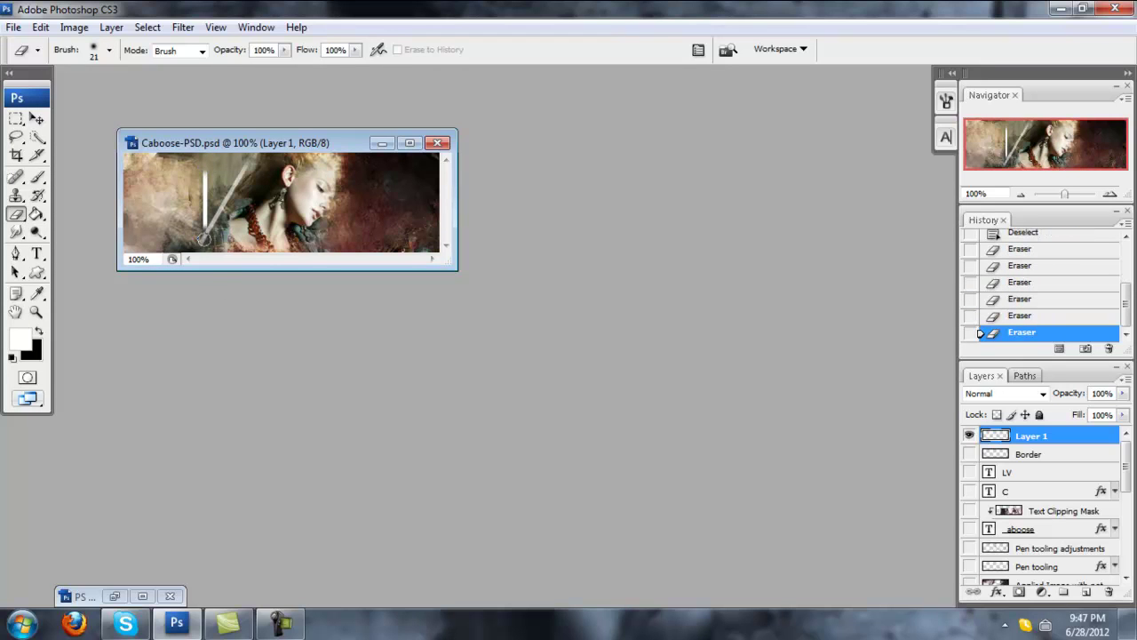
Step: Rotate the white strip clockwise so that it runs roughly parallel to the existing slanted bar
left_click(40, 27)
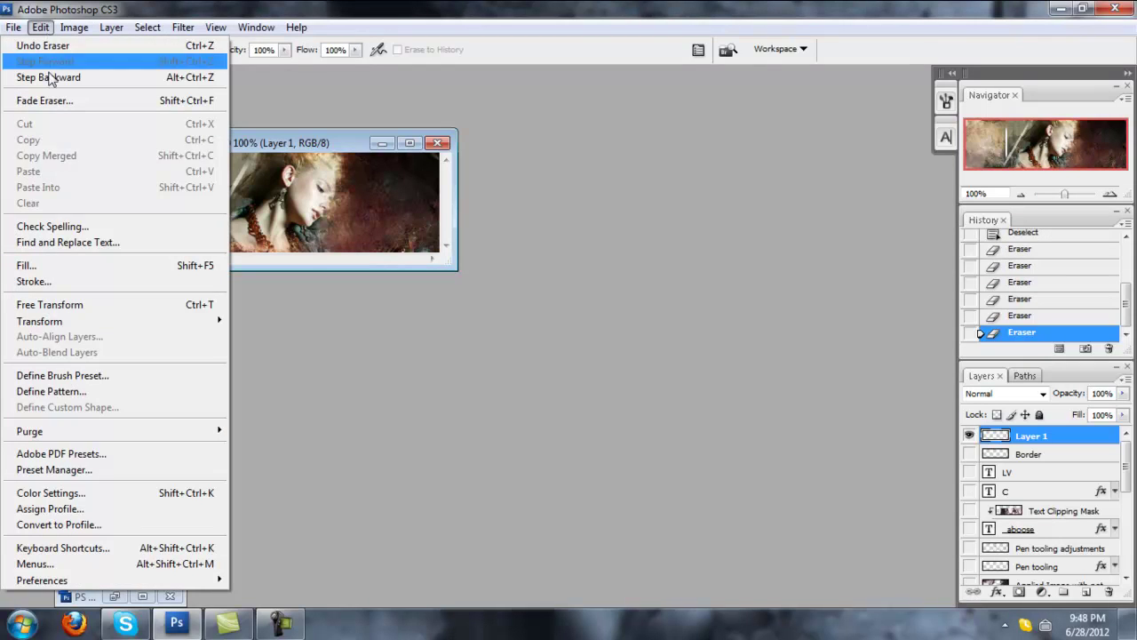
mouse_move(88, 321)
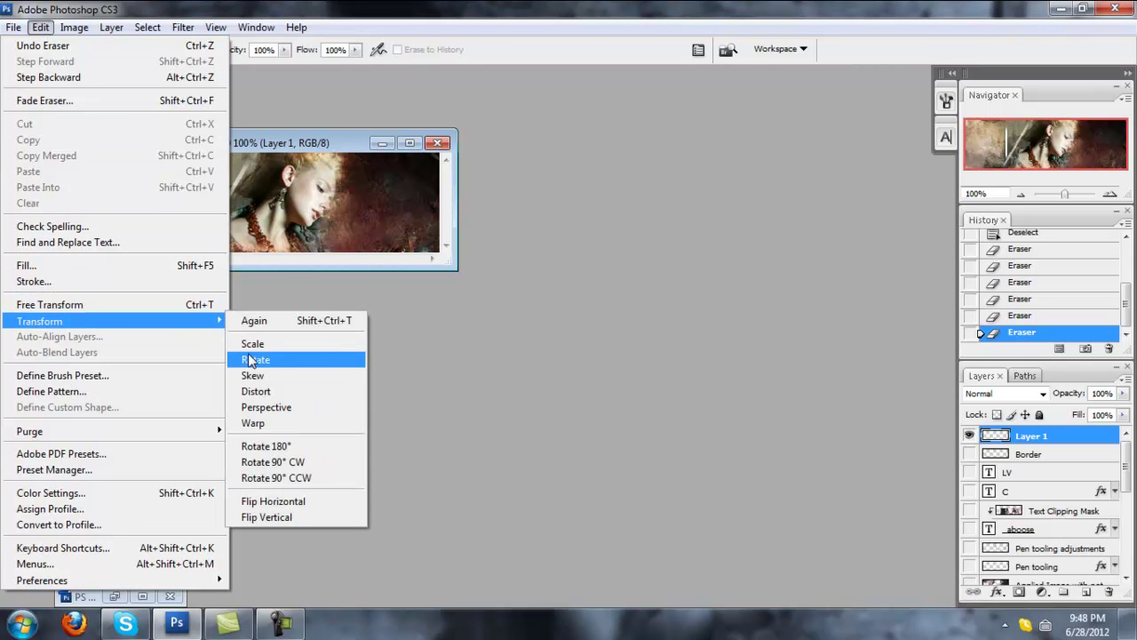
left_click(306, 359)
left_click_drag(212, 163, 227, 169)
key("Return")
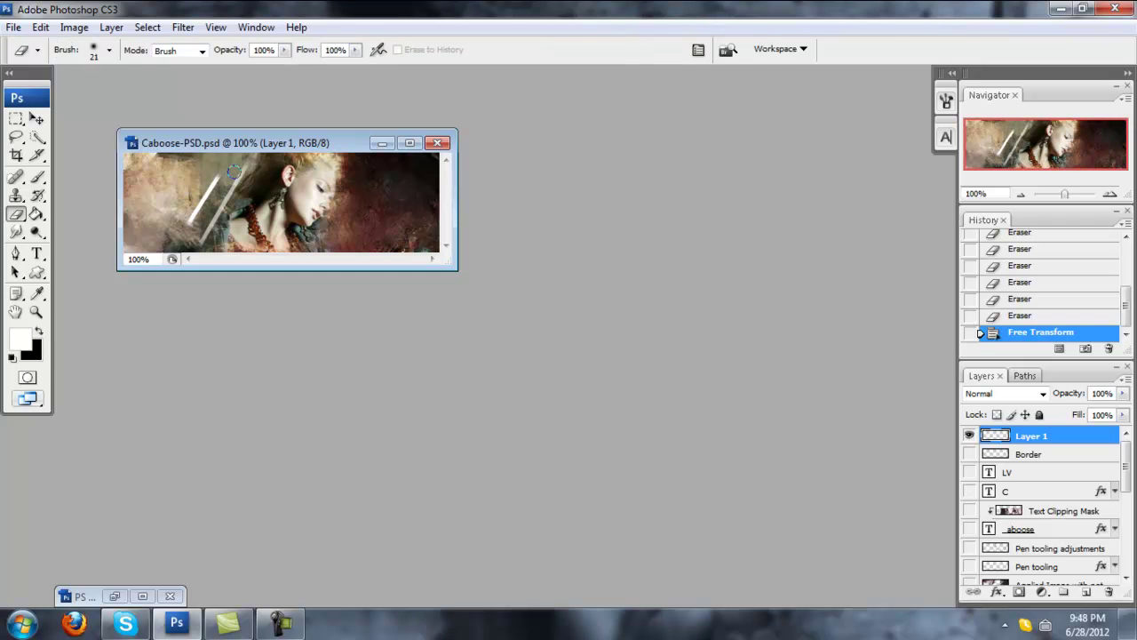
Step: Delete Layer 1 with the rotated white strip
left_click(36, 118)
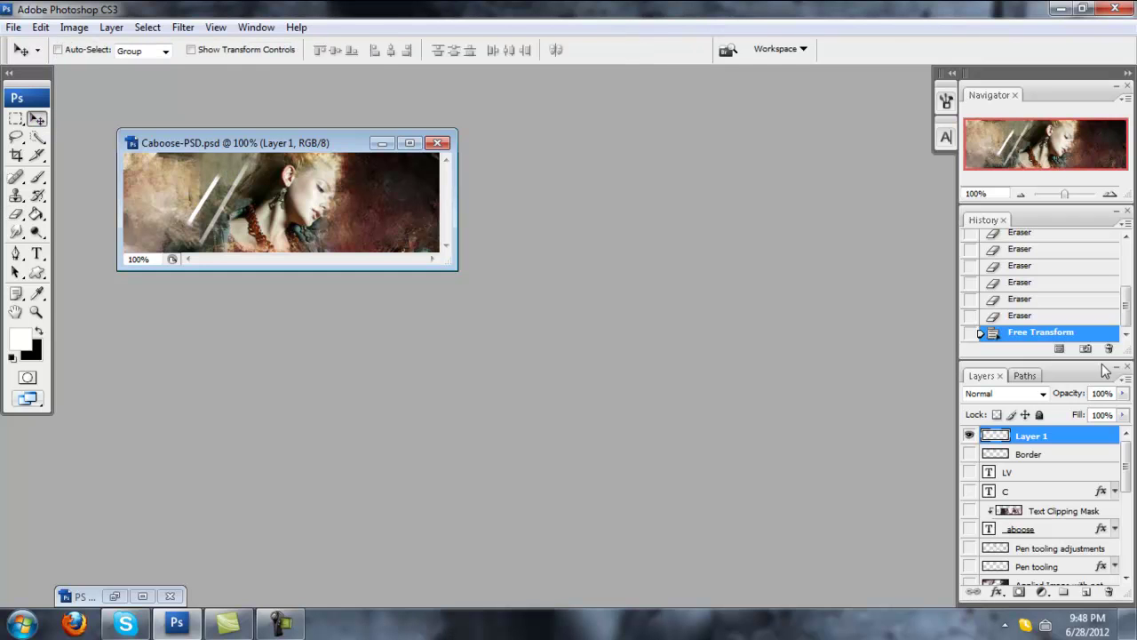
left_click(1109, 591)
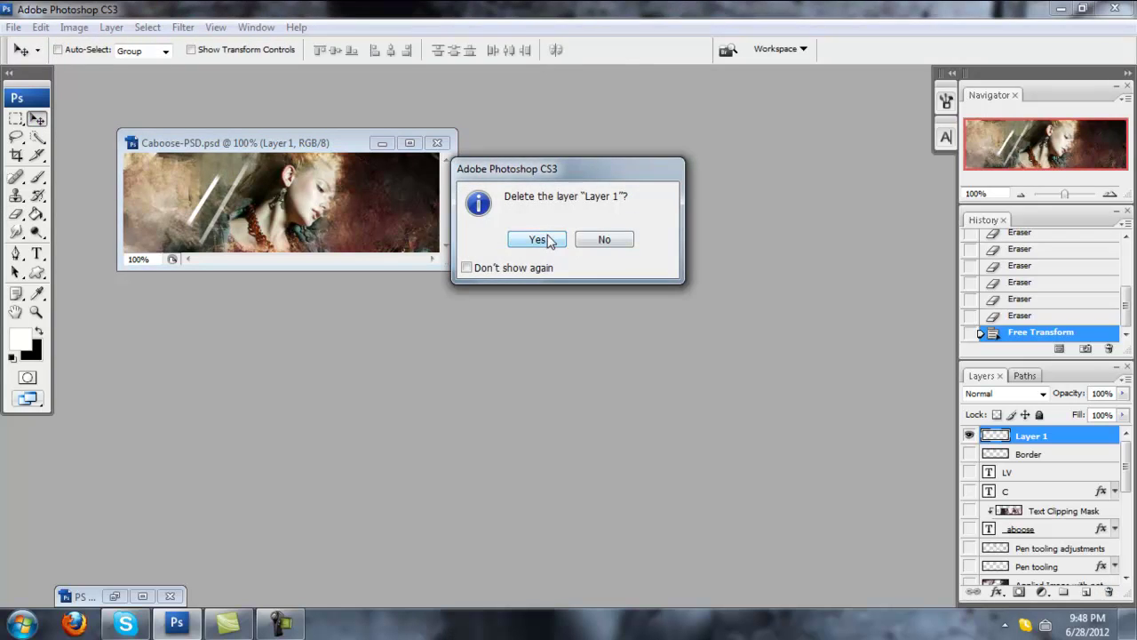
key("Return")
Step: Select and show the Clipping Mask layer directly above Shape 1
scroll(1084, 508, "down", 6)
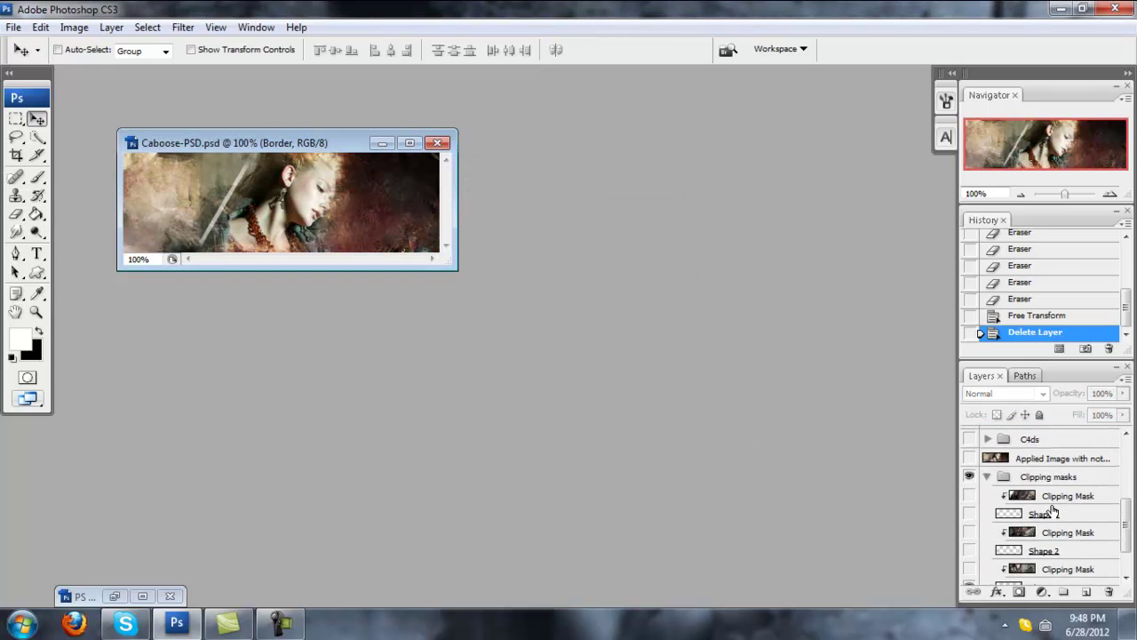
left_click(1068, 521)
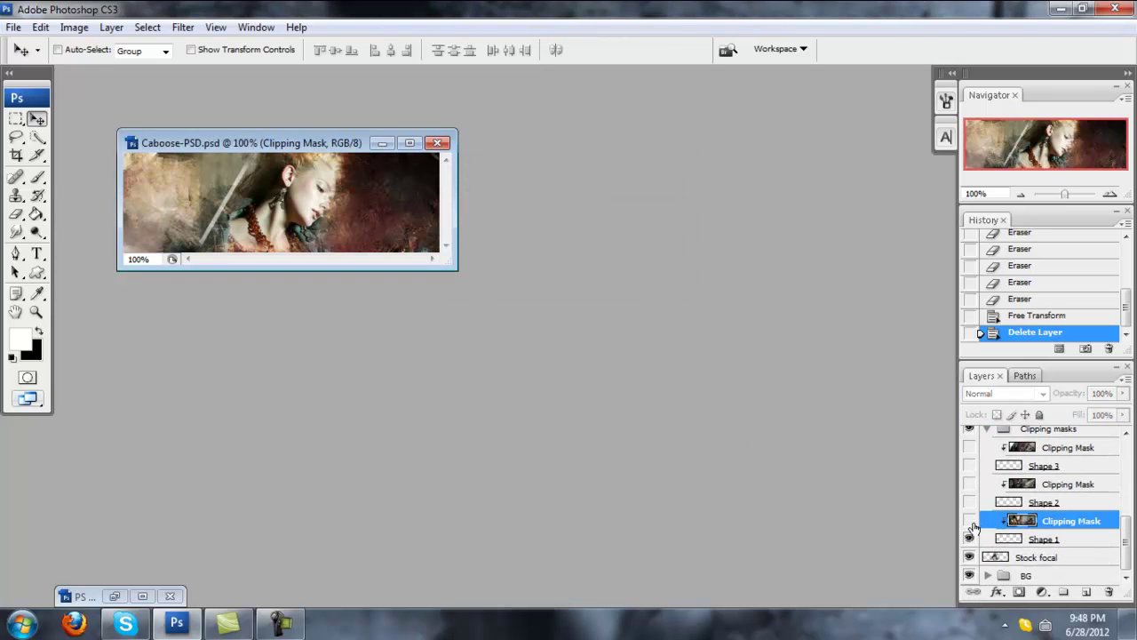
left_click(970, 520)
Step: Select Shape 2, toggle its visibility to compare the banner, and leave it shown
left_click(981, 504)
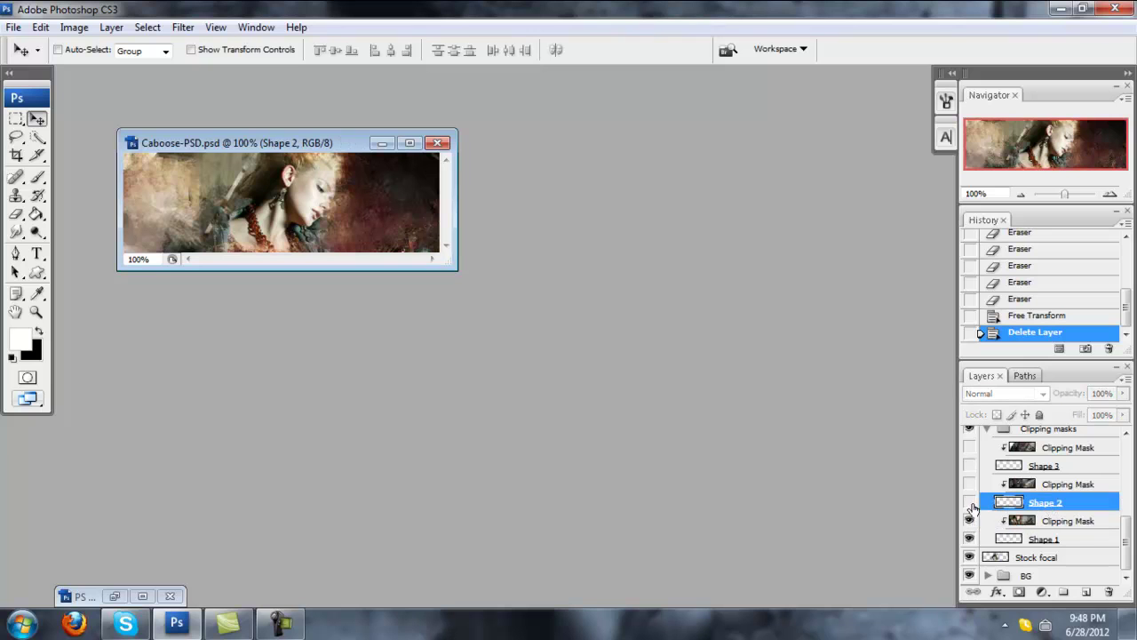
left_click(970, 505)
left_click(970, 504)
left_click(971, 505)
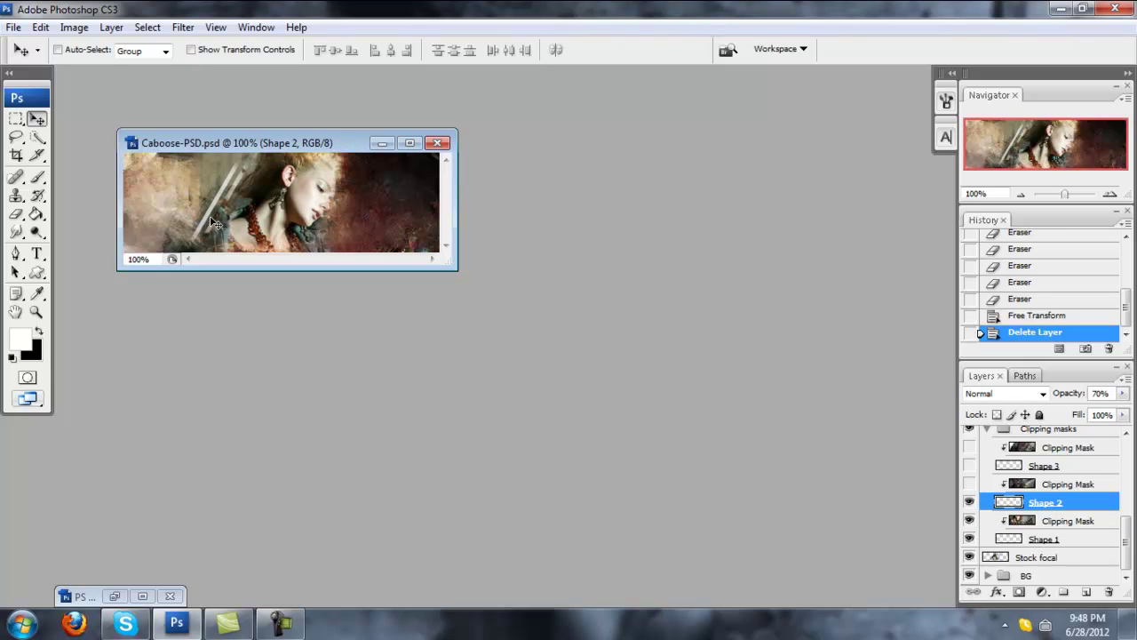
Step: Show the Clipping Mask layer directly above Shape 2 and select Shape 3
left_click(1088, 484)
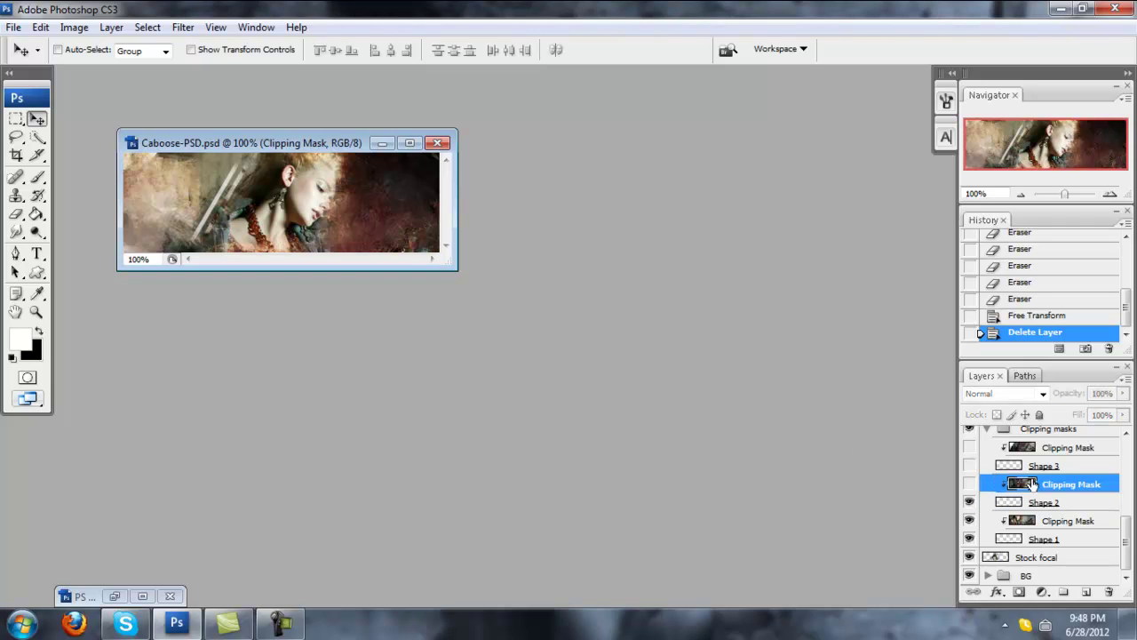
left_click(970, 486)
left_click(1079, 474)
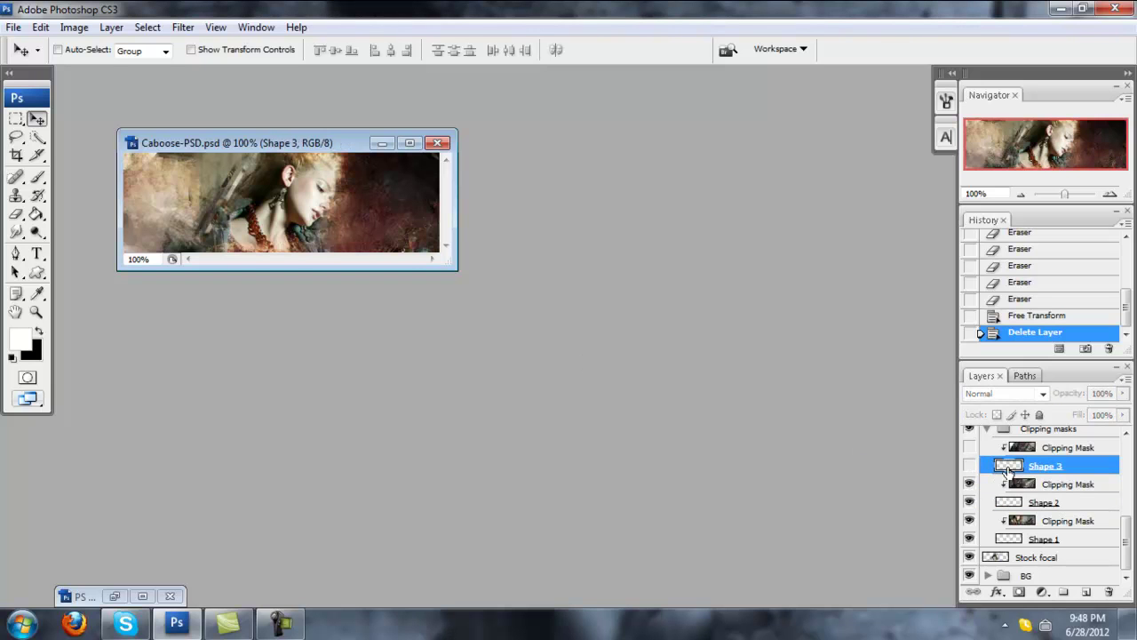
Step: Show Shape 3 and the Clipping Mask layer directly above it, then collapse the Clipping masks group
left_click(969, 465)
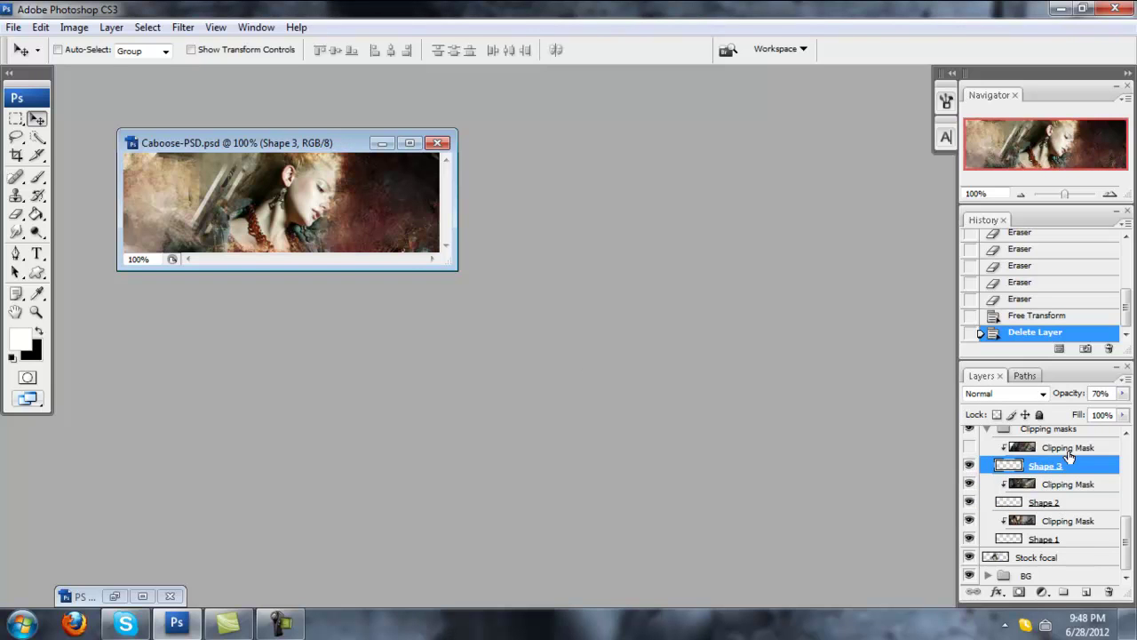
left_click(1071, 449)
left_click(970, 449)
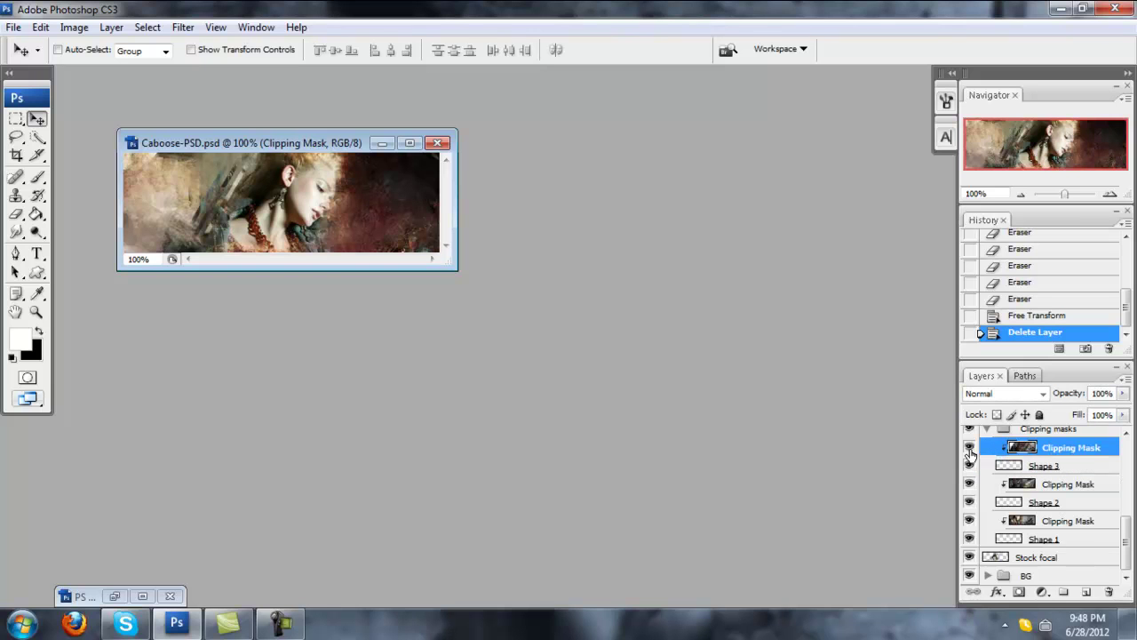
scroll(971, 453, "up", 1)
left_click(987, 447)
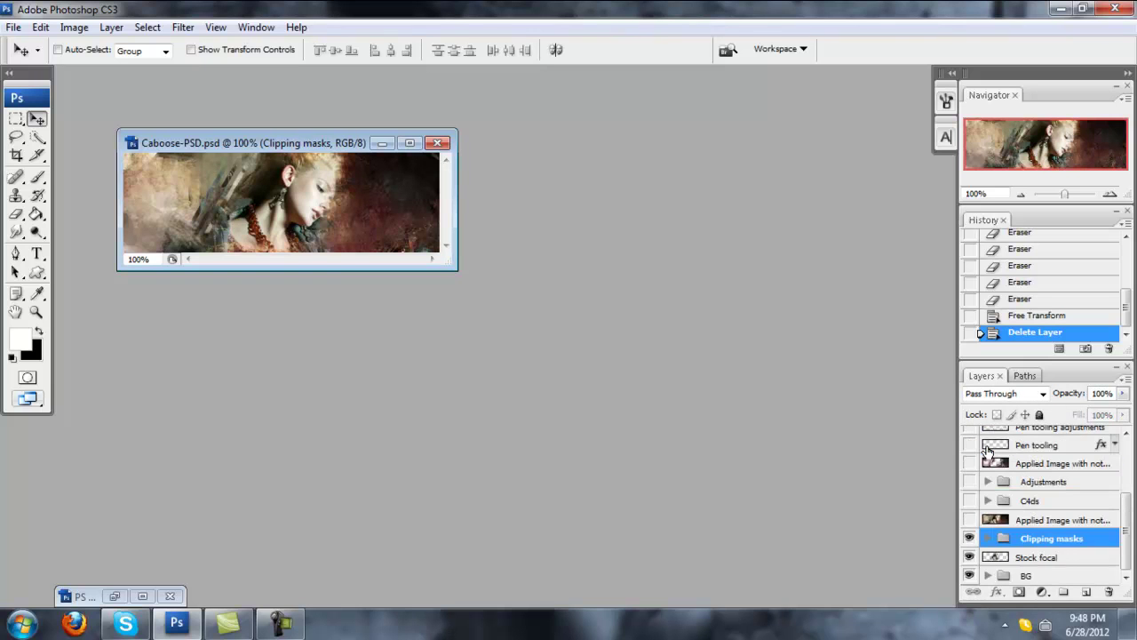
Step: Show all remaining hidden layers and groups above the Clipping masks group, from the lower Applied Image layer up to Border
scroll(1030, 504, "up", 1)
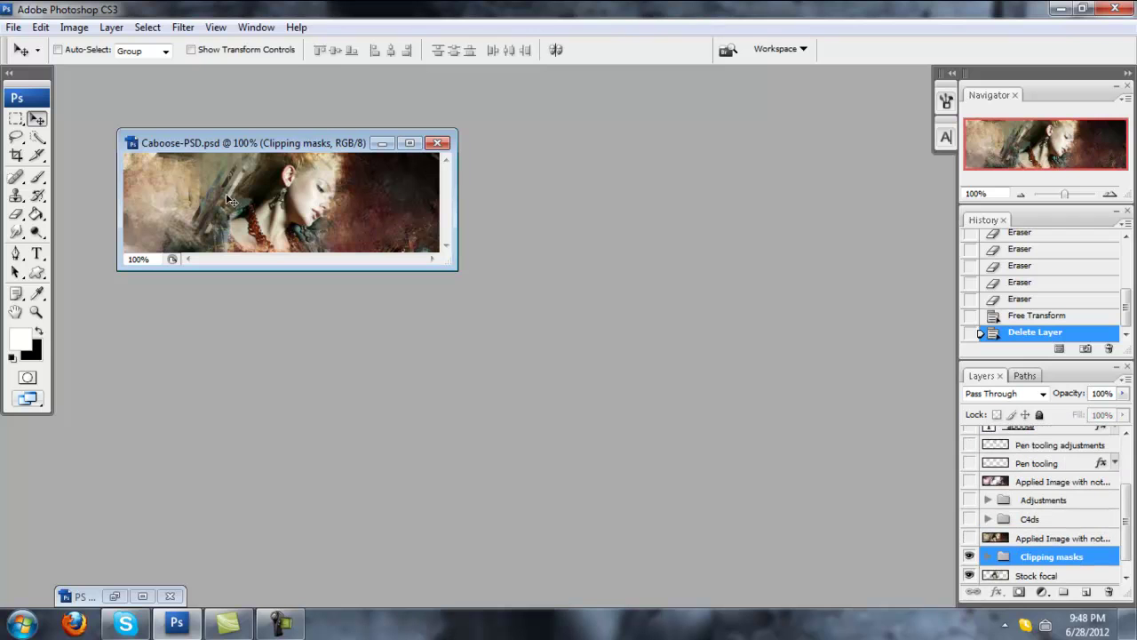
left_click(971, 539)
left_click_drag(971, 518, 970, 445)
scroll(975, 498, "up", 1)
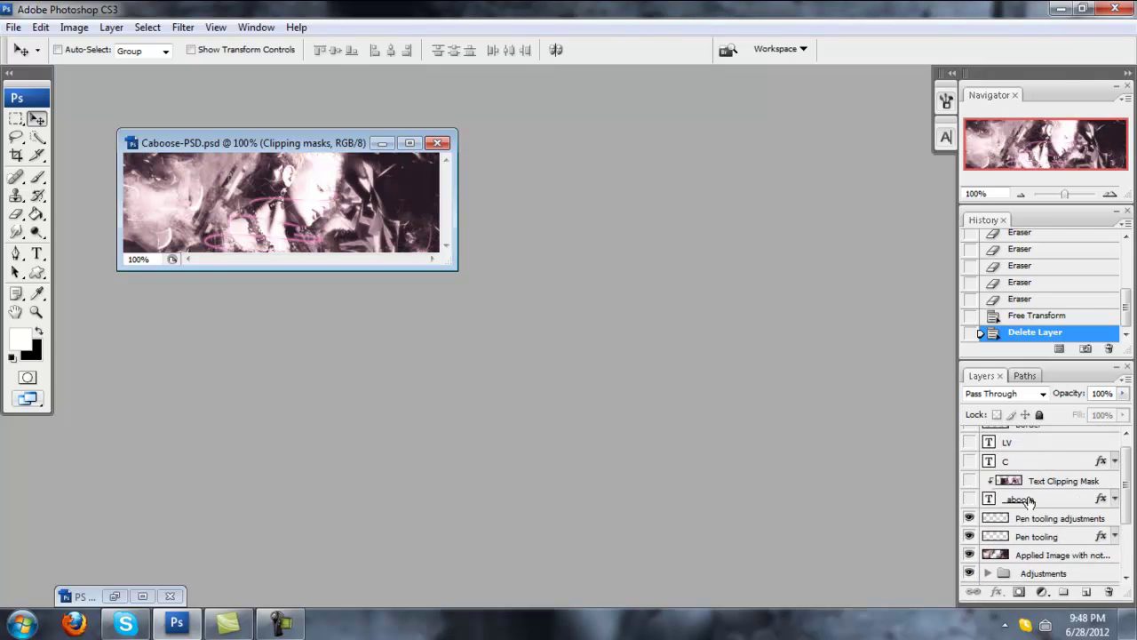
left_click_drag(974, 498, 969, 435)
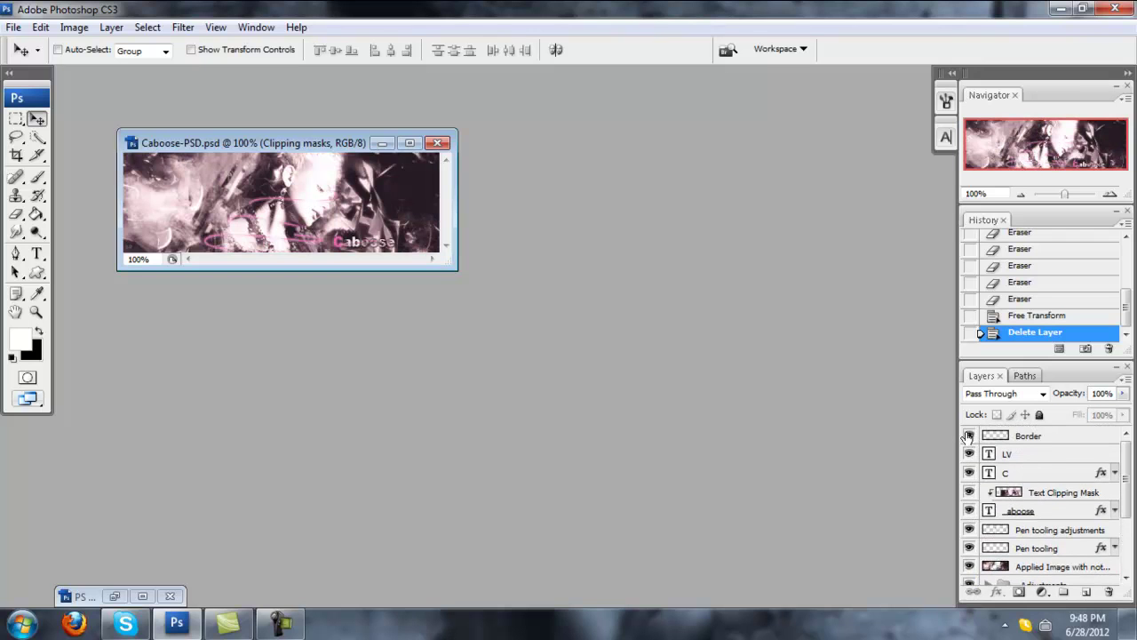
Step: Toggle the visibility of the aboose text and Text Clipping Mask layers to compare the lettering, leaving both shown
left_click_drag(969, 497, 968, 515)
left_click(969, 511)
left_click(971, 511)
left_click(970, 511)
left_click(970, 511)
left_click(970, 493)
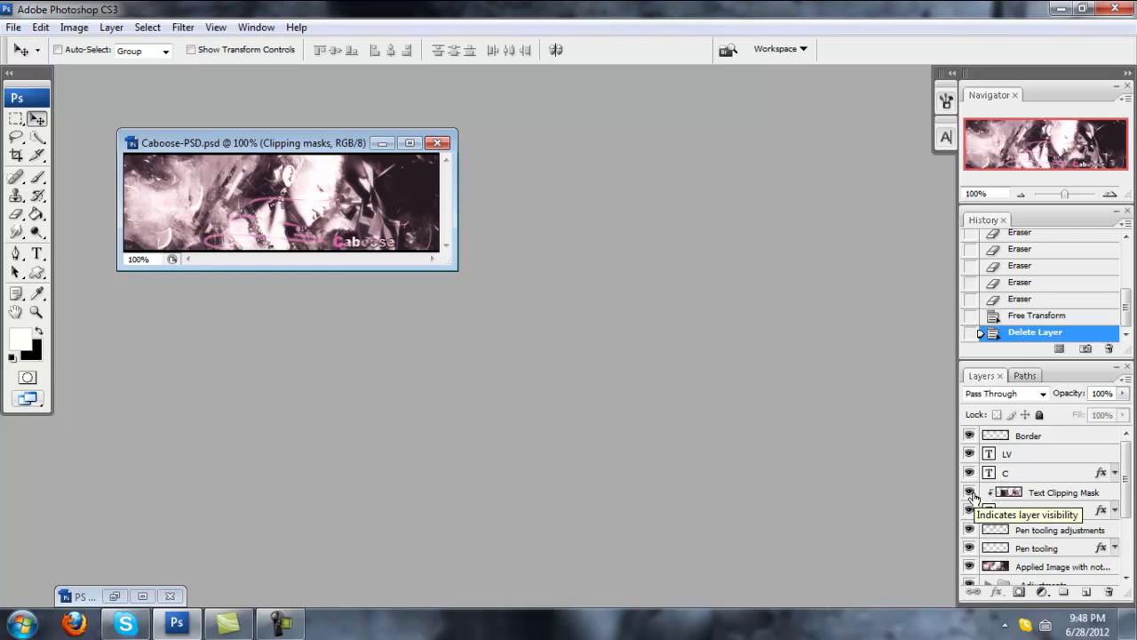
Step: Close Caboose-PSD.psd without saving and open Defend-PSD.psd from the PSDs folder
left_click(444, 144)
left_click(602, 249)
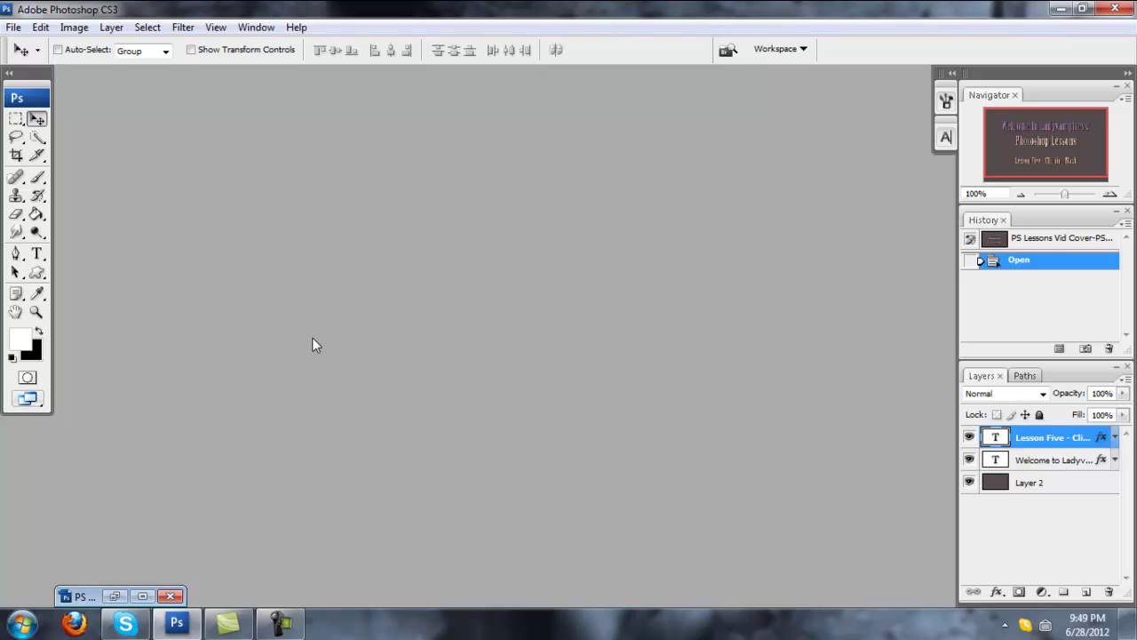
left_click(13, 26)
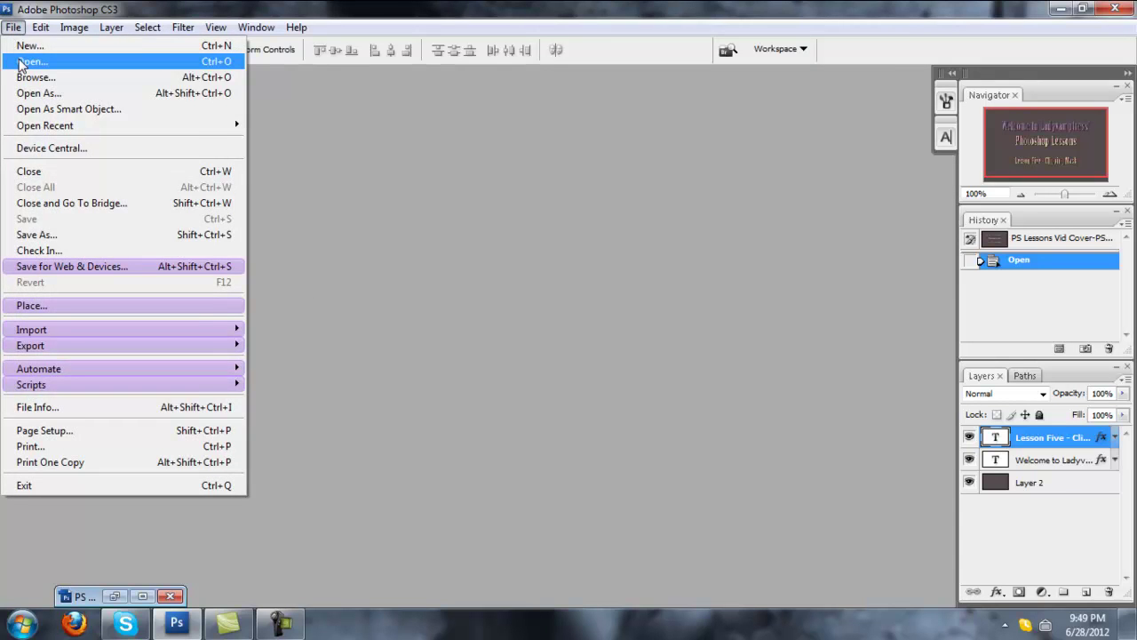
left_click(20, 63)
left_click(737, 233)
scroll(740, 223, "down", 2)
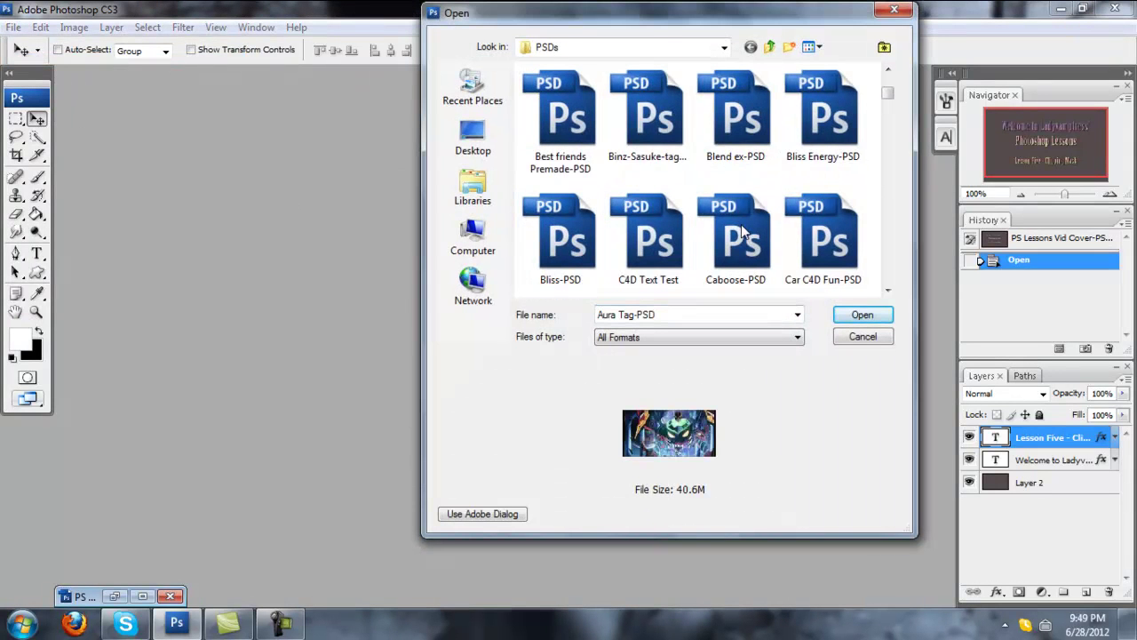
scroll(740, 224, "down", 2)
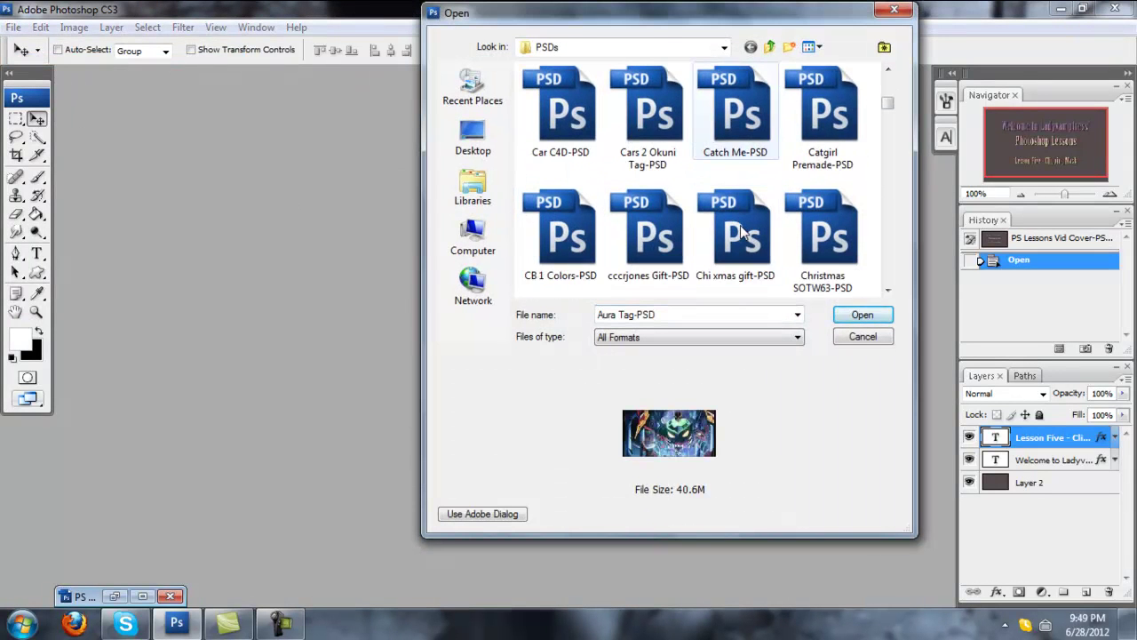
scroll(740, 225, "down", 1)
scroll(740, 224, "down", 1)
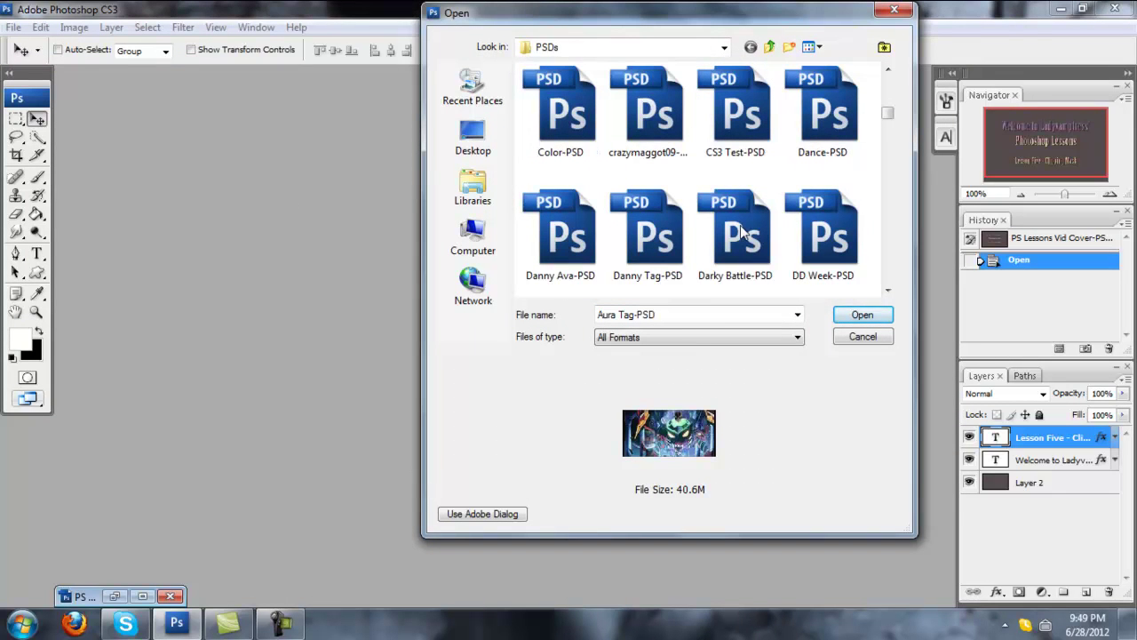
scroll(740, 224, "down", 1)
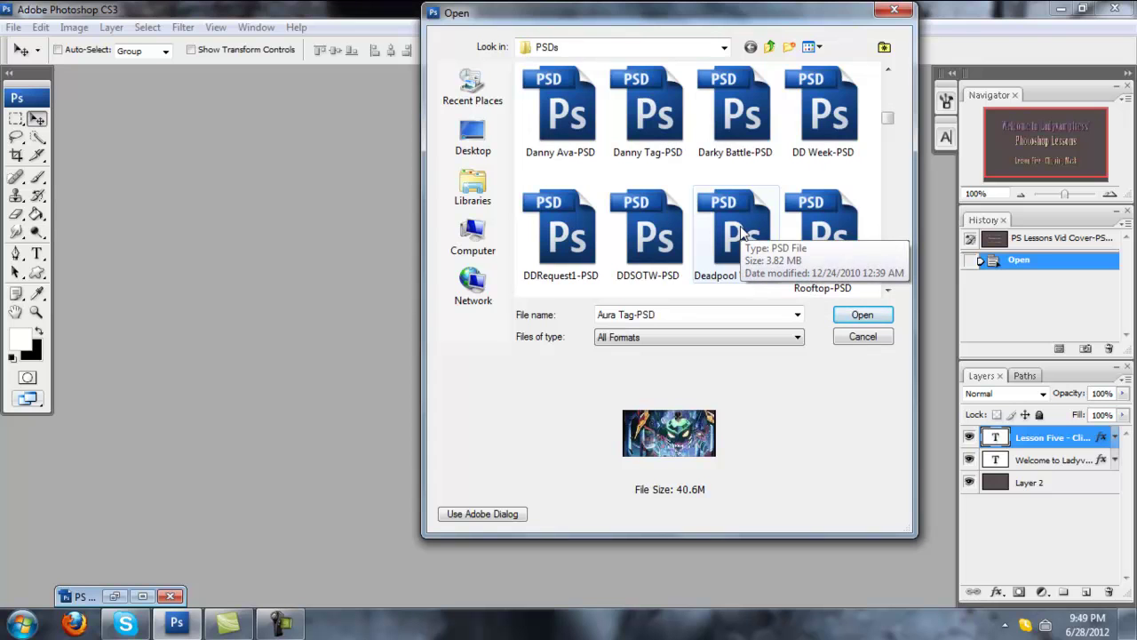
scroll(740, 224, "down", 1)
double_click(578, 249)
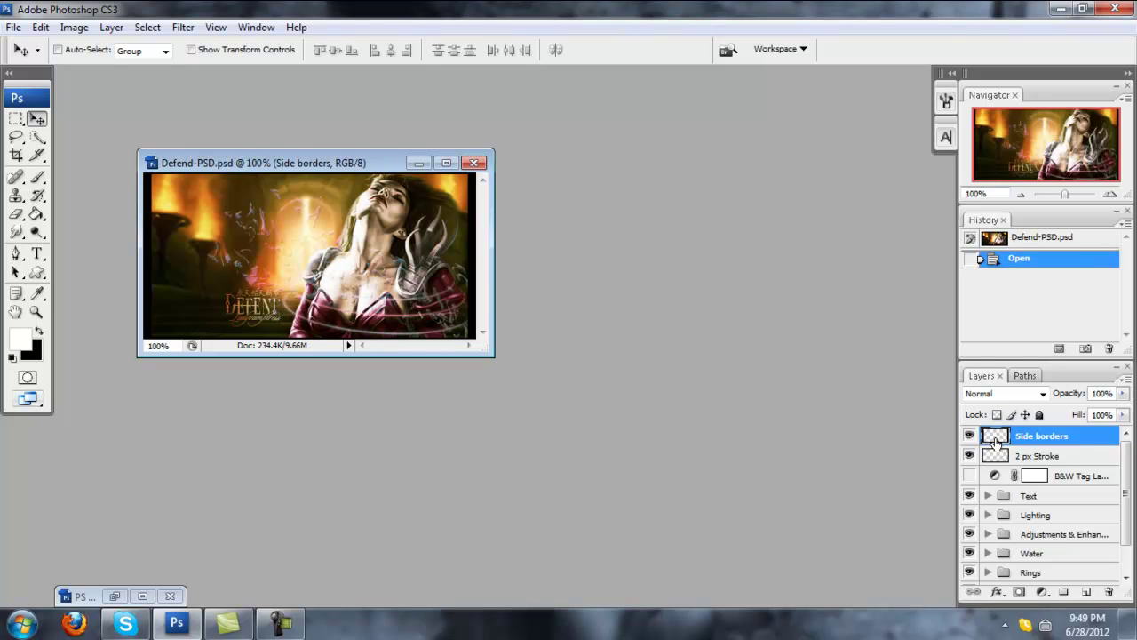
Step: Hide the Side borders and 2 px Stroke layers, expand the Text group, and hide all text and clipping layers inside it
left_click_drag(970, 436, 970, 457)
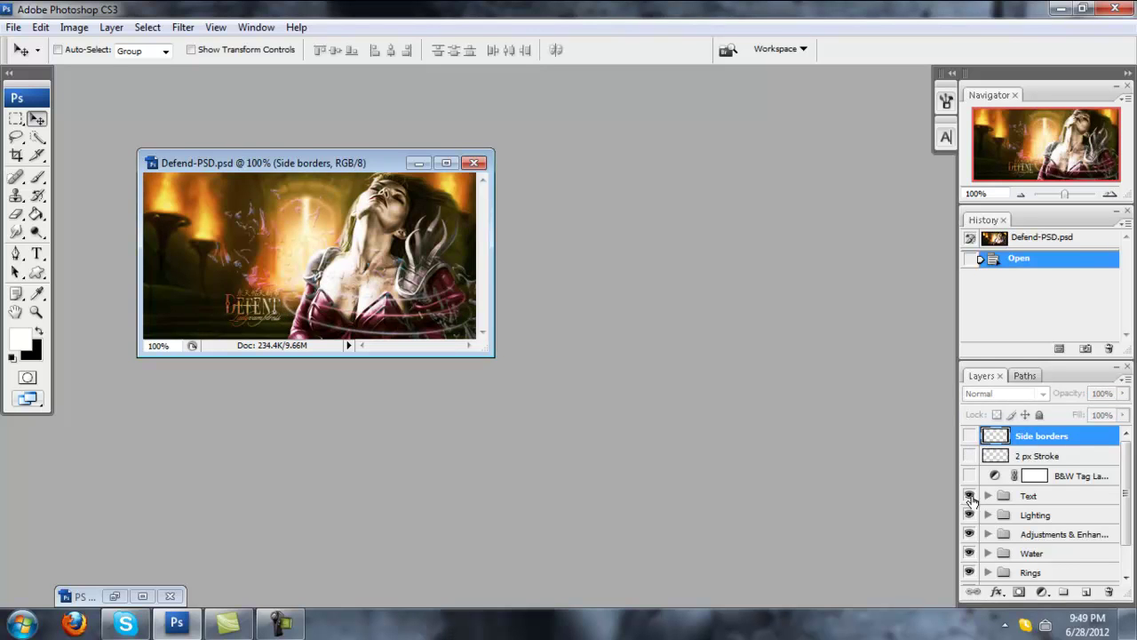
left_click(987, 496)
scroll(987, 507, "down", 2)
left_click_drag(969, 475, 969, 575)
scroll(969, 568, "down", 1)
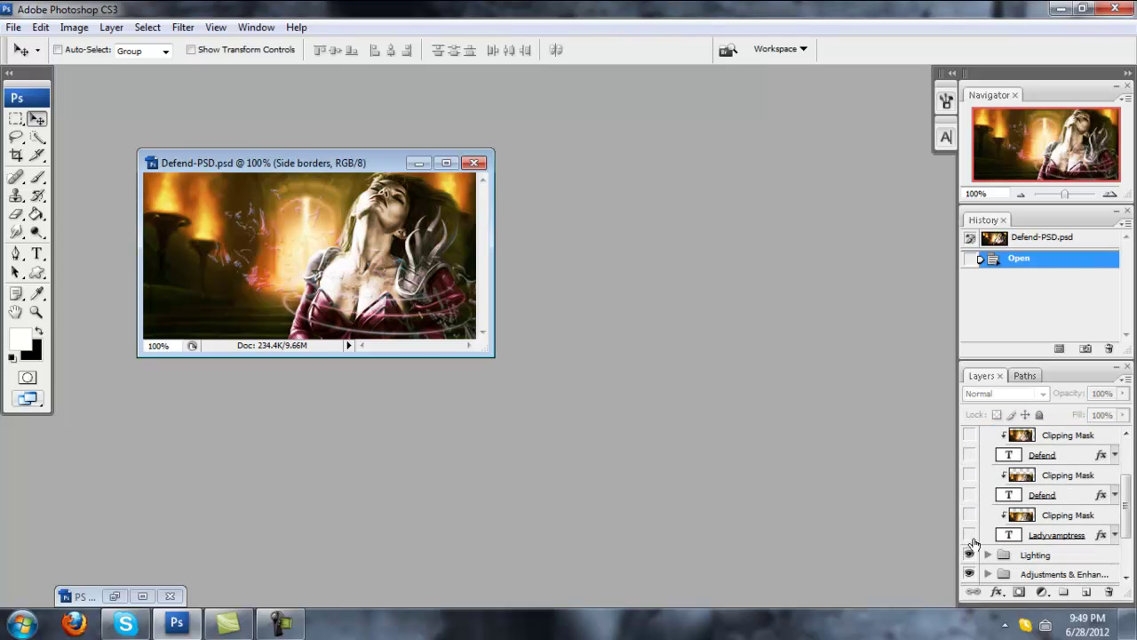
Step: Show the signature text layer at the base of the Text group and the Clipping Mask layer directly above it
left_click(968, 535)
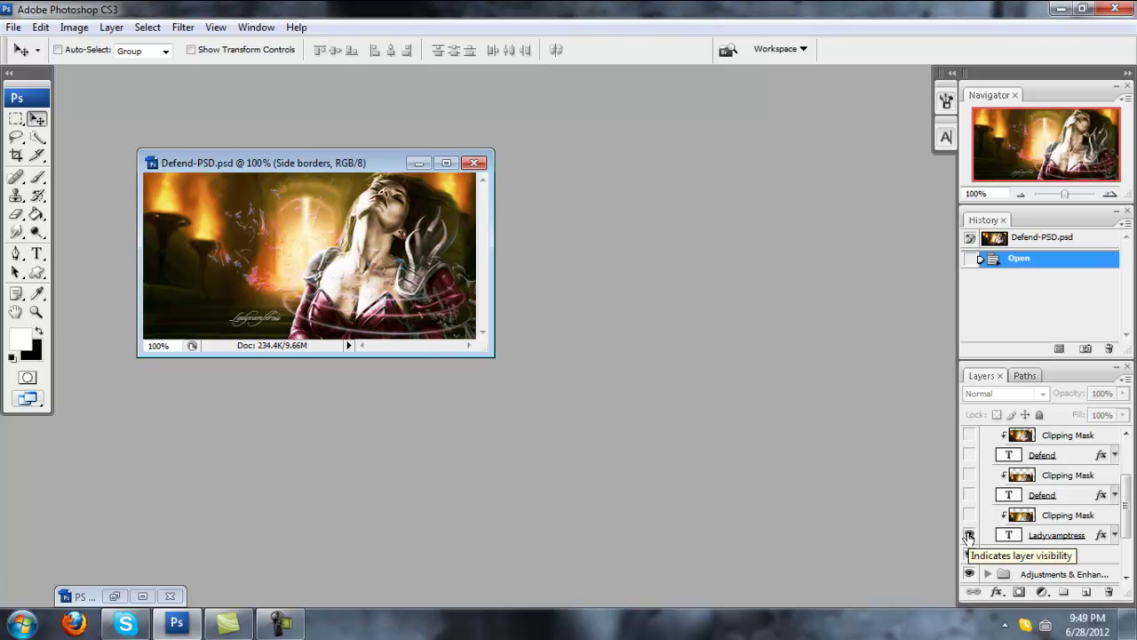
left_click(969, 516)
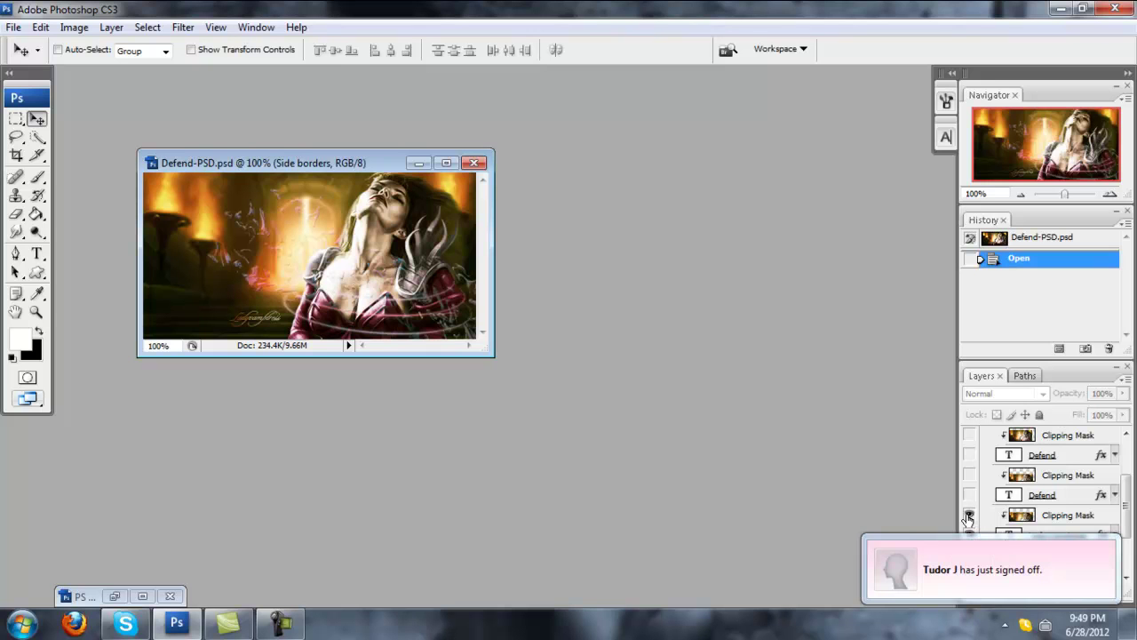
left_click(971, 589)
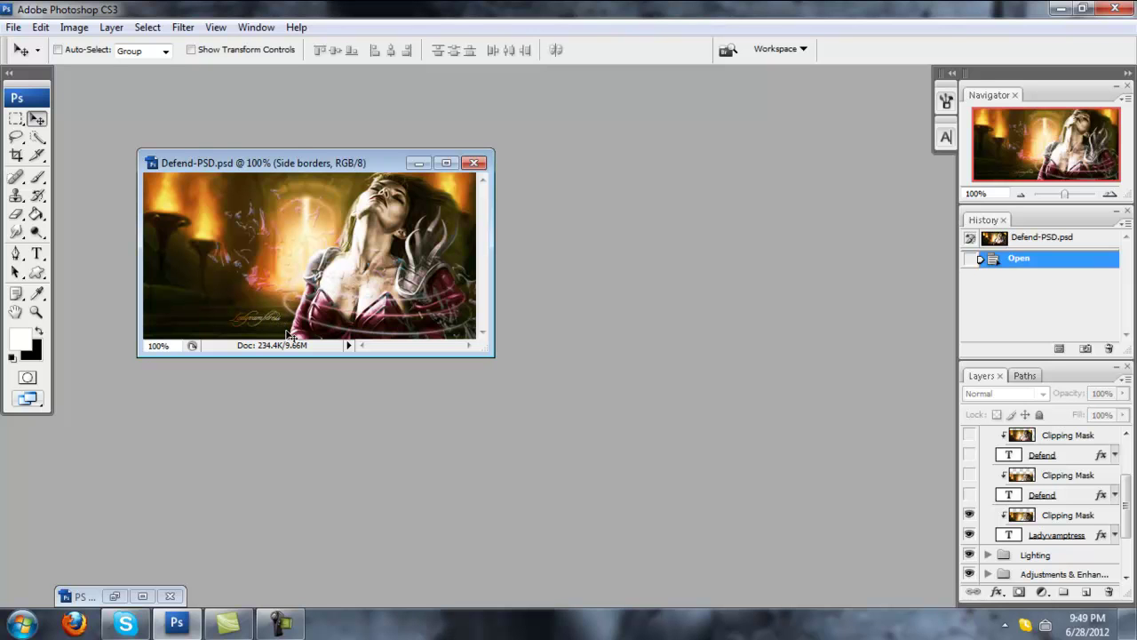
Step: Select and show the lower Defend text layer, along with the Clipping Mask layer directly above it
left_click(1048, 498)
left_click(970, 496)
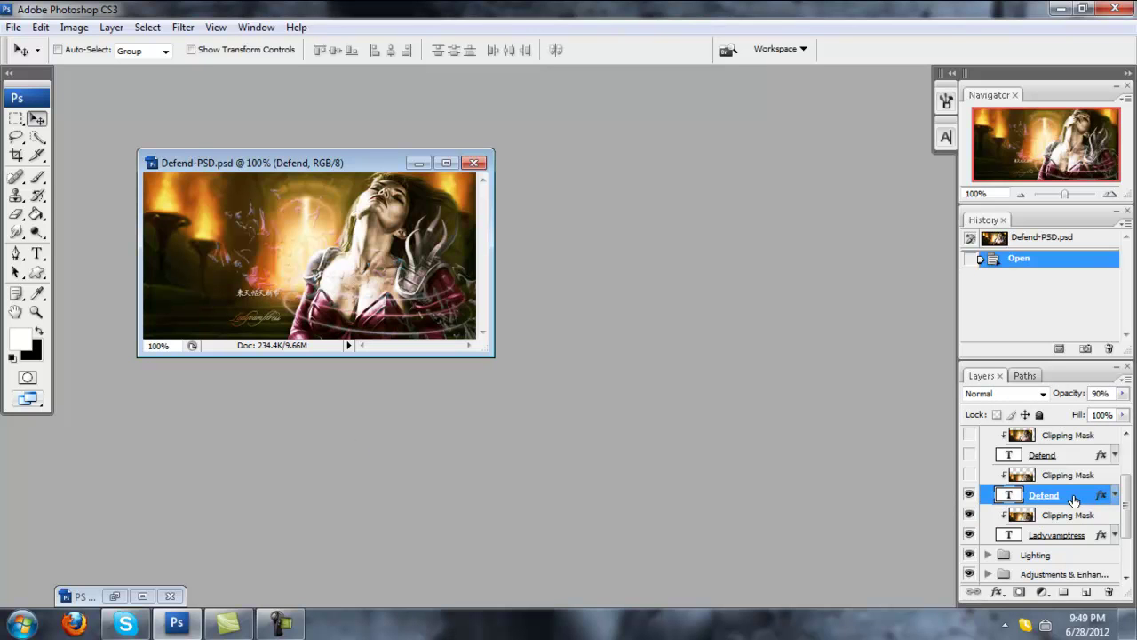
left_click(970, 477)
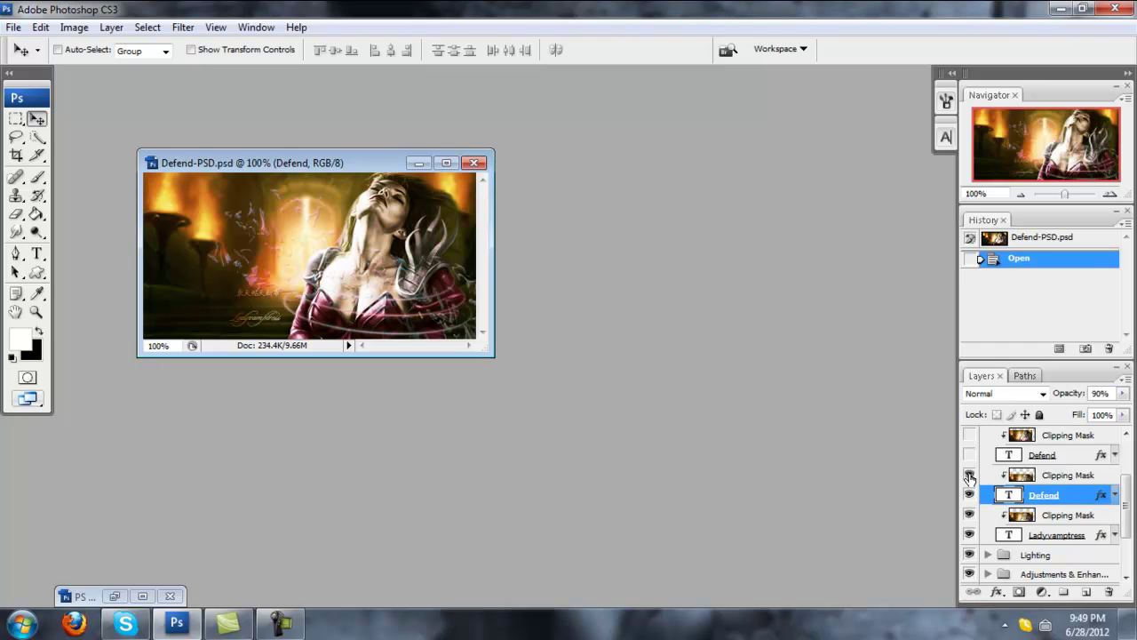
Step: Show the upper Defend text layer, then select and show the topmost Clipping Mask layer in the Text group
left_click(970, 454)
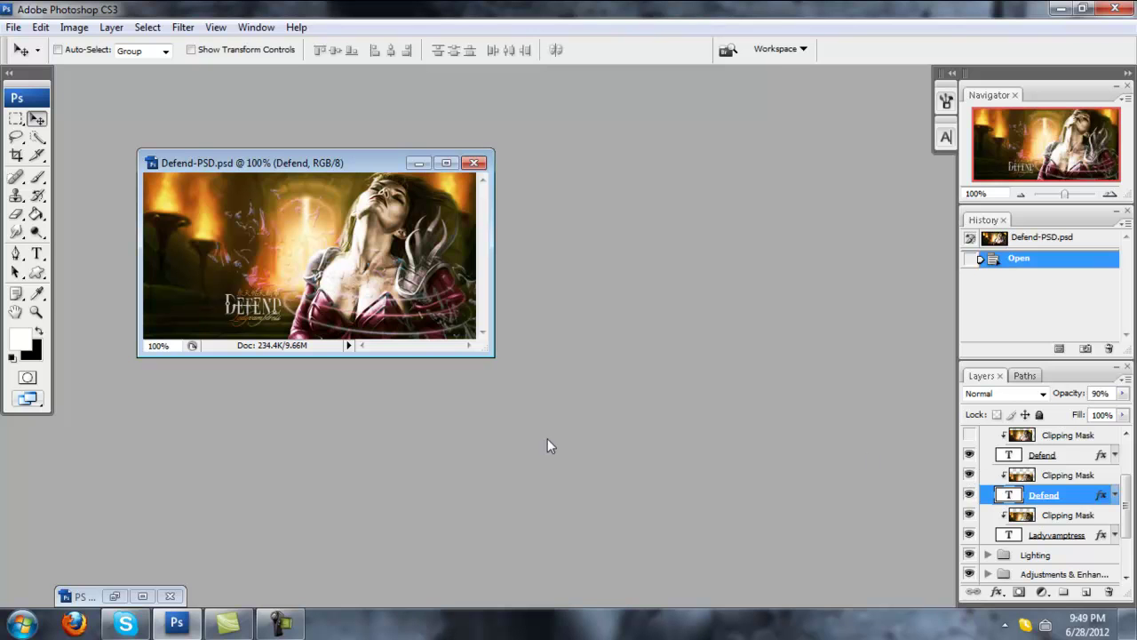
scroll(1060, 478, "up", 1)
scroll(1059, 477, "up", 1)
left_click(1068, 495)
left_click(1001, 477)
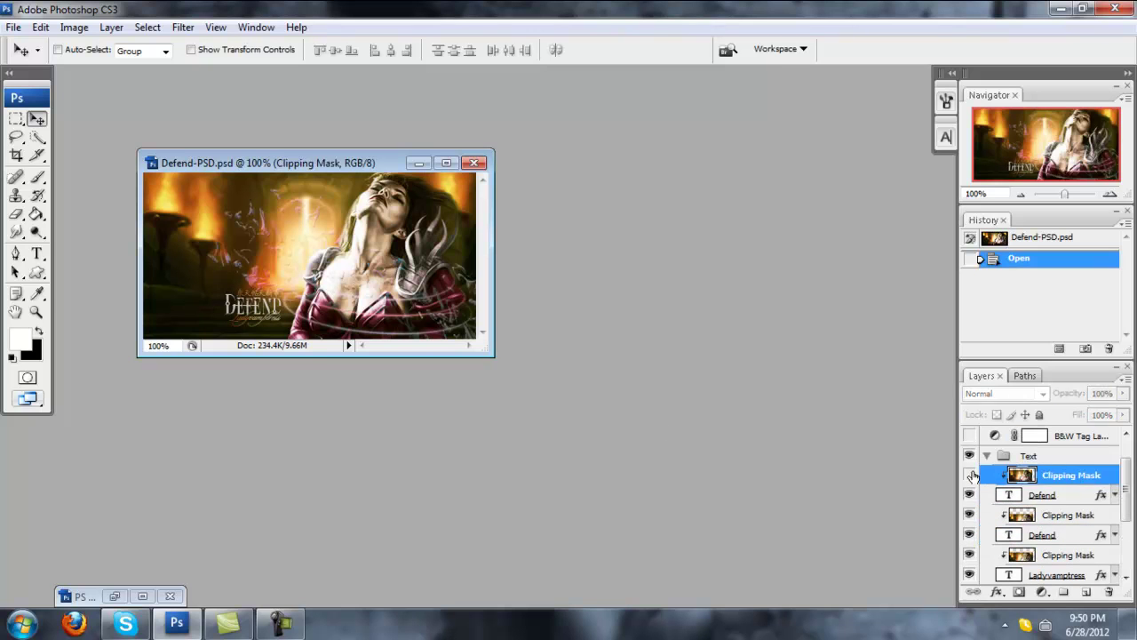
left_click(969, 473)
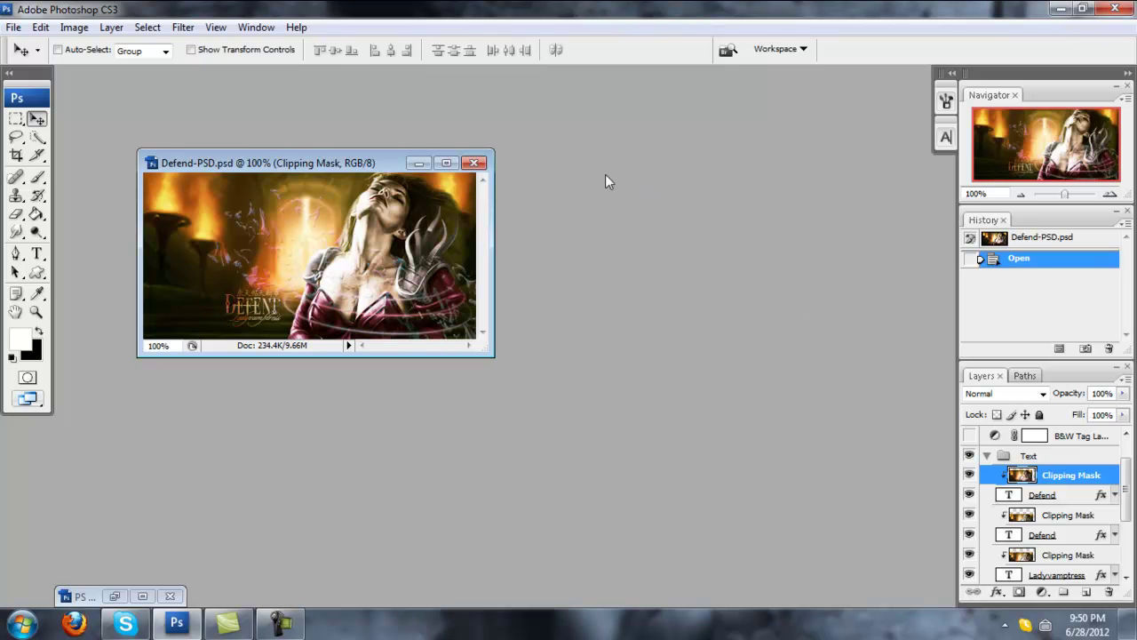
Step: Close Defend-PSD.psd without saving the changes
left_click(477, 165)
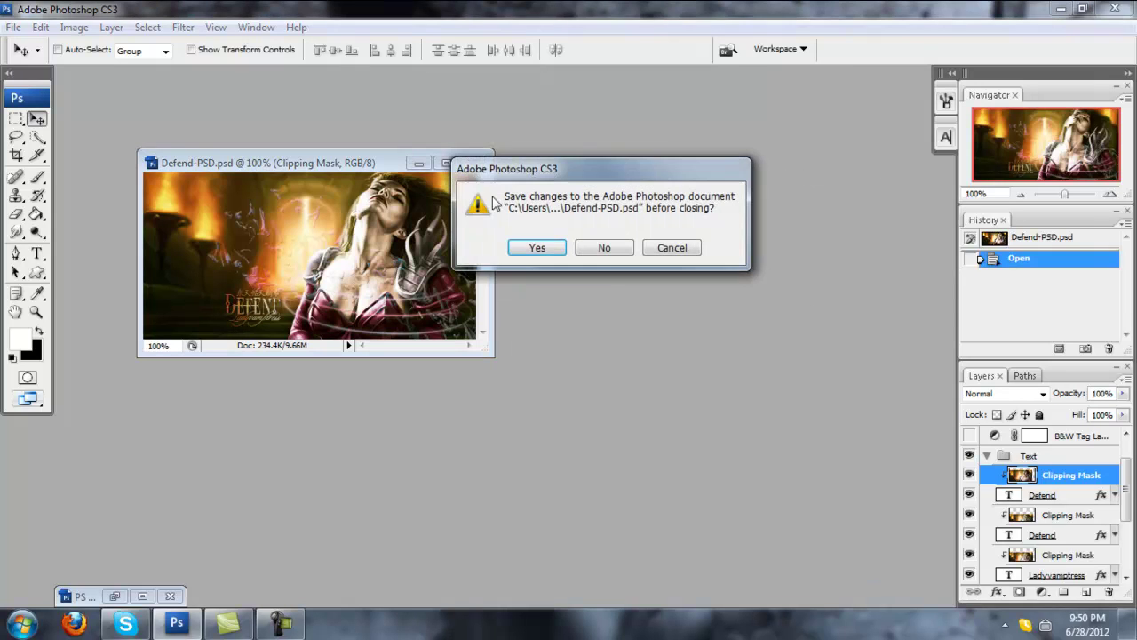
left_click(602, 247)
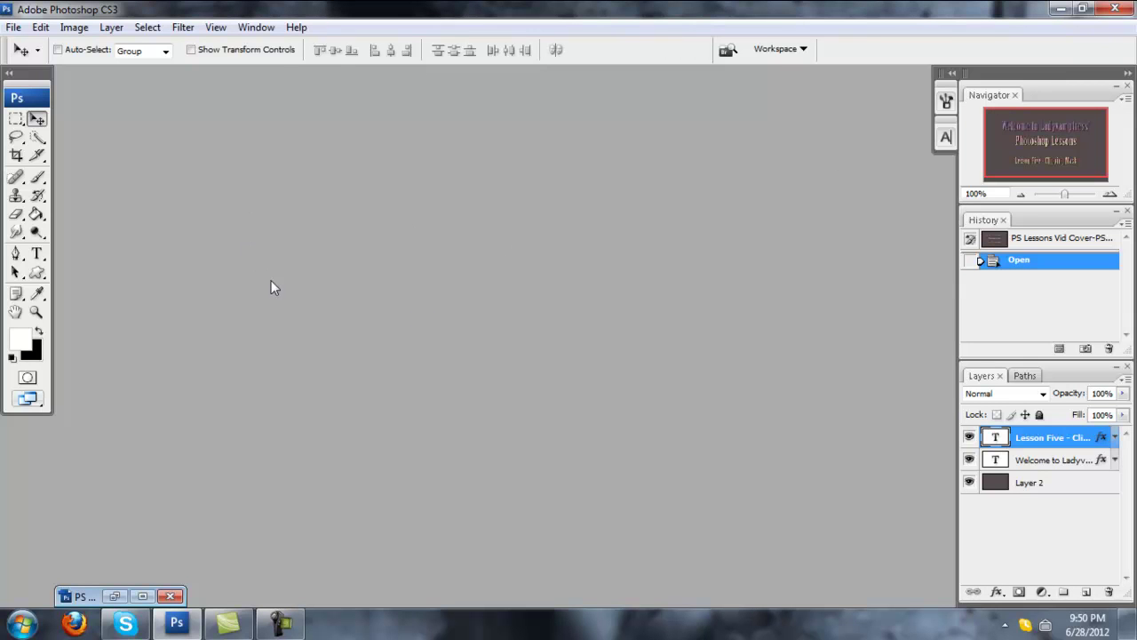